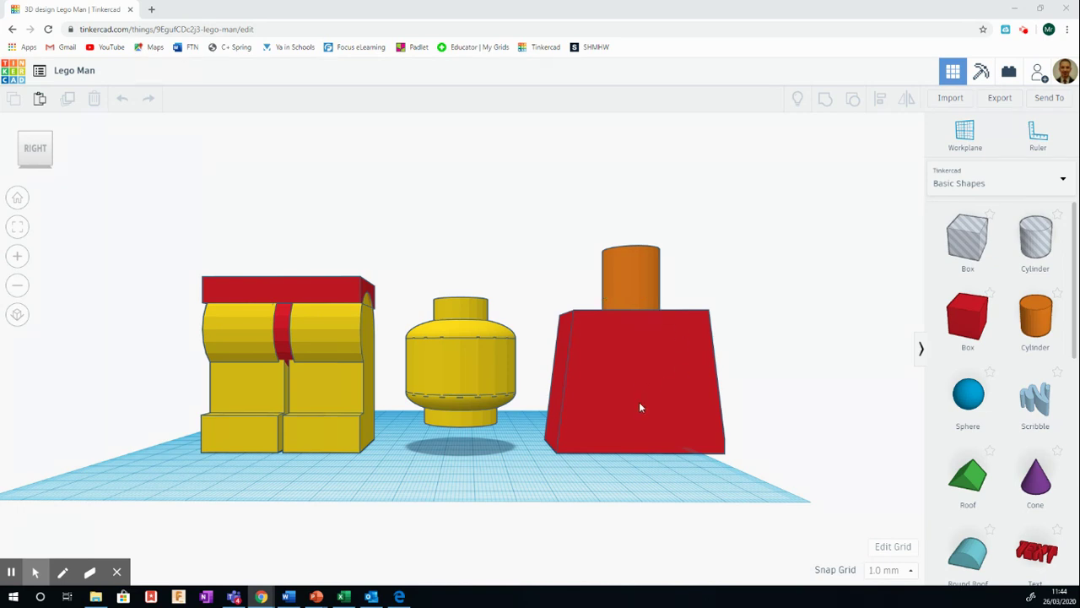
Step: Return to the dashboard and open the Lego Man design that contains only the legs, viewed at an angle
left_click_drag(34, 160, 47, 166)
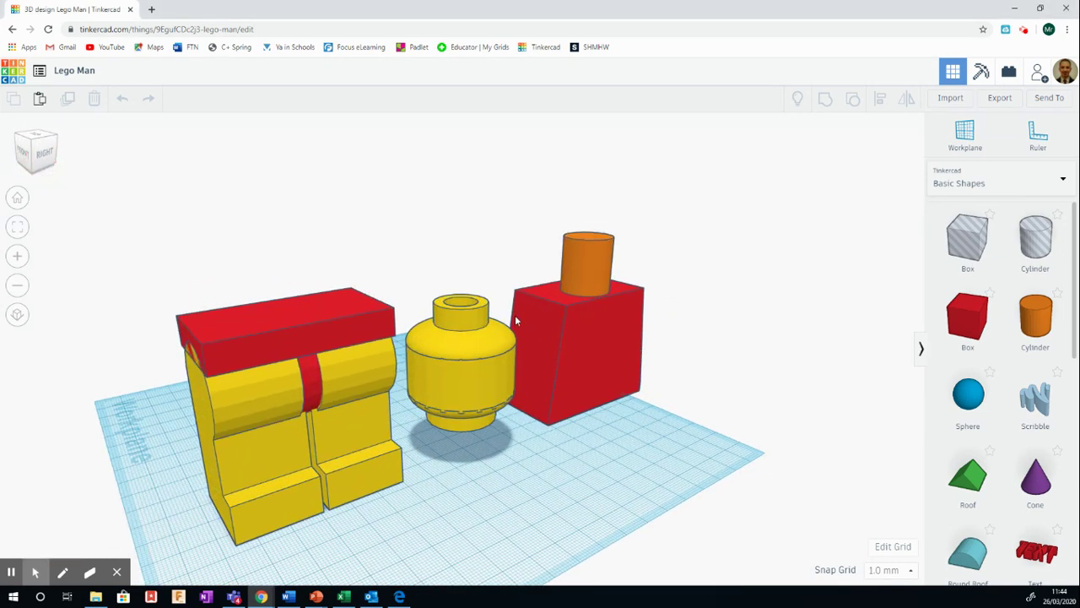
scroll(515, 319, "down", 3)
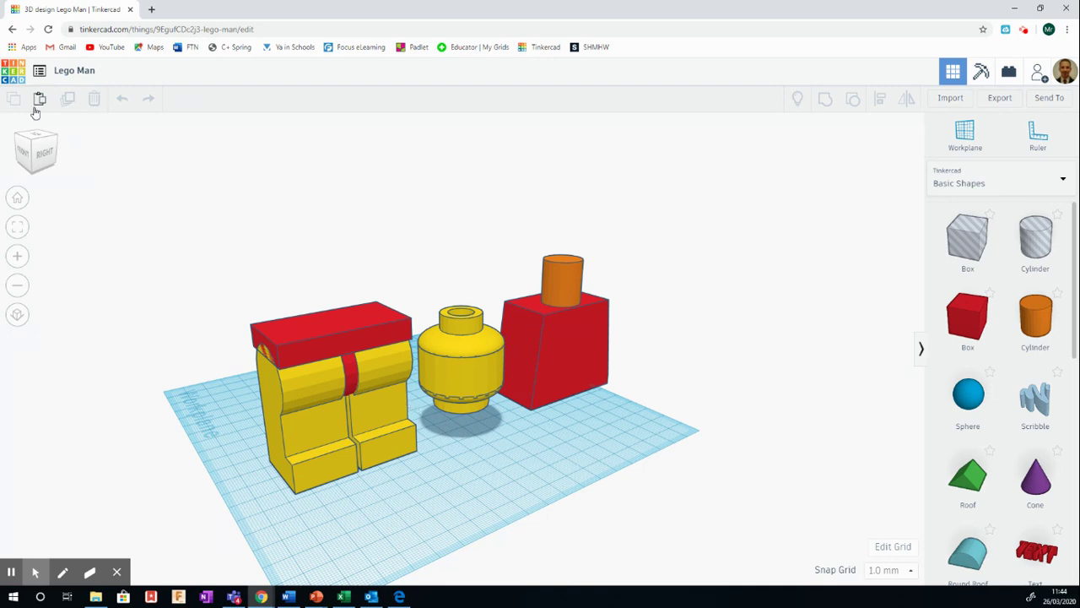
left_click(12, 74)
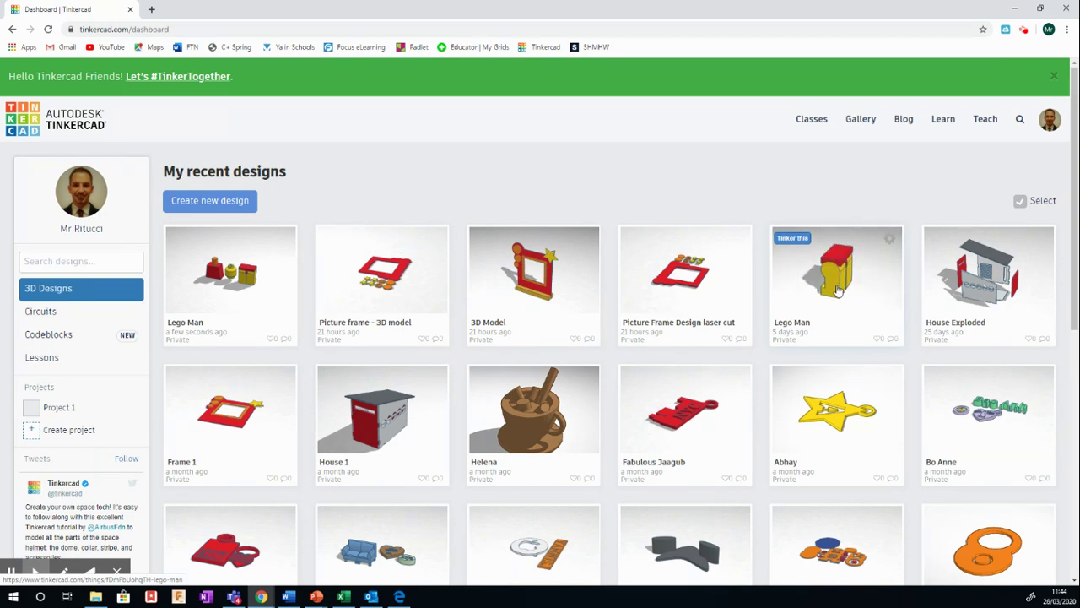
left_click(791, 244)
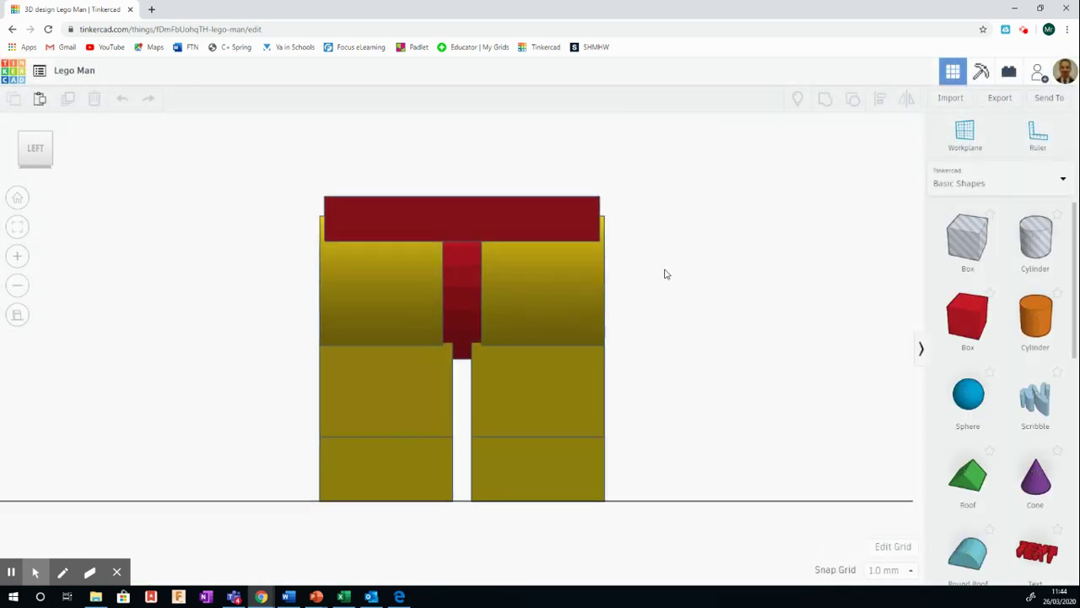
left_click(40, 154)
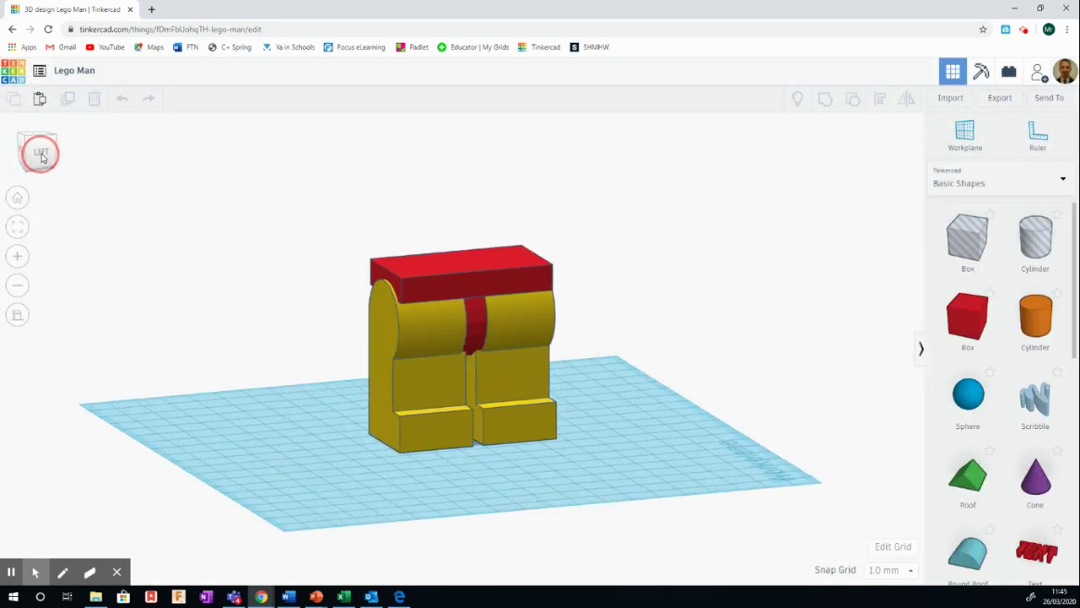
left_click(42, 158)
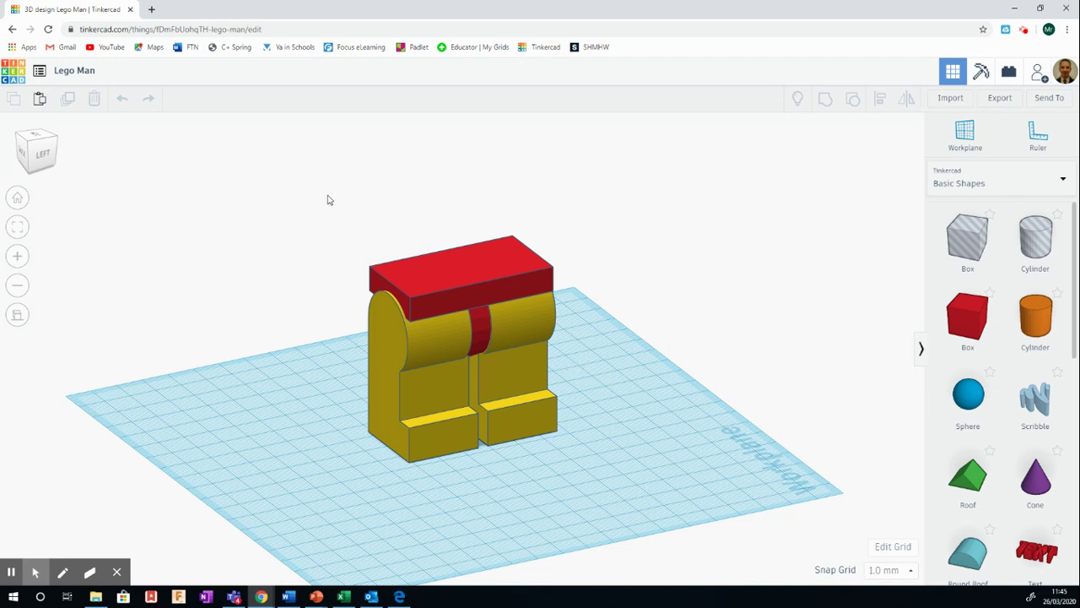
Step: Group the two yellow legs and the red hip piece into a single shape
left_click_drag(308, 187, 615, 473)
left_click(692, 275)
left_click_drag(259, 175, 602, 478)
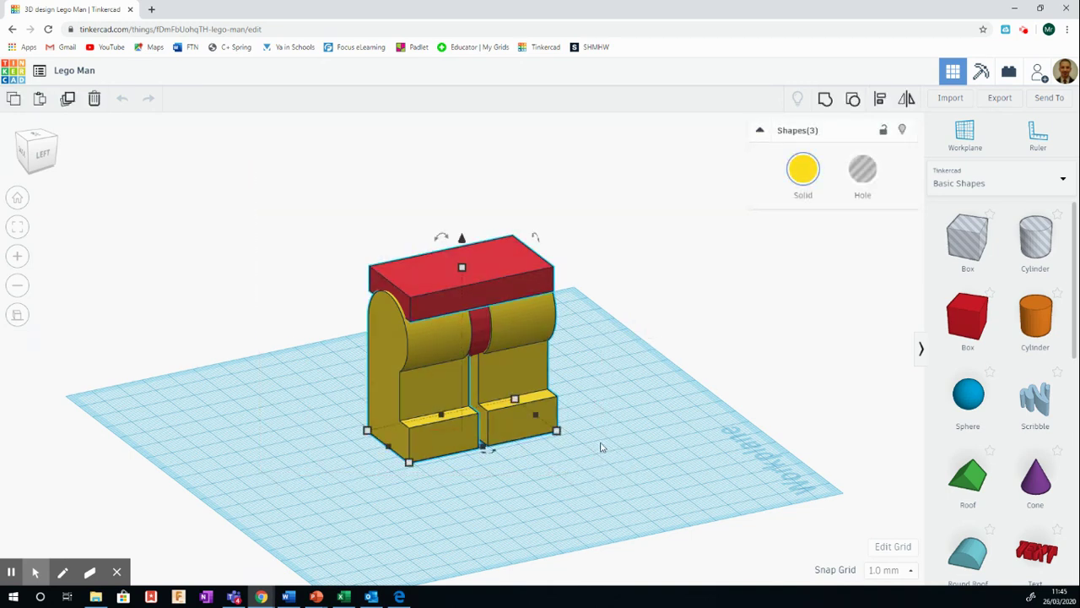
left_click(652, 312)
left_click(514, 321)
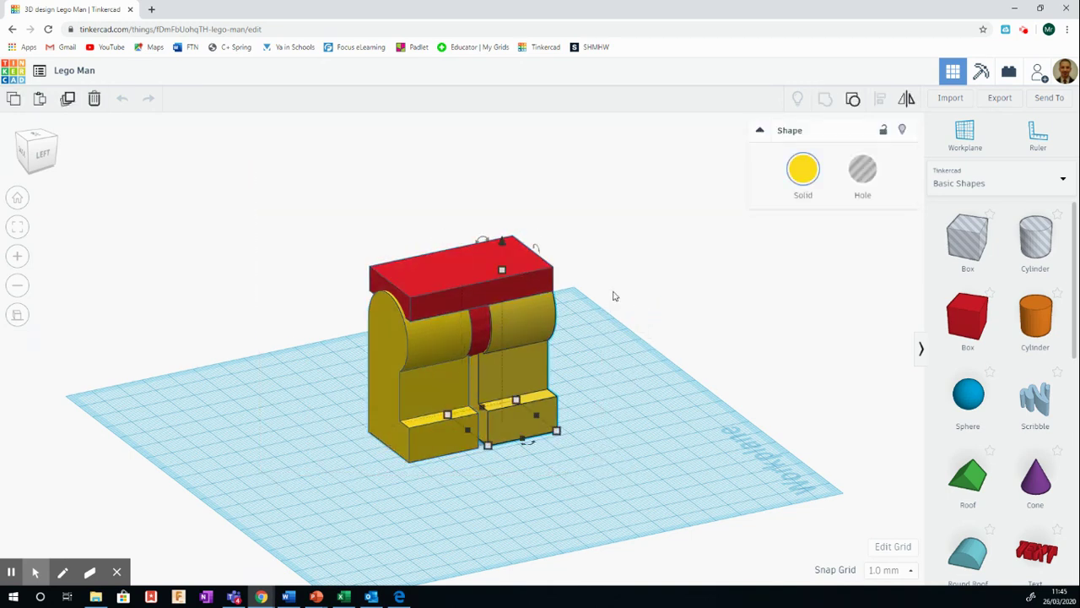
left_click(304, 240)
left_click_drag(284, 218, 618, 513)
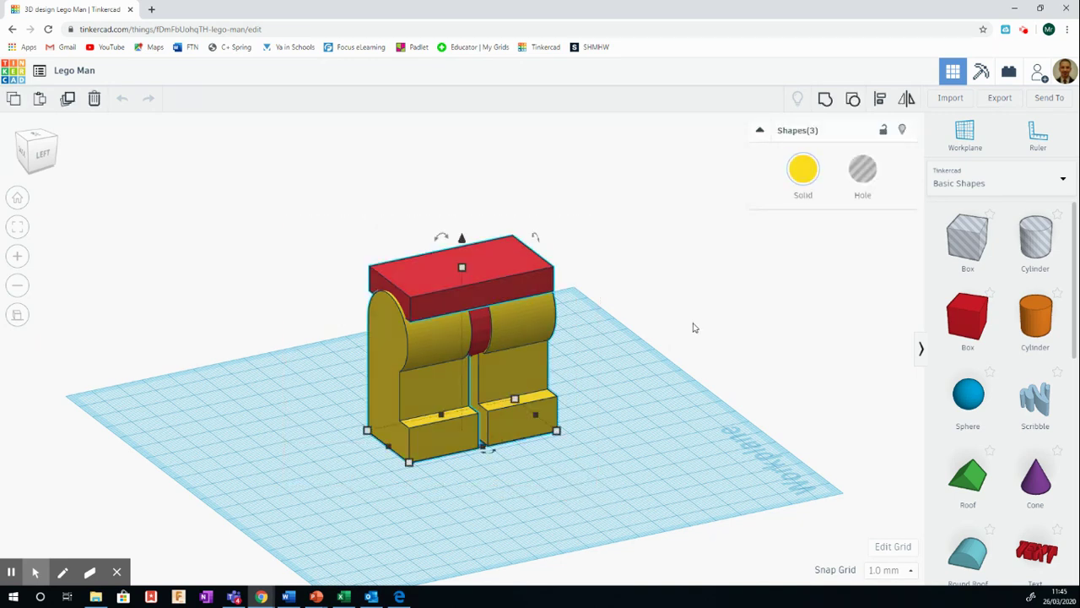
left_click(826, 100)
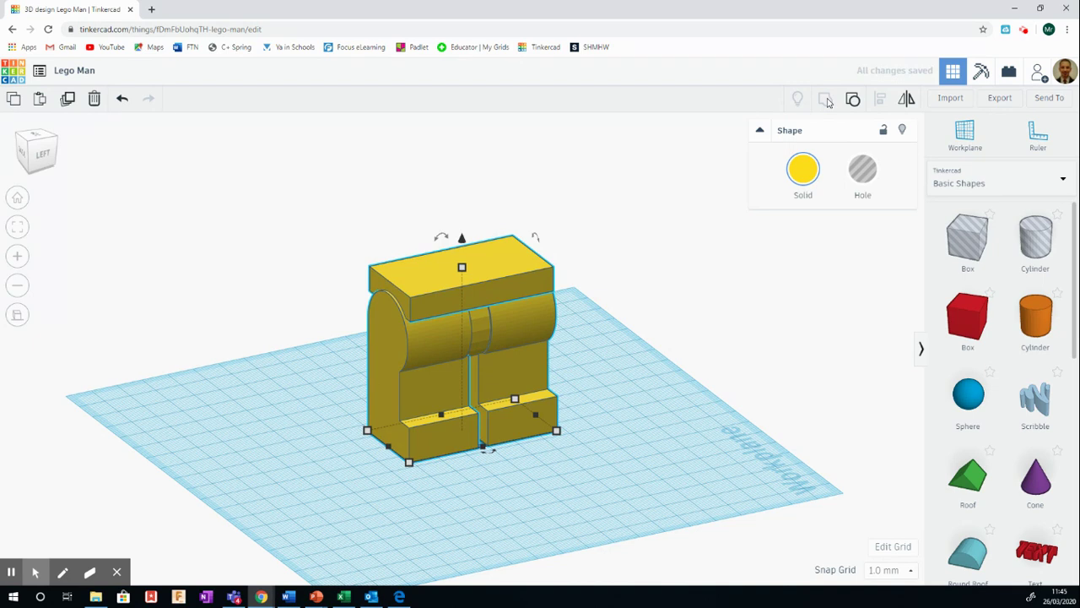
Step: Hide the grouped legs and show them again
left_click(479, 277)
left_click(797, 101)
left_click(621, 239)
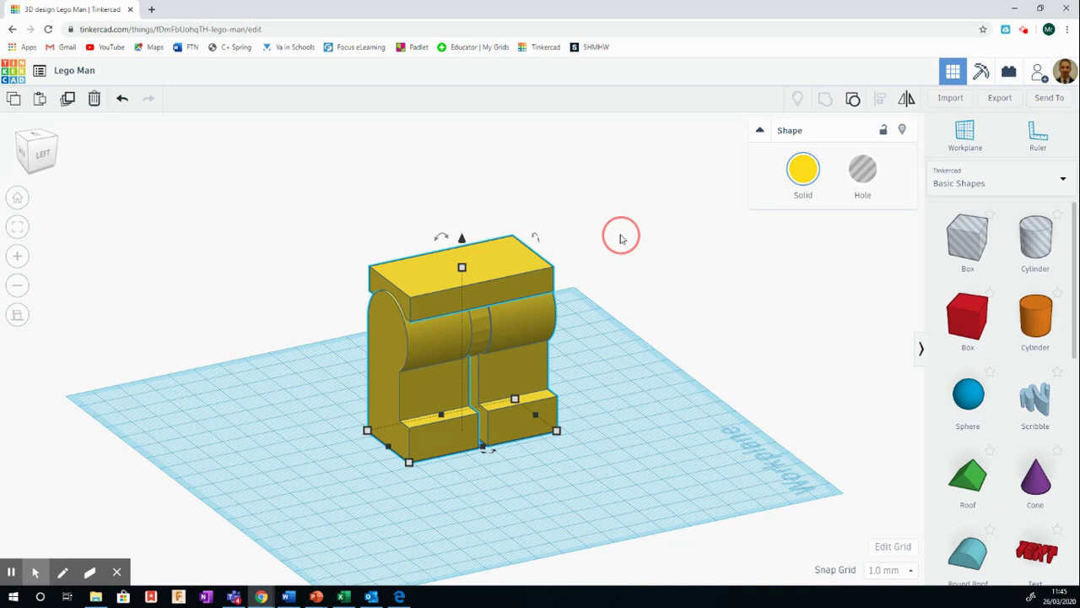
left_click(513, 271)
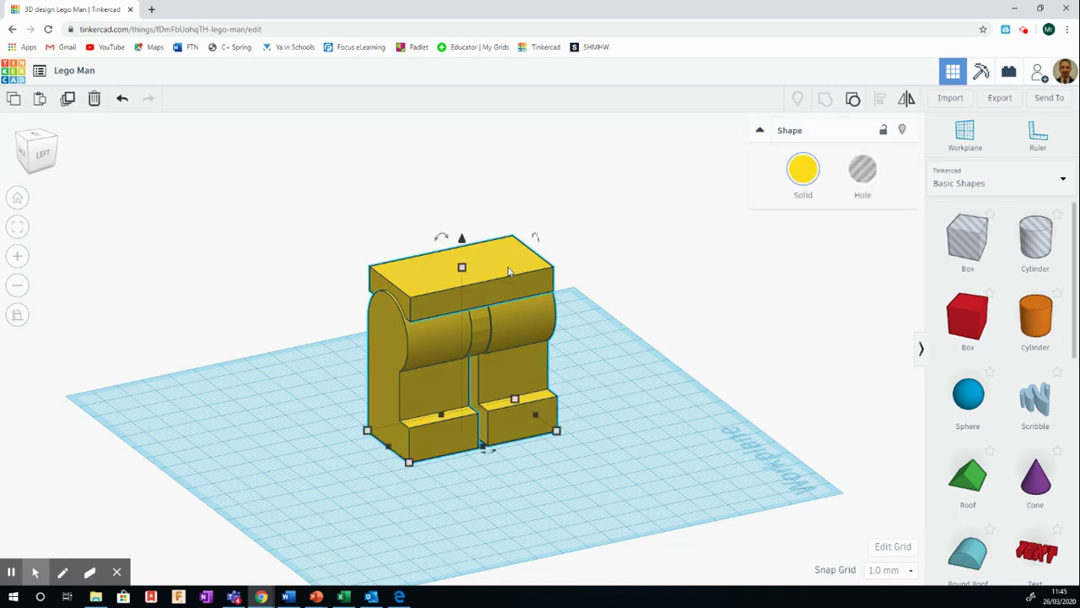
left_click(903, 133)
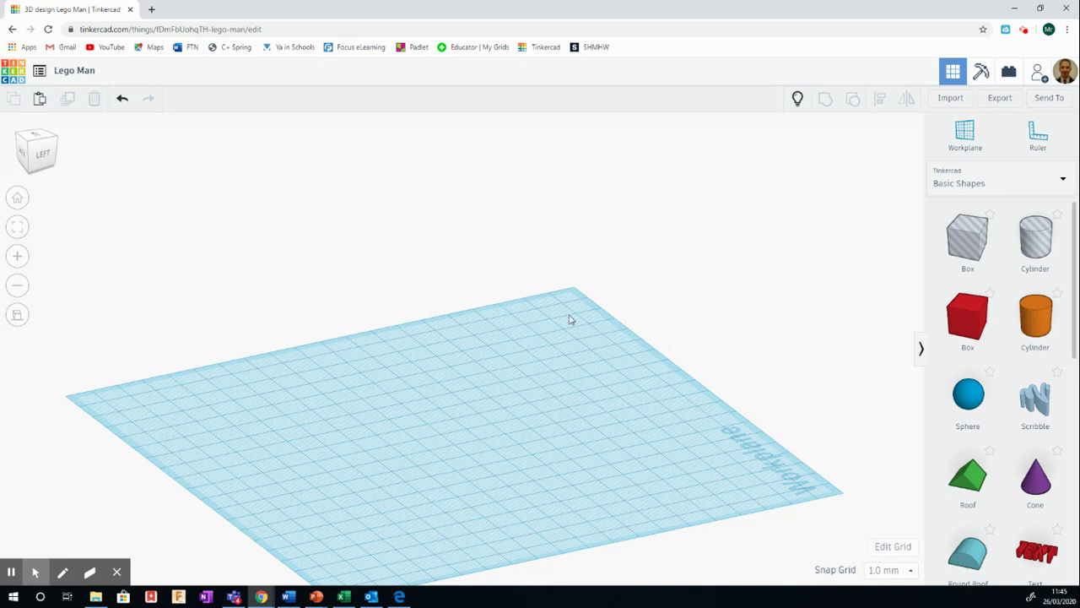
left_click(797, 99)
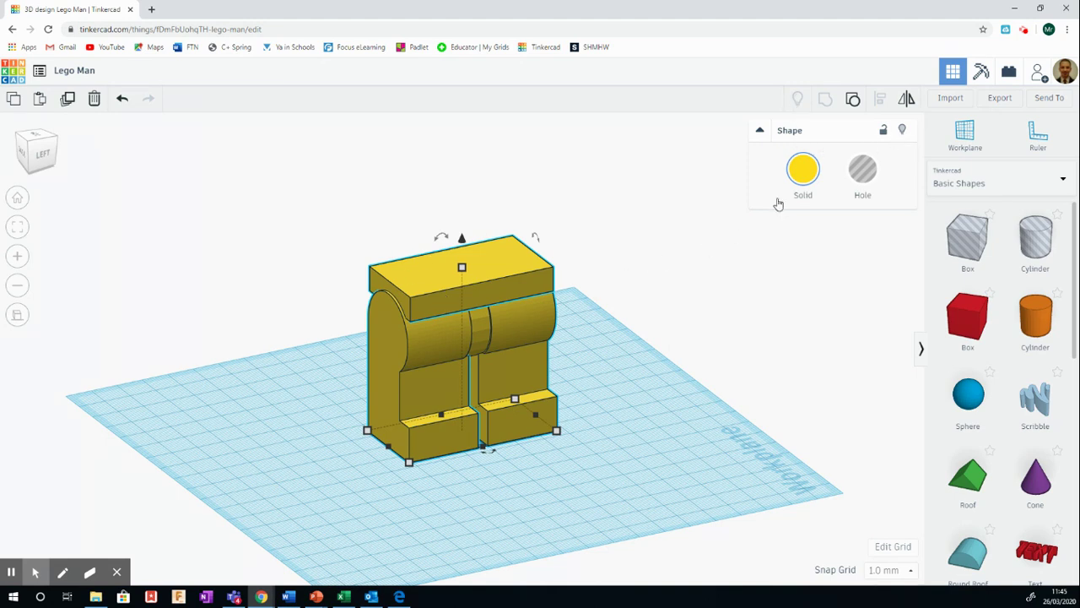
Step: Enable Multicolor on the grouped legs to restore the original red and yellow colours
left_click(759, 130)
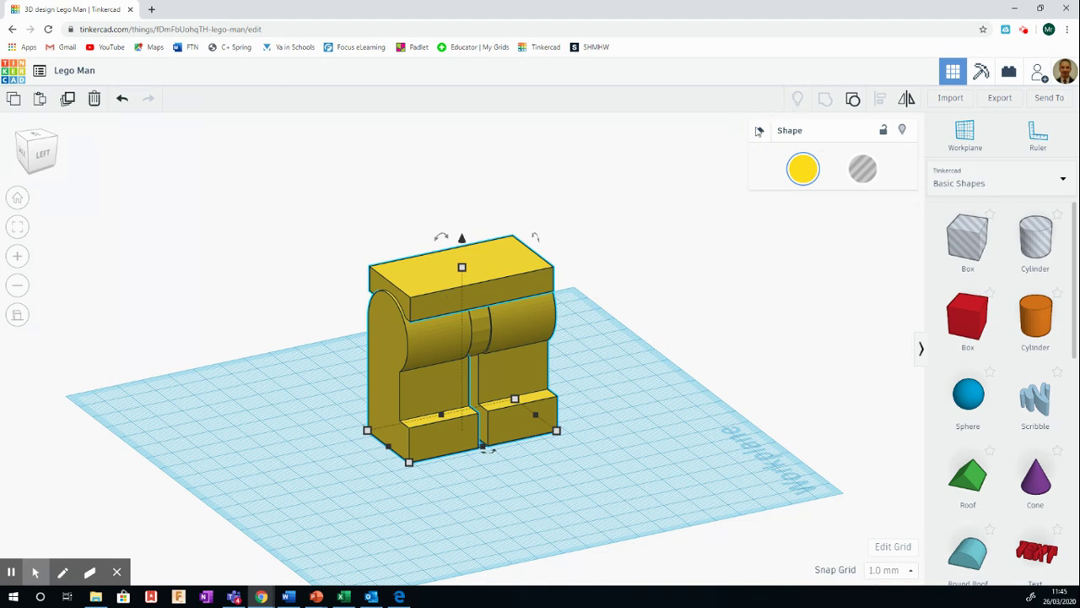
left_click(803, 169)
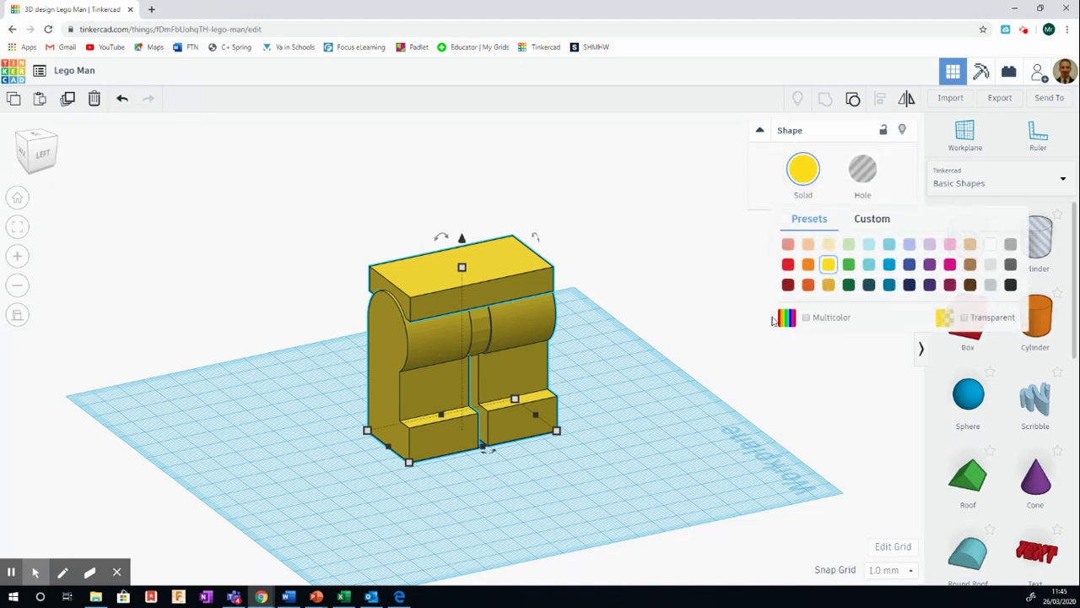
left_click(807, 317)
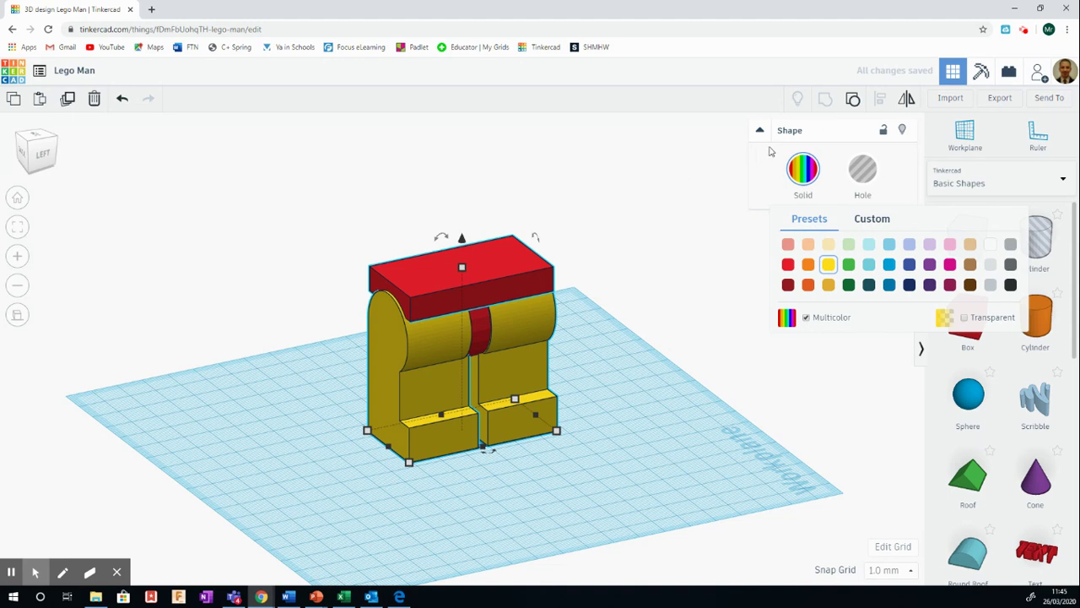
Step: Hide the grouped legs to clear the workplane
left_click(630, 204)
left_click_drag(336, 194, 655, 494)
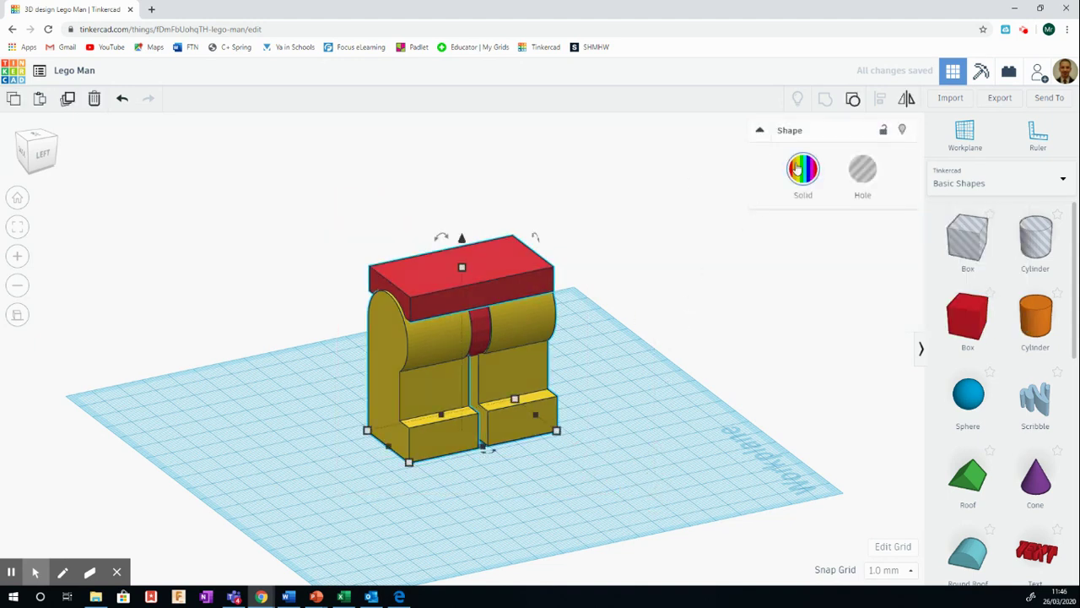
left_click(901, 132)
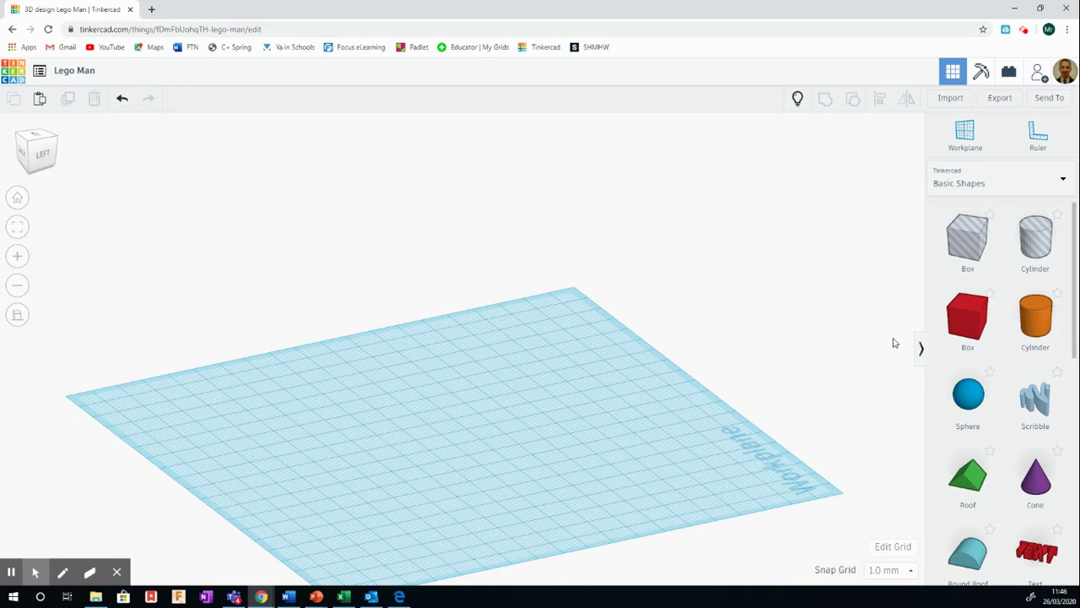
Step: Place a solid red box near the middle of the empty workplane and fit the view to it
left_click_drag(965, 319, 441, 436)
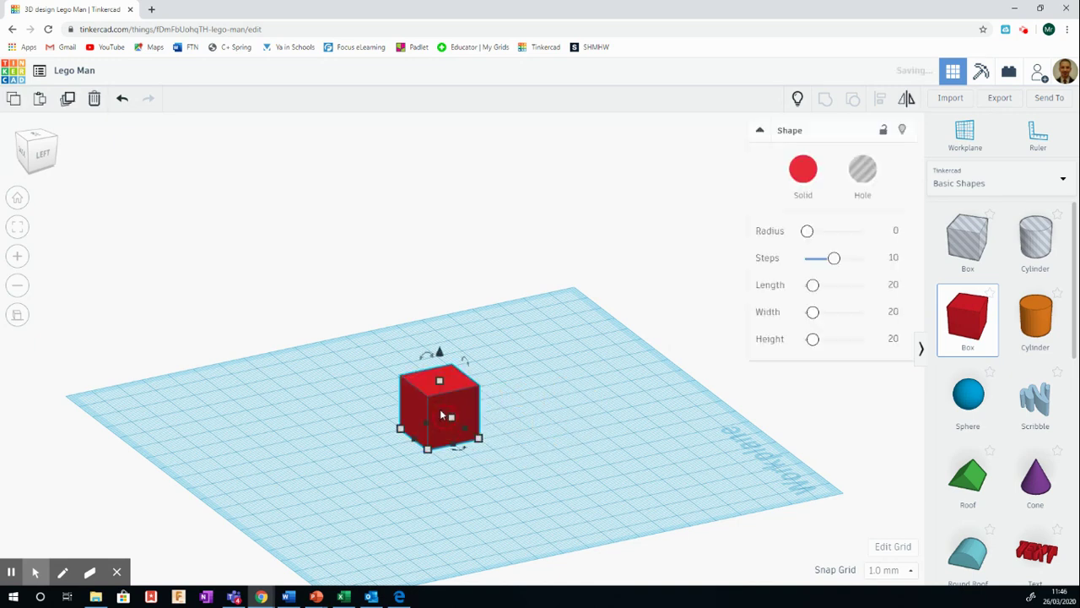
left_click_drag(326, 335, 586, 482)
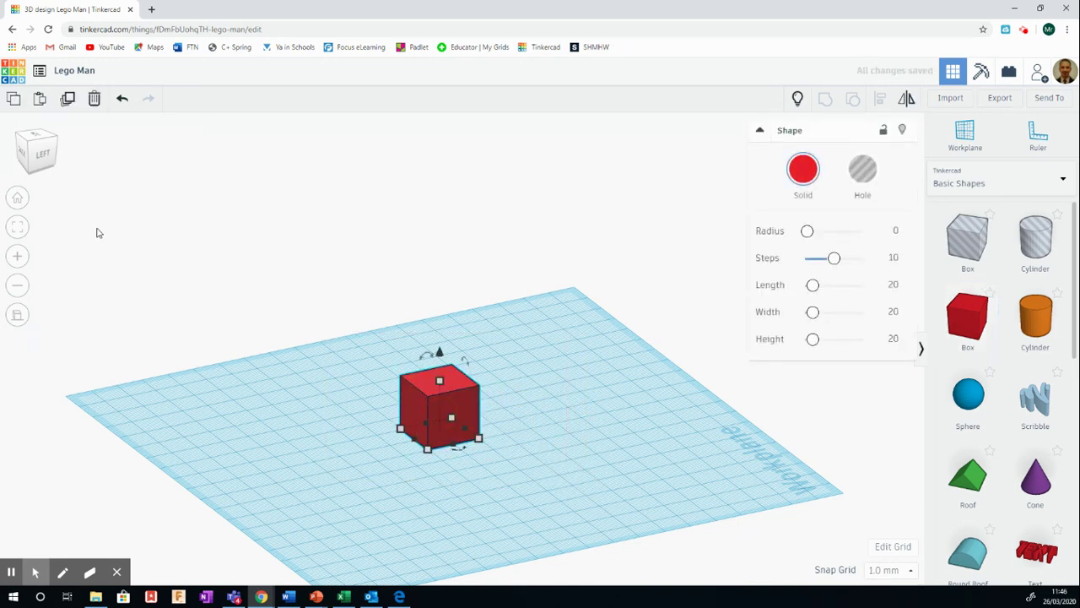
left_click(17, 227)
scroll(283, 347, "down", 4)
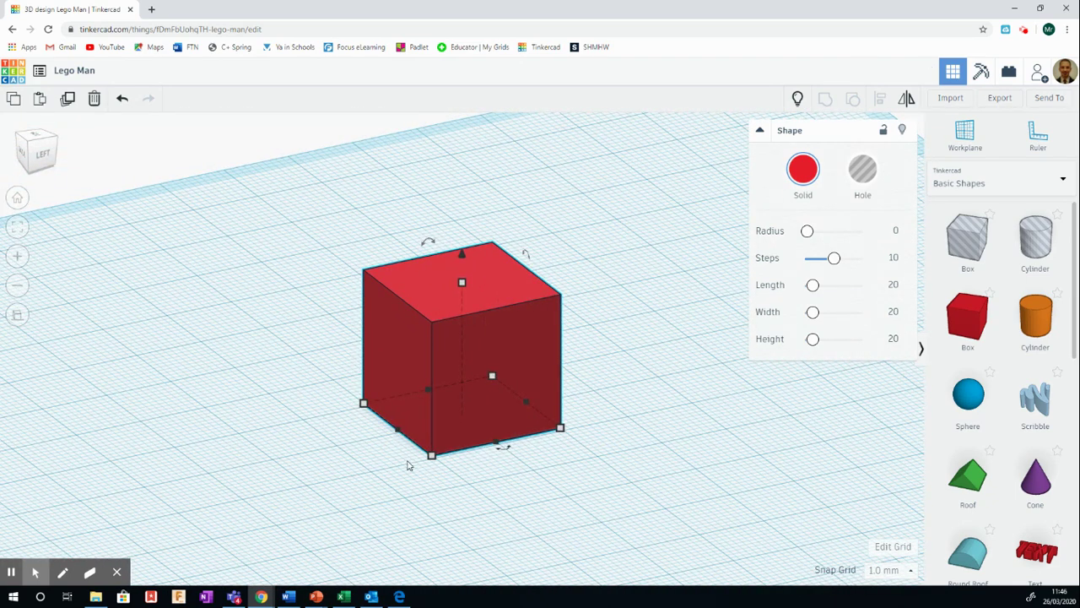
Step: Resize the box's base to 58.5 mm along the face seen from the left and 30 mm deep
left_click_drag(432, 456, 415, 490)
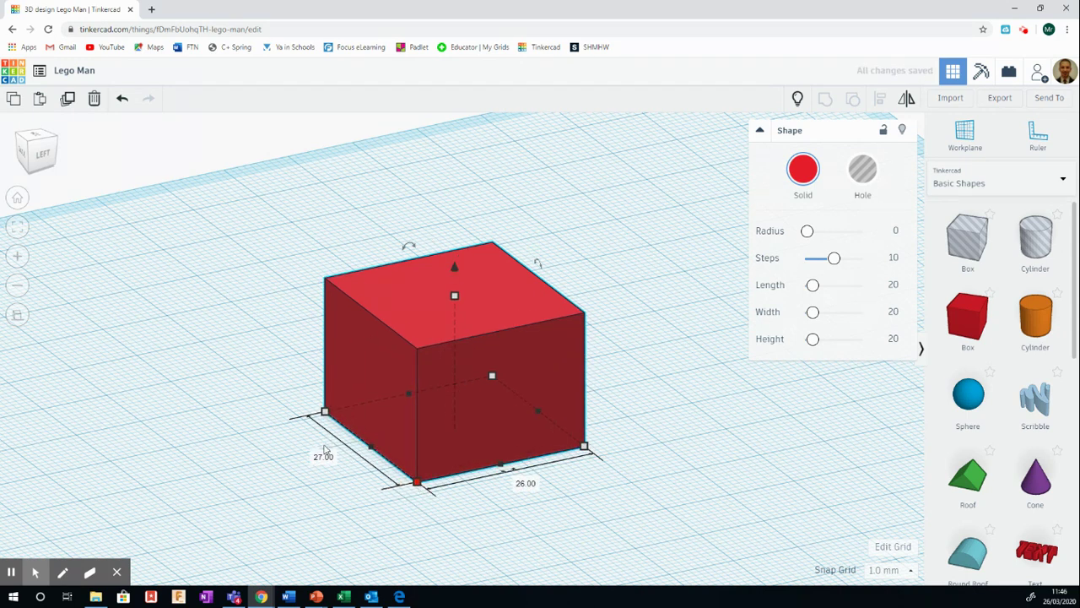
left_click(501, 466)
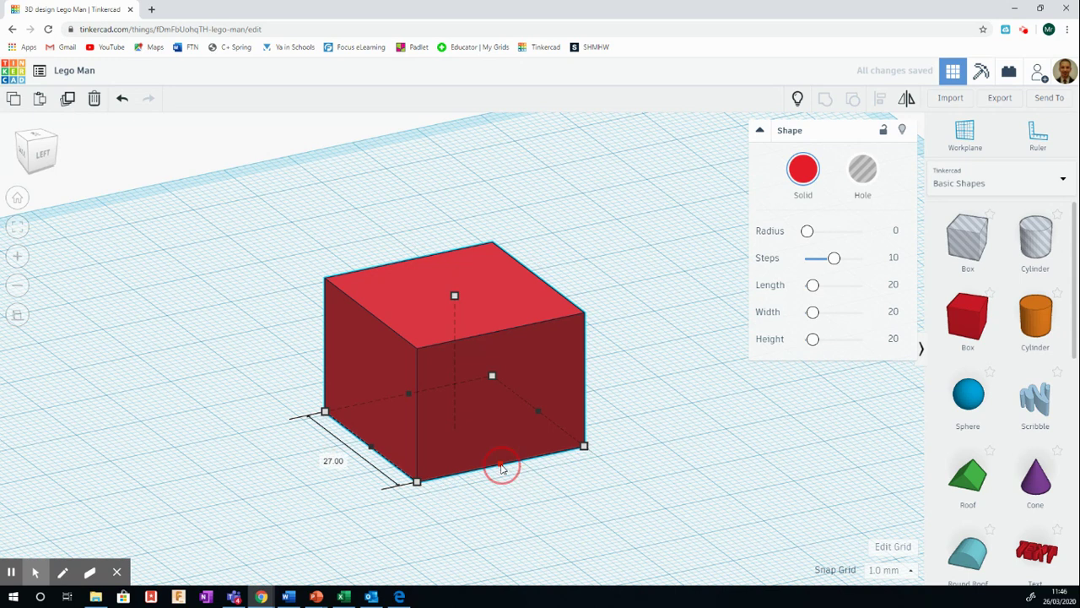
left_click(367, 450)
left_click(526, 482)
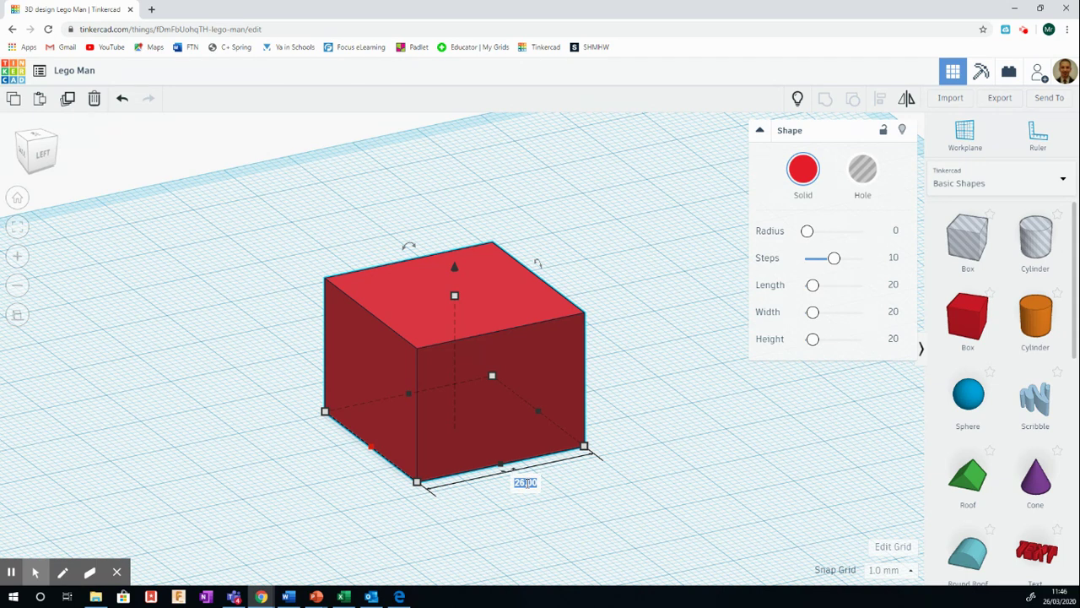
key("BackSpace")
type("58.5")
key("Return")
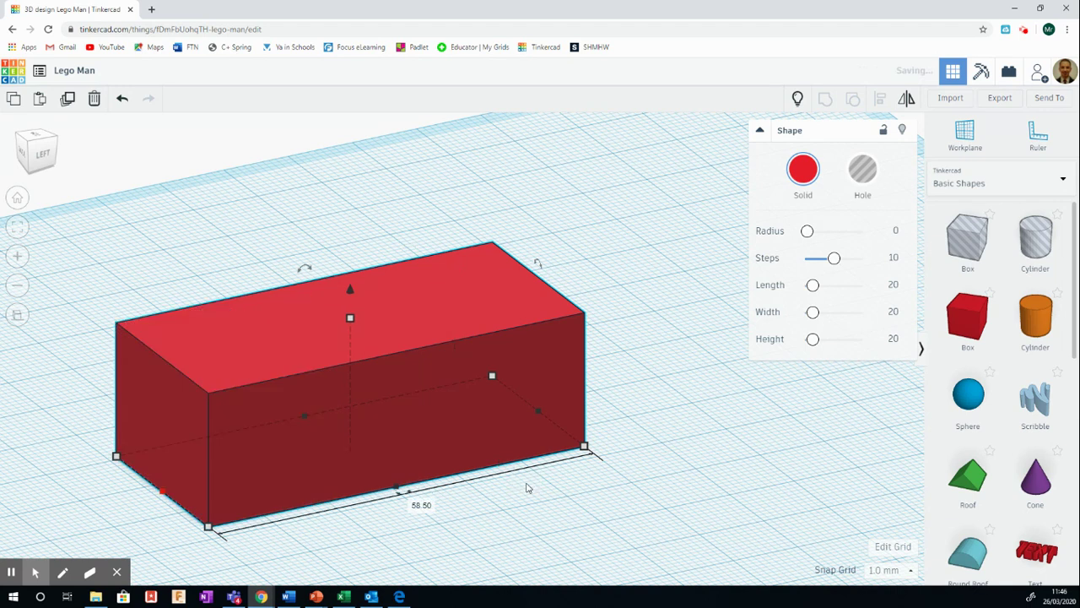
scroll(443, 414, "down", 2)
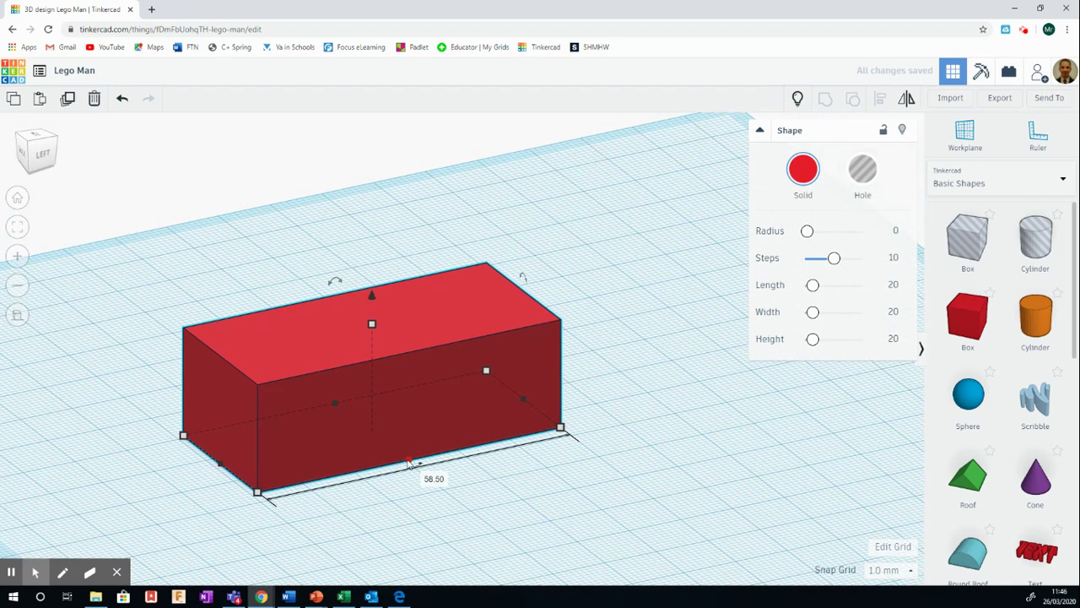
left_click(174, 475)
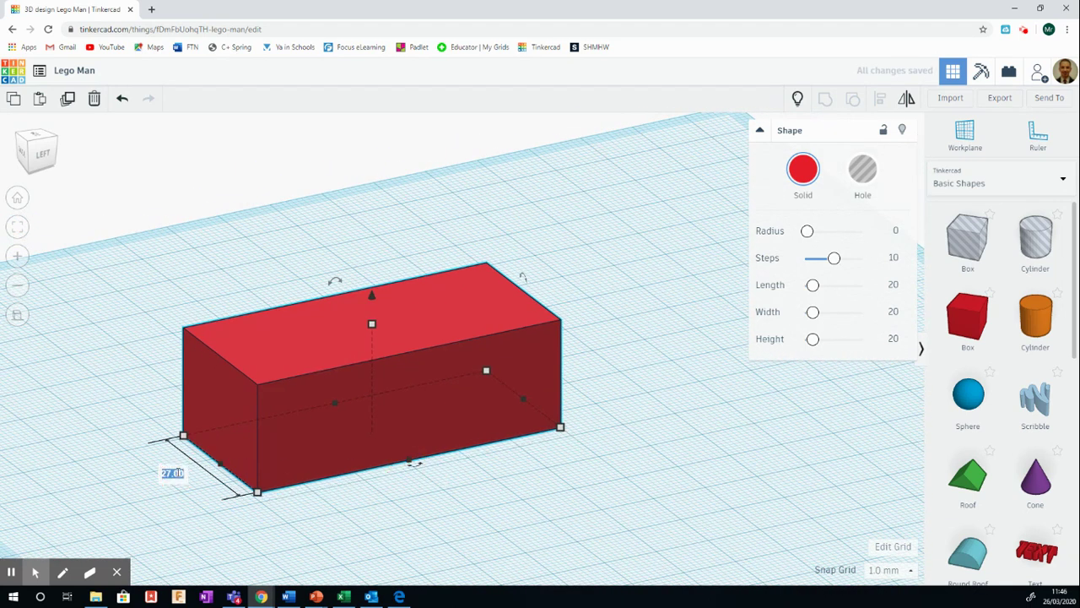
type("30")
key("Return")
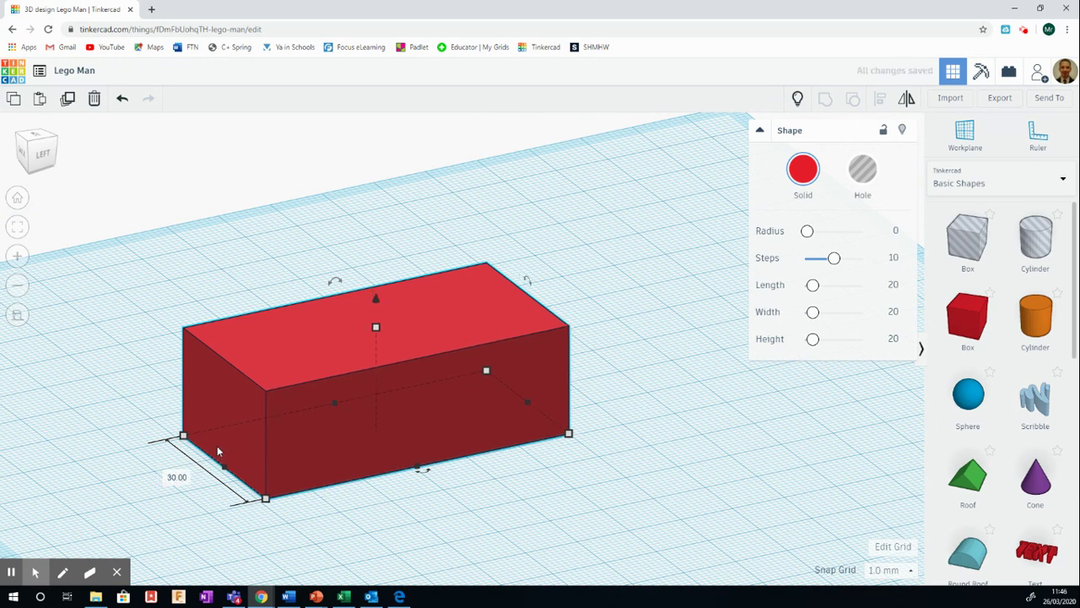
Step: Set the box's height to 60 mm and deselect it
scroll(237, 383, "down", 3)
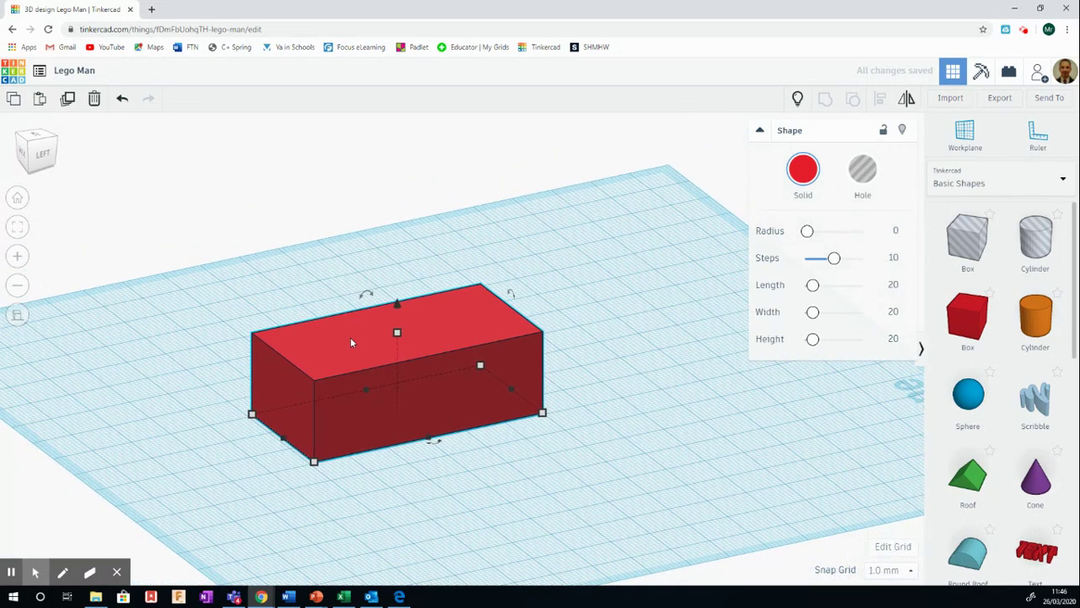
left_click_drag(398, 335, 397, 268)
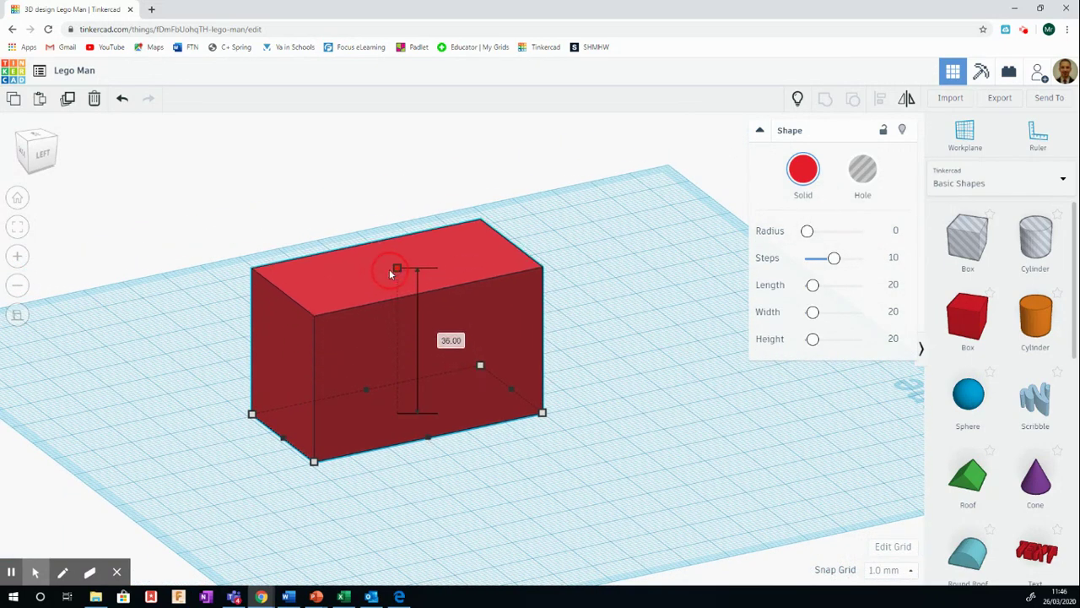
left_click(451, 340)
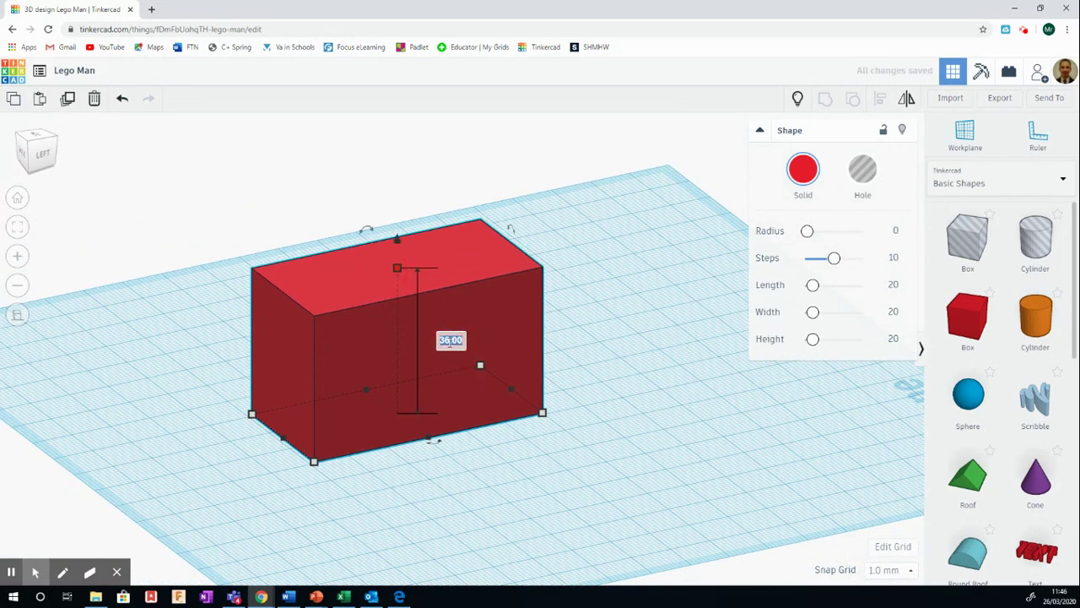
type("60")
key("Return")
left_click(619, 313)
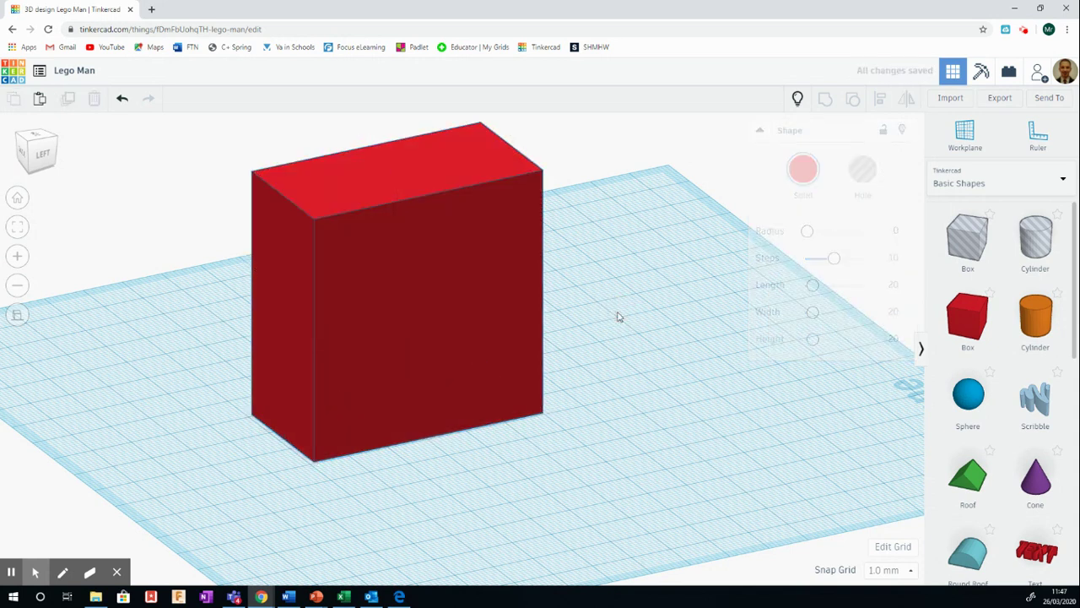
Step: Place a second solid red box on the workplane beside the large box
scroll(403, 339, "down", 2)
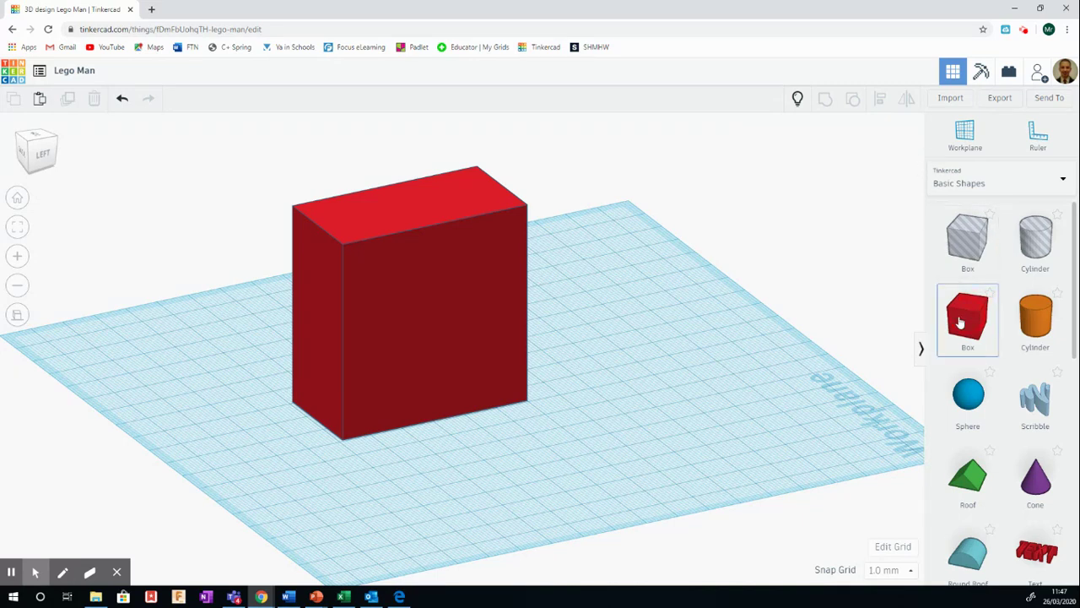
left_click_drag(967, 319, 671, 417)
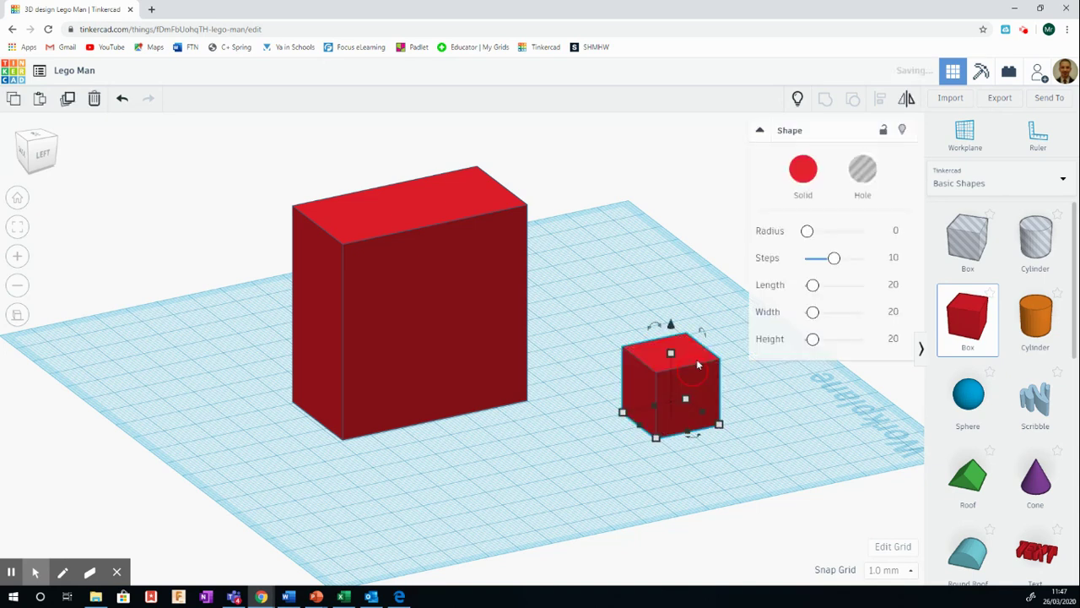
Step: Colour the small box beside the large one yellow and deselect it
left_click(802, 173)
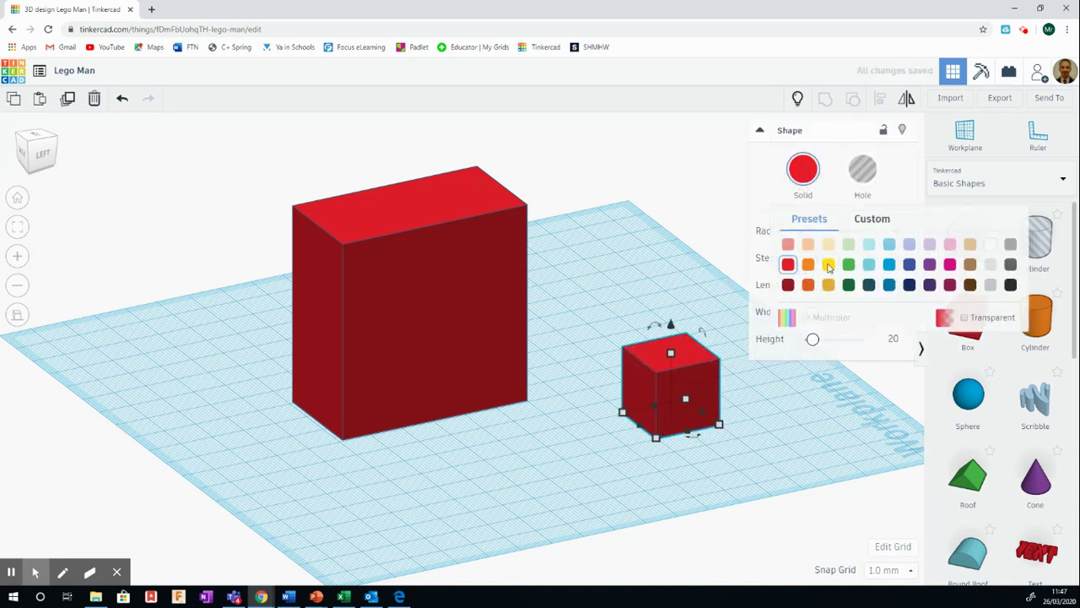
left_click(828, 265)
left_click(696, 291)
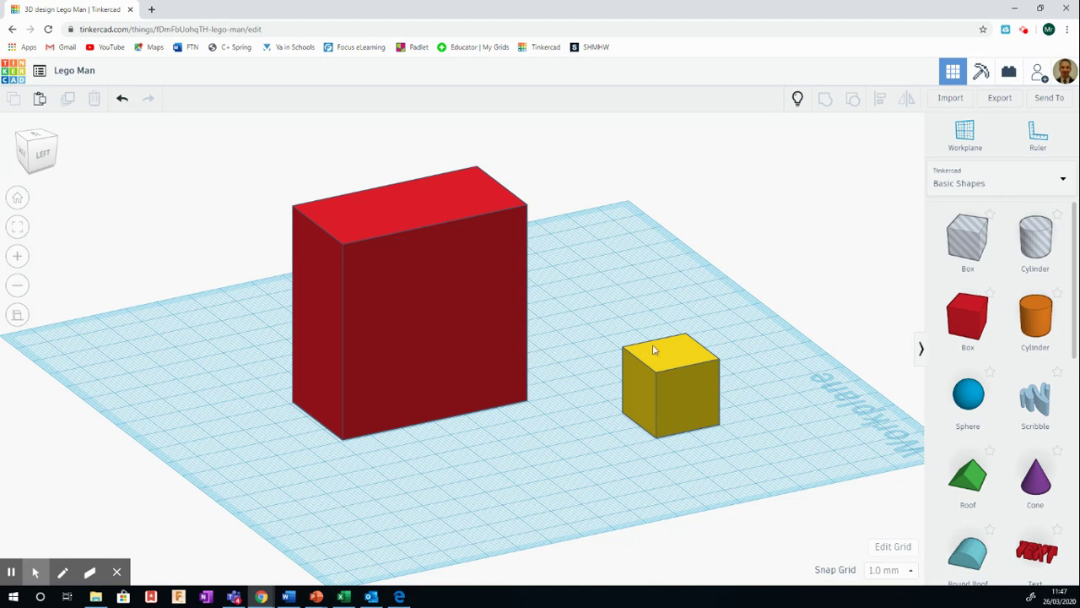
Step: Resize the yellow box's base to 40 mm deep and 20 mm wide
left_click(646, 430)
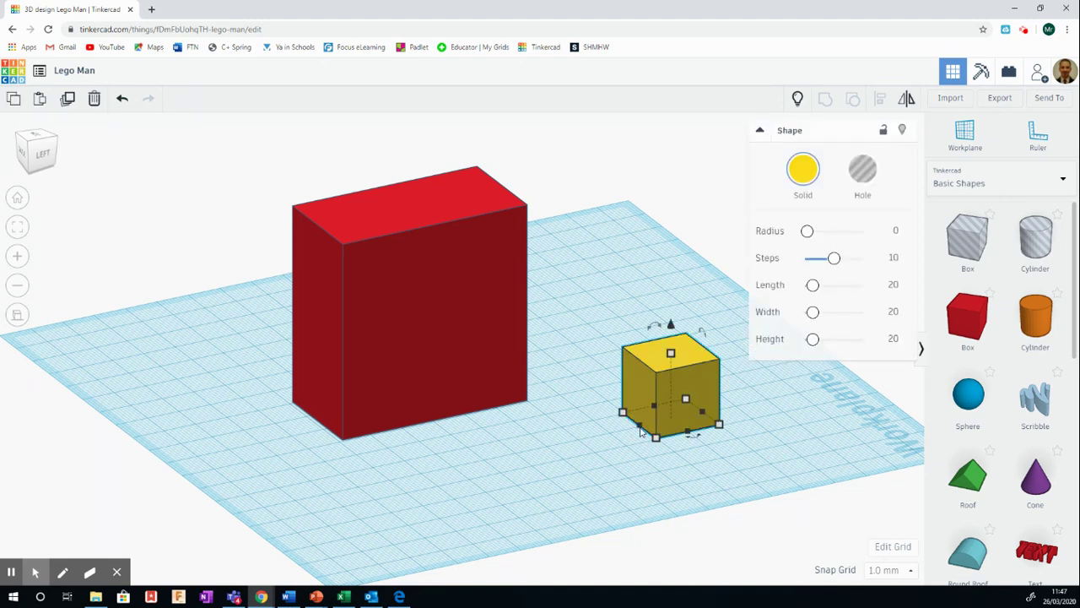
left_click_drag(655, 436, 650, 452)
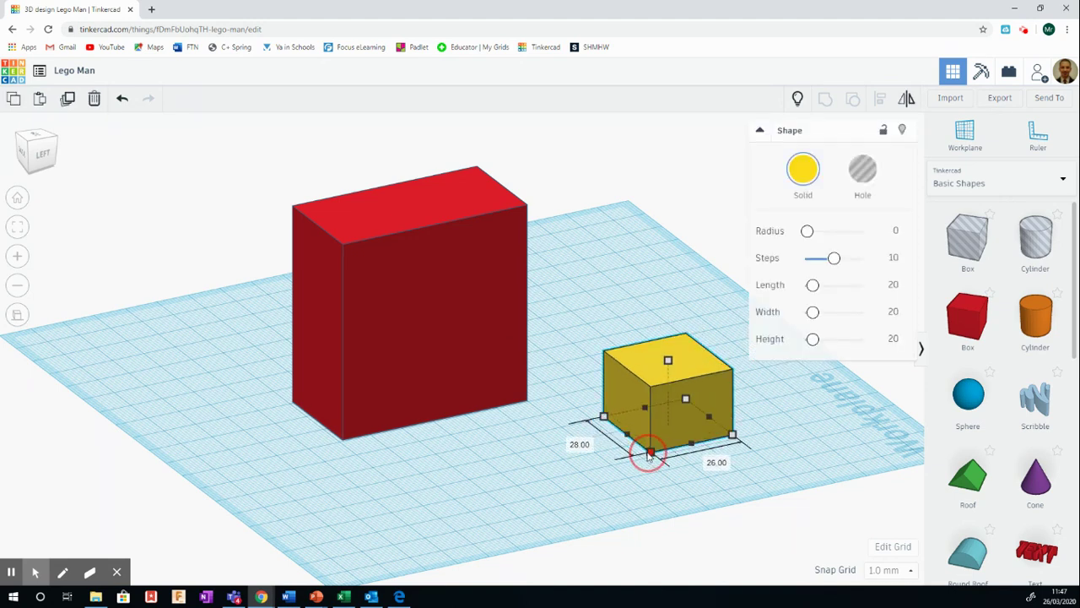
left_click(583, 448)
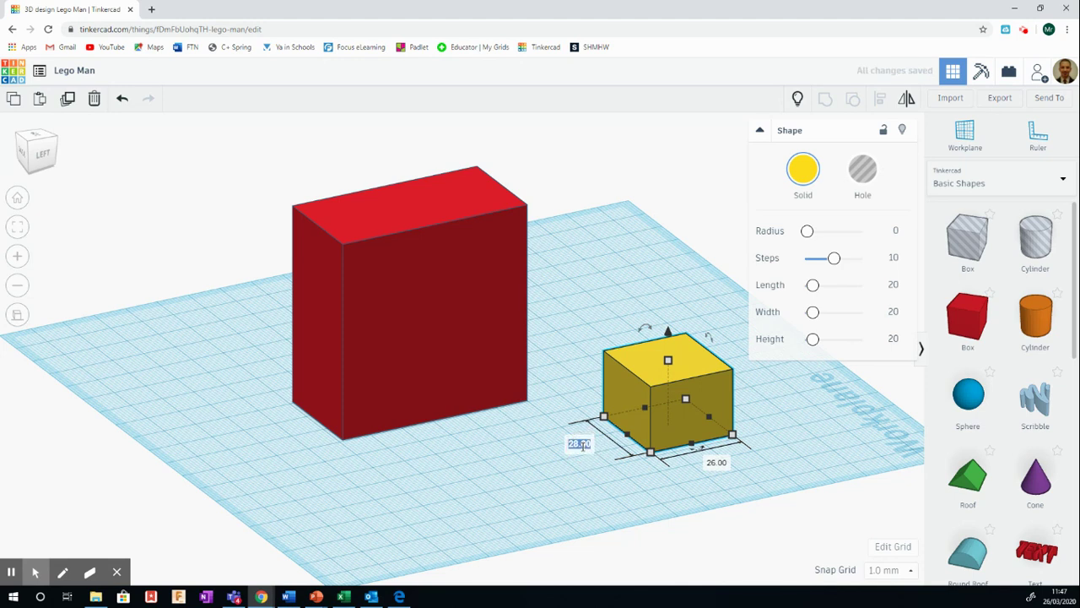
type("40")
left_click(717, 465)
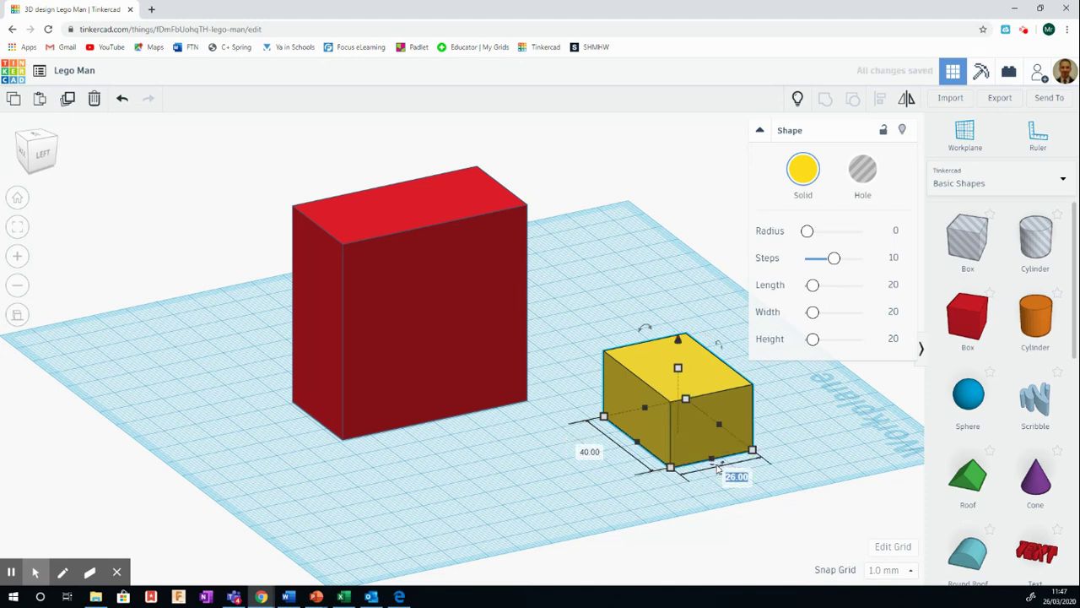
type("20")
key("Return")
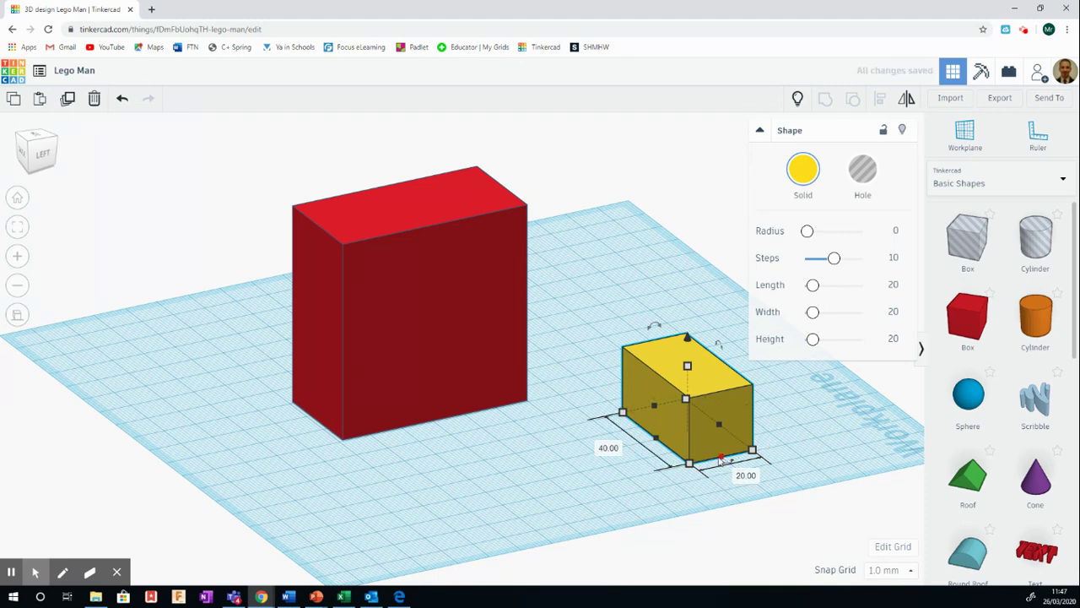
Step: Set the yellow box's height to 60 mm and deselect it
left_click_drag(687, 366, 666, 221)
left_click(738, 330)
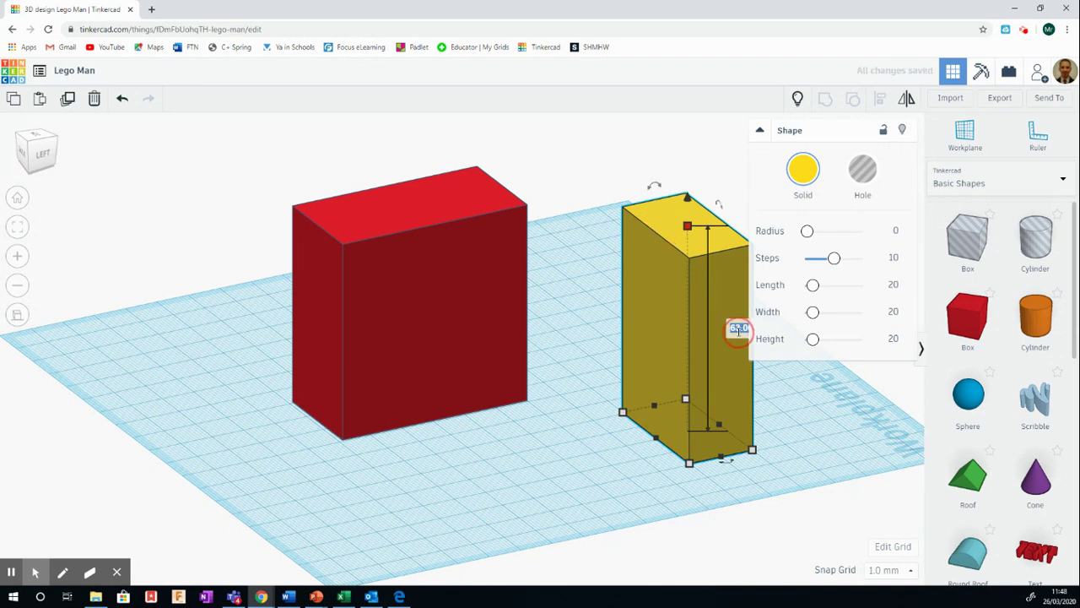
type("60")
key("Return")
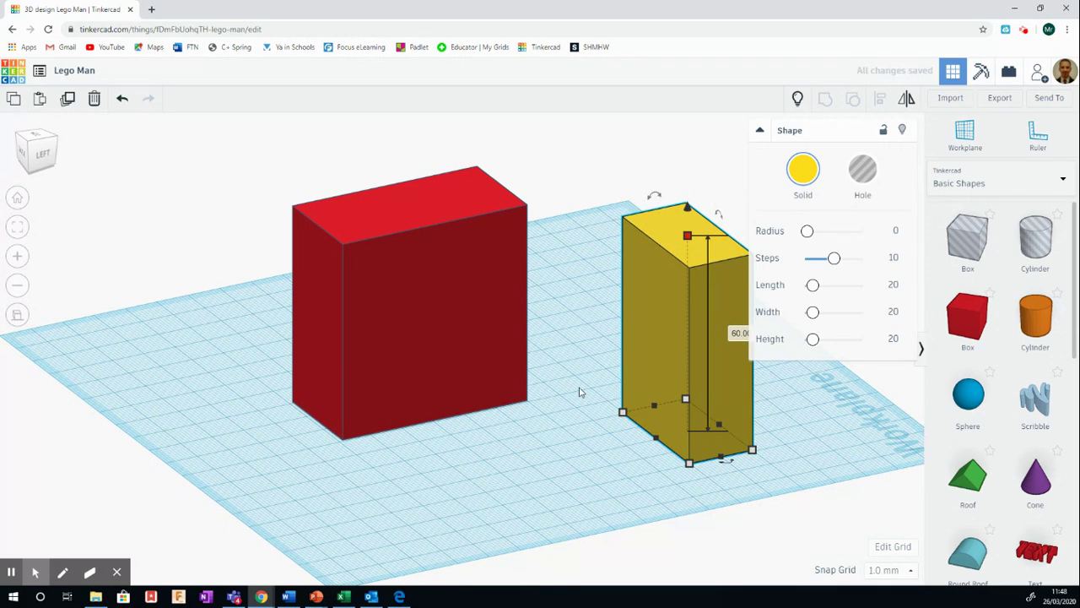
left_click(590, 385)
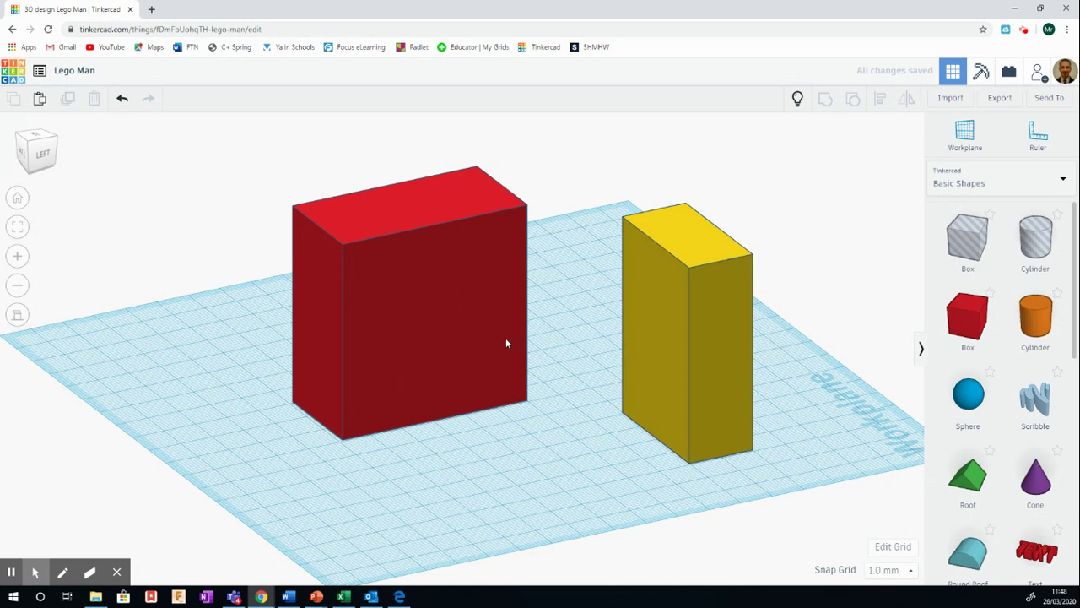
Step: In the flat Left view, move the yellow box past the red box until its side lines up with the red box's opposite end
left_click(43, 153)
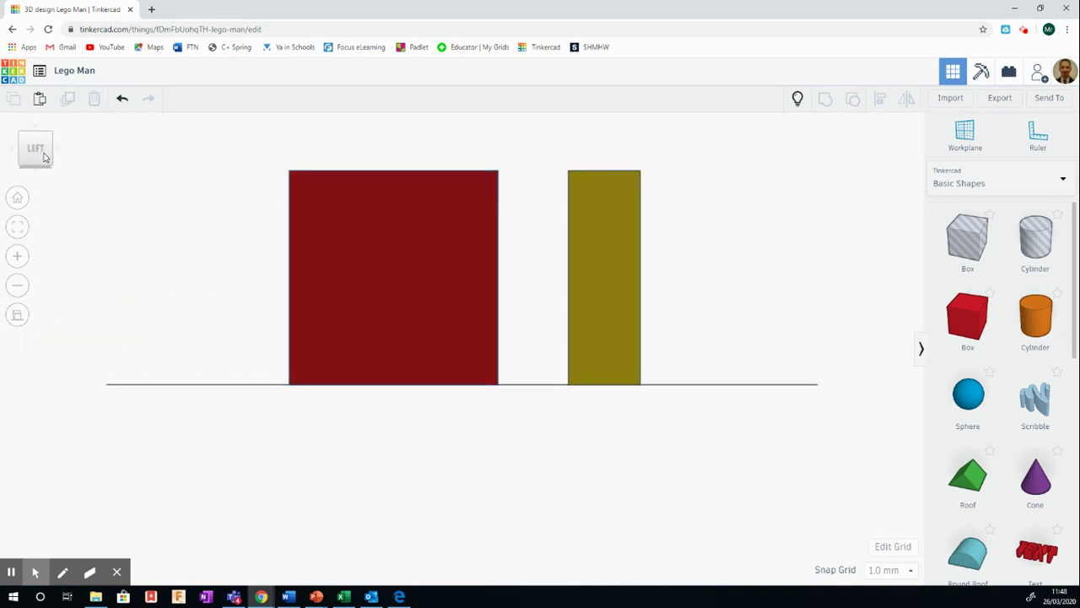
left_click(18, 318)
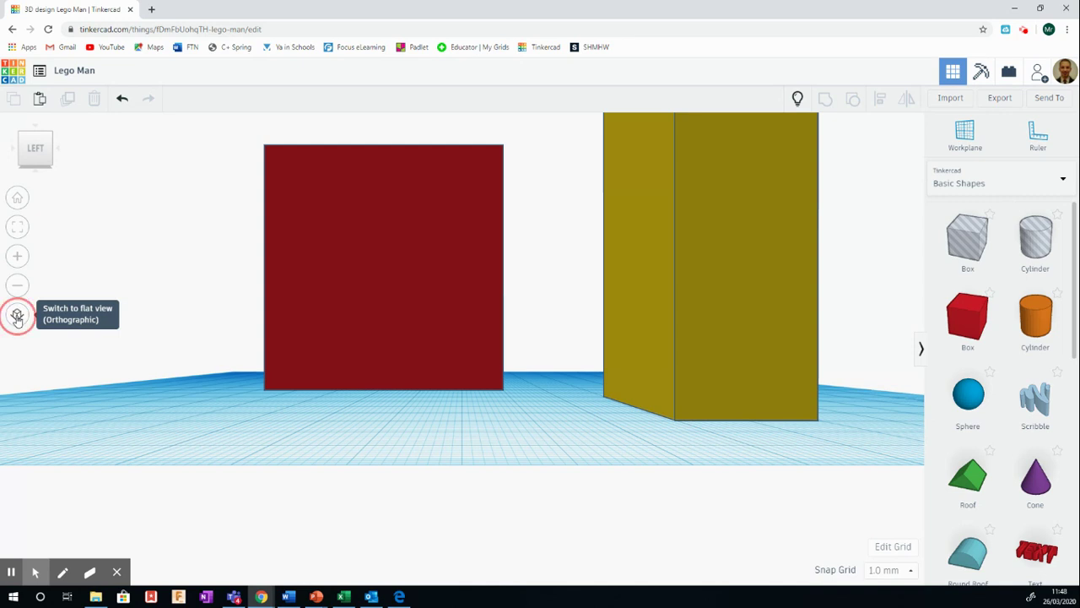
left_click(18, 317)
left_click(625, 285)
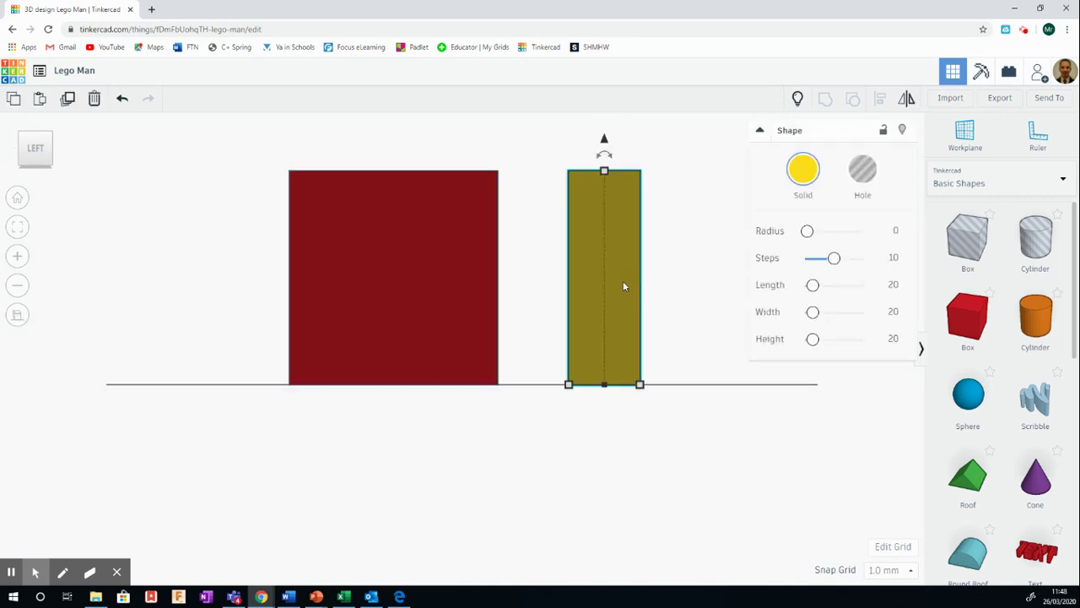
key("Left")
key("Left")
key("Left")
key("Left")
key("Left")
key("Left")
key("Left")
key("Left")
key("Left")
key("Left")
key("Left")
key("Left")
key("Left")
key("Left")
key("Left")
key("Left")
key("Left")
key("Left")
key("Left")
key("Left")
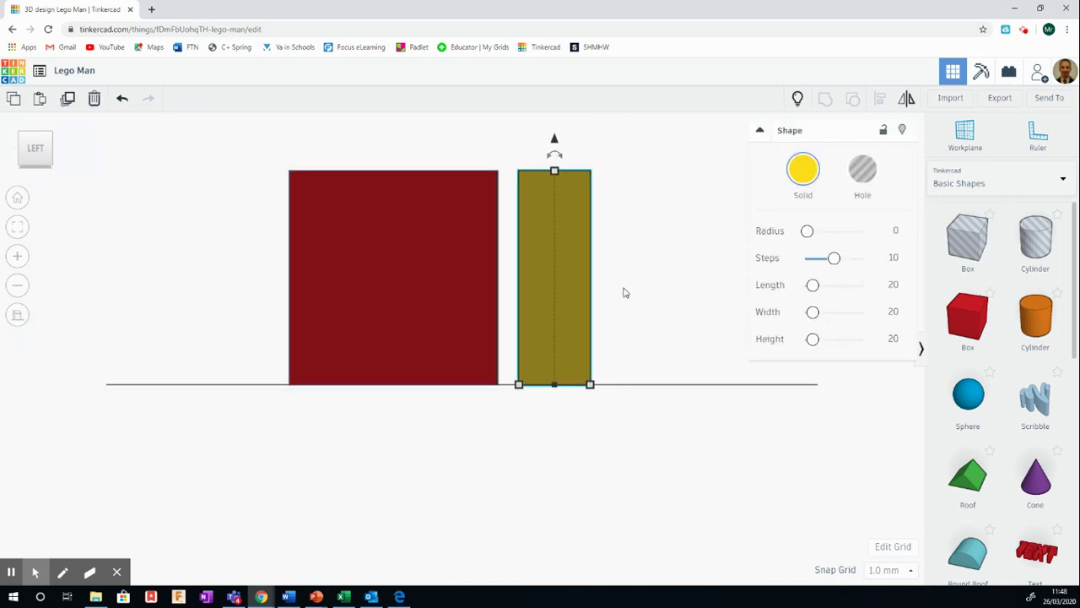
key("Left")
key("Left")
key("Left")
key("Left")
key("Left")
key("Left")
key("Left")
key("Left")
key("Left")
key("Left")
key("Left")
key("Left")
key("Left")
key("Left")
key("Left")
key("Left")
key("Left")
key("Left")
key("Left")
key("Left")
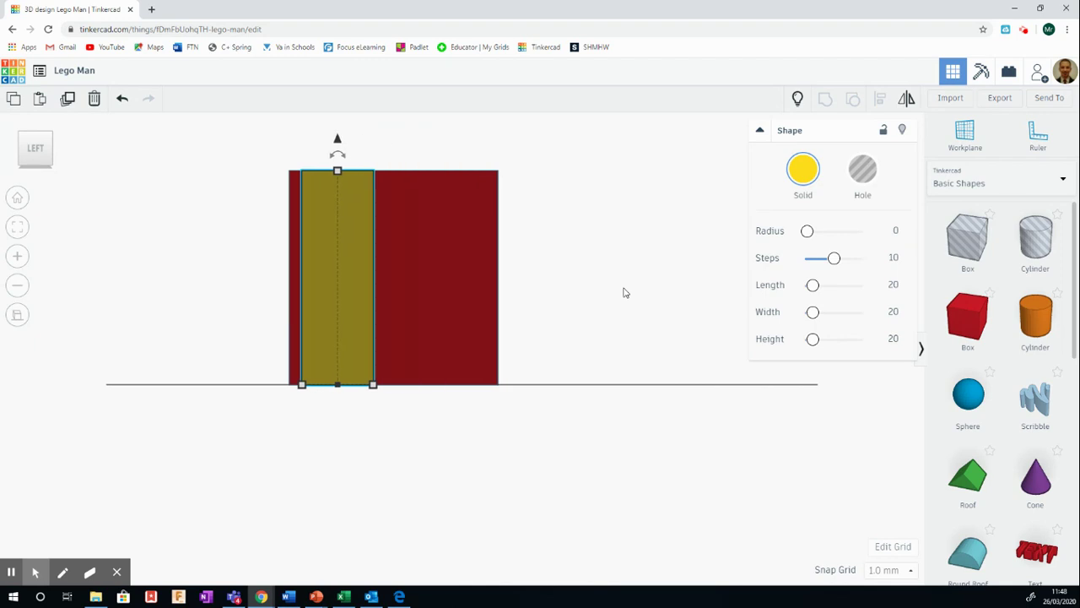
key("Left")
key("Left")
key("Left")
key("Left")
key("Left")
key("Left")
key("Left")
key("Left")
key("Left")
key("Left")
key("Left")
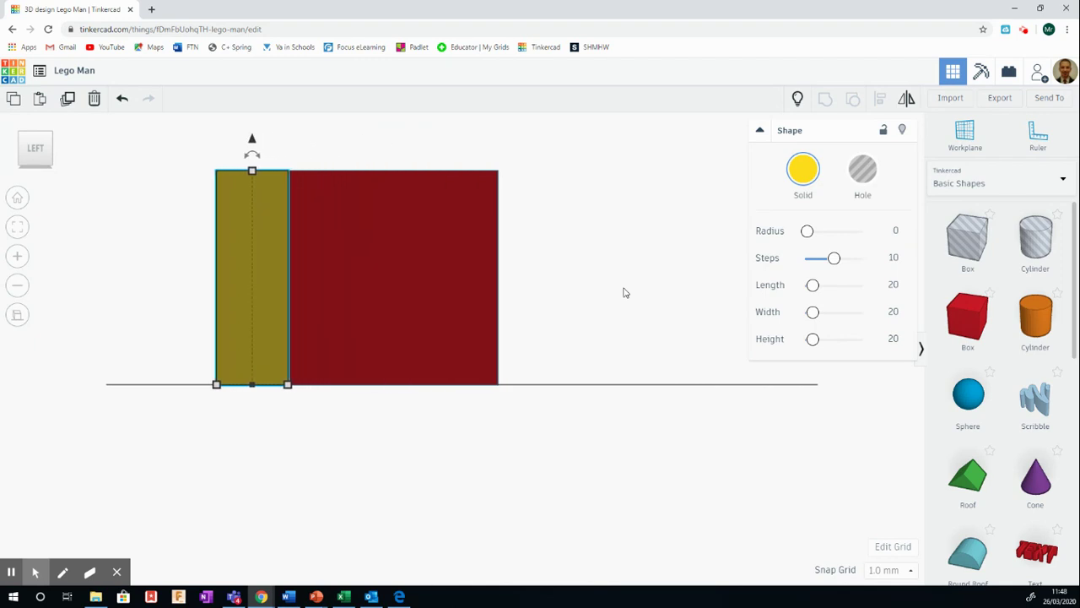
key("Right")
key("Right")
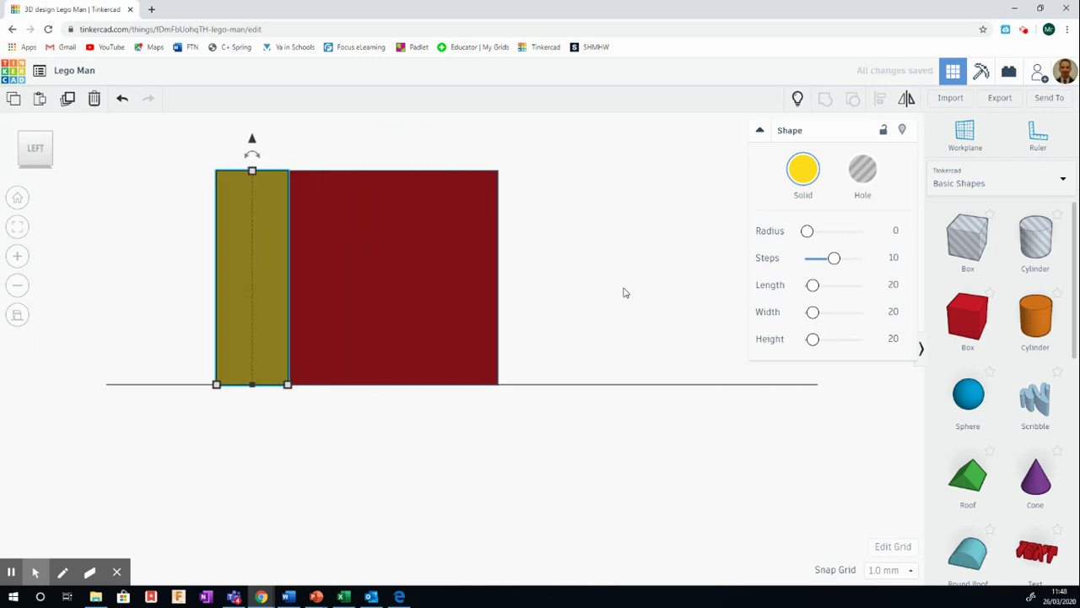
left_click(175, 239)
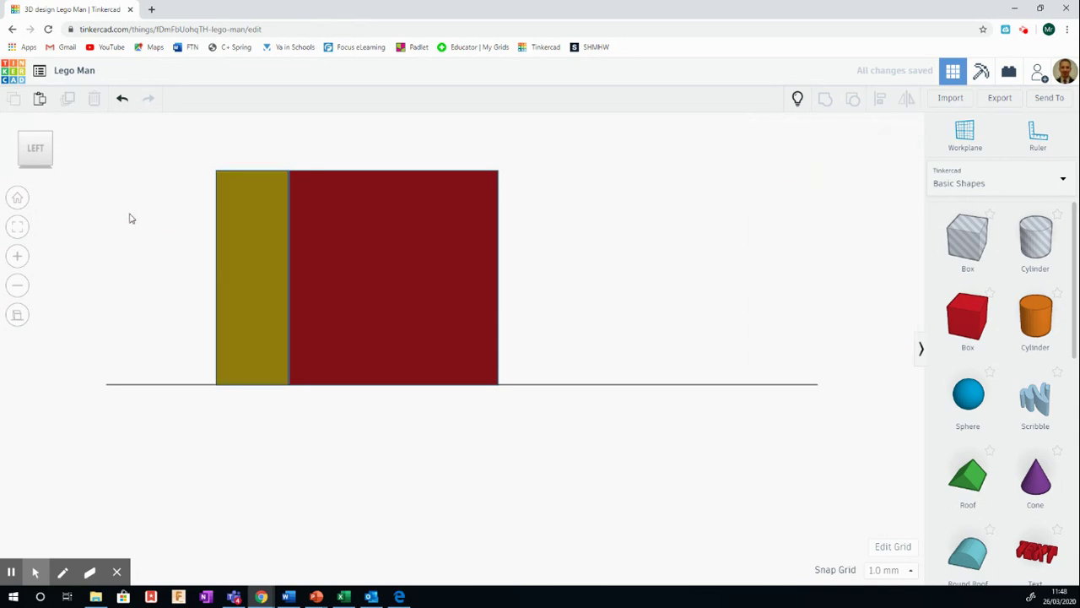
Step: Viewed from above, move the yellow box against the red box's end so it overhangs equally at front and back
left_click(32, 157)
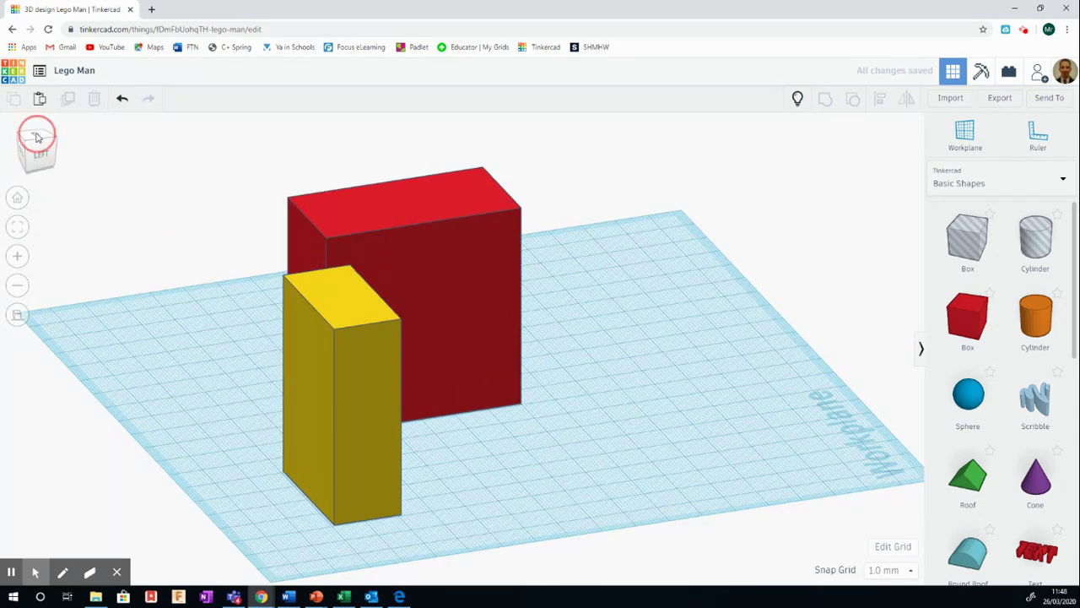
left_click(37, 135)
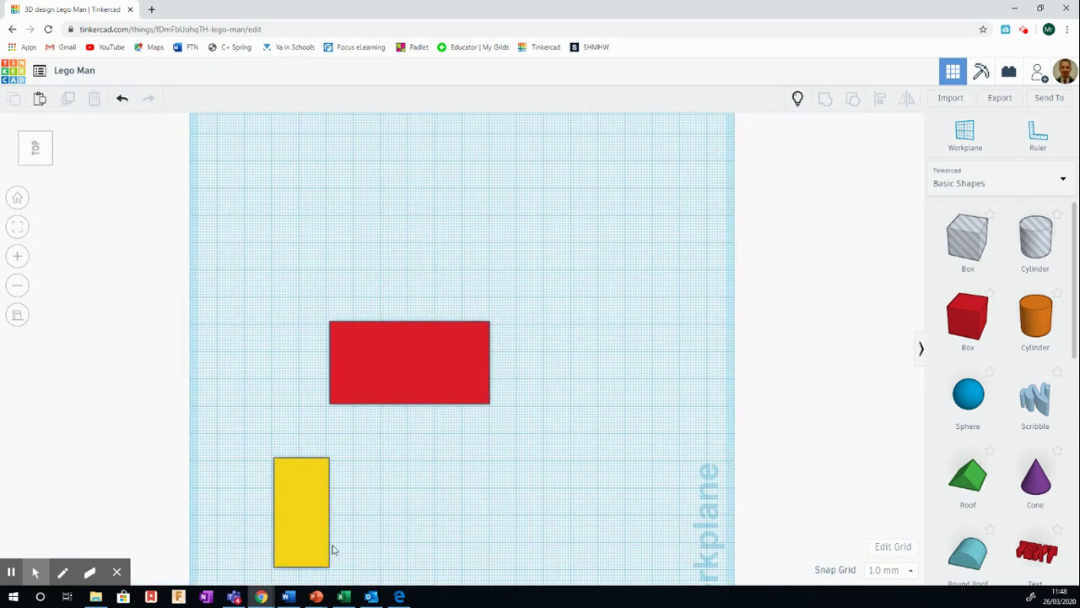
left_click(302, 519)
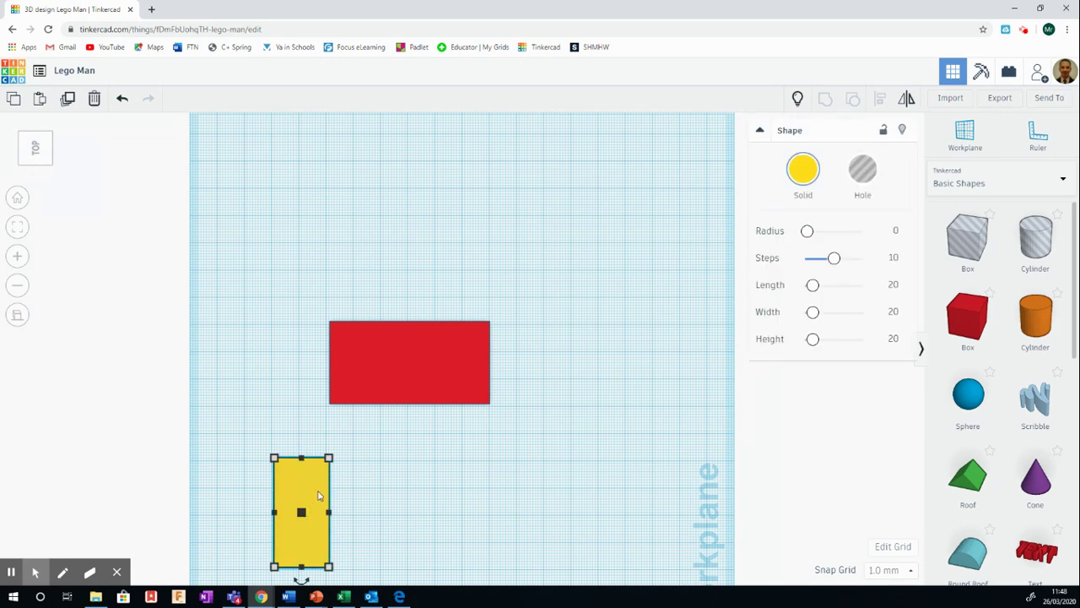
key("Up")
key("Up")
key("Up")
key("Up")
key("Up")
key("Up")
key("Up")
key("Up")
key("Up")
key("Up")
key("Up")
key("Up")
key("Up")
key("Up")
key("Up")
key("Up")
key("Up")
key("Up")
key("Up")
key("Up")
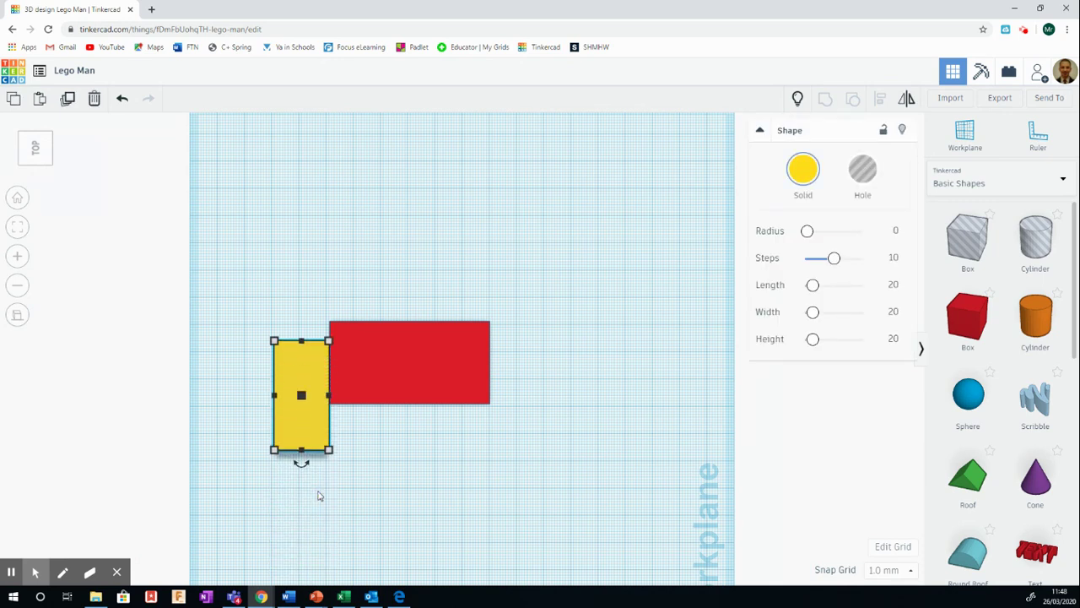
key("Up")
key("Up")
key("Up")
key("Up")
key("Up")
key("Up")
key("Up")
key("Up")
key("Up")
key("Down")
key("Down")
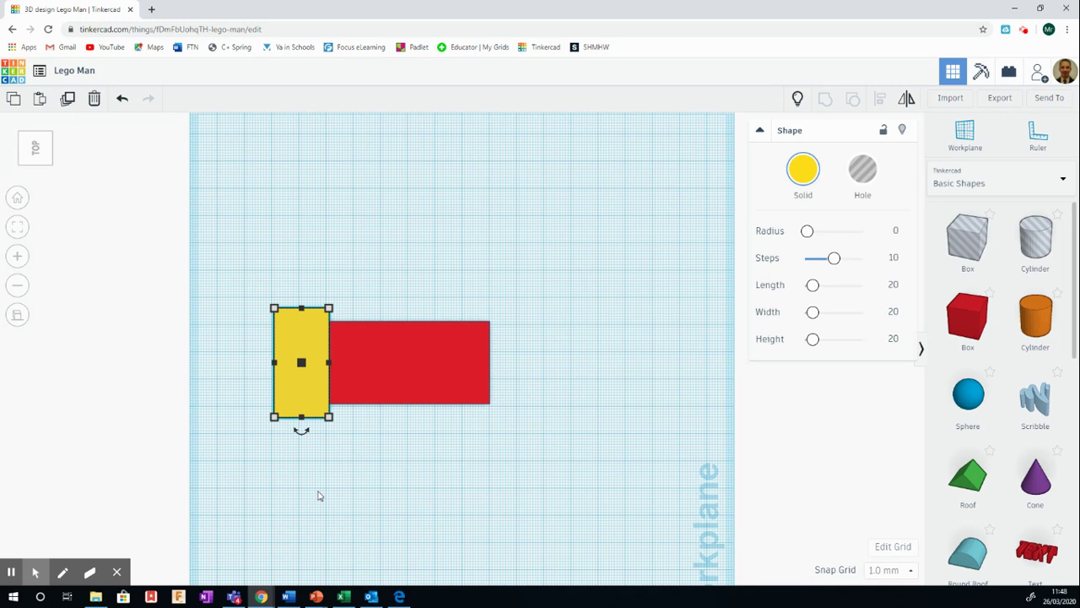
left_click(364, 473)
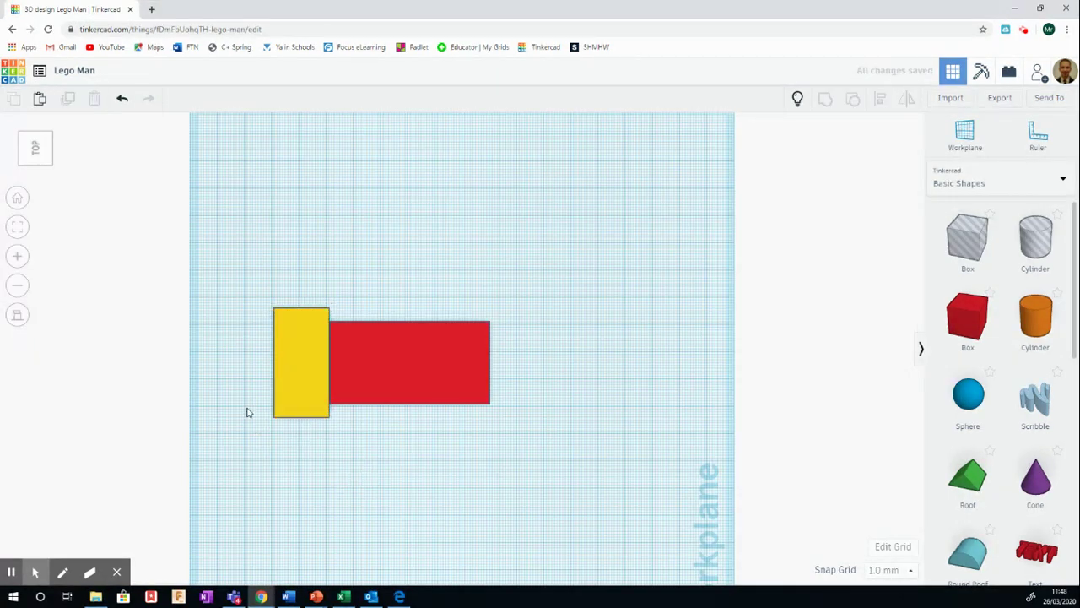
Step: Align the yellow and red boxes on their common centre across the depth
left_click(34, 150)
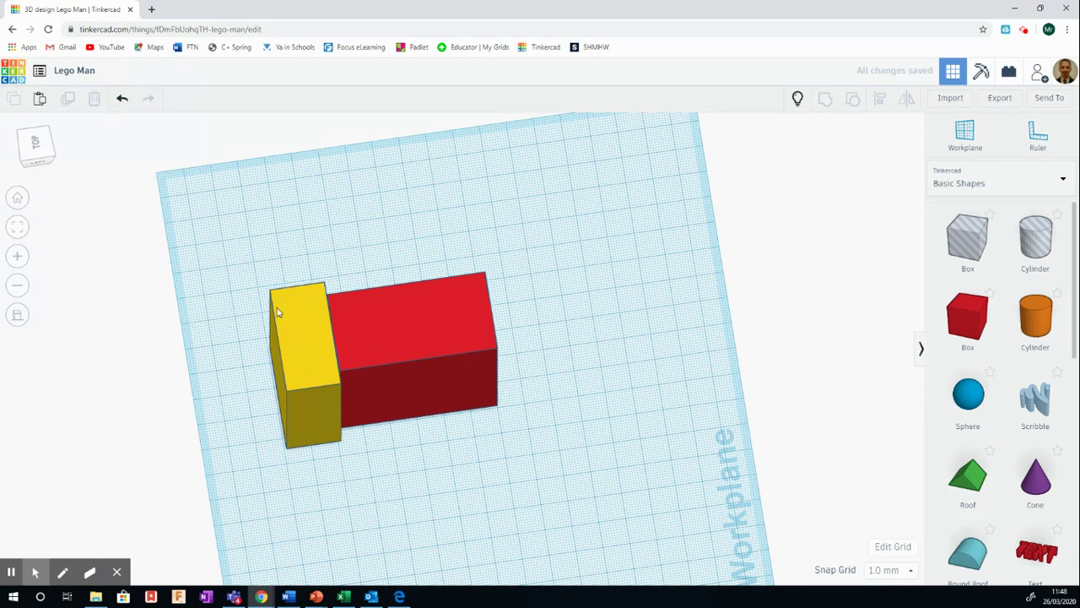
left_click_drag(233, 253, 565, 487)
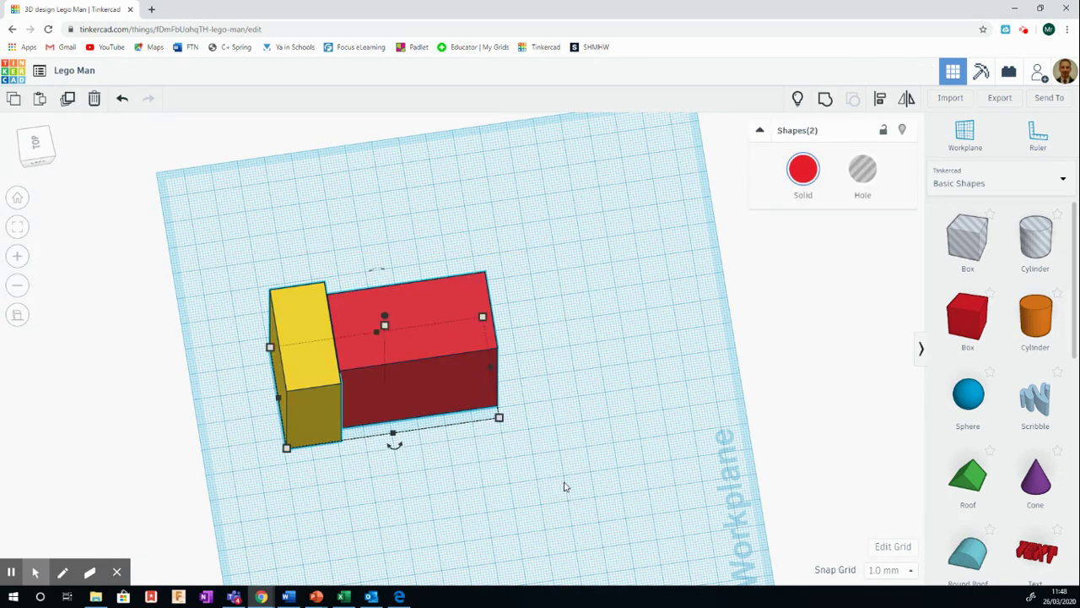
left_click(881, 99)
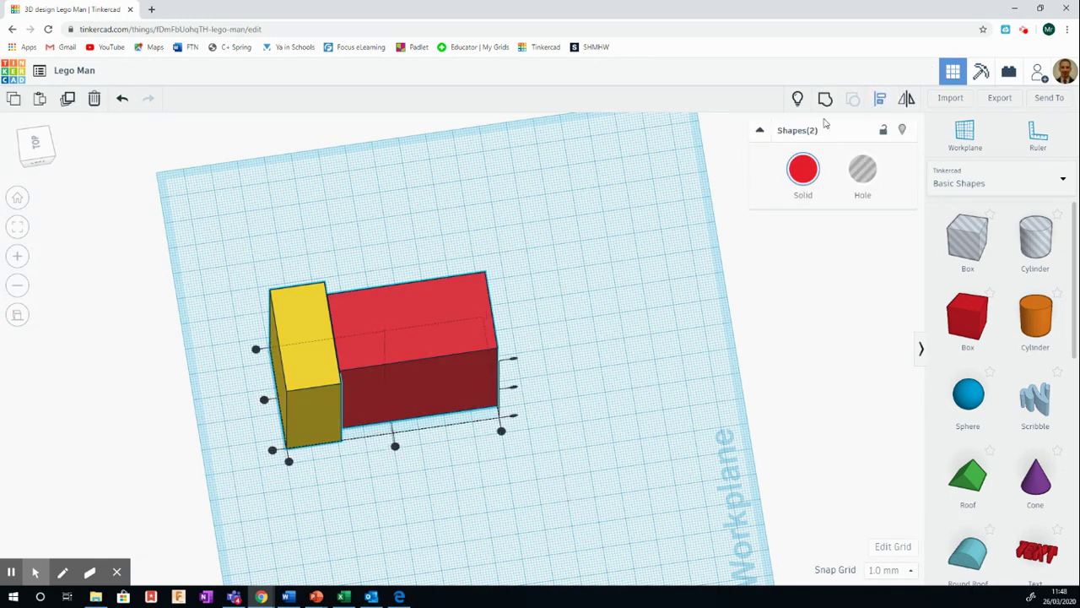
left_click(37, 144)
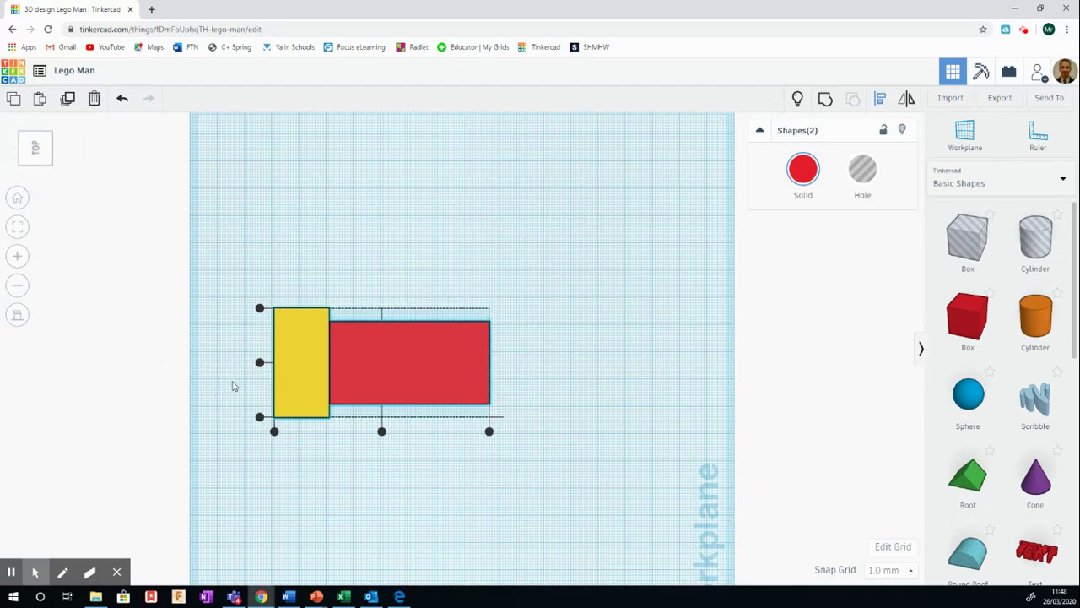
left_click(260, 363)
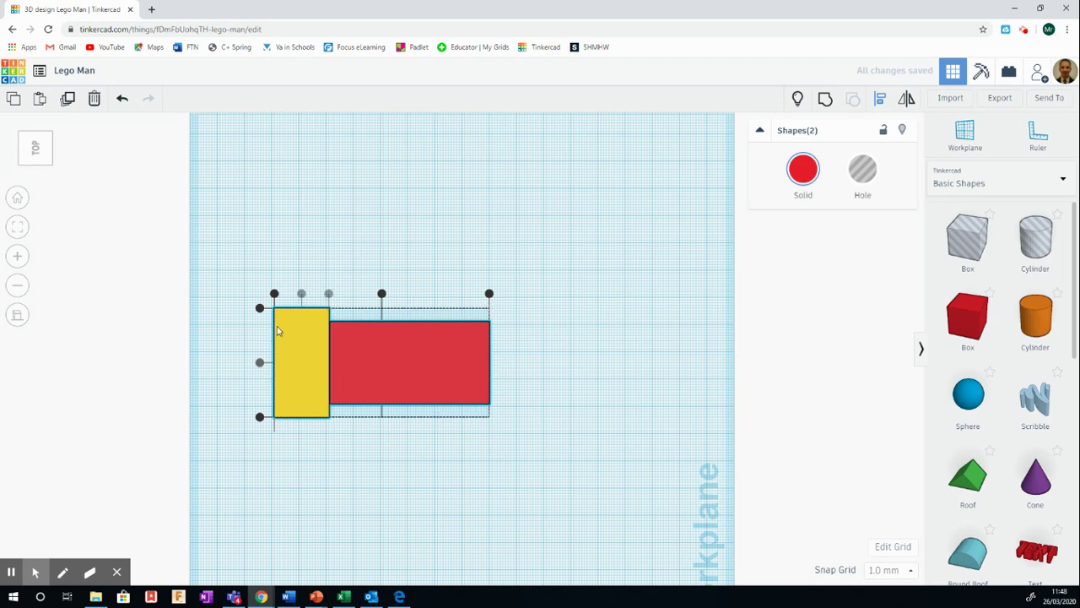
left_click_drag(37, 156, 40, 145)
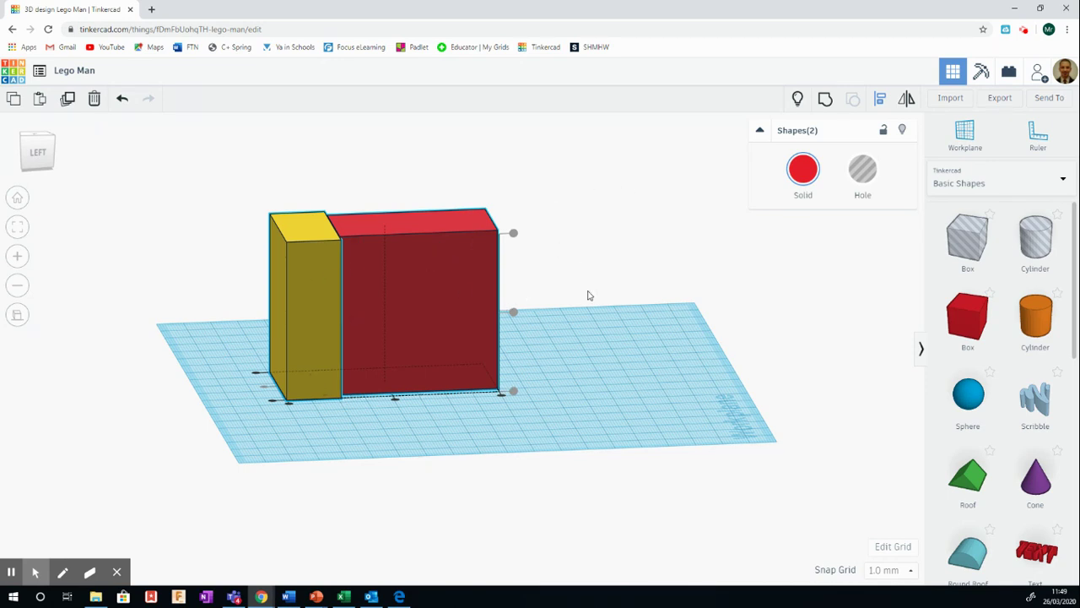
left_click(559, 299)
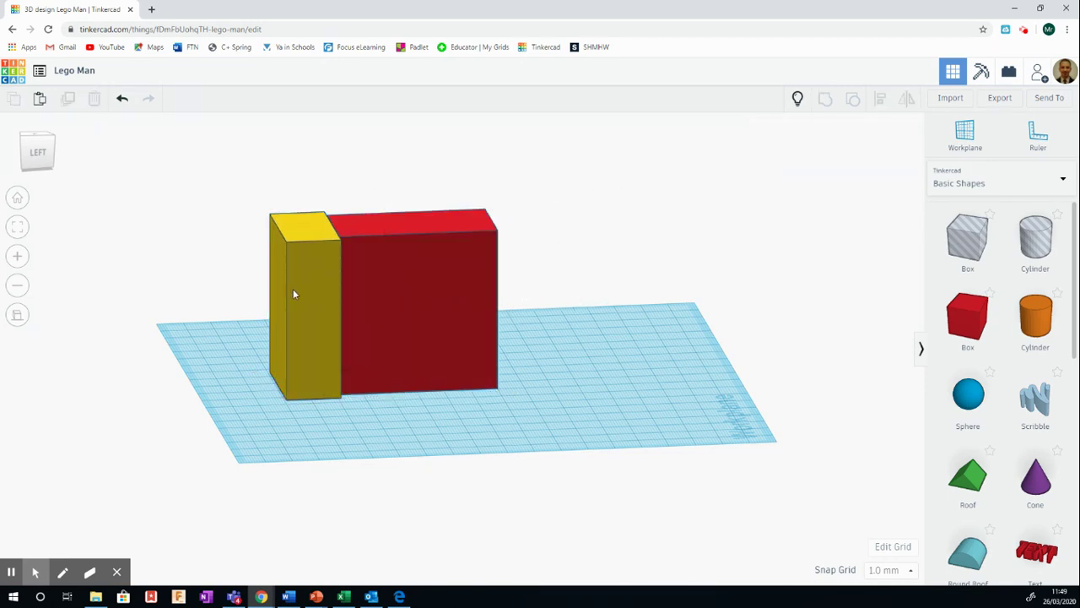
Step: Duplicate the yellow box and move the copy beside the opposite end of the red box
left_click(35, 159)
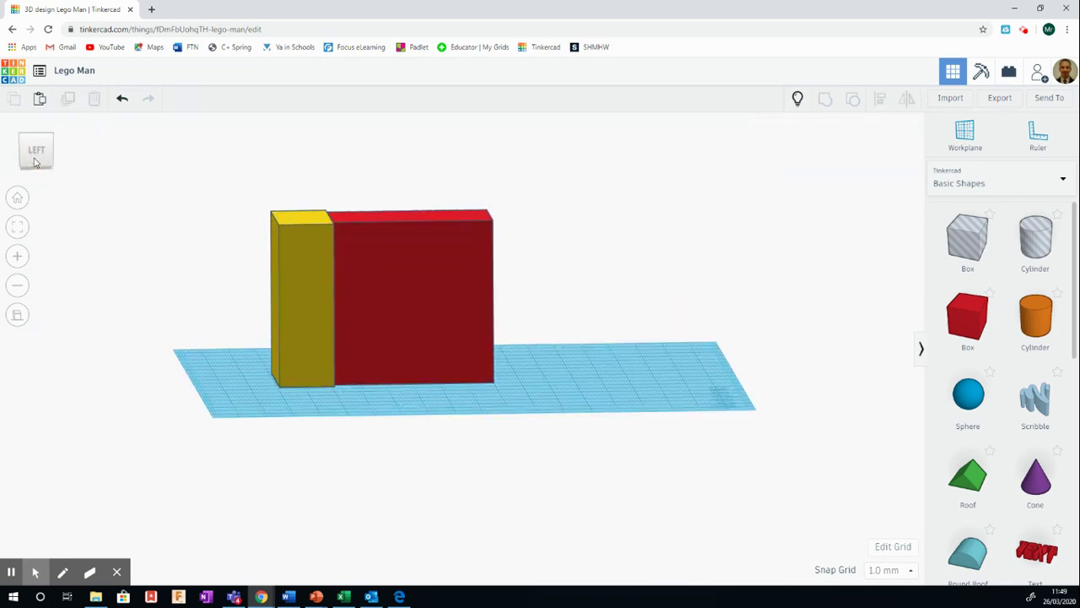
left_click(288, 288)
left_click(68, 102)
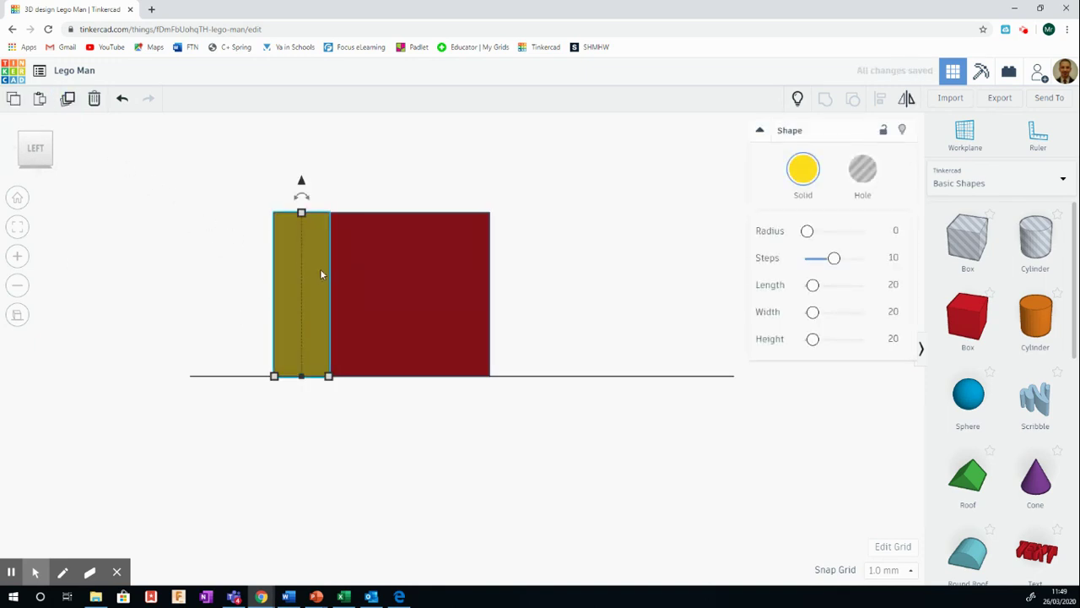
left_click_drag(318, 273, 534, 267)
left_click(612, 260)
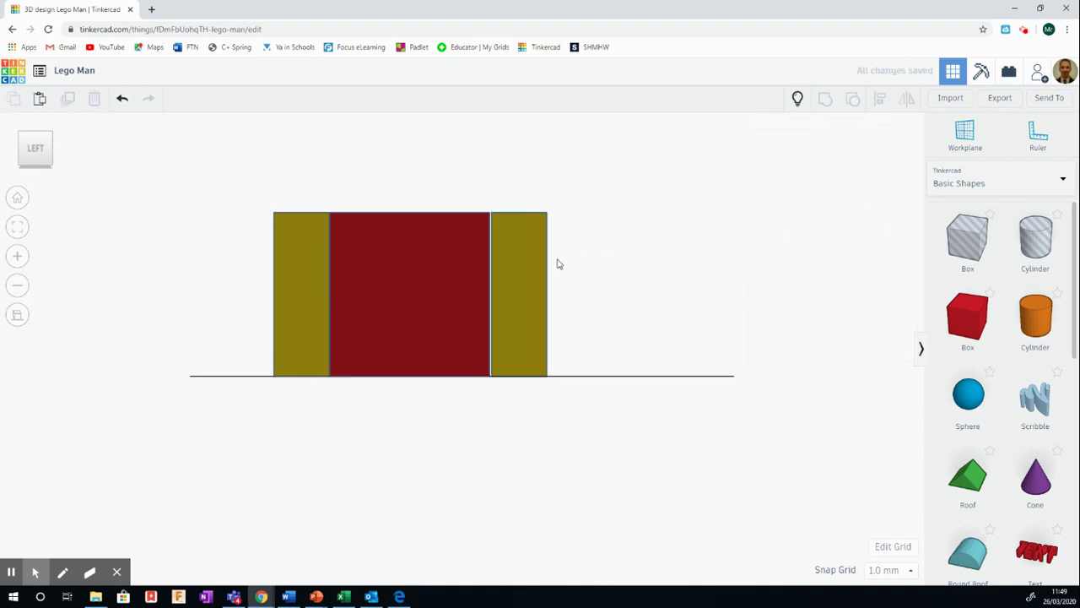
left_click(44, 147)
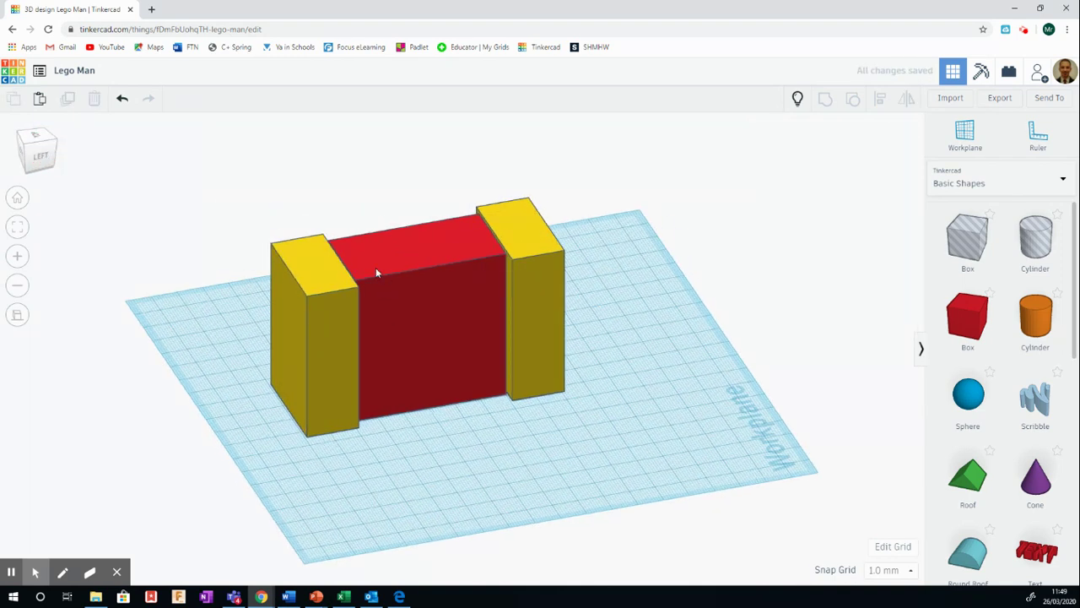
Step: Set the red box's height to 50 mm
left_click(423, 301)
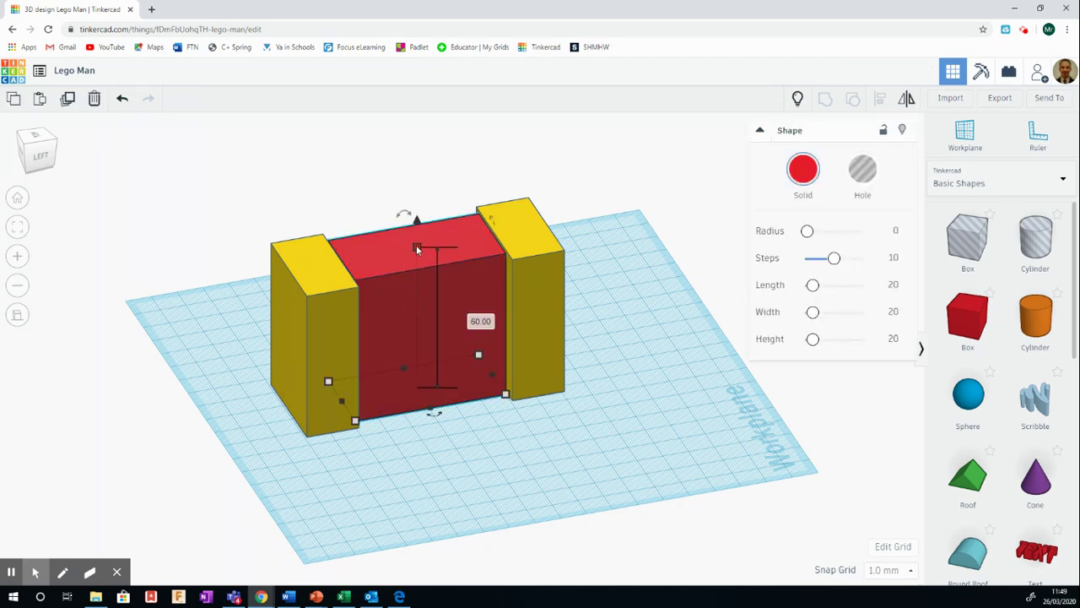
left_click_drag(416, 247, 418, 259)
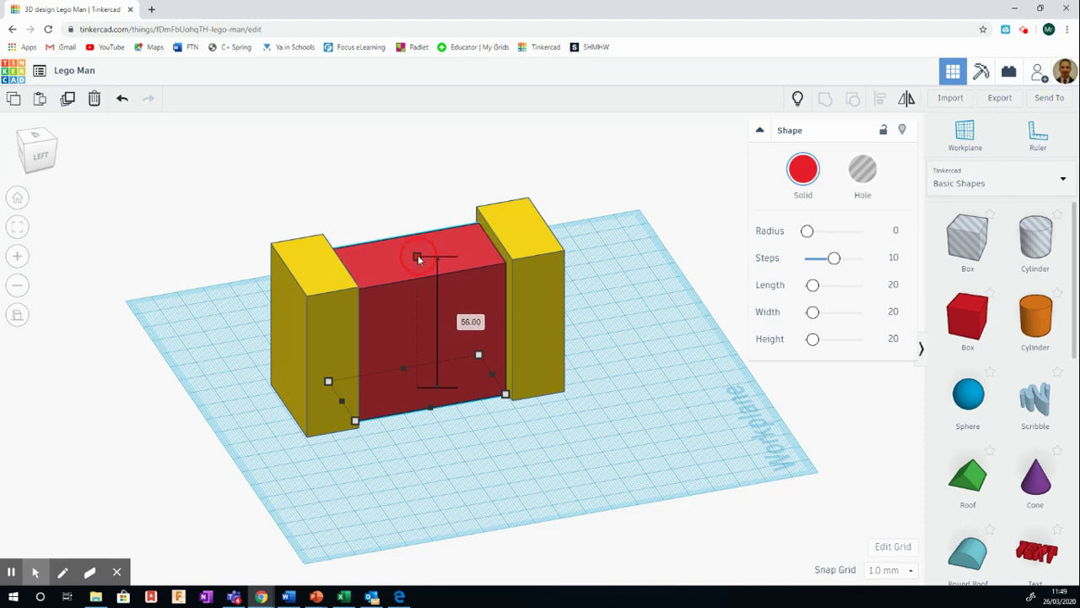
left_click(470, 322)
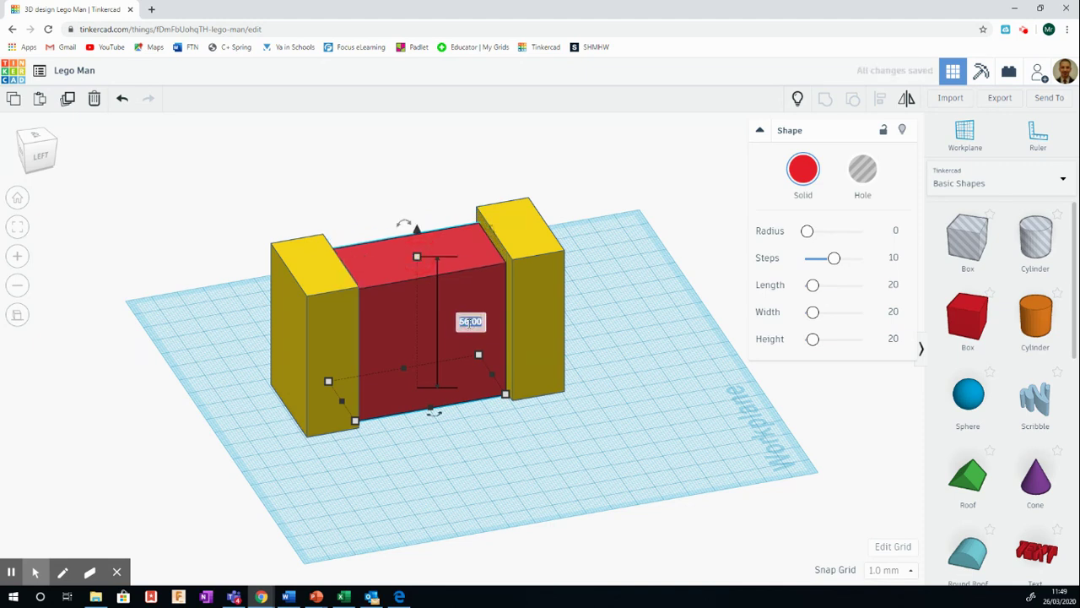
type("50")
key("Return")
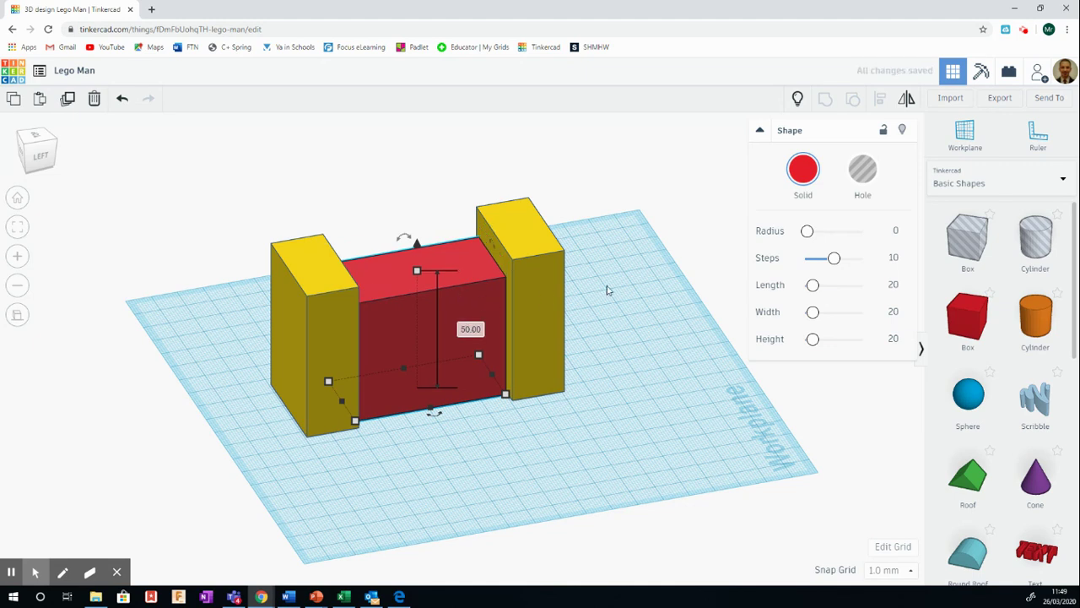
left_click(609, 287)
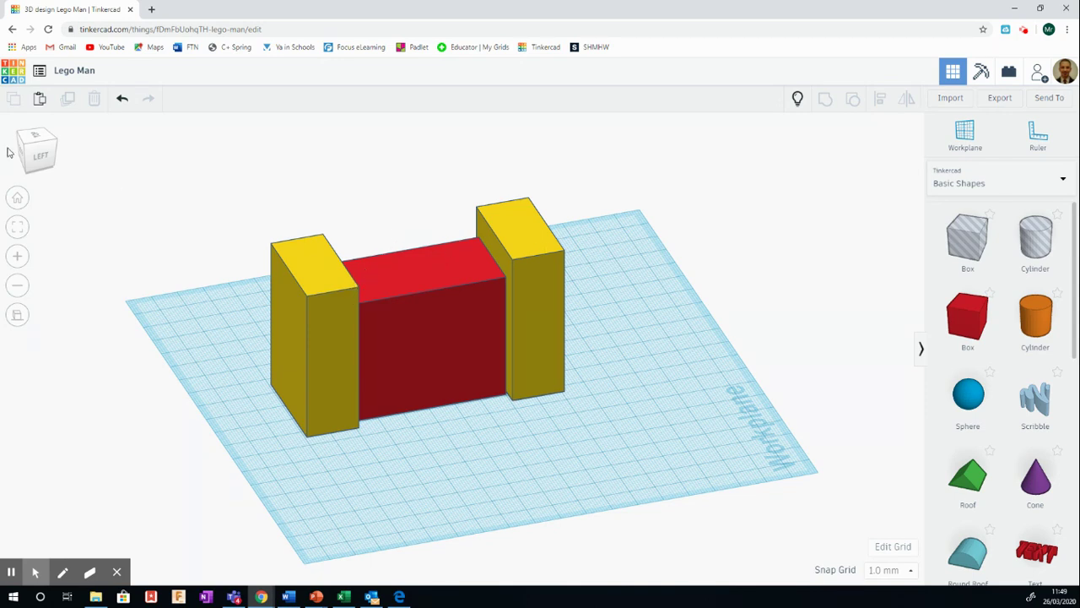
Step: In the flat Left view, nudge the right-hand yellow box one grid step inward to close its gap with the red box
left_click(41, 157)
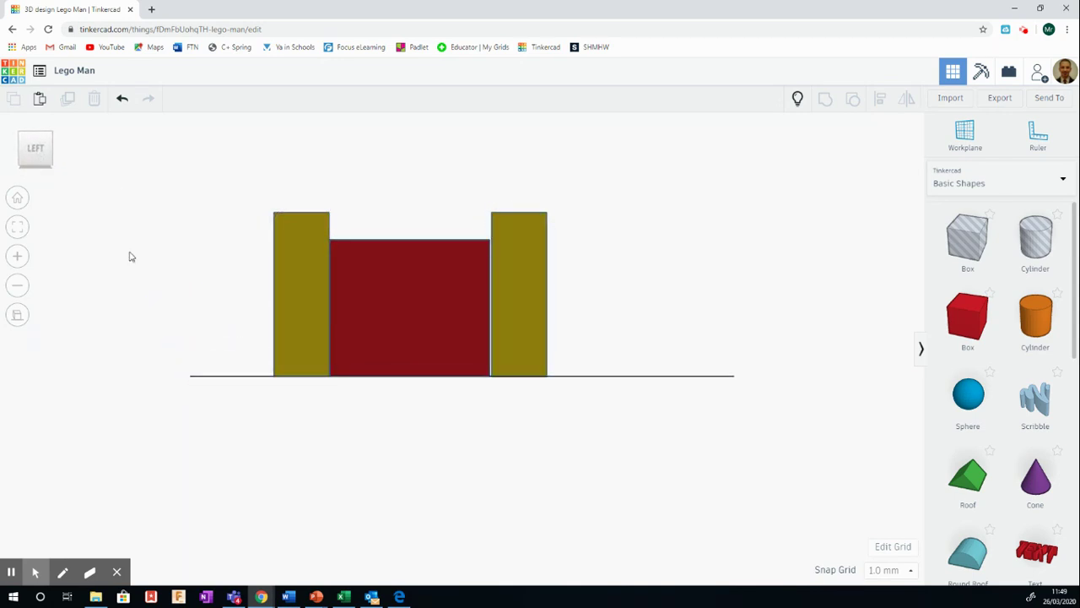
left_click(530, 311)
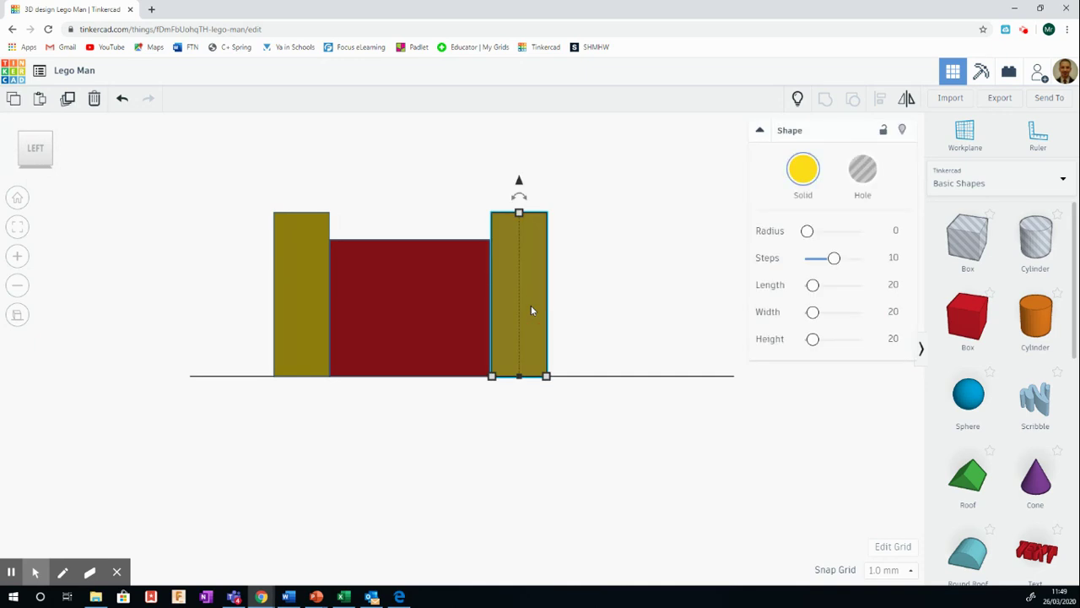
key("Left")
left_click(604, 290)
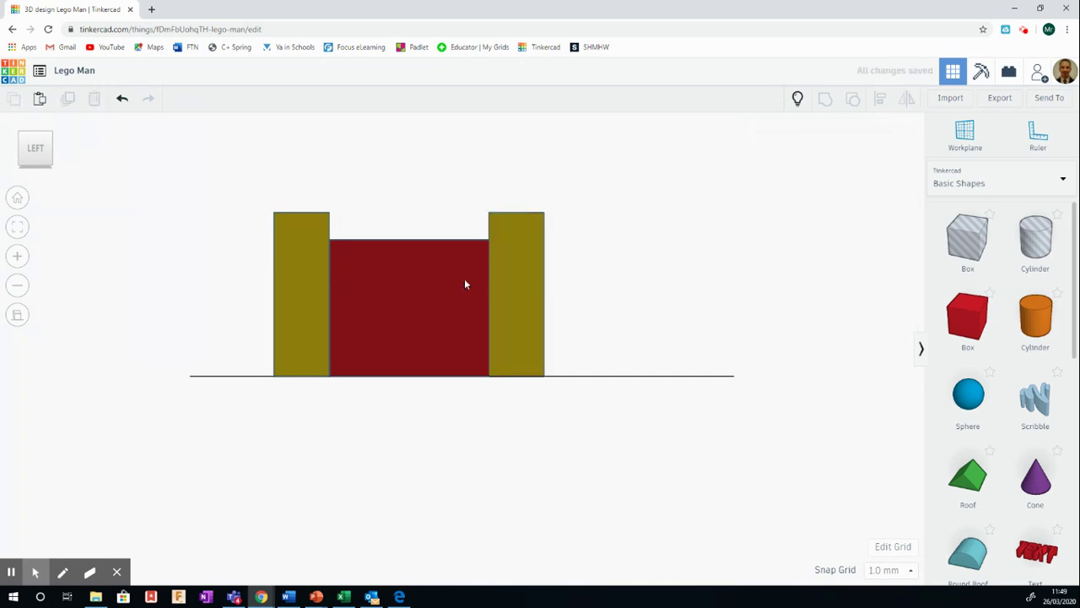
Step: Rotate both yellow boxes 7° in opposite directions so their tops lean inward over the red box
left_click(308, 282)
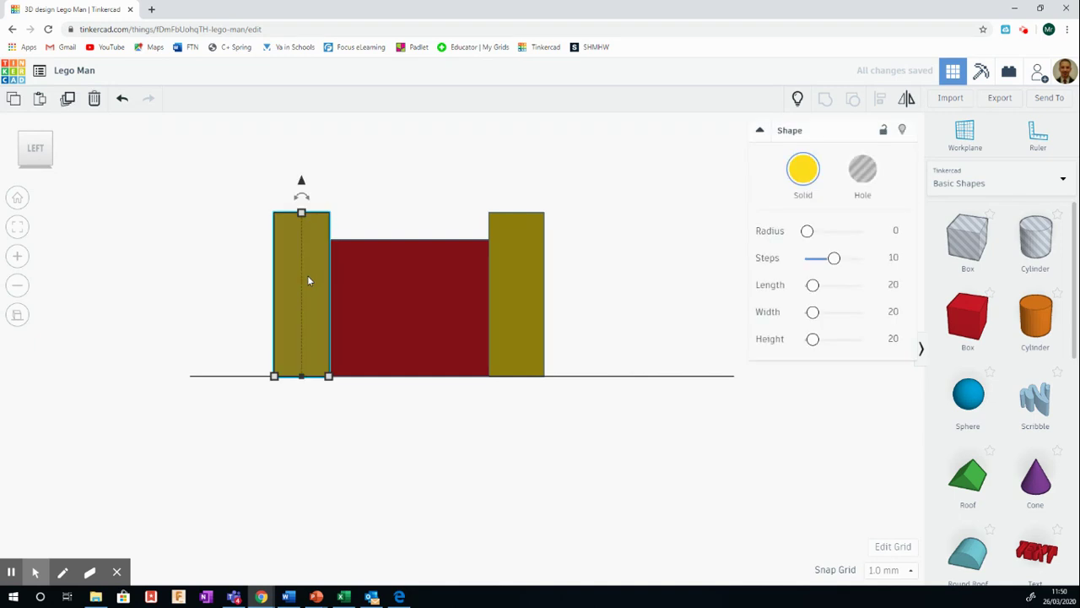
mouse_move(308, 200)
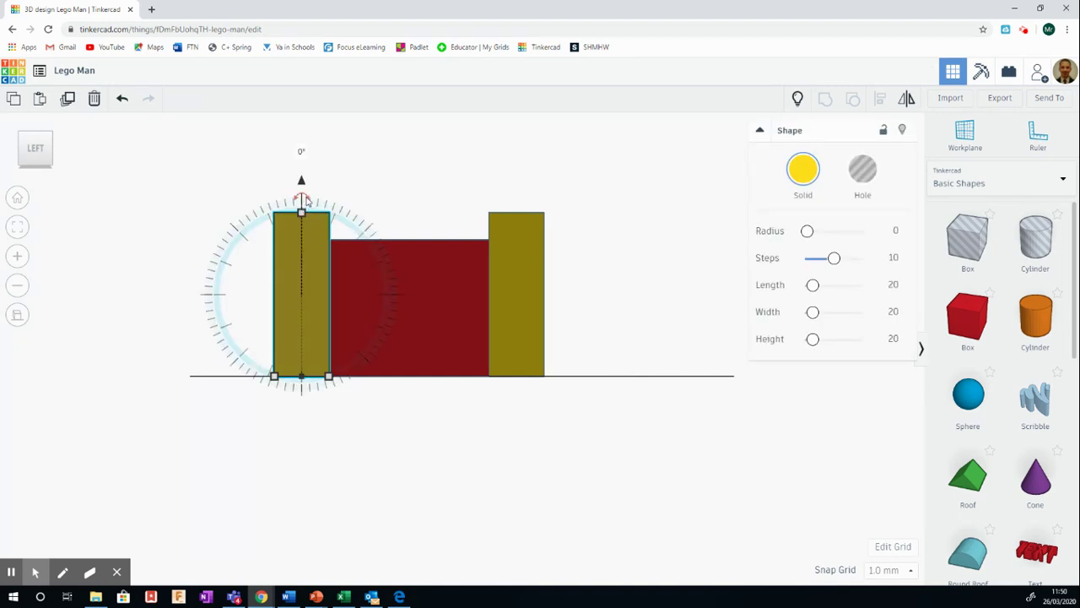
left_click_drag(305, 200, 317, 202)
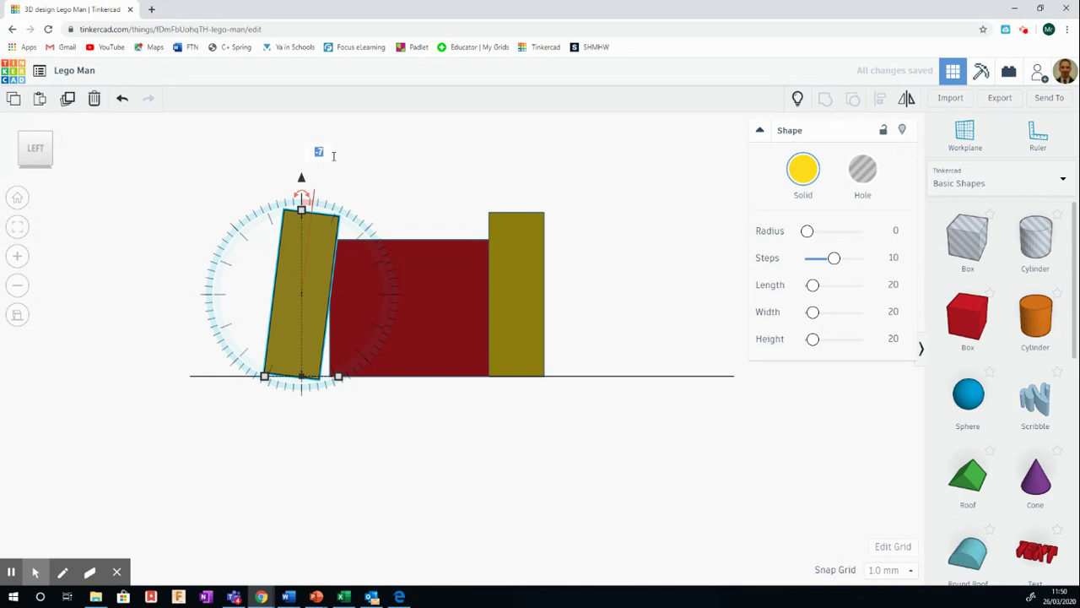
left_click(425, 220)
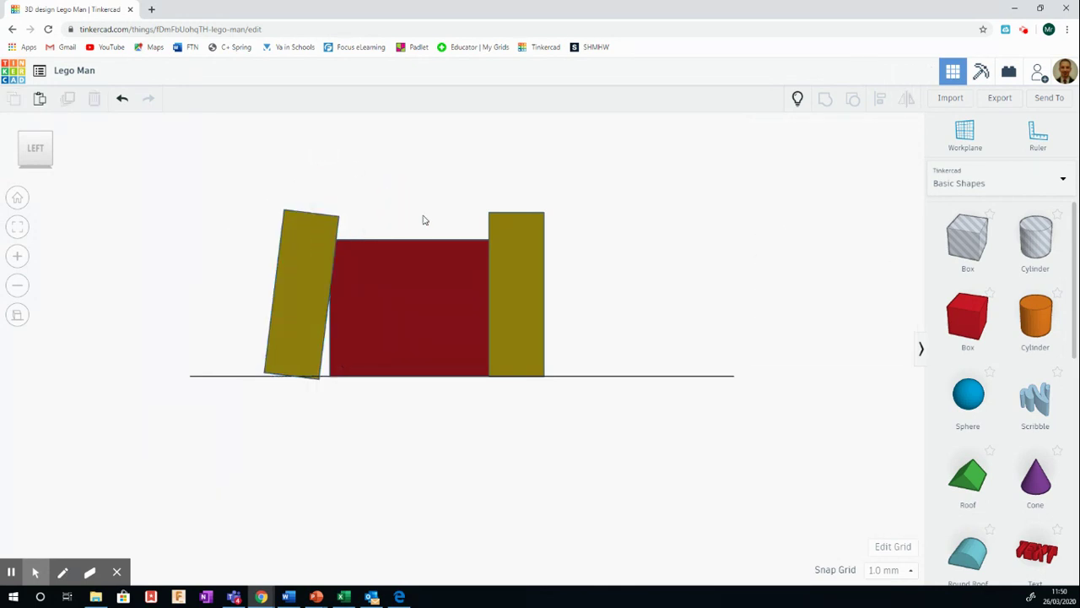
left_click(520, 246)
left_click_drag(517, 200, 506, 199)
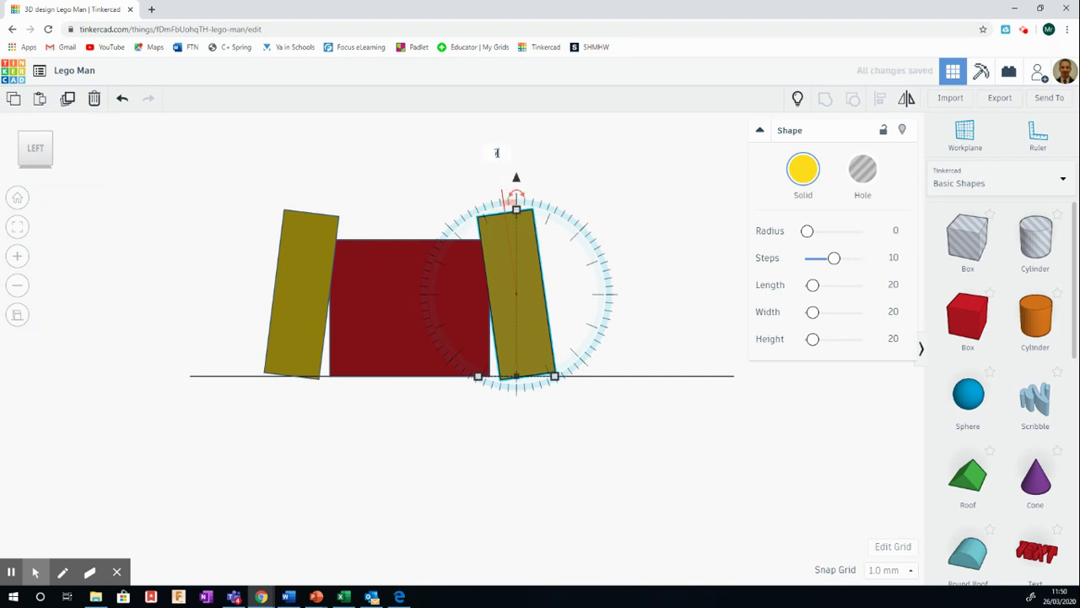
left_click(614, 172)
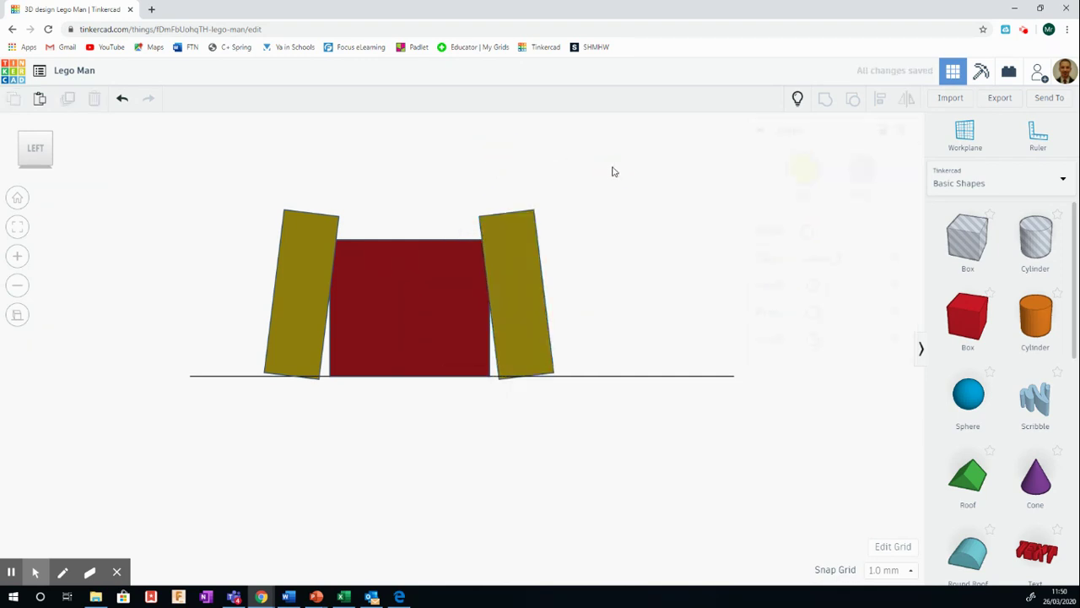
Step: Change both tilted yellow boxes from solids into holes
left_click(515, 304)
left_click(860, 181)
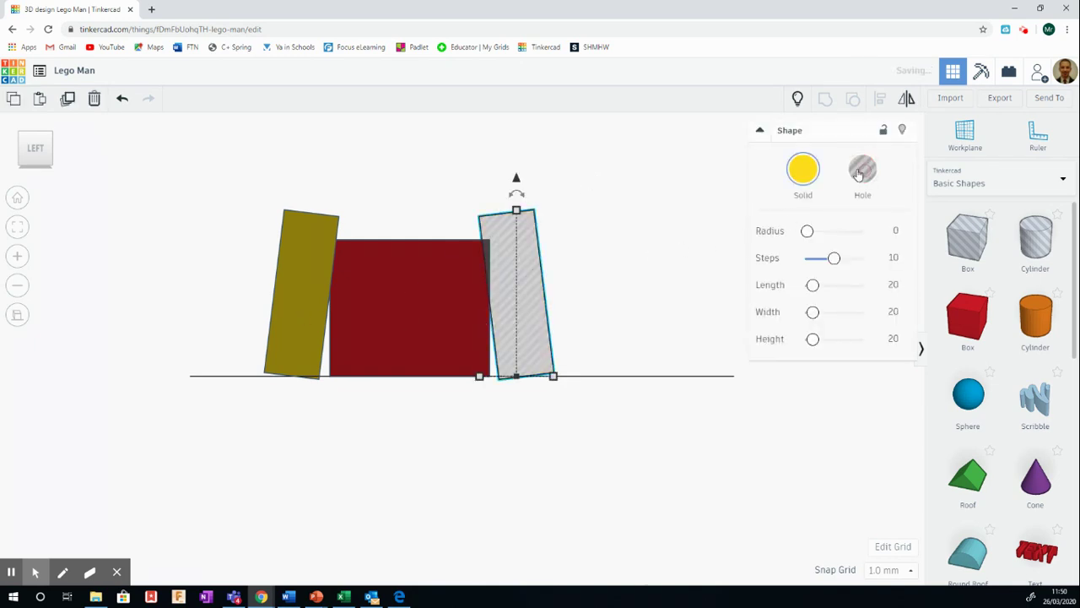
left_click(557, 230)
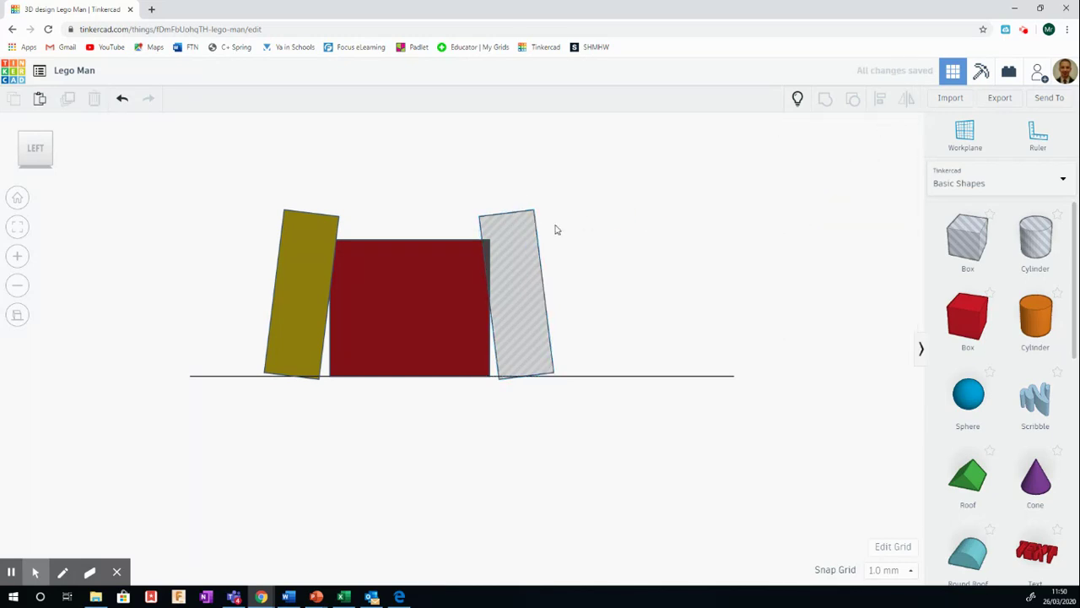
left_click(305, 249)
left_click(862, 170)
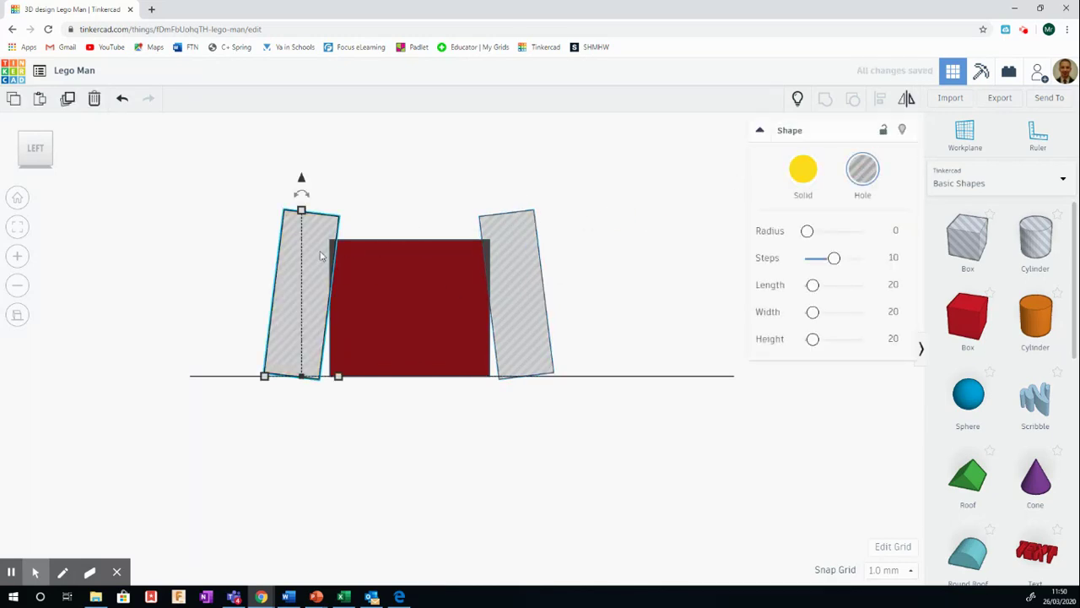
left_click(574, 260)
Step: Nudge the left-hand hole box inward until its lower inner corner meets the red box's bottom corner
left_click(312, 234)
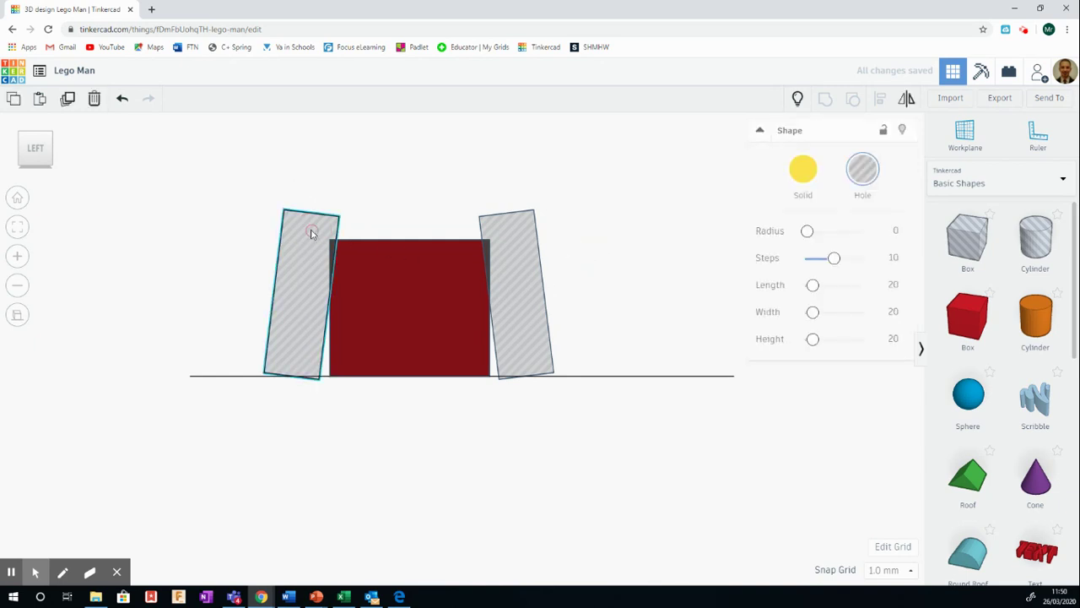
key("Right")
key("Right")
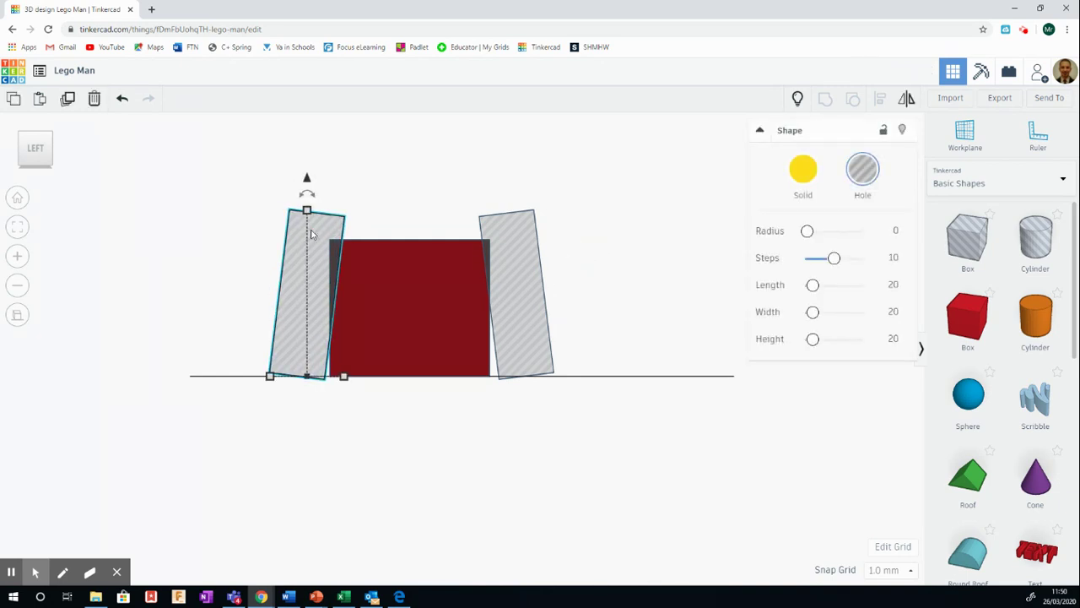
key("Right")
left_click(341, 396)
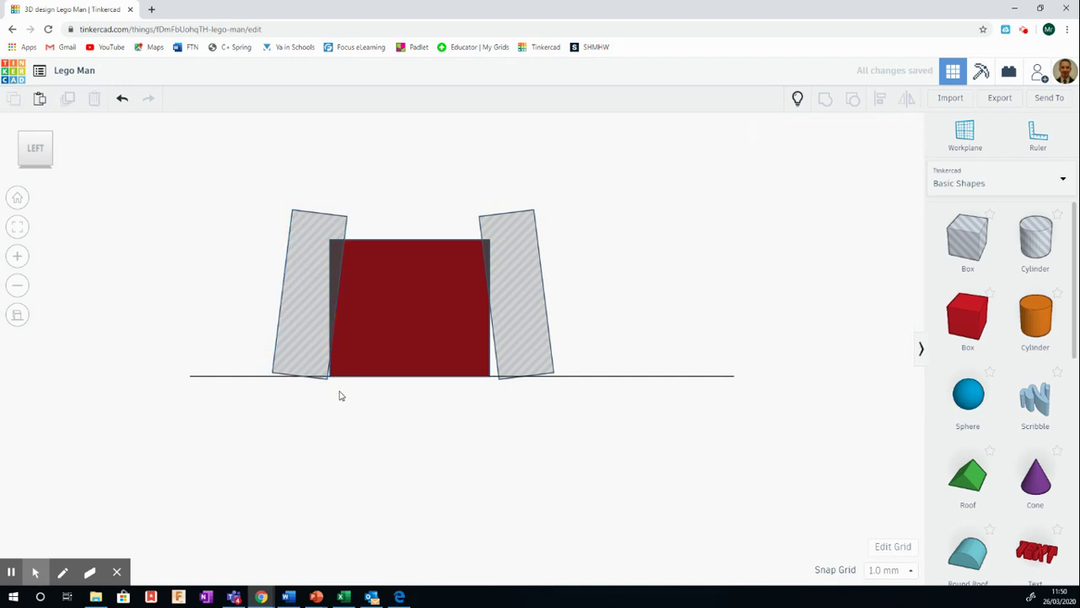
left_click(313, 234)
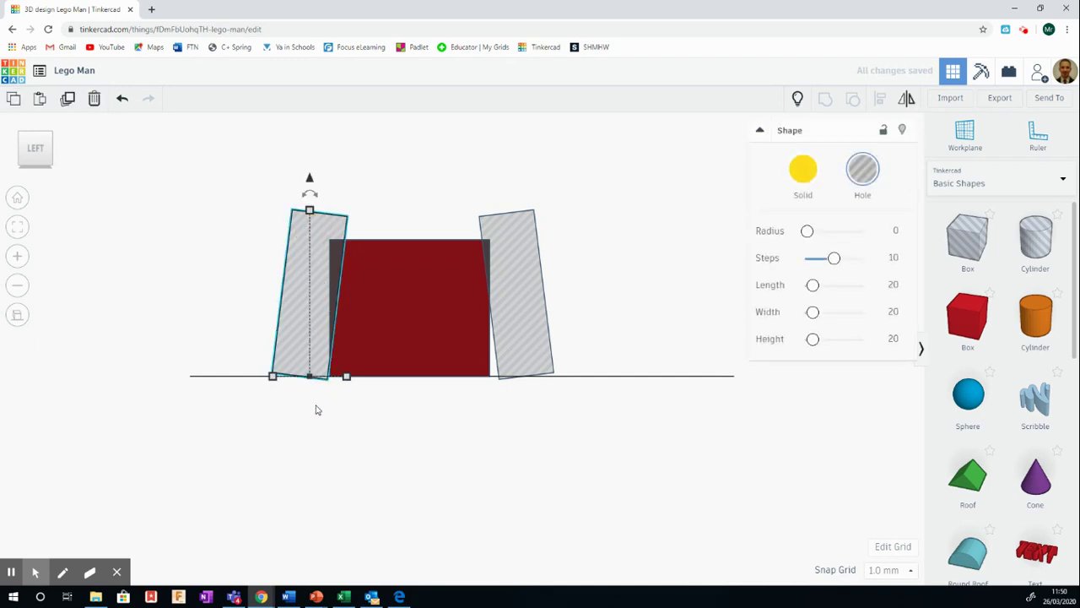
scroll(316, 409, "up", 3)
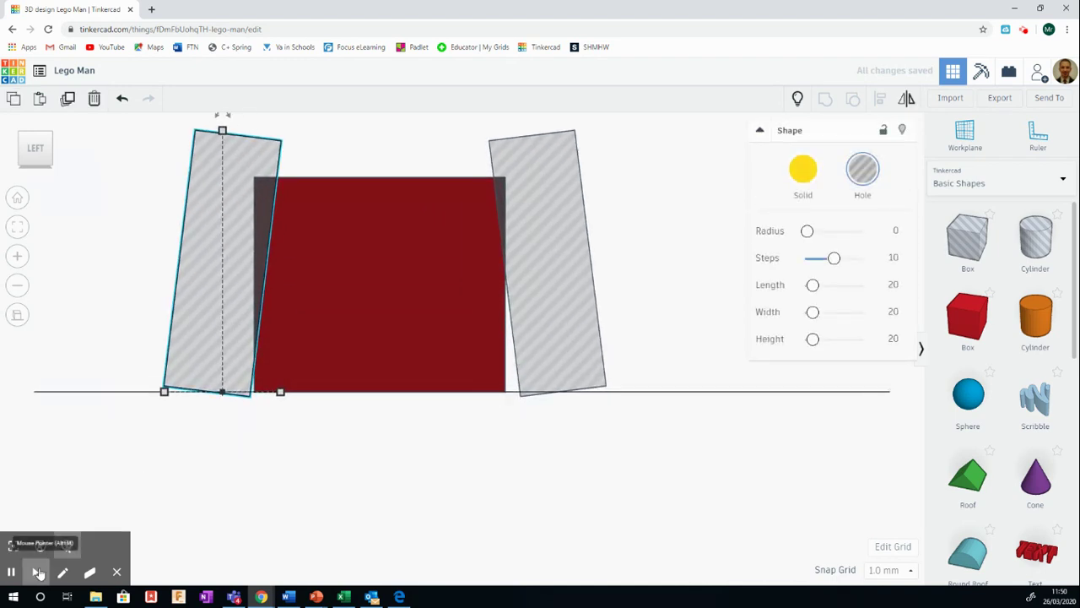
left_click(13, 545)
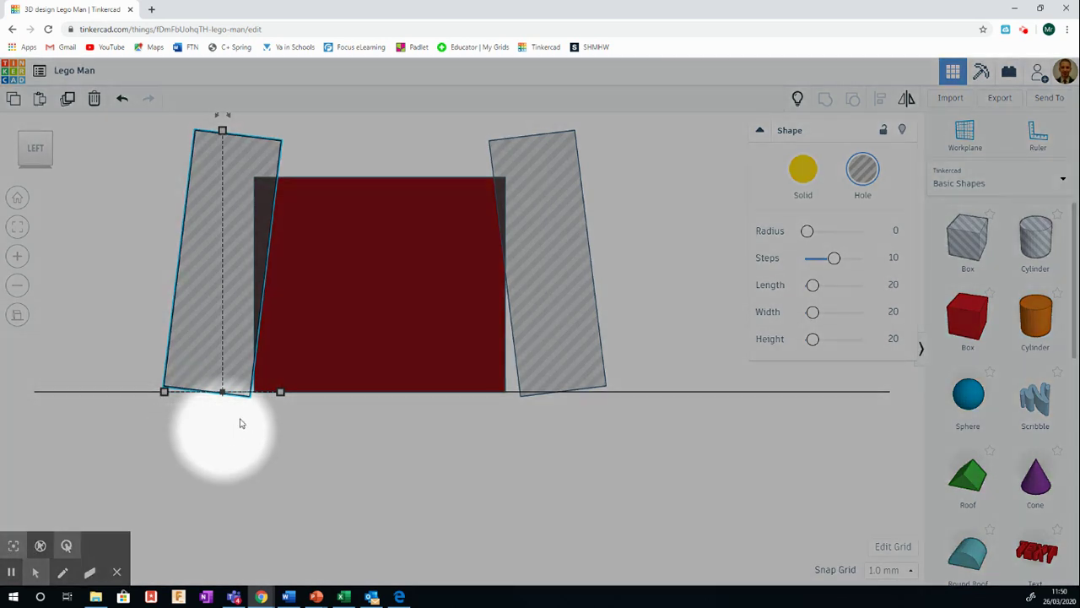
left_click_drag(243, 386, 256, 389)
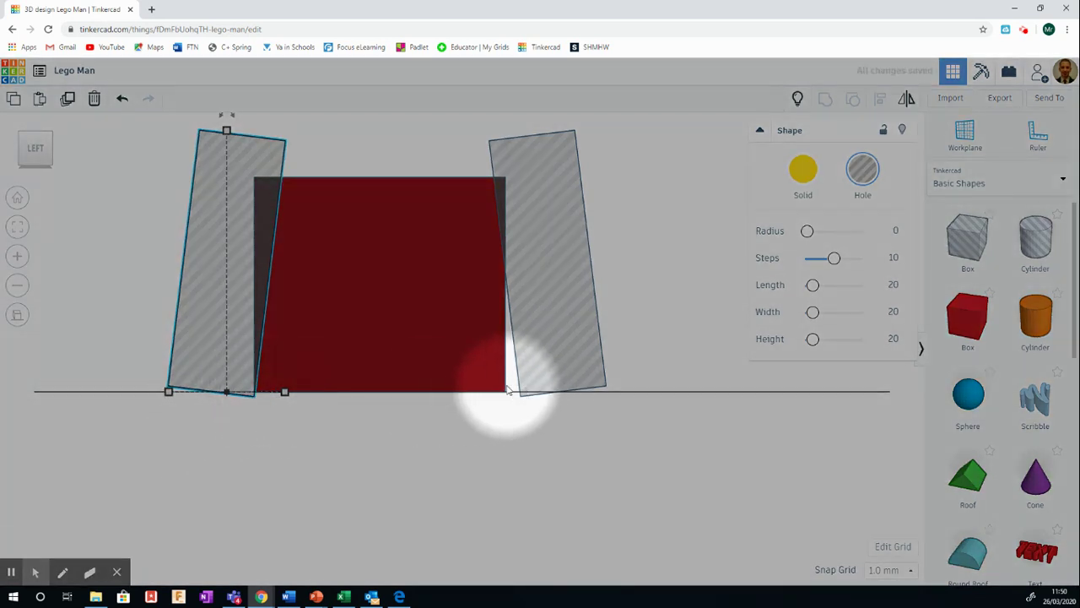
key("Left")
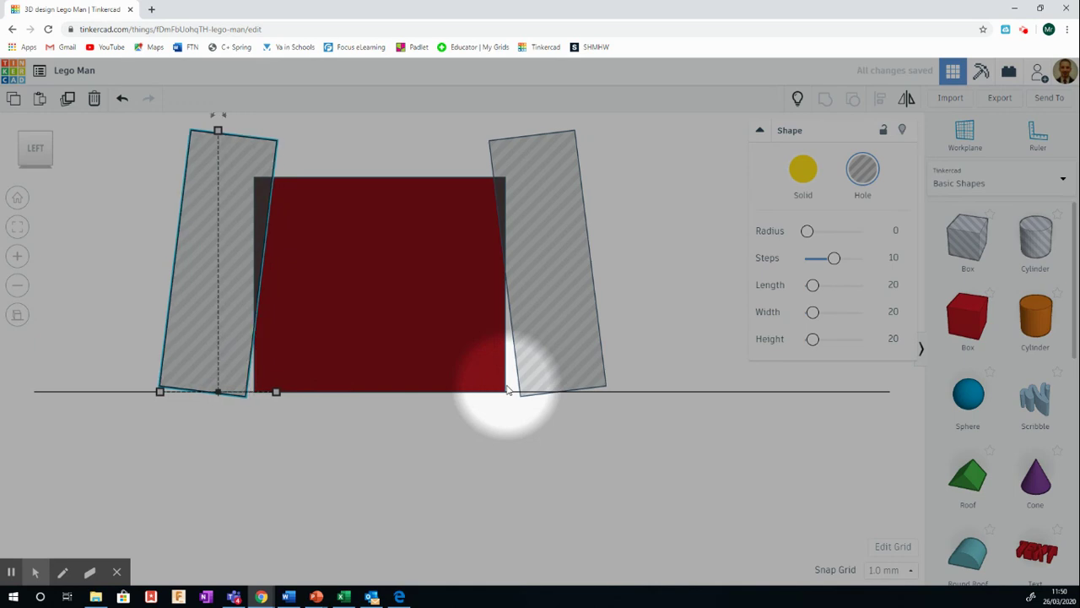
key("Right")
key("Right")
Step: Nudge the right-hand hole box inward until its slanted side reaches the red box's other bottom corner
left_click(554, 298)
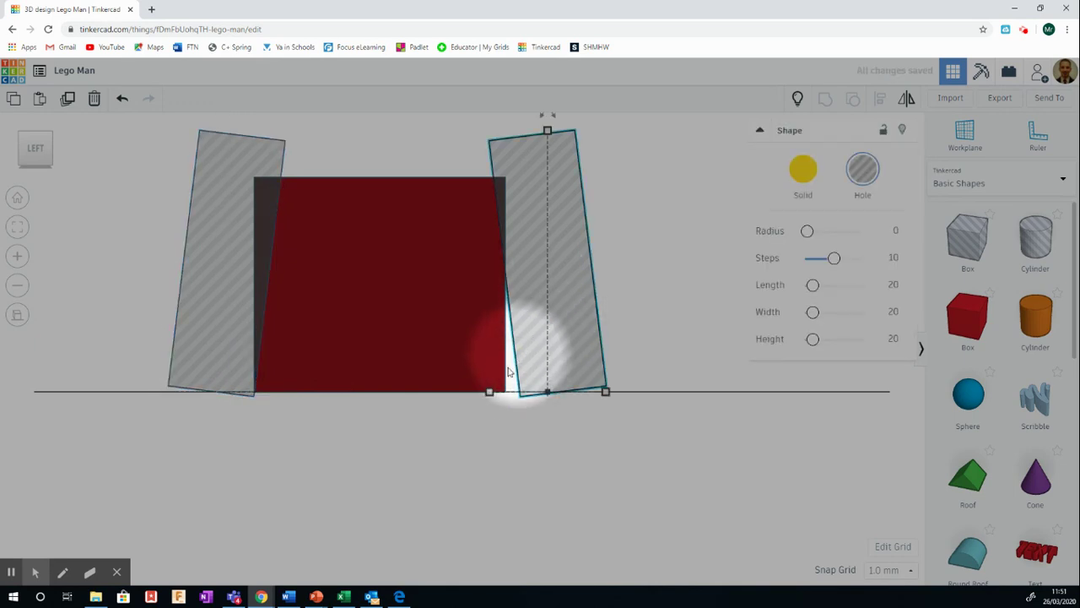
key("Left")
key("Left")
key("Left")
key("Left")
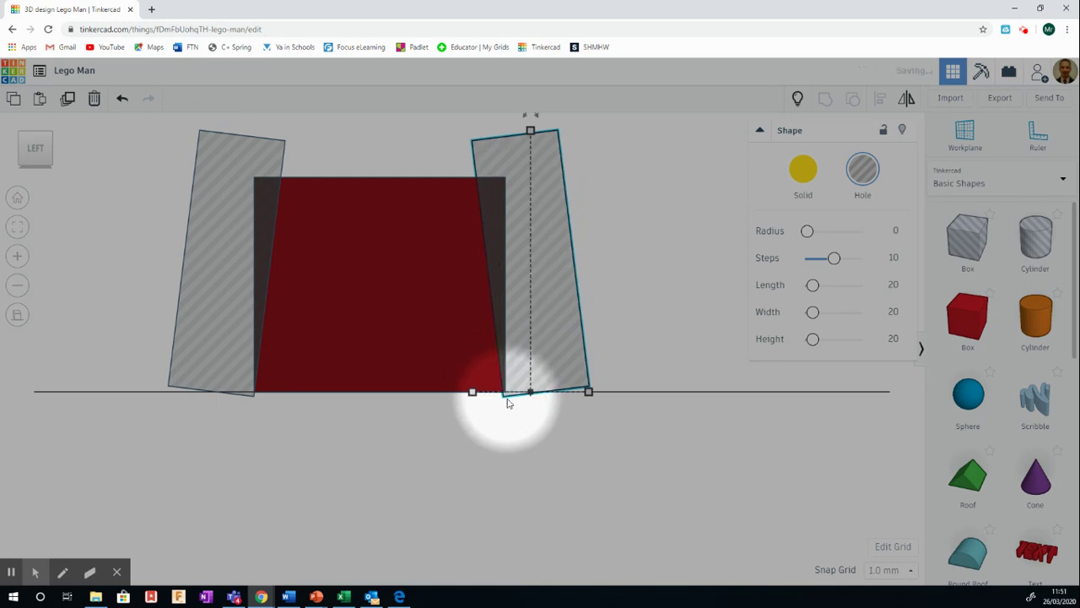
key("Right")
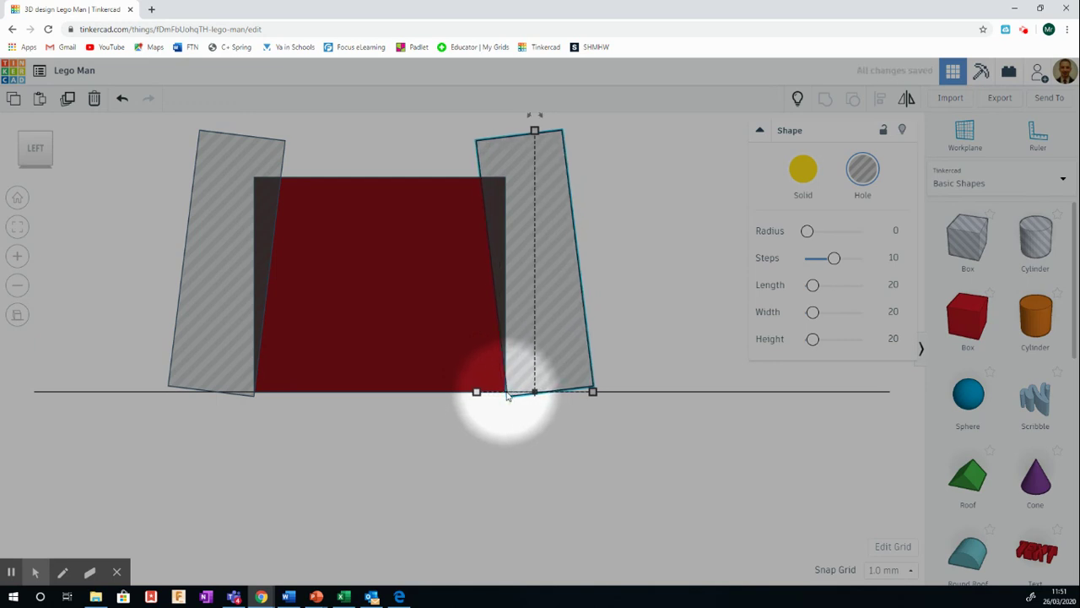
key("Left")
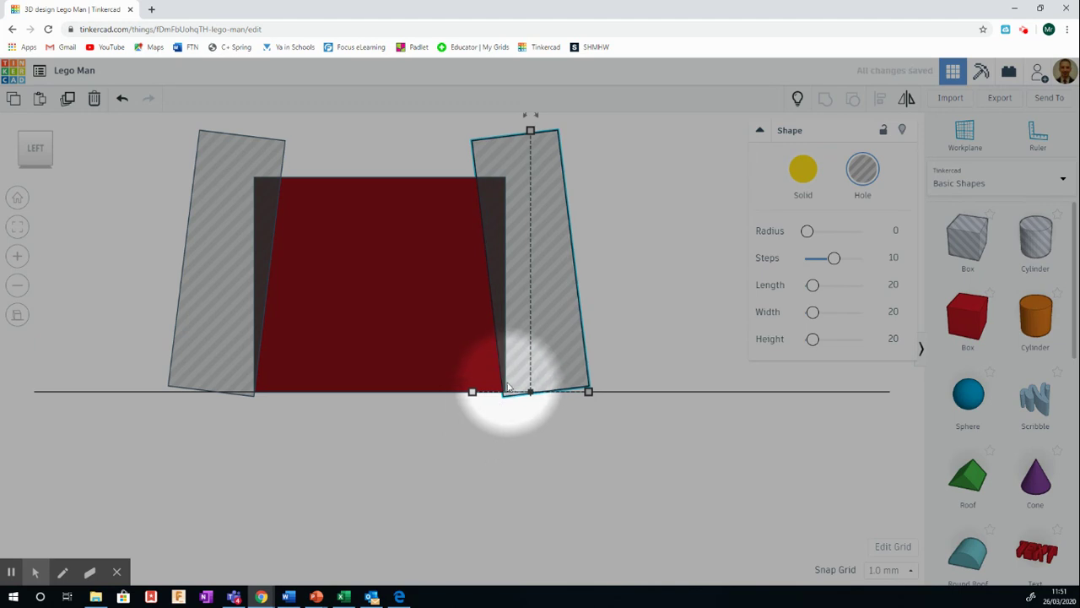
left_click(215, 376)
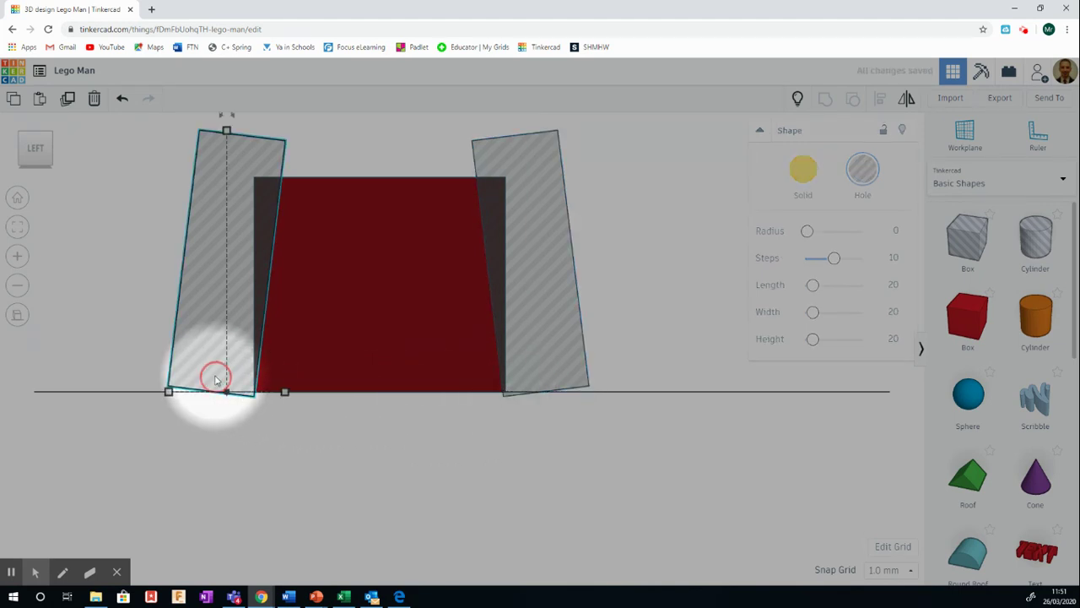
key("Right")
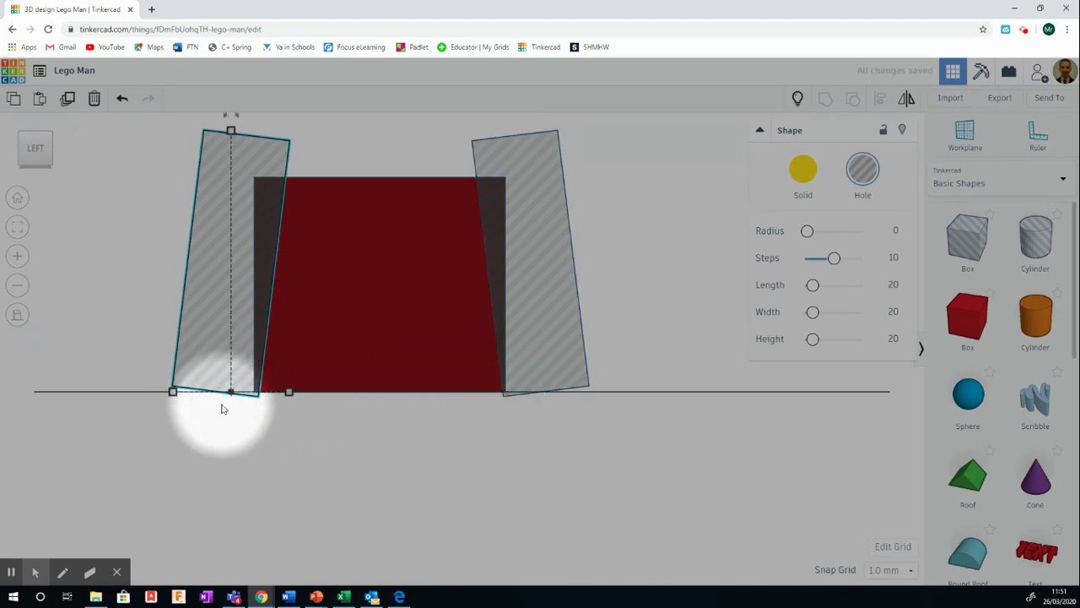
key("Left")
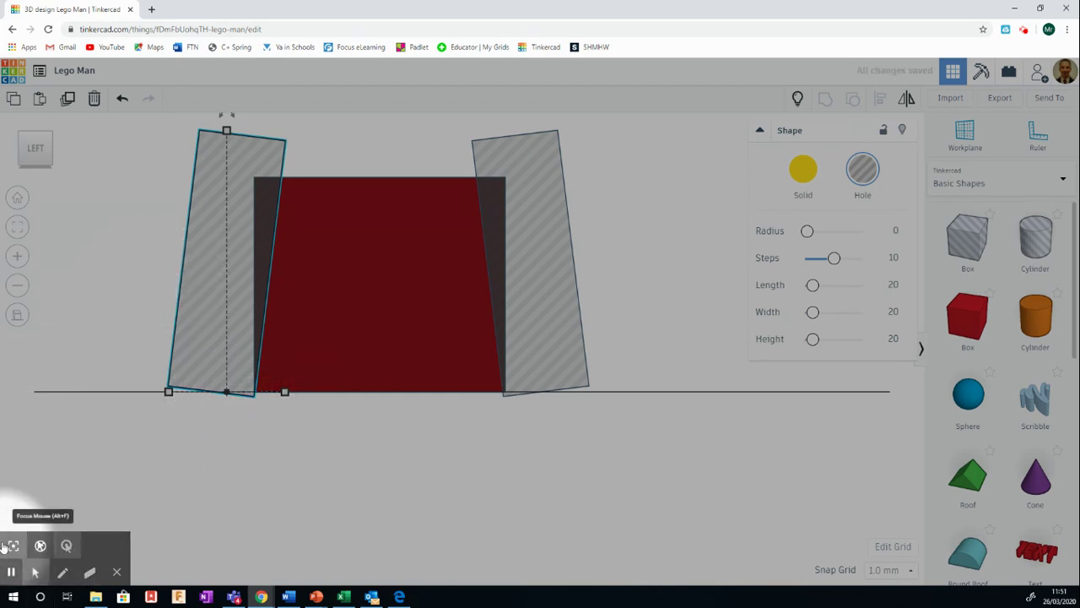
Step: Return to an angled 3D view, collapse the shape settings and deselect the hole box
left_click(12, 545)
scroll(335, 362, "down", 2)
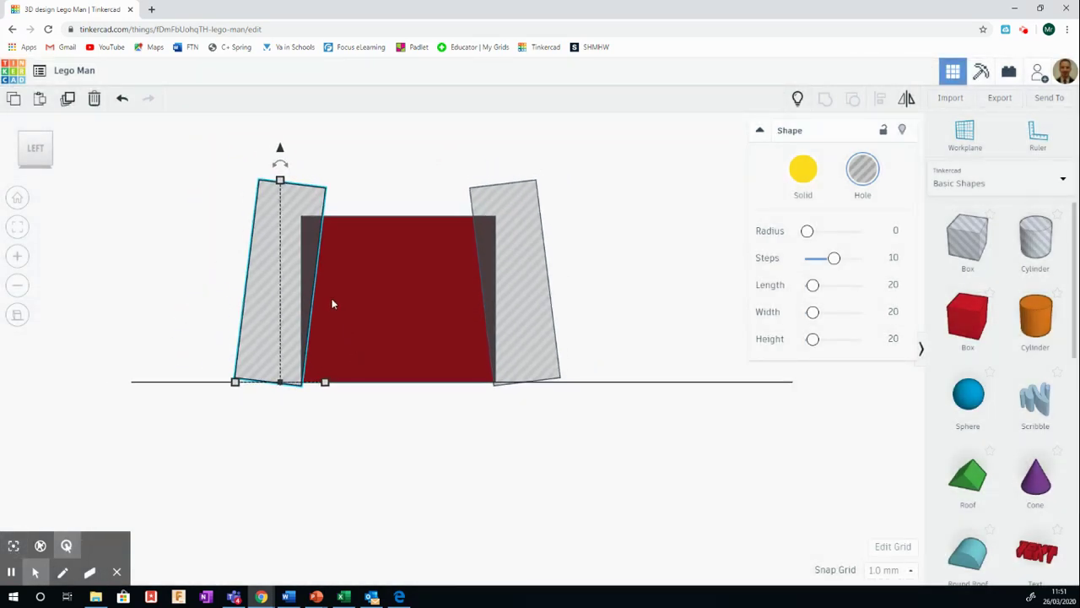
left_click_drag(37, 152, 44, 157)
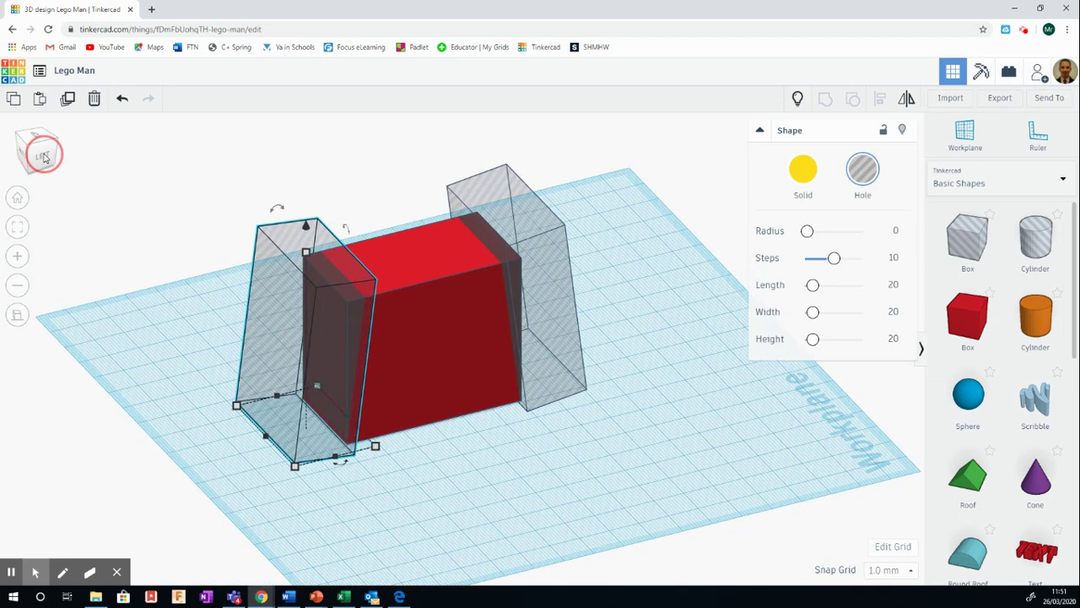
left_click(760, 130)
left_click(652, 184)
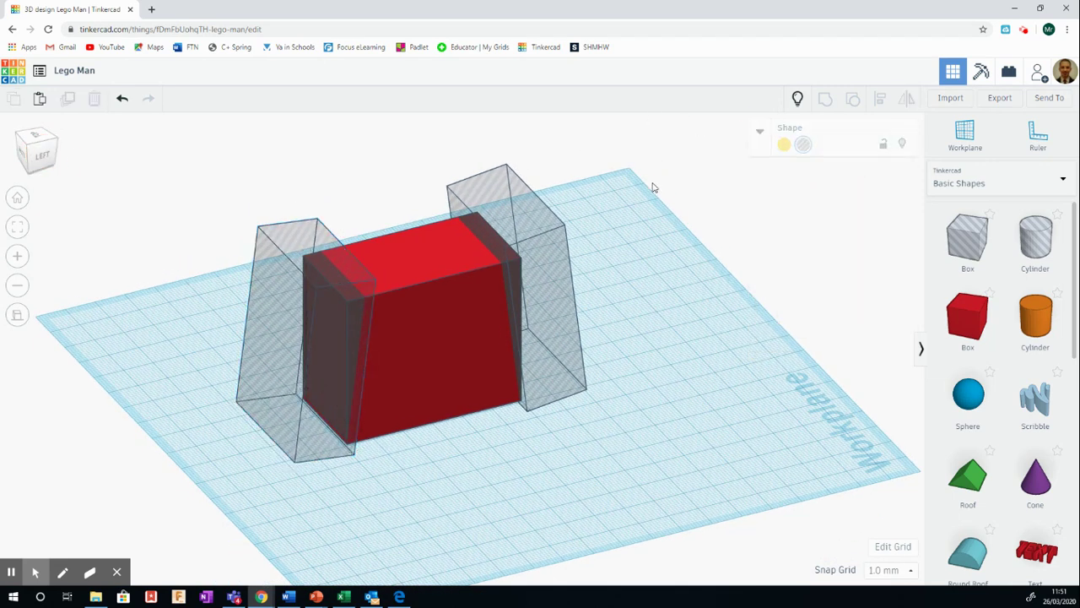
Step: Group the red box with both tilted hole boxes to cut the tapered torso, and check its shape from the side
left_click_drag(169, 146, 673, 491)
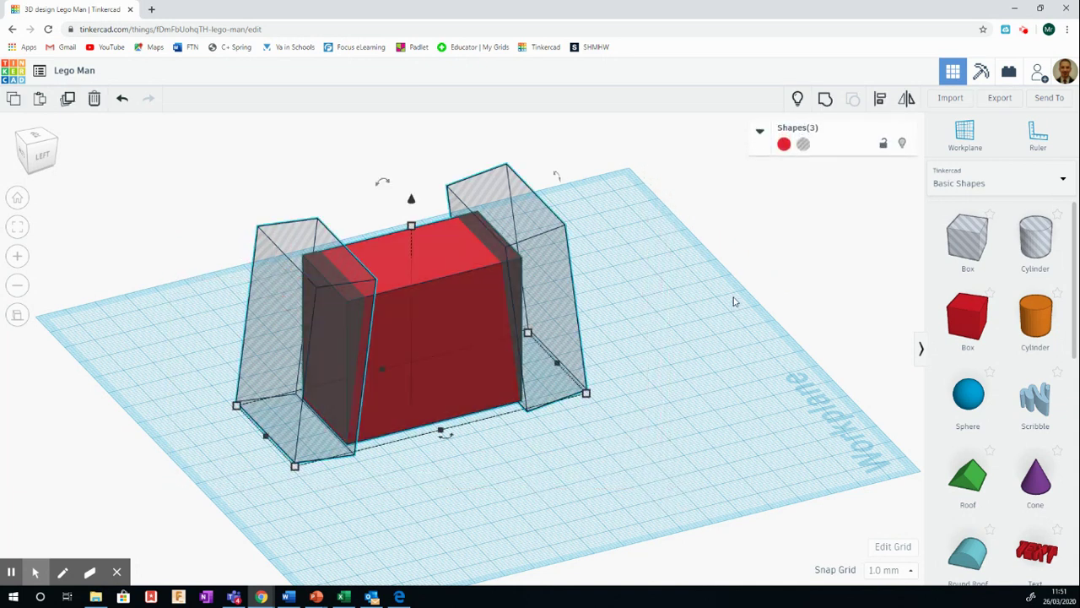
left_click(827, 99)
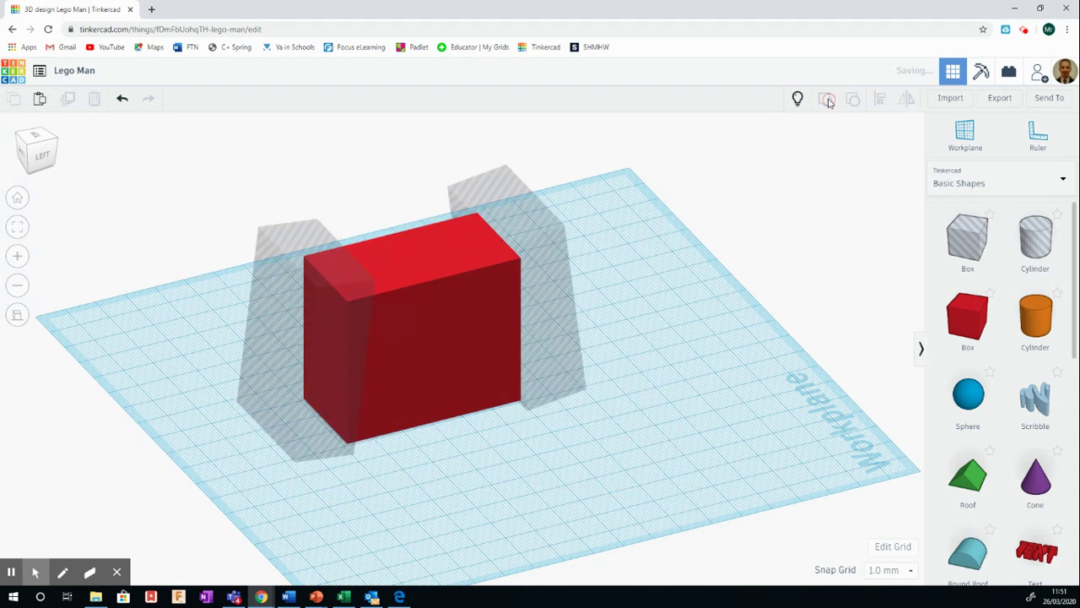
left_click(695, 255)
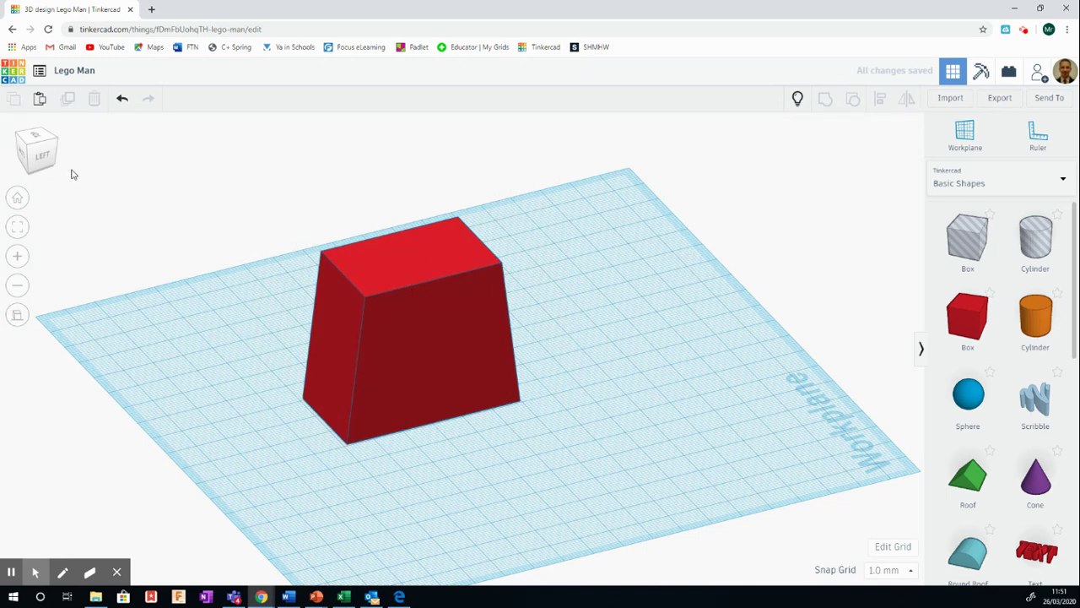
left_click(37, 158)
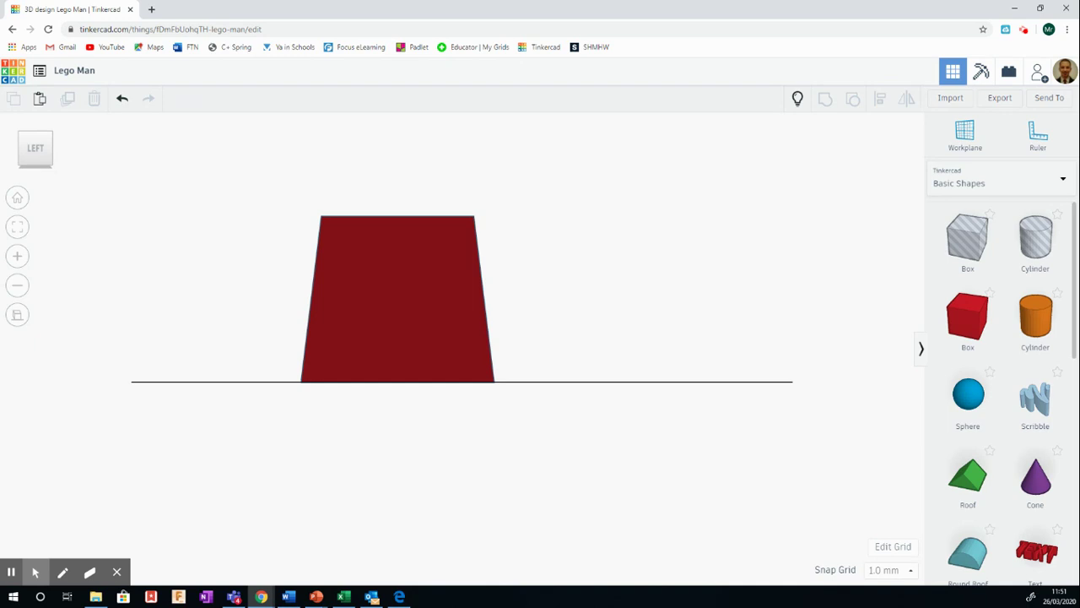
left_click(35, 157)
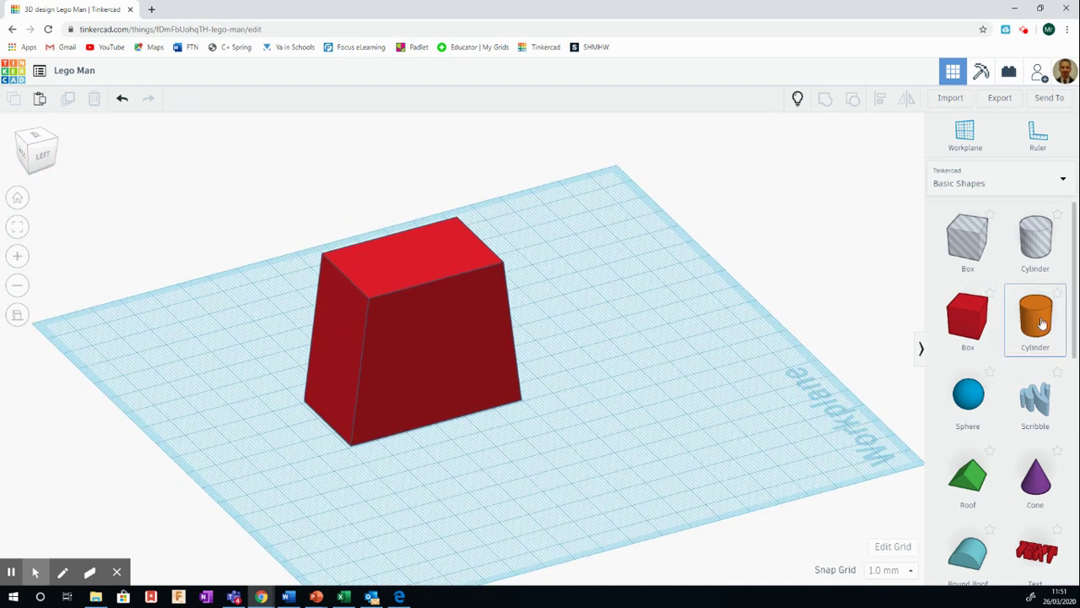
Step: Place a solid cylinder on the workplane beside the torso and set its base to 20 mm by 20 mm
left_click_drag(1022, 319, 733, 424)
left_click(713, 456)
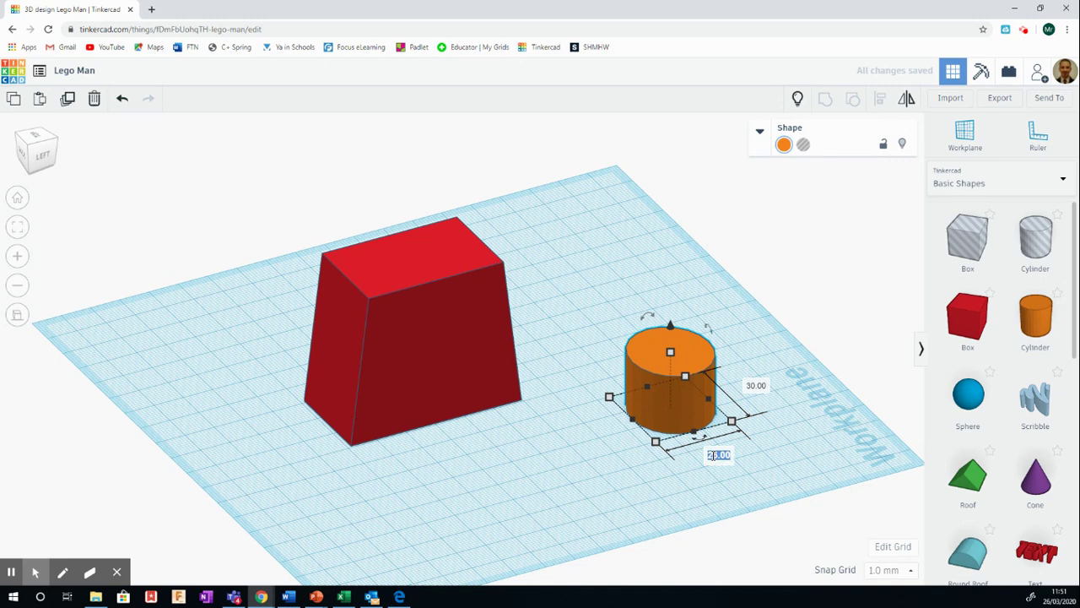
type("20")
left_click(756, 386)
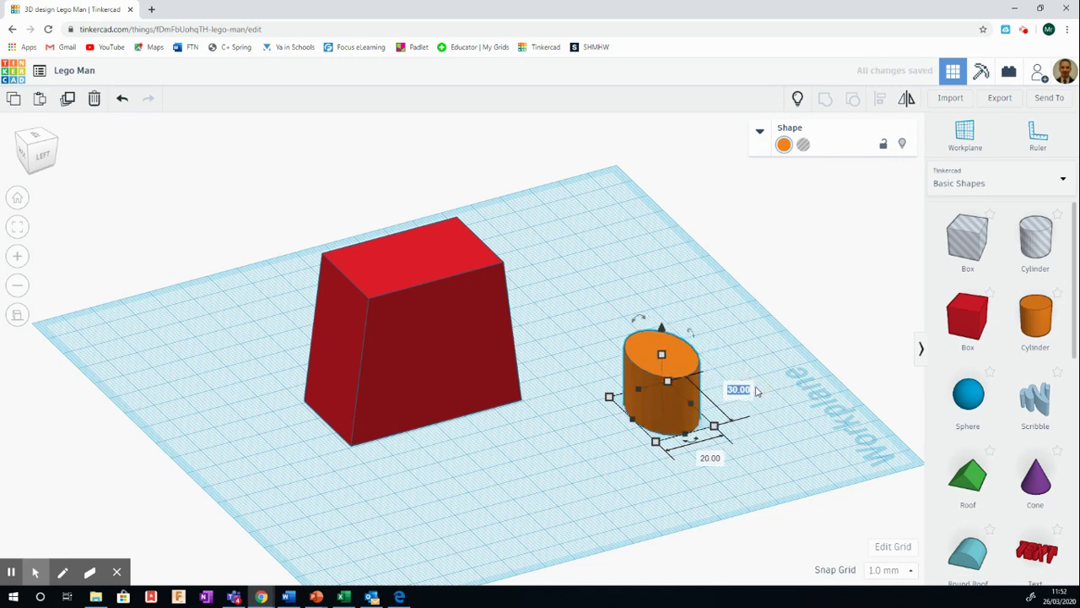
type("20")
key("Return")
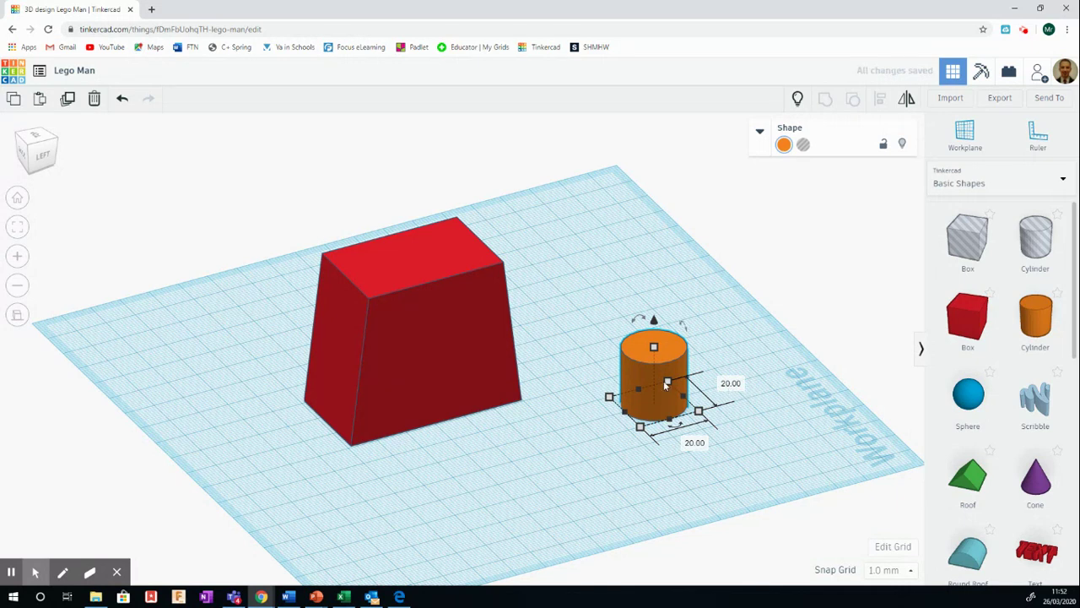
Step: Set the orange cylinder's height to 23 mm and deselect it
mouse_move(654, 347)
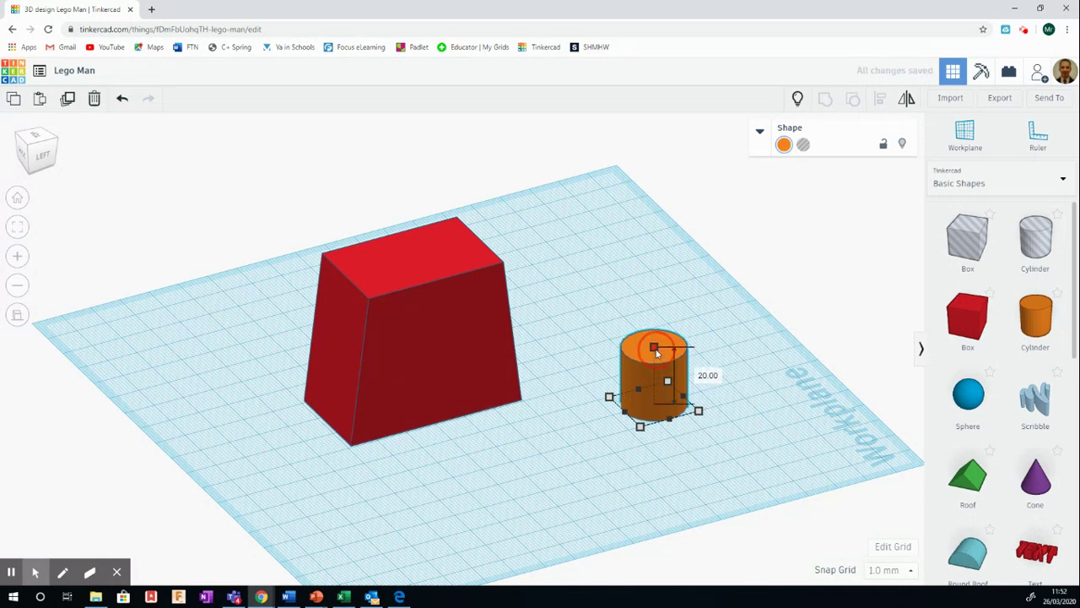
left_click(708, 376)
type("23")
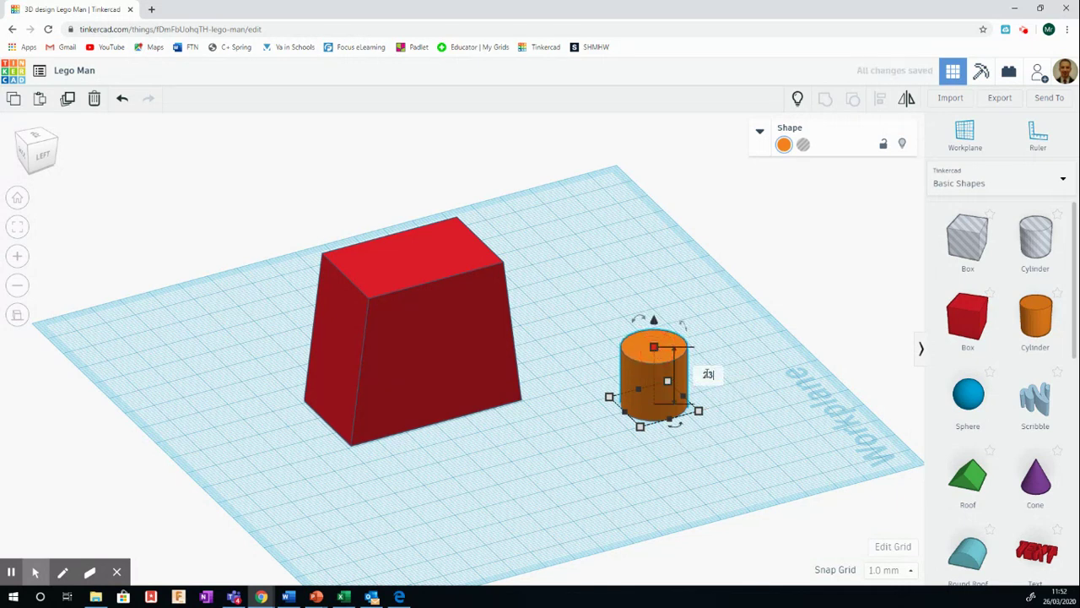
key("Return")
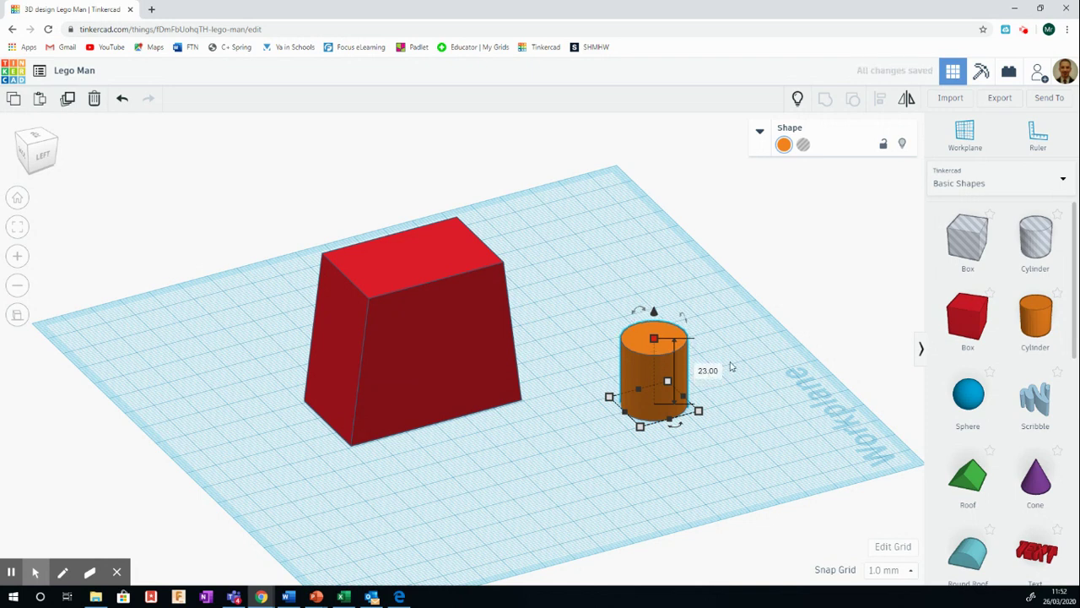
left_click(736, 359)
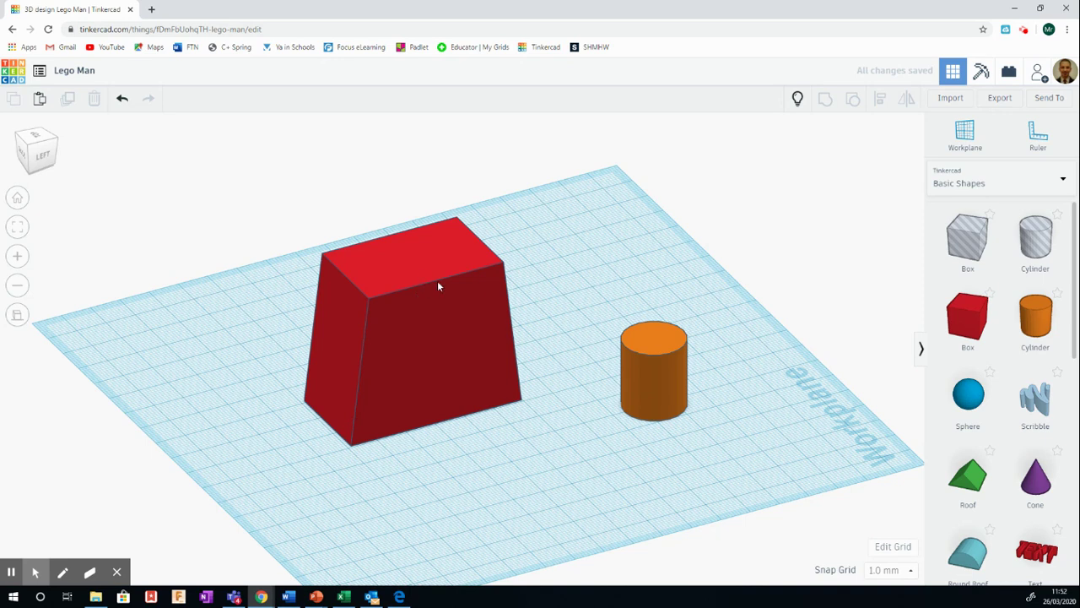
Step: In the side view facing the torso's tapered outline, nudge the cylinder until it sits midway across the torso's width
left_click(45, 158)
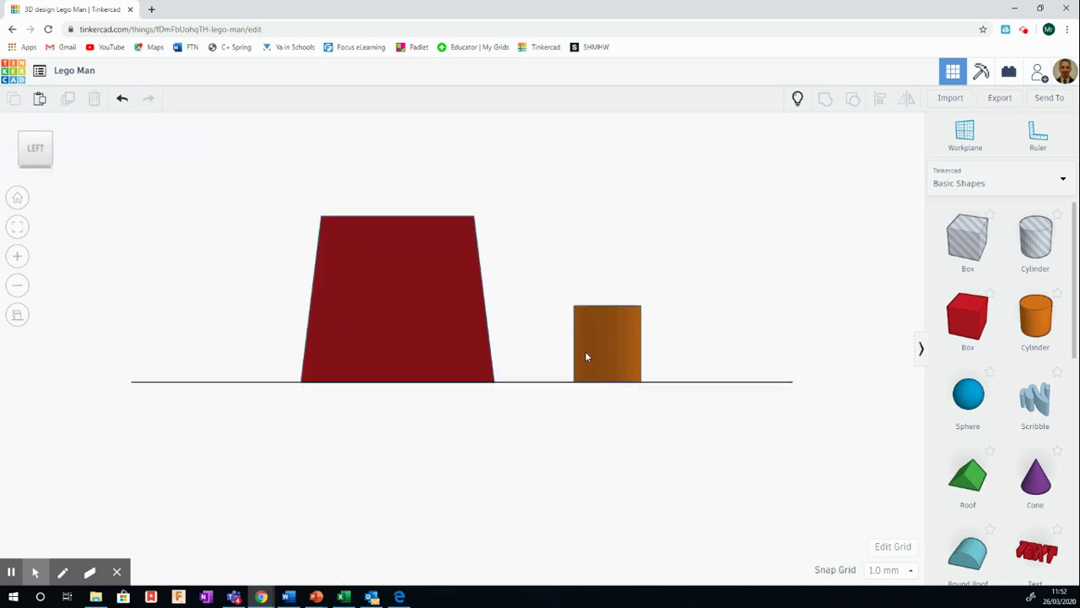
left_click(608, 351)
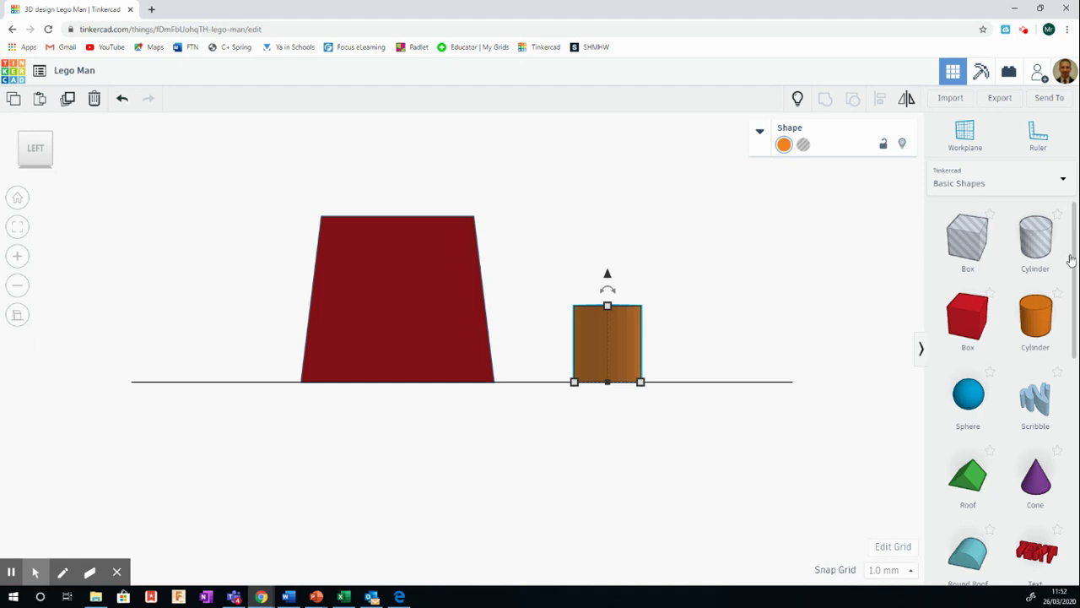
key("Left")
key("Left")
key("Left")
key("Left")
key("Left")
key("Left")
key("Left")
key("Left")
key("Left")
key("Left")
key("Left")
key("Left")
key("Left")
key("Left")
key("Left")
key("Left")
key("Left")
key("Left")
key("Left")
key("Left")
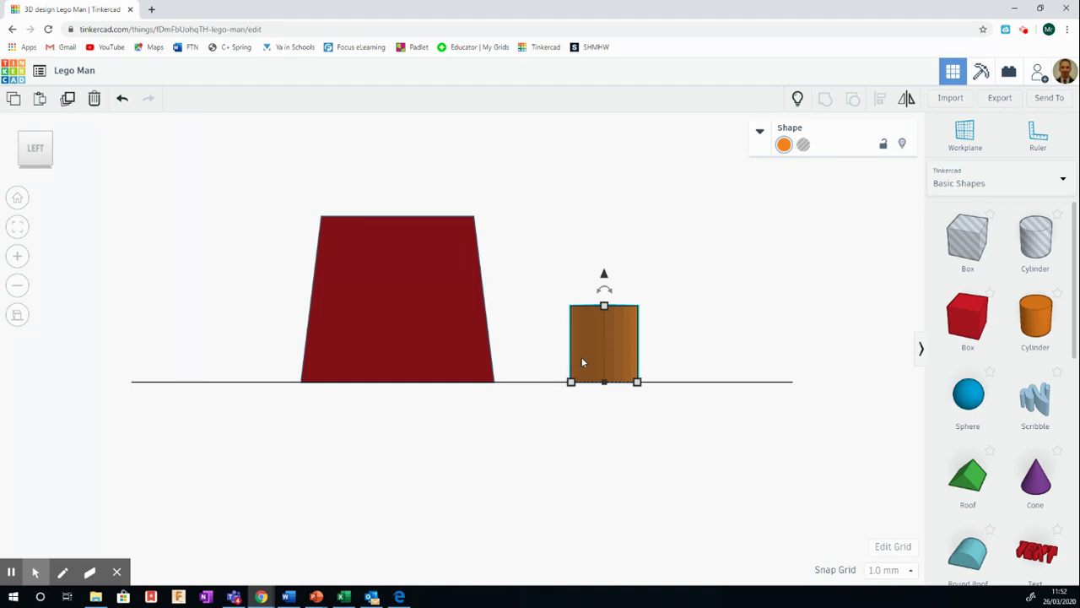
key("Left")
key("Left")
key("Left")
key("Left")
key("Left")
key("Left")
key("Left")
key("Left")
key("Left")
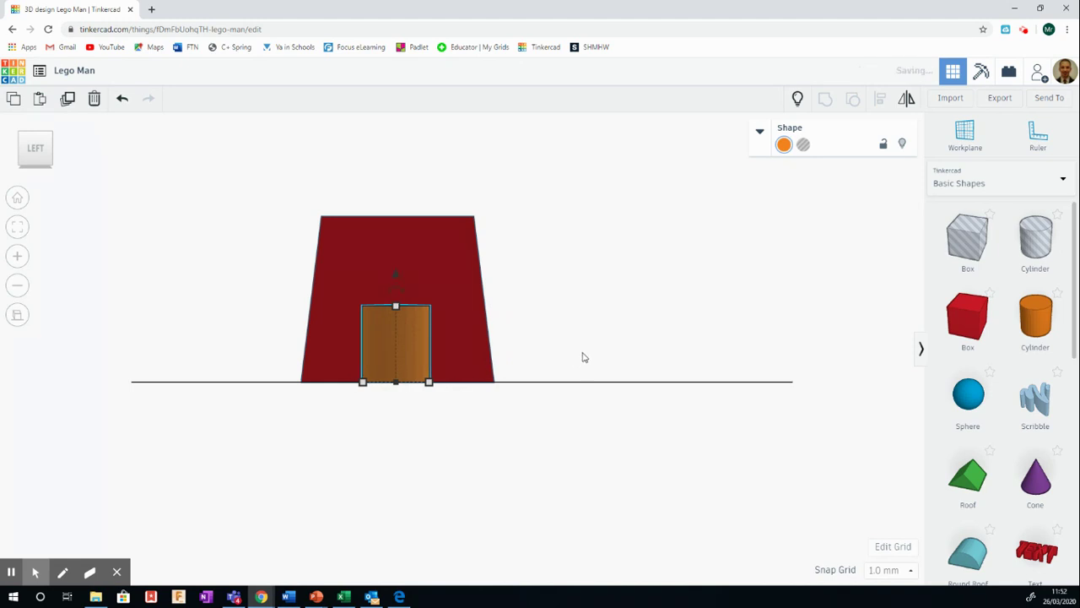
left_click(584, 334)
Step: From the back view, raise the cylinder 50 mm so its base is level with the torso's top
left_click(47, 157)
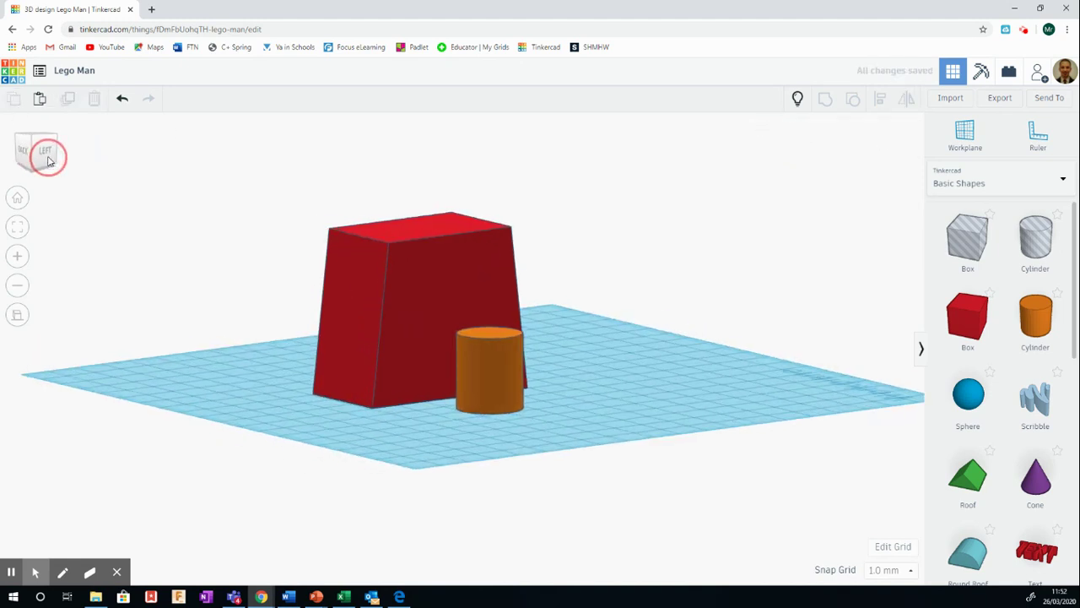
left_click(29, 160)
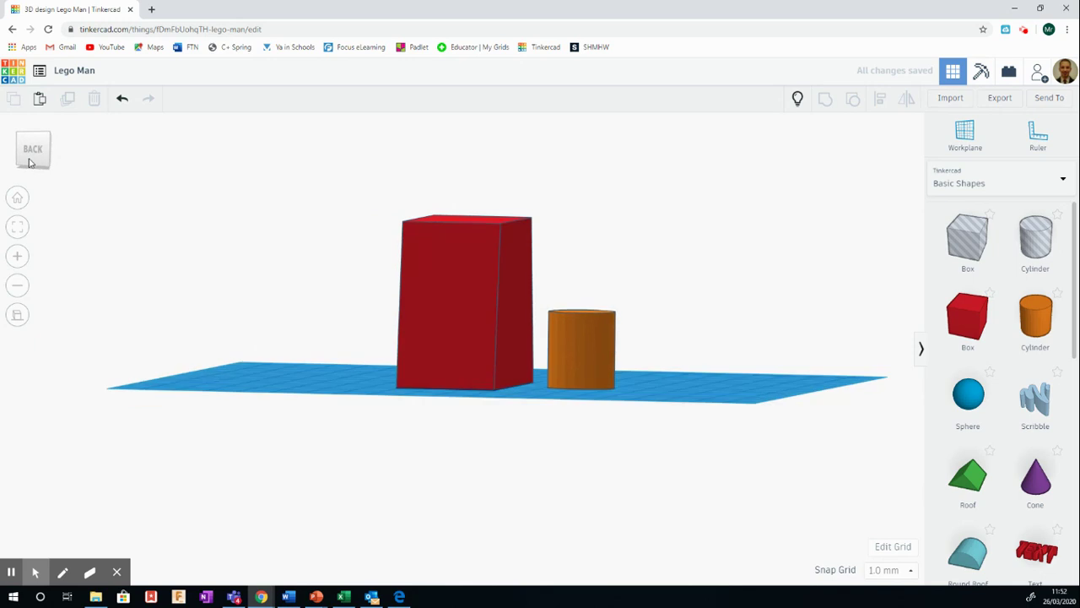
left_click(604, 326)
left_click_drag(598, 270, 568, 111)
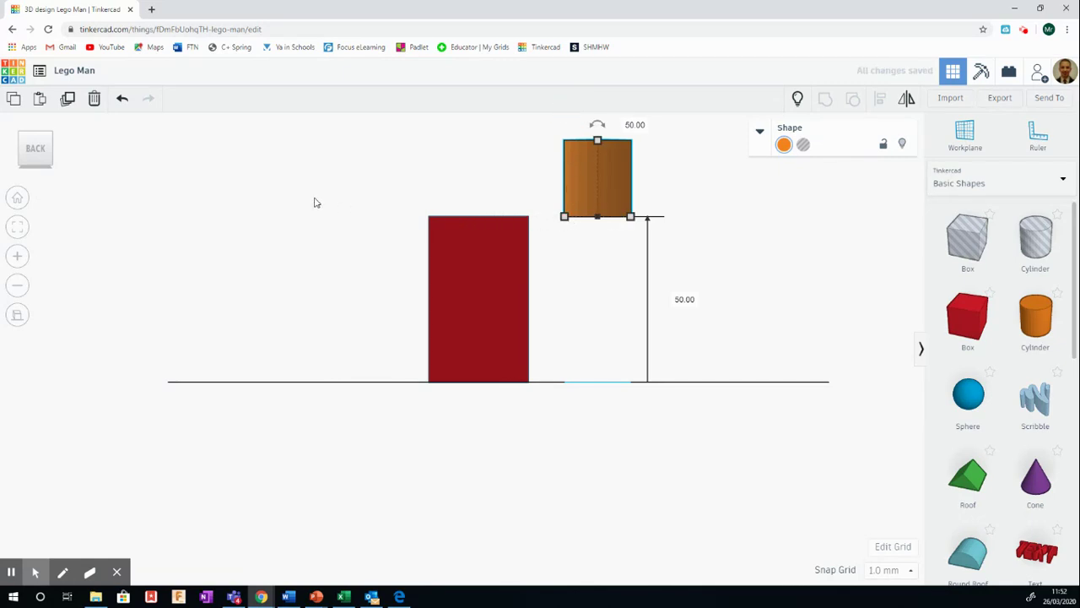
Step: Nudge the raised cylinder over the torso until it sits roughly midway across the torso's depth
key("Left")
key("Left")
key("Left")
key("Left")
key("Left")
key("Left")
key("Left")
key("Left")
key("Left")
key("Left")
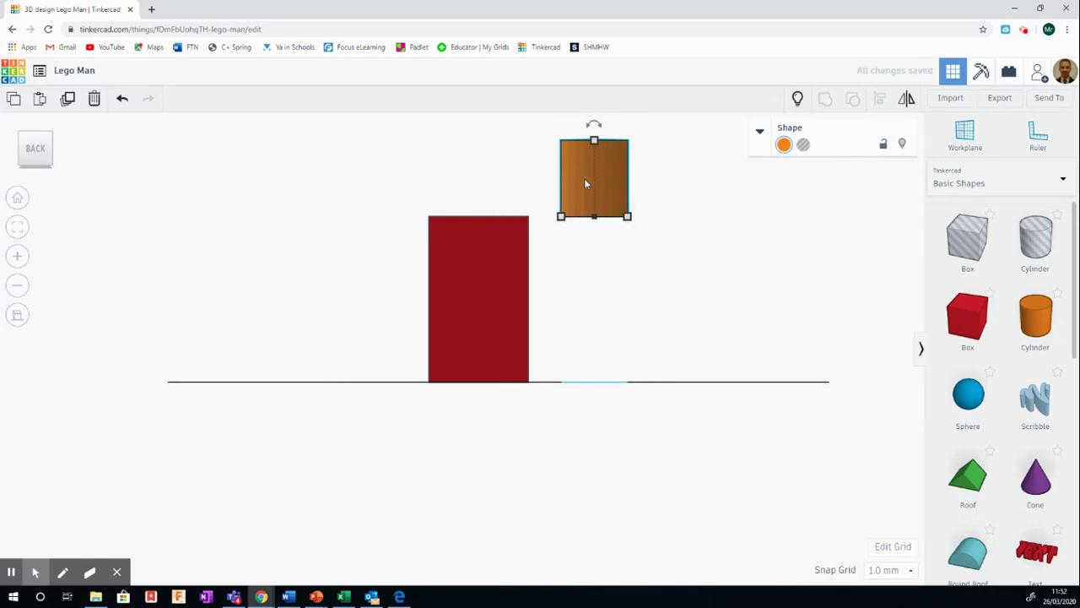
key("Left")
key("Left")
key("Left")
key("Left")
key("Left")
key("Left")
key("Left")
key("Left")
key("Left")
key("Left")
key("Left")
key("Left")
key("Left")
key("Left")
key("Left")
key("Left")
key("Left")
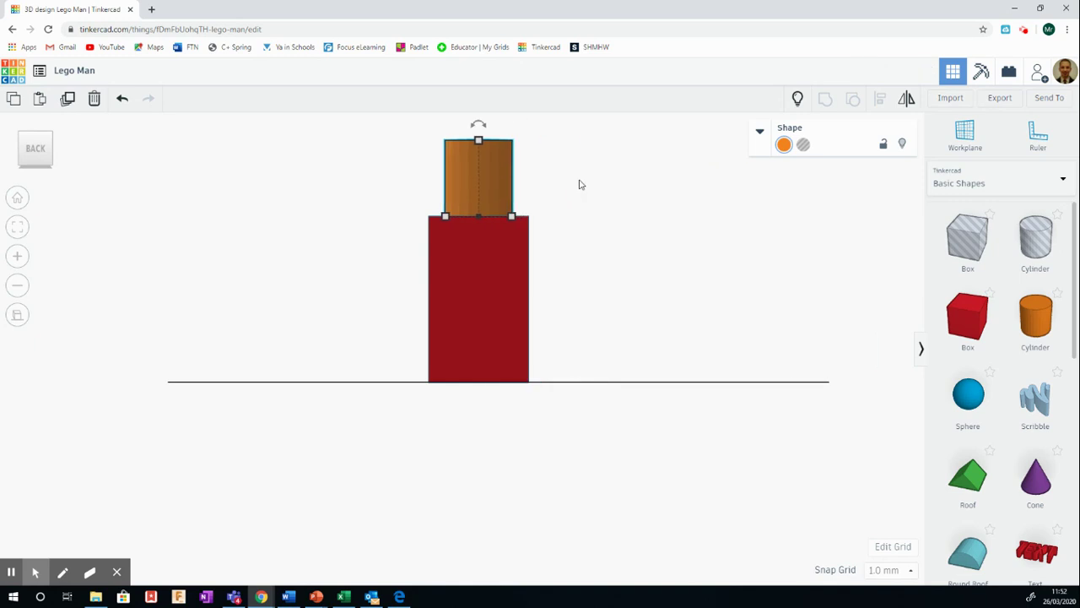
key("Right")
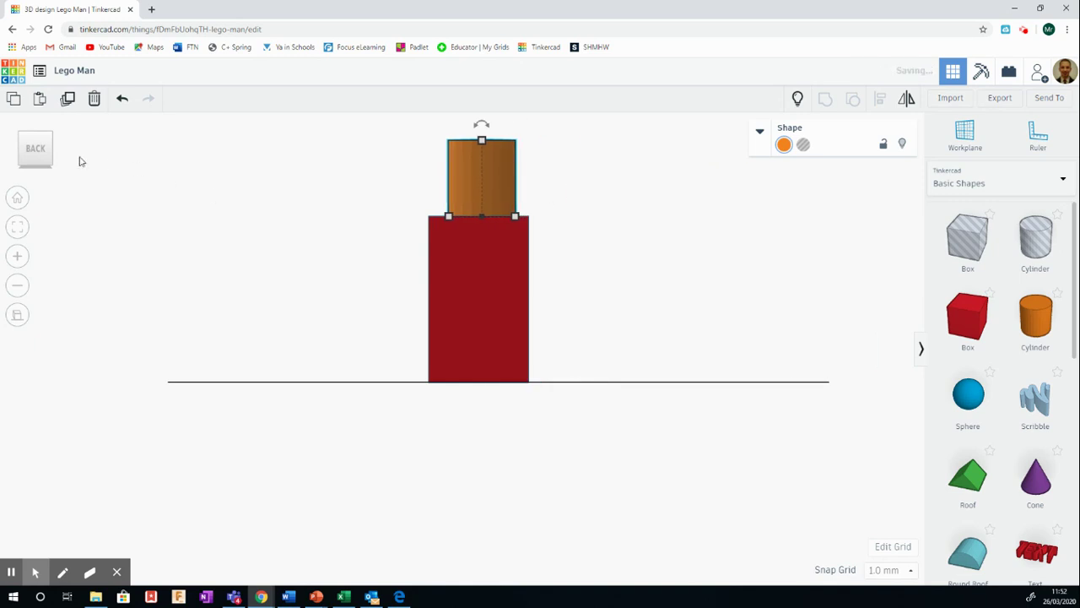
Step: Centre-align the cylinder and the torso in both horizontal directions, then return to an angled view with nothing selected
left_click(35, 148)
left_click(34, 138)
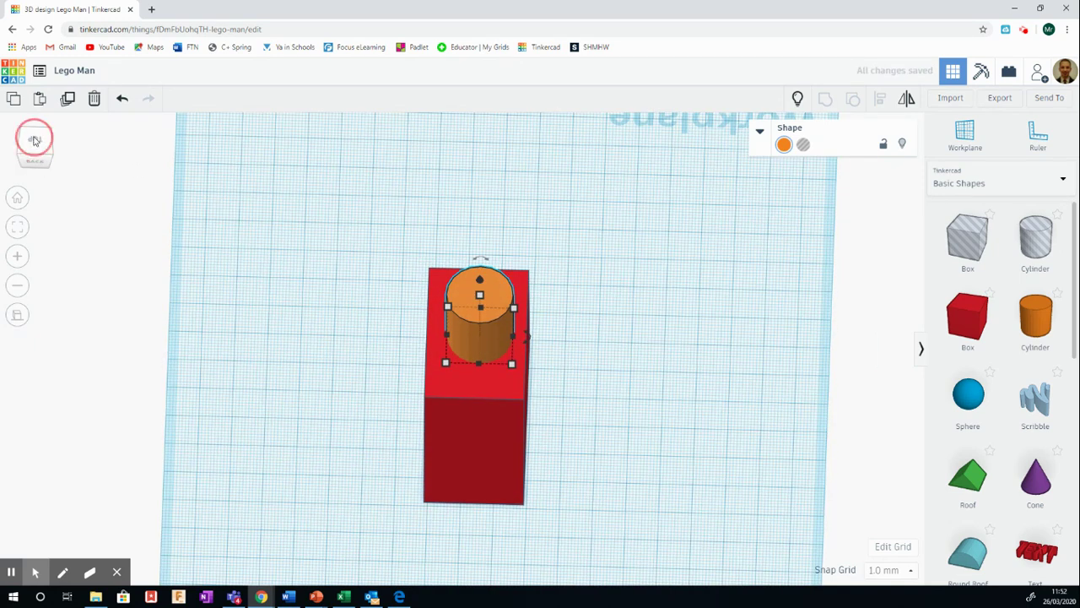
left_click(300, 292)
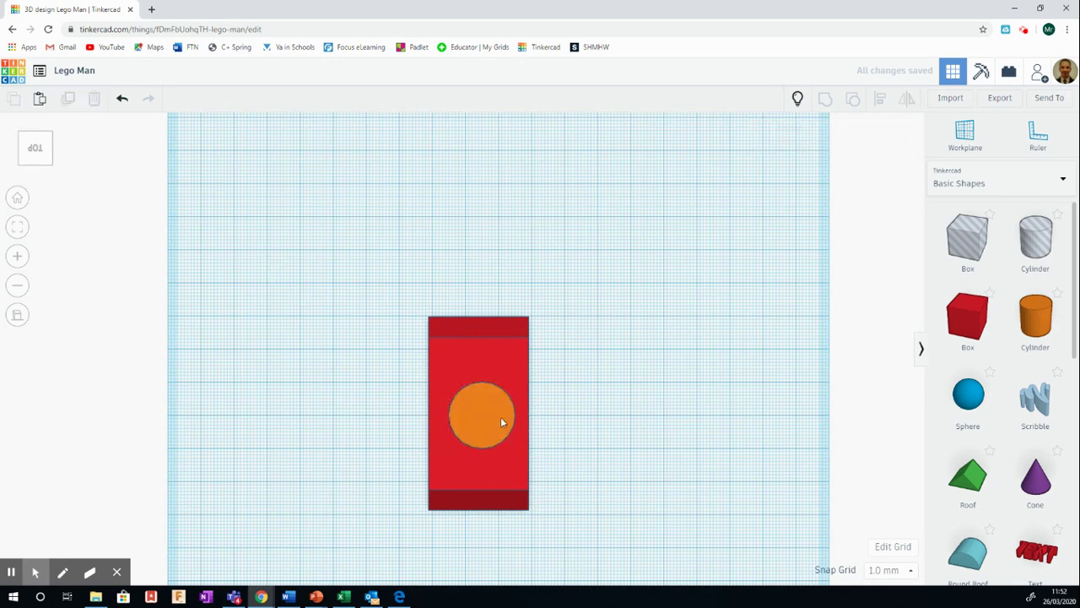
left_click_drag(370, 284, 621, 548)
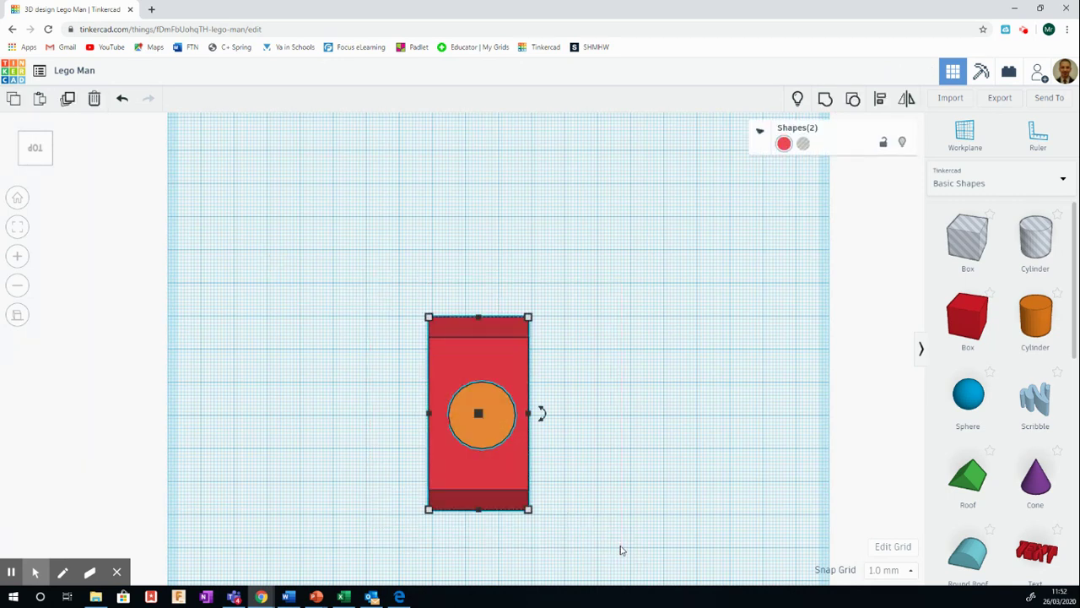
left_click(880, 99)
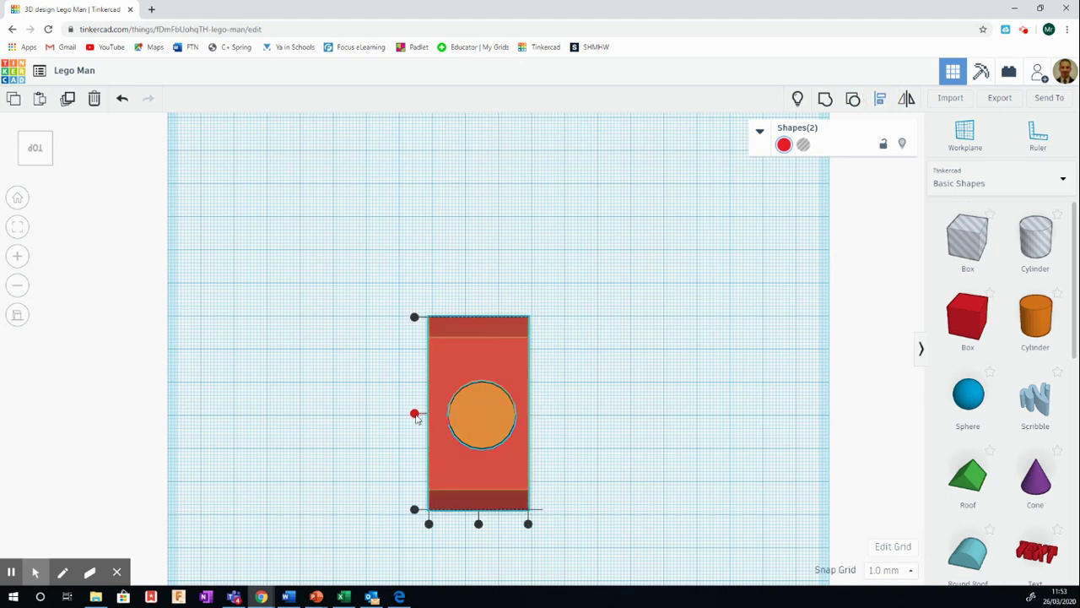
left_click(415, 413)
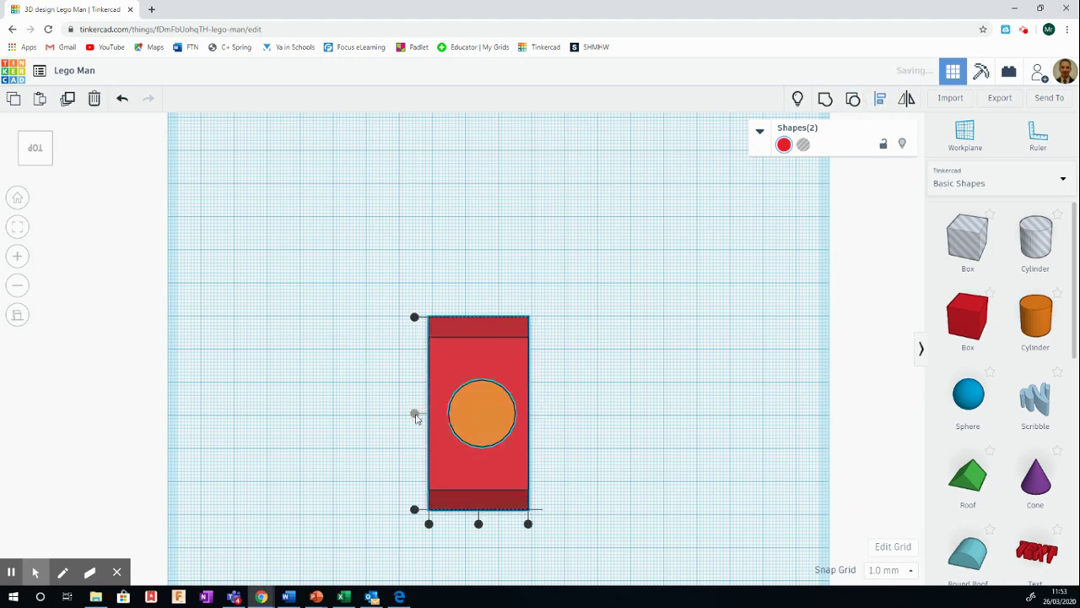
left_click(479, 524)
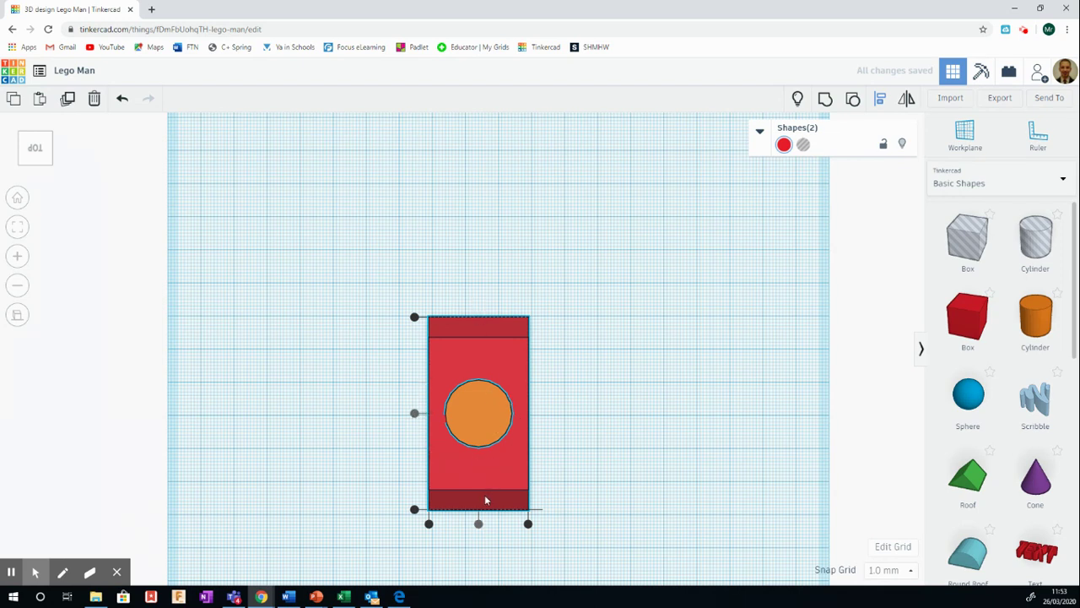
left_click(25, 145)
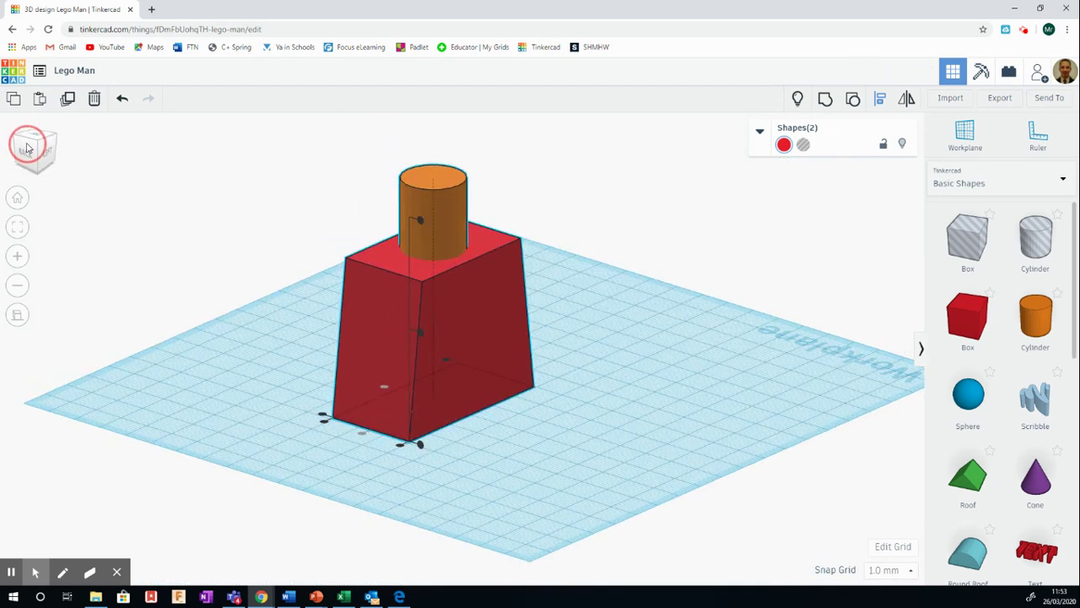
left_click(191, 223)
Step: Group the cylinder and torso with Multicolor enabled so each keeps its colour, and select the result to check it
scroll(212, 240, "down", 2)
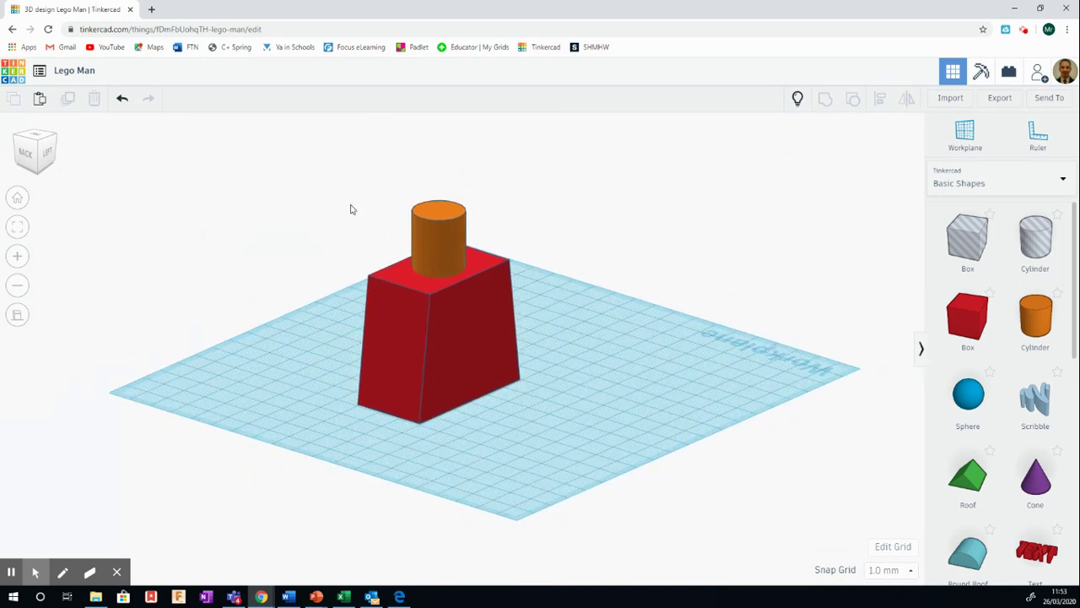
left_click_drag(321, 172, 564, 430)
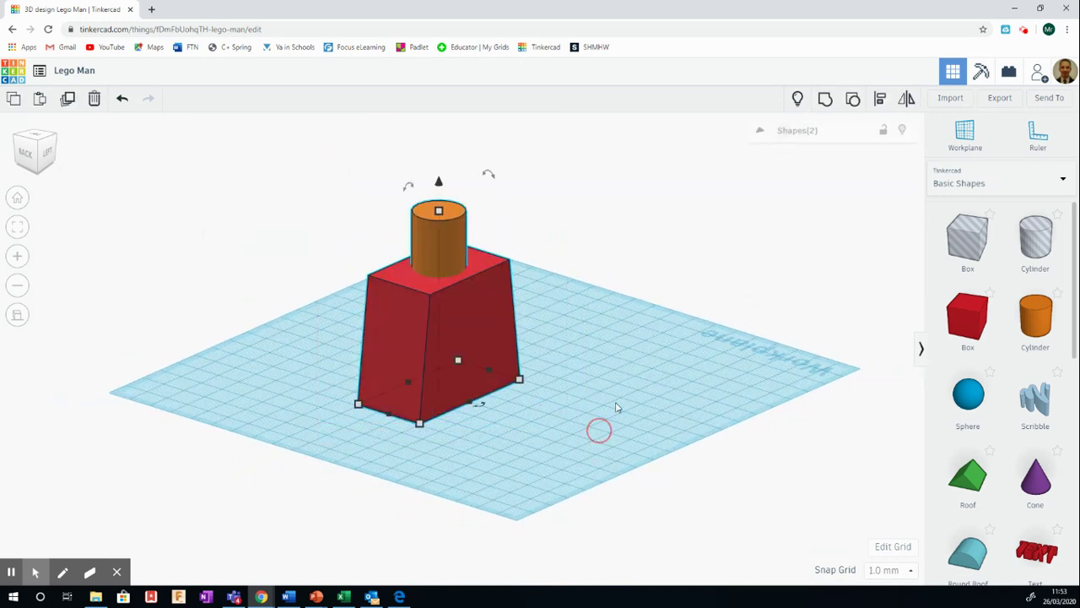
left_click(784, 146)
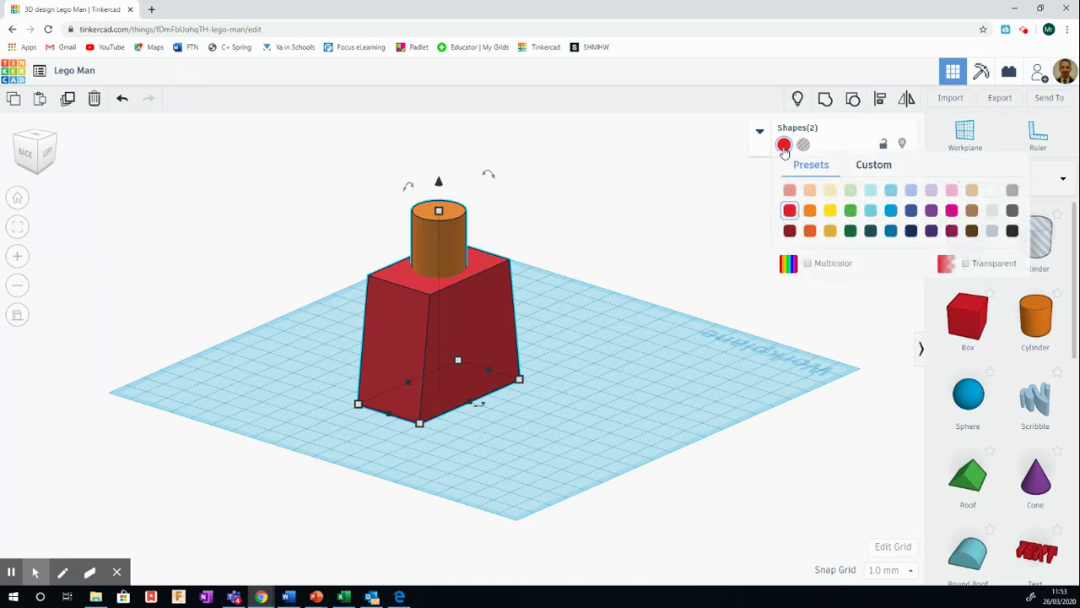
left_click(807, 265)
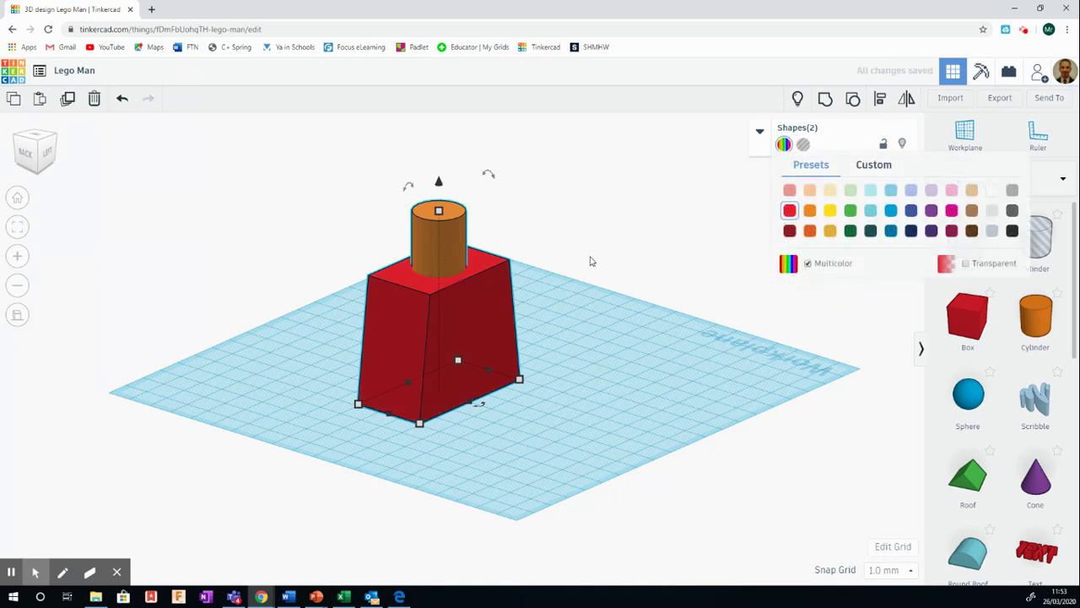
left_click(827, 99)
left_click(647, 185)
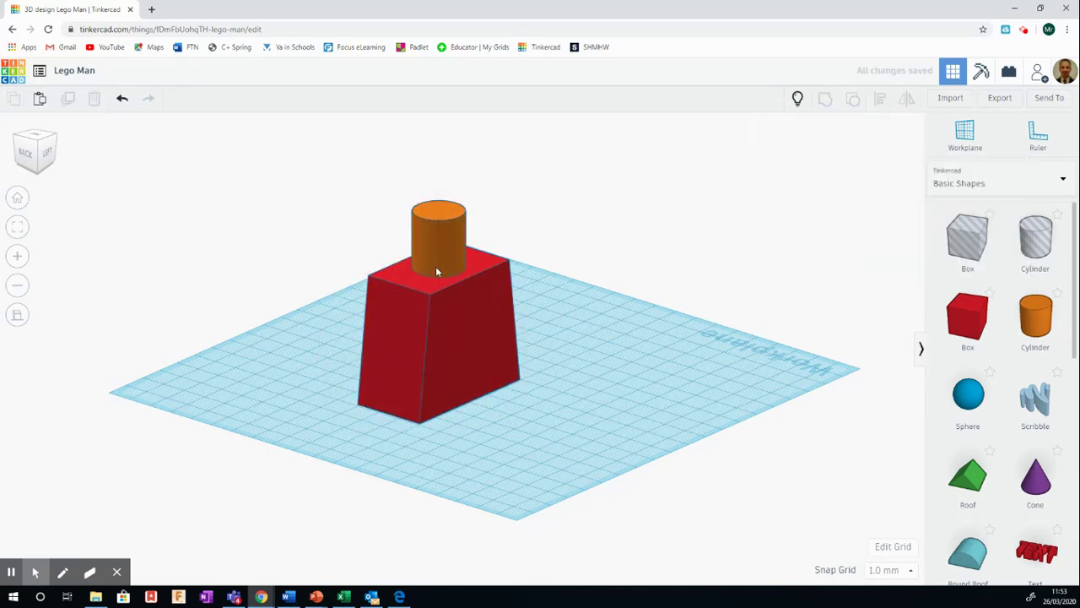
left_click(459, 292)
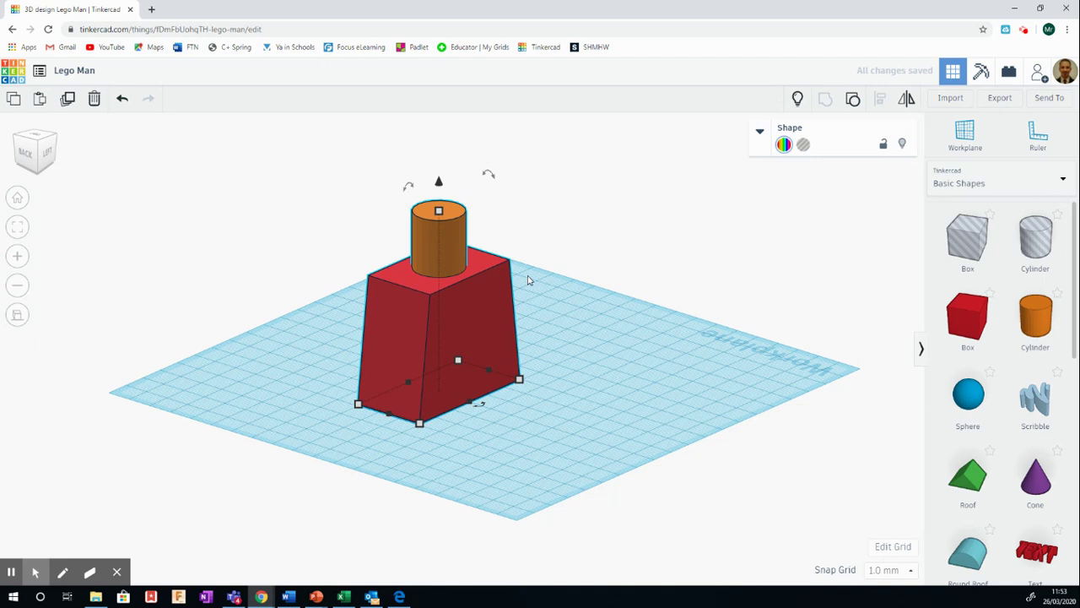
Step: Select the grouped torso and neck and hide it from the workplane
left_click(28, 160)
mouse_move(38, 152)
left_mouse_down()
mouse_move(23, 160)
mouse_move(29, 149)
mouse_move(40, 156)
left_mouse_up()
left_click(44, 157)
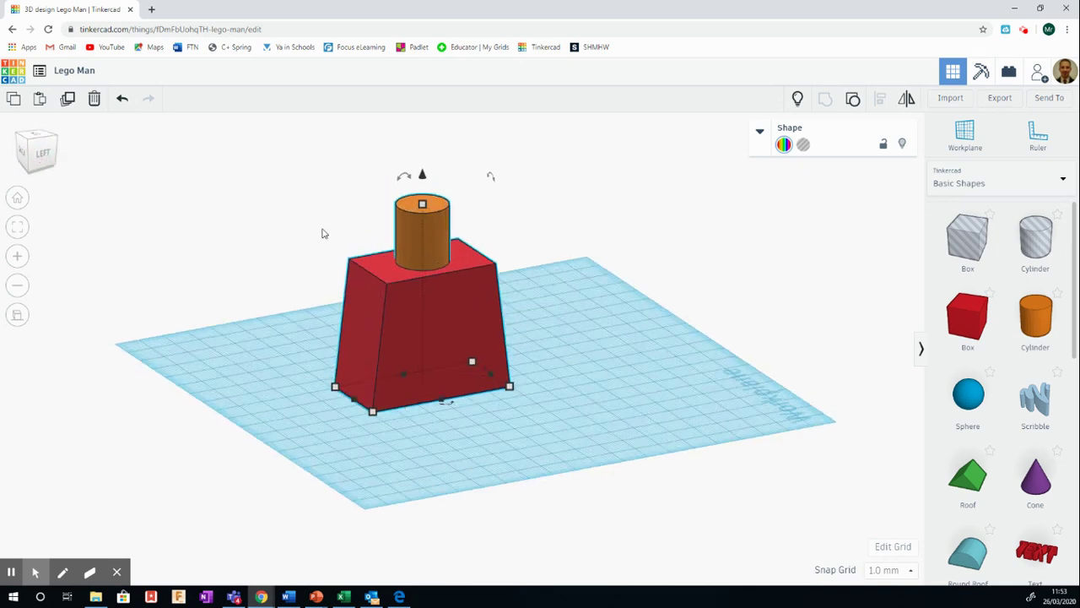
left_click(596, 287)
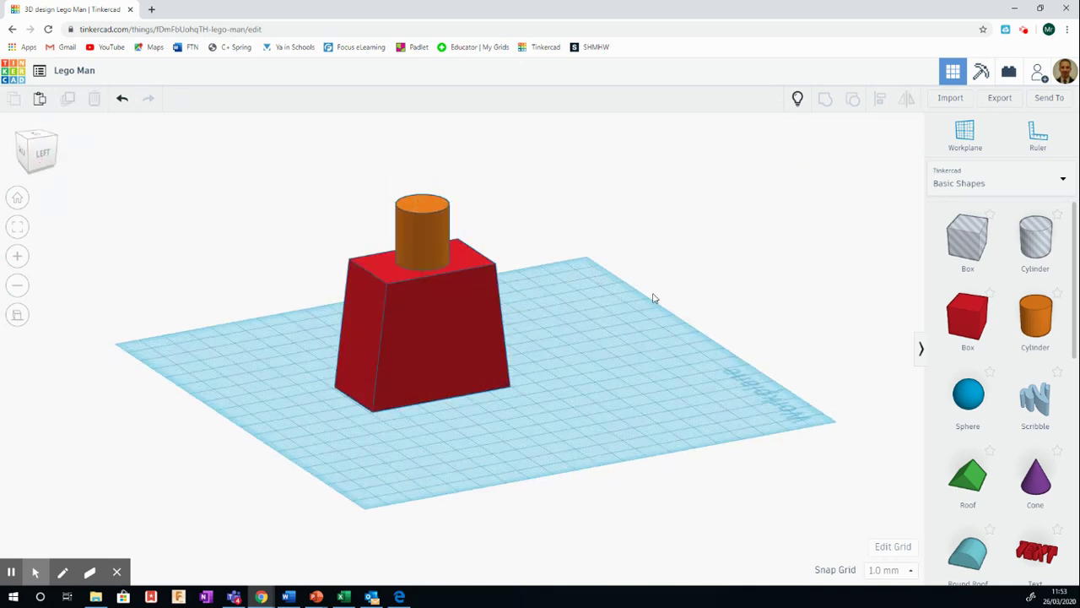
left_click(460, 303)
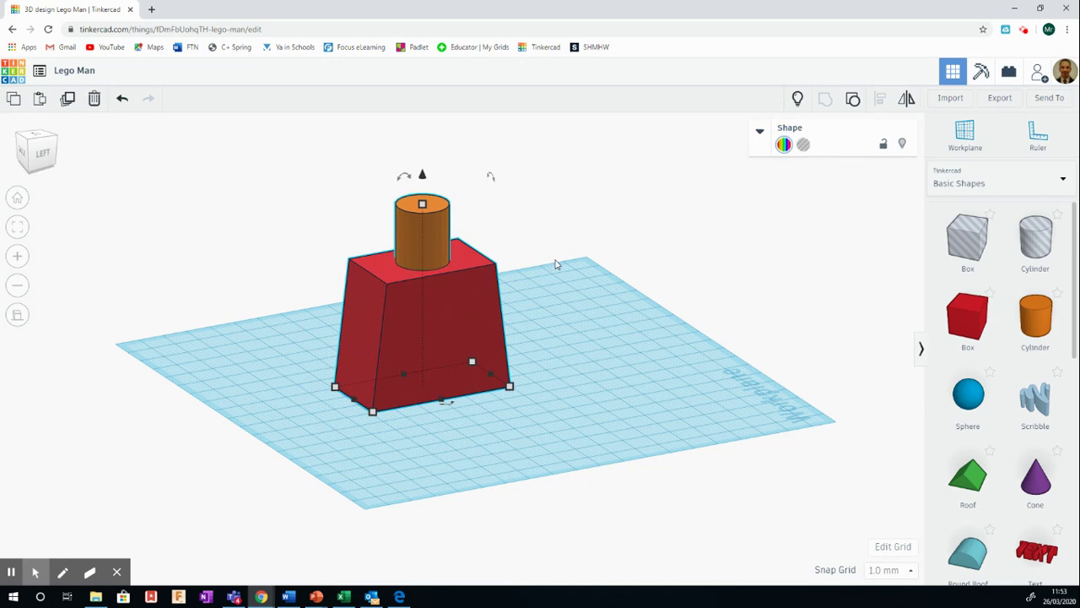
left_click(902, 145)
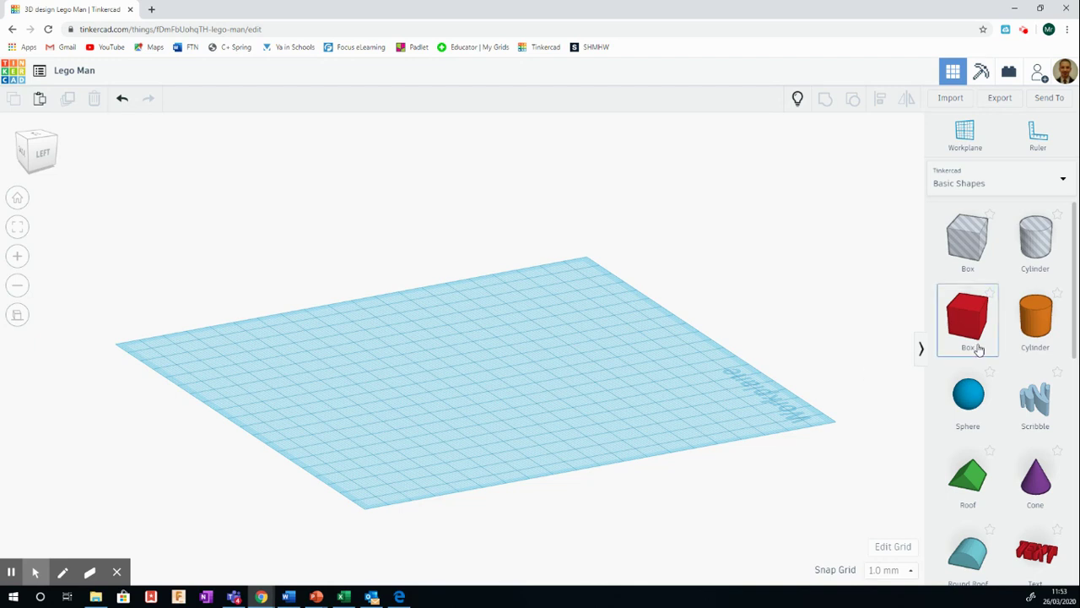
Step: Place a new cylinder on the empty workplane and size it 41 mm by 41 mm and 20 mm high
left_click_drag(1017, 329, 673, 393)
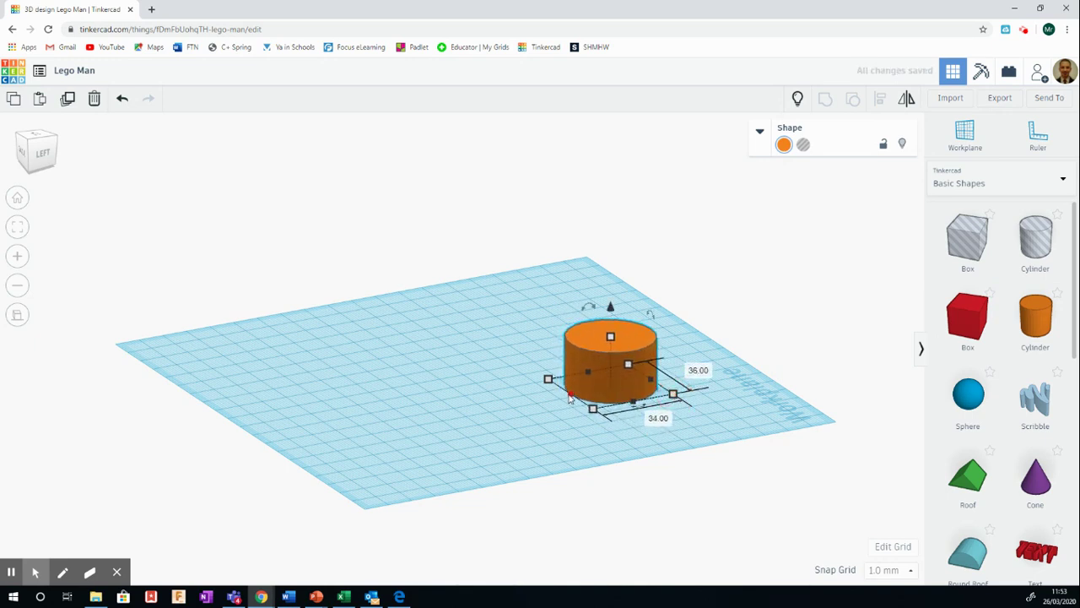
left_click(657, 419)
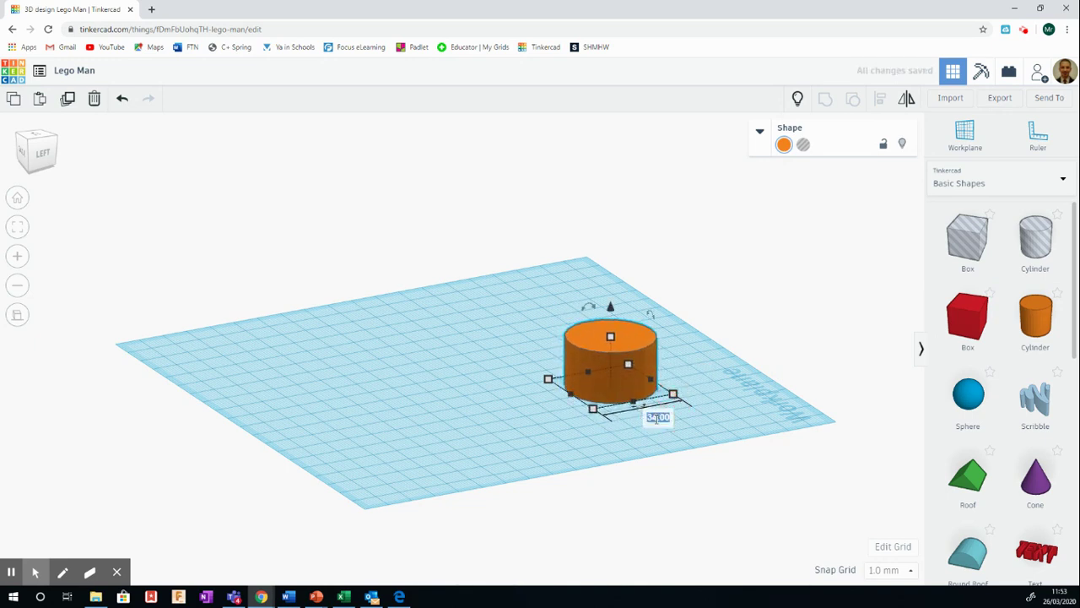
type("41")
key("Return")
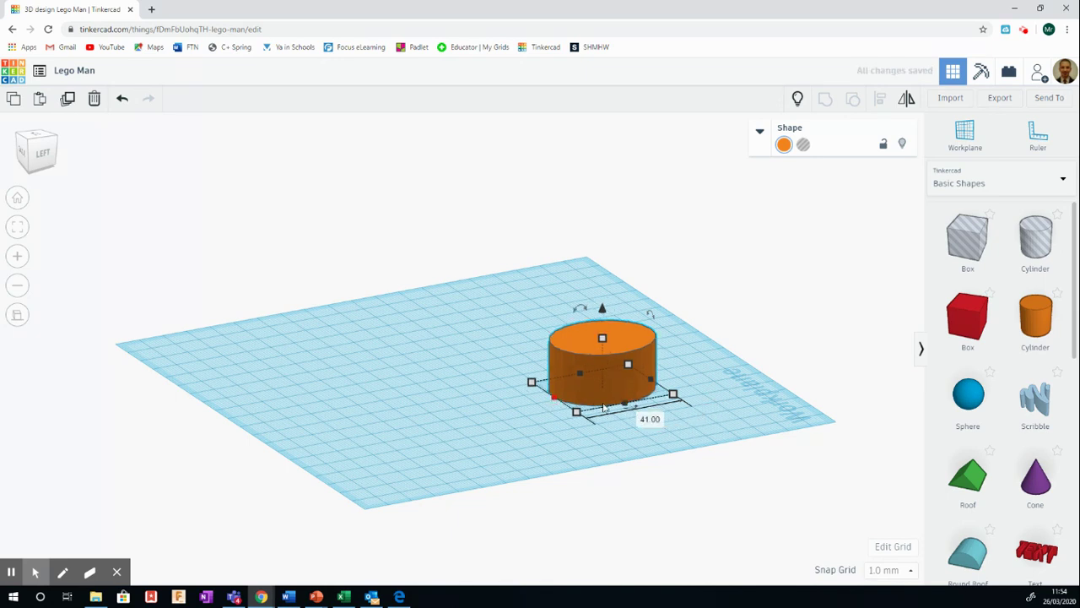
left_click(506, 405)
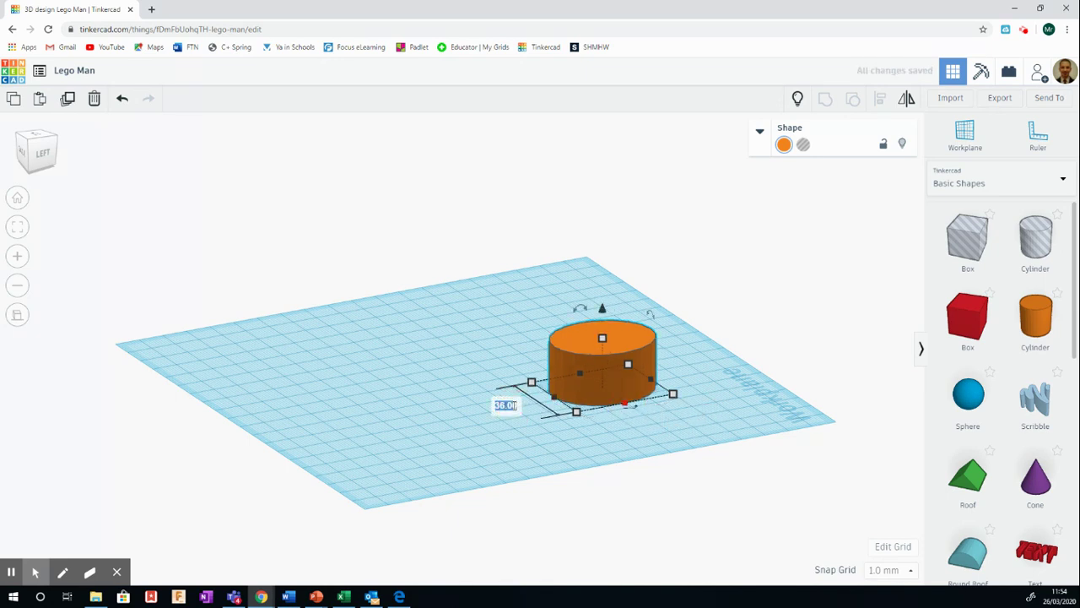
type("41")
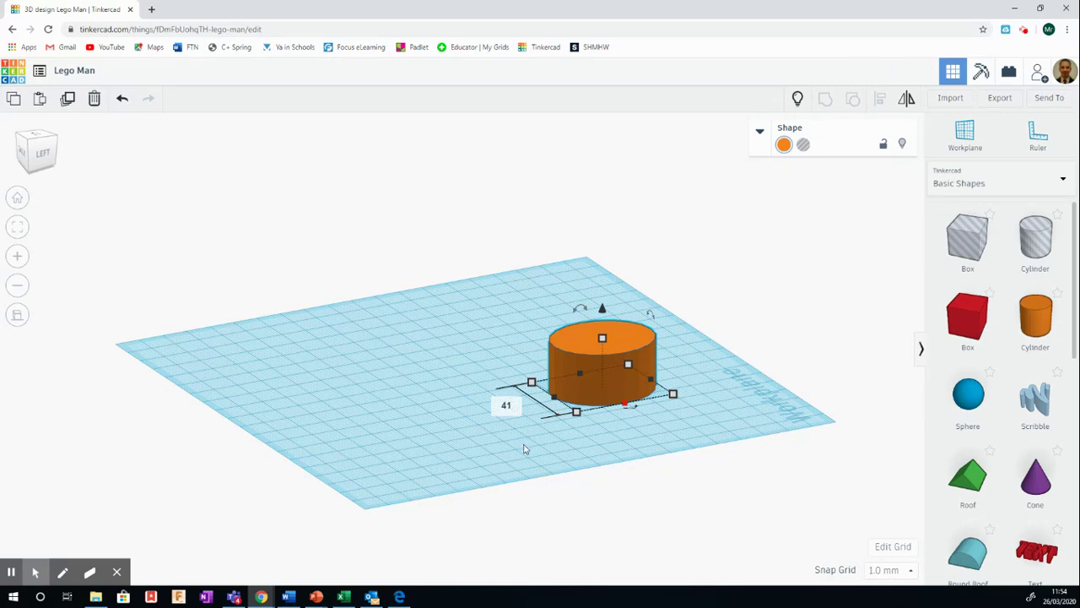
key("Return")
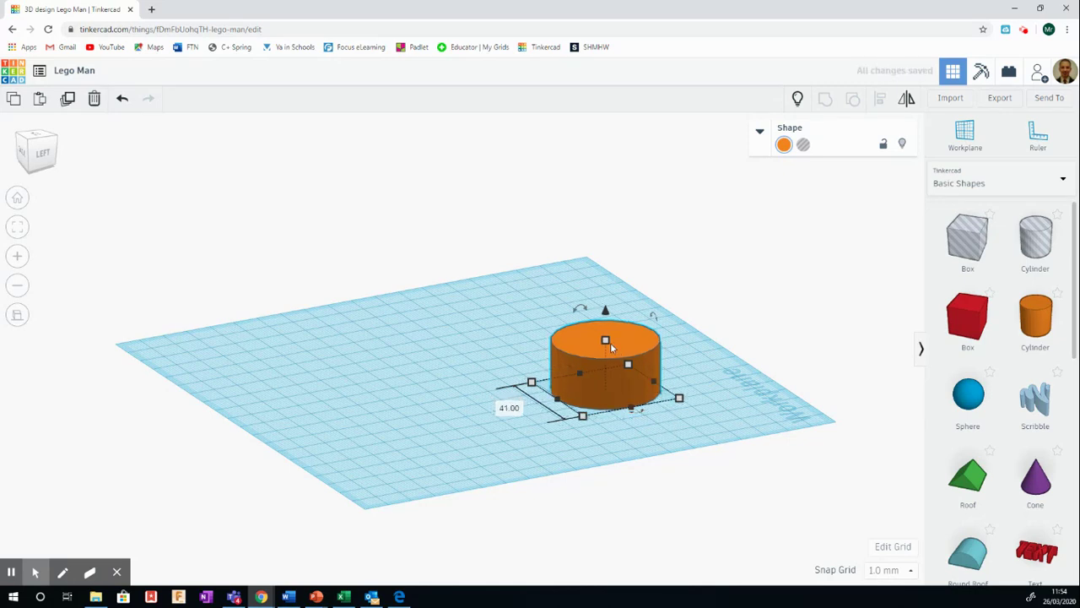
left_click_drag(606, 342, 605, 334)
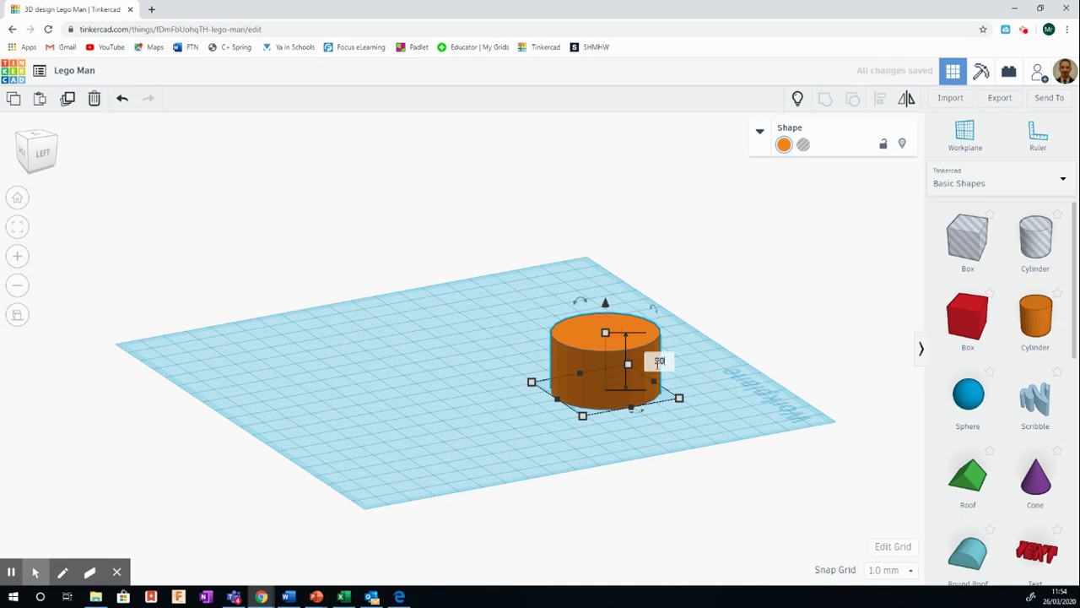
left_click(731, 366)
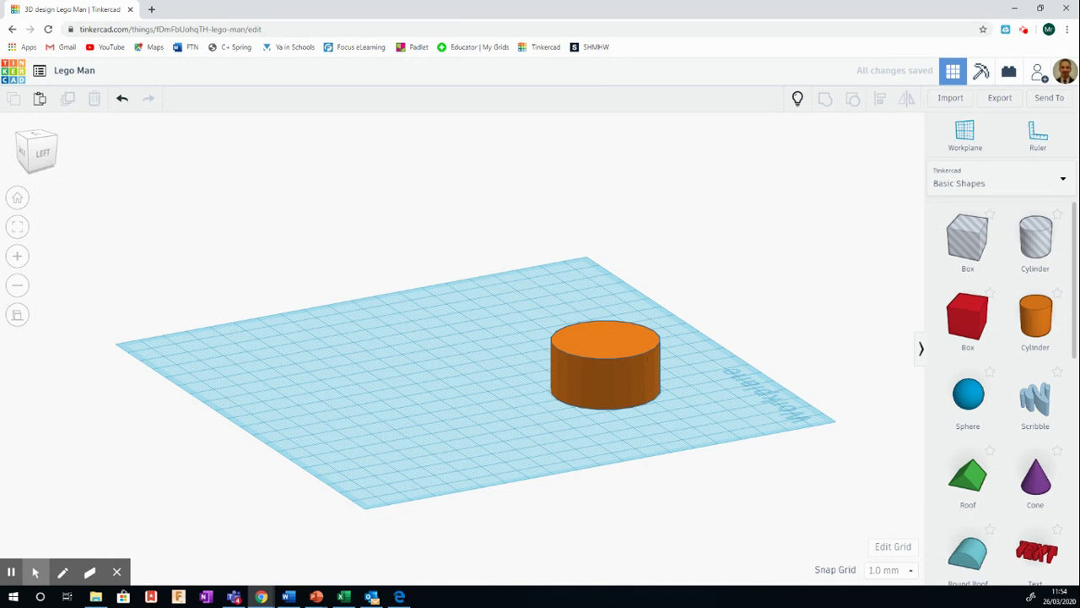
Step: From the left view, raise the new cylinder 20 mm above the workplane and deselect it
left_click(618, 383)
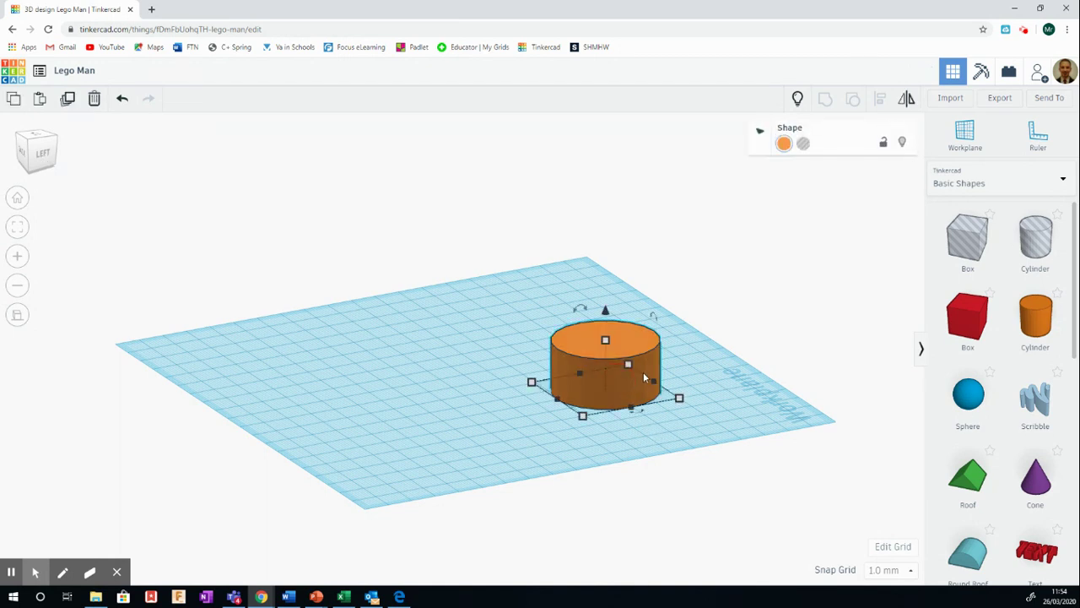
left_click(38, 152)
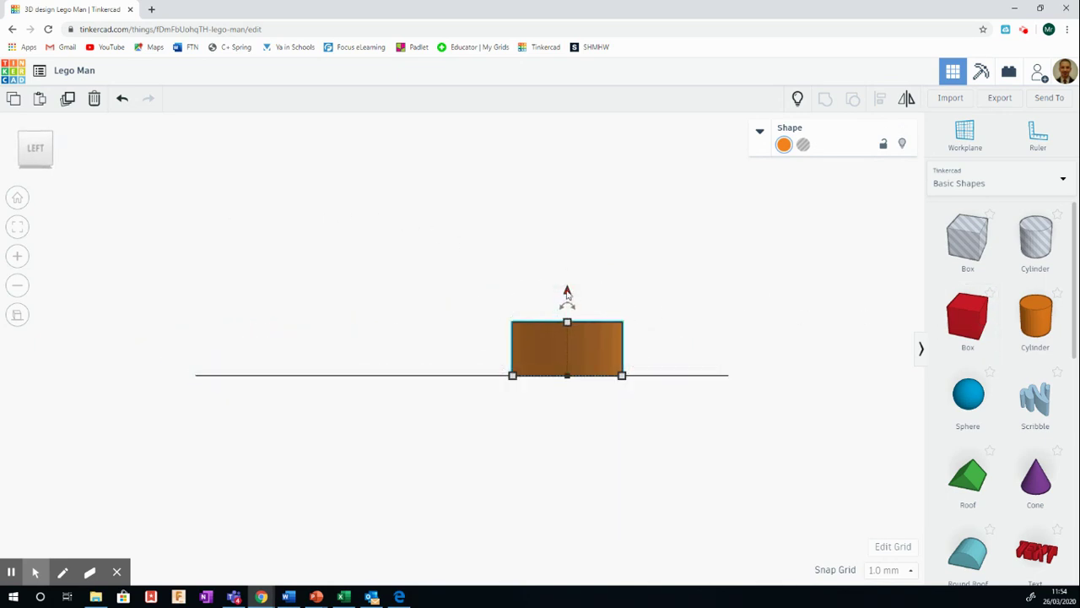
left_click_drag(567, 292, 562, 228)
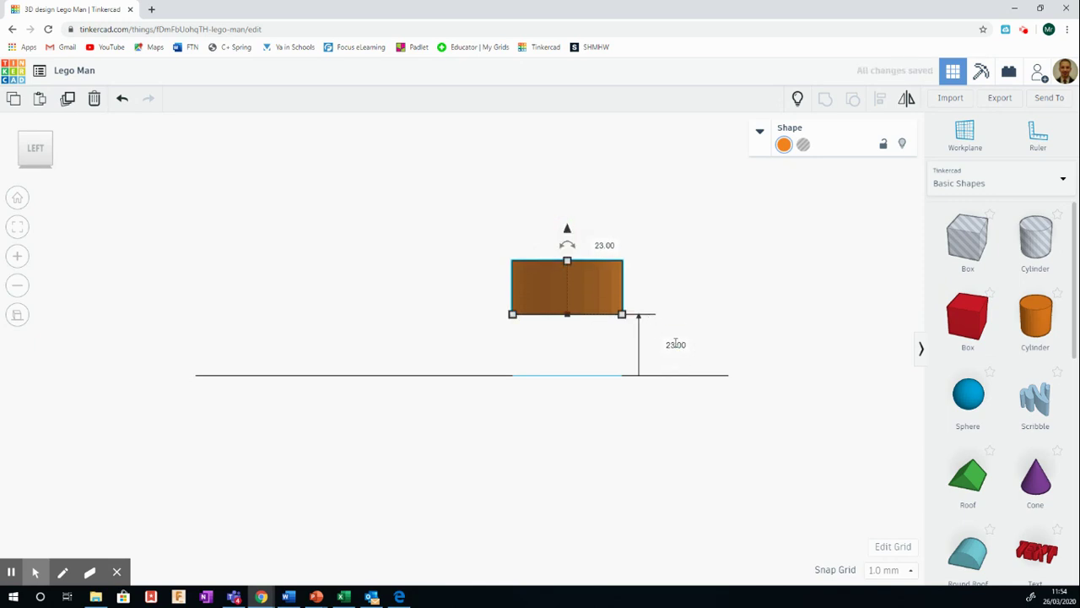
left_click(675, 344)
key("BackSpace")
type("20")
key("Return")
left_click(708, 308)
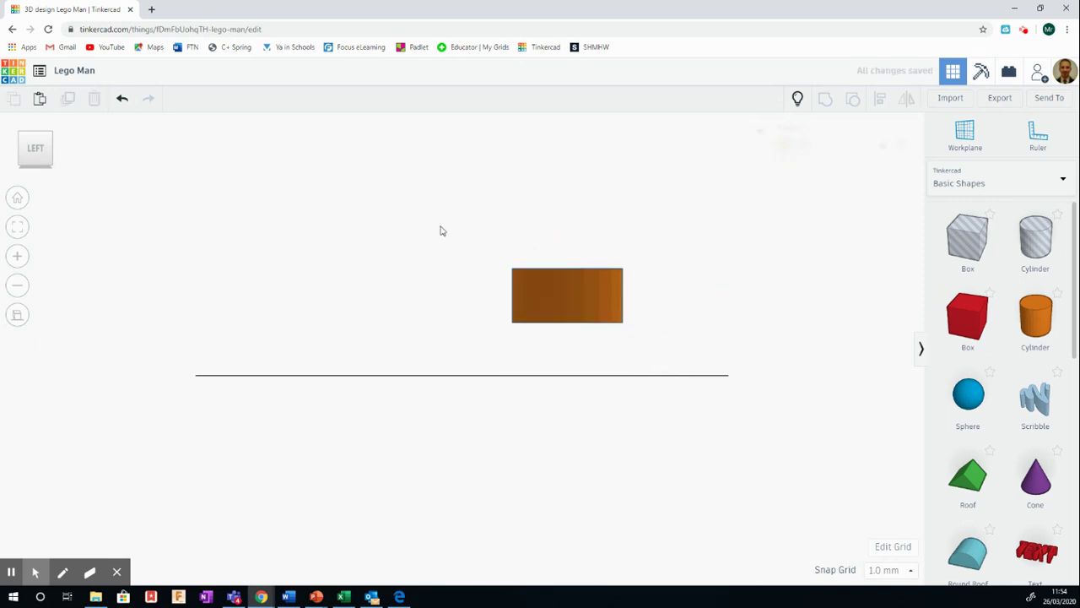
Step: Add a half sphere from the basic shapes onto the workplane beside the raised cylinder
left_click(37, 153)
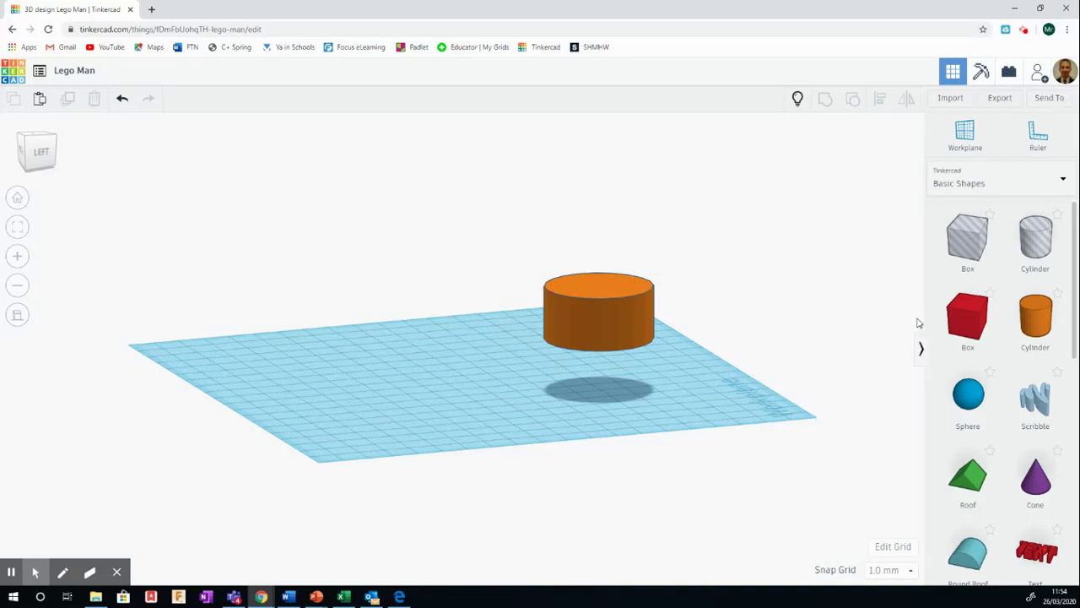
scroll(1005, 346, "down", 5)
scroll(1007, 335, "down", 1)
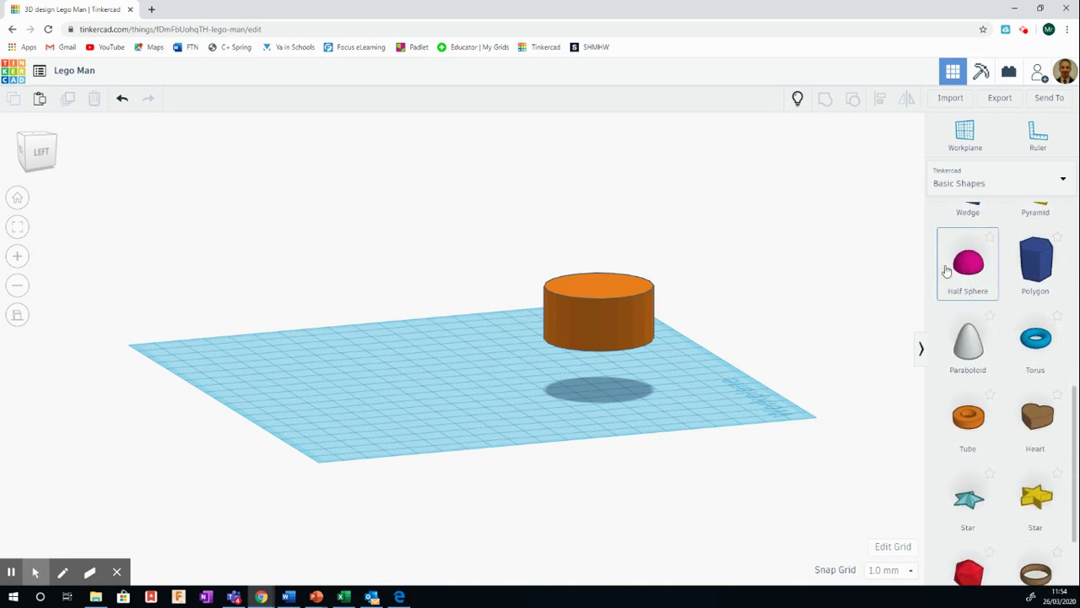
left_click_drag(971, 270, 704, 391)
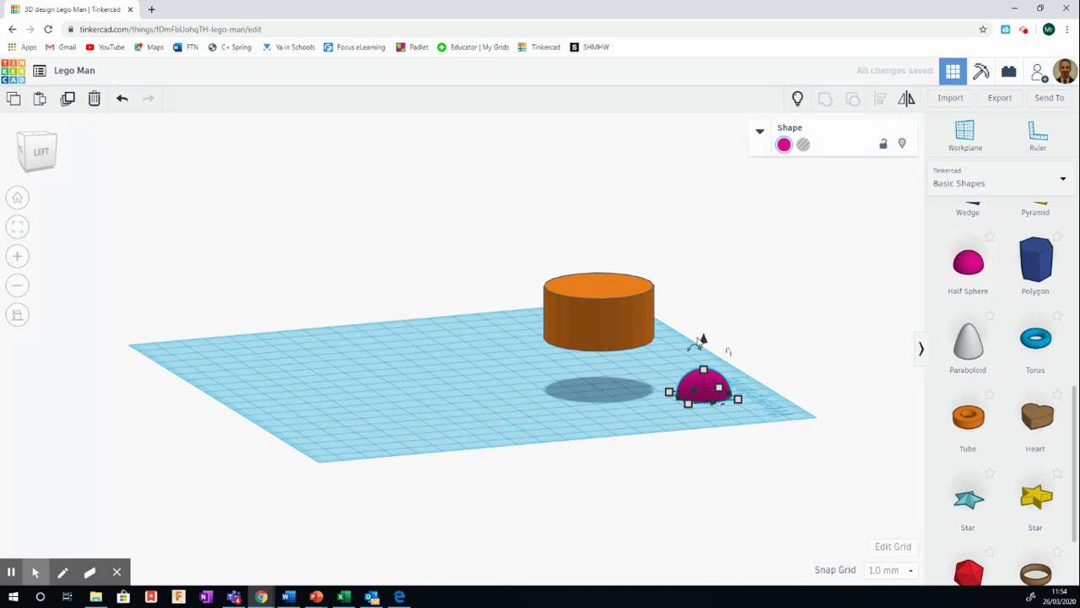
left_click(34, 152)
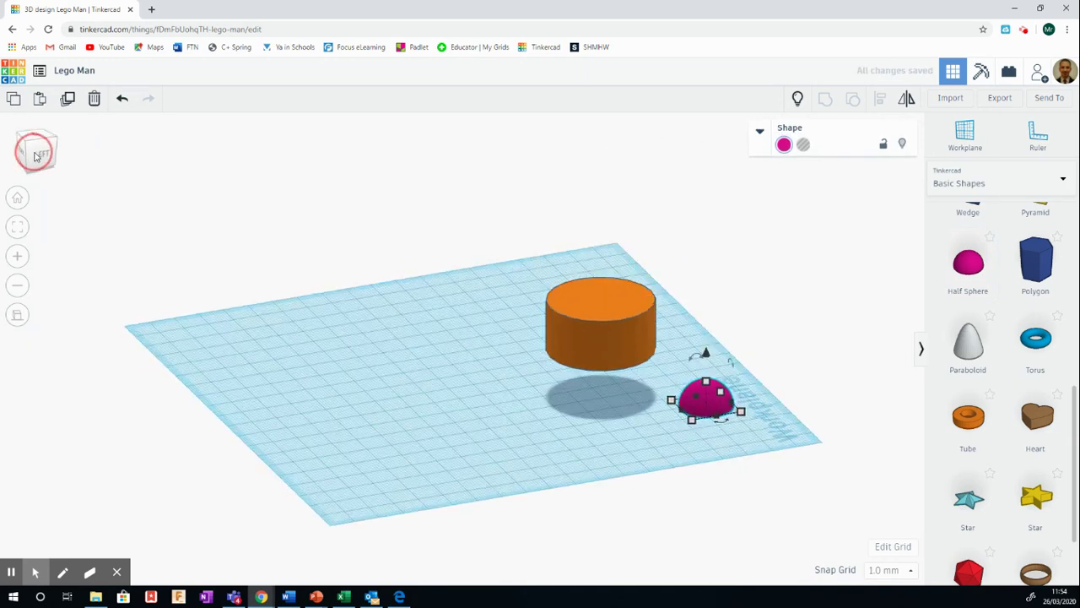
left_click(774, 351)
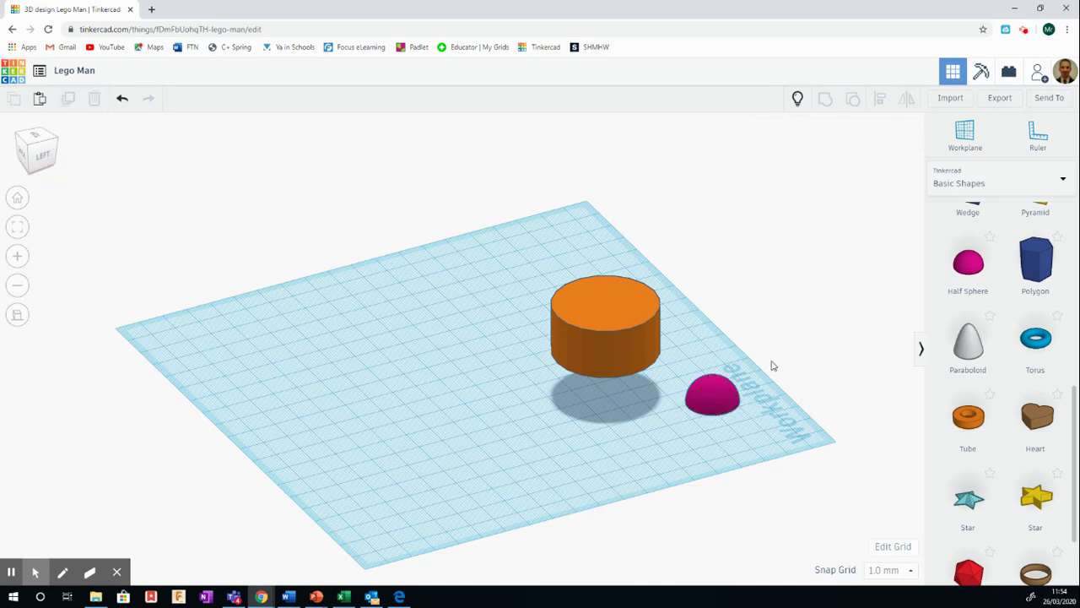
Step: Set the half sphere's width and length to 41 mm each, matching the cylinder's diameter
scroll(771, 365, "up", 2)
left_click(809, 413)
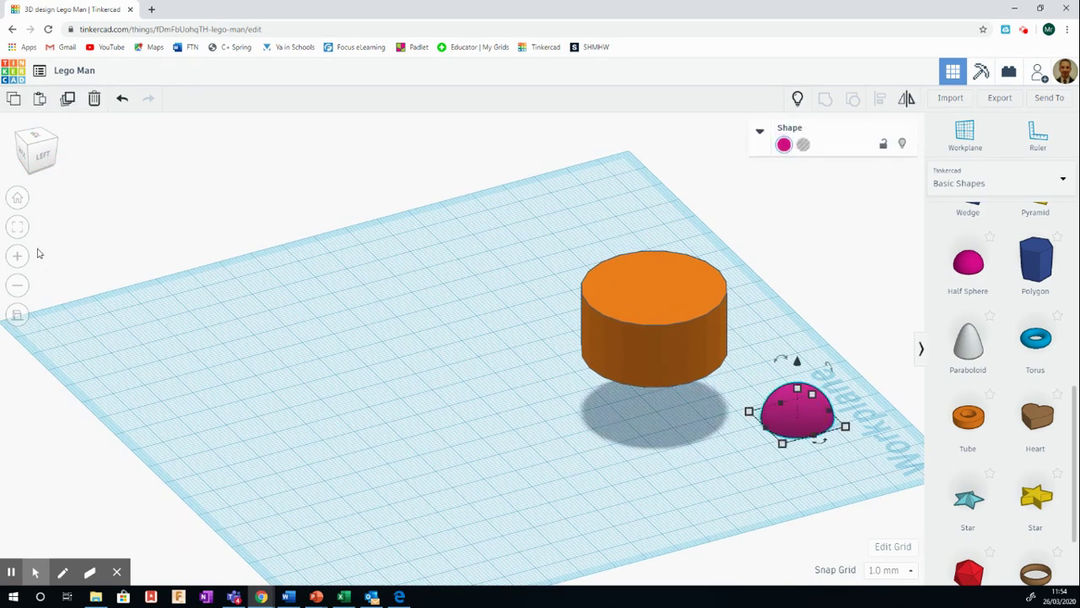
left_click(17, 227)
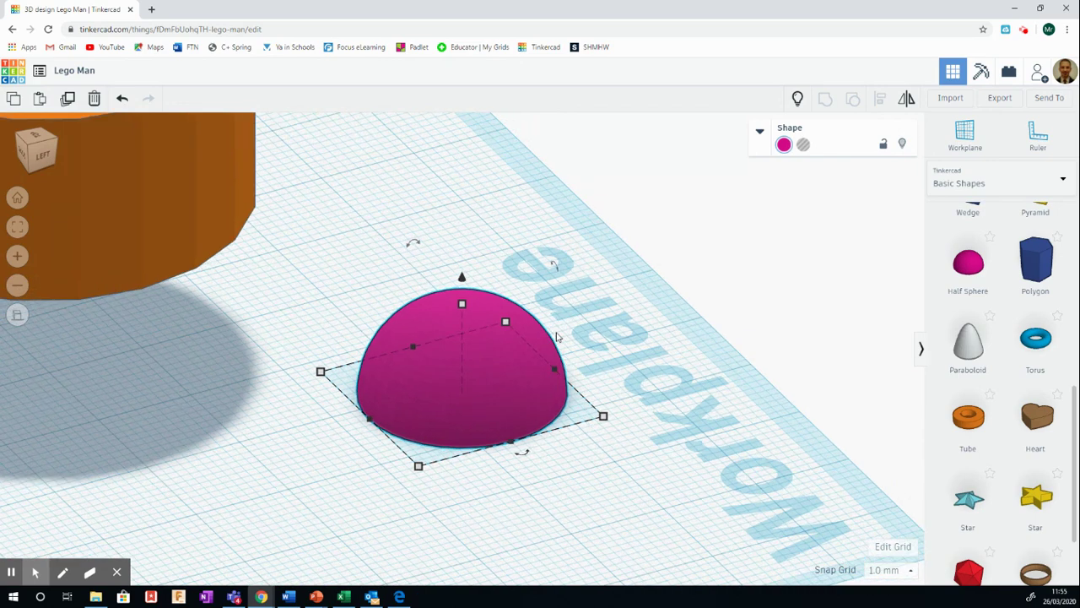
scroll(556, 336, "down", 2)
left_click(557, 422)
left_click(426, 386)
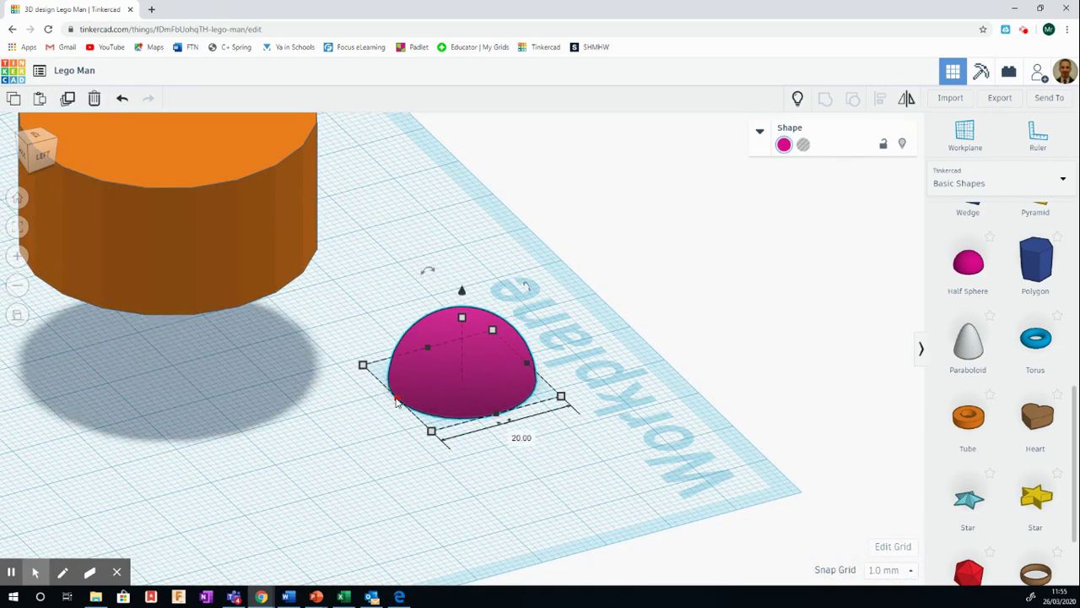
left_click_drag(431, 432, 422, 447)
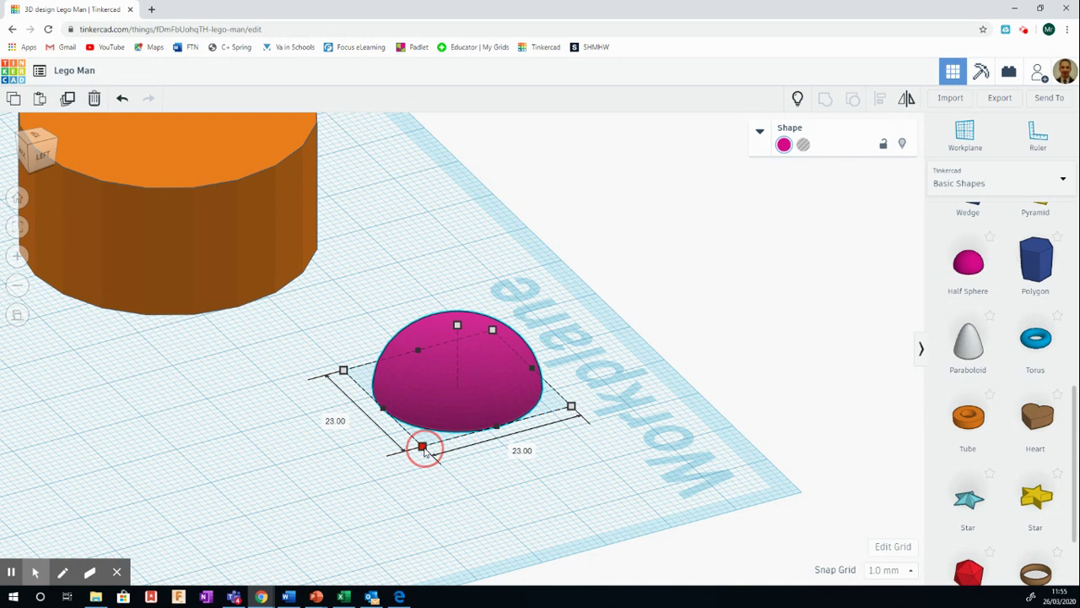
left_click(336, 422)
type("4")
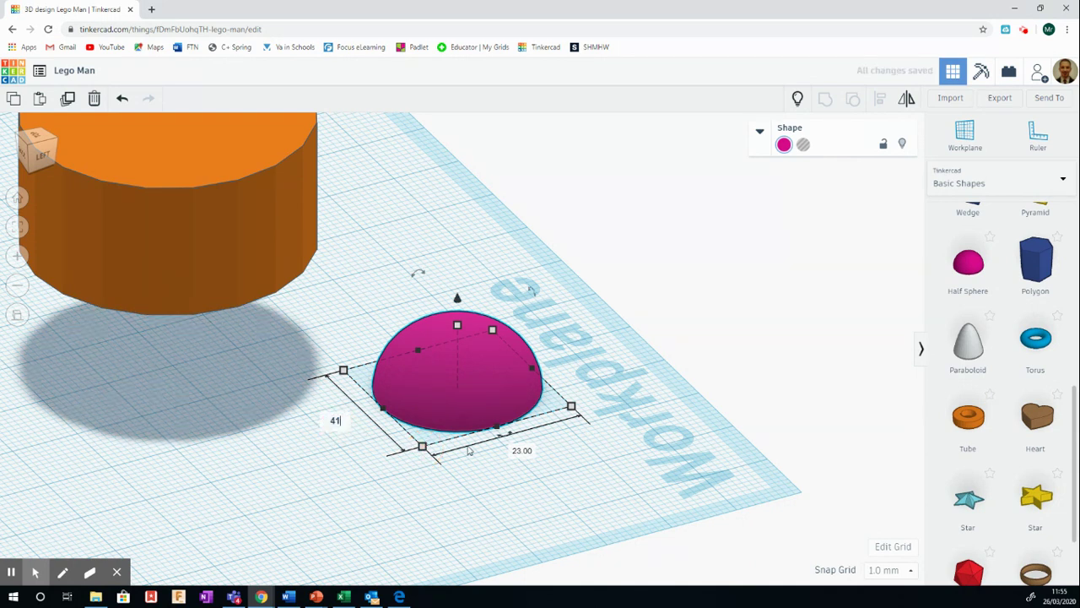
type("1")
key("Tab")
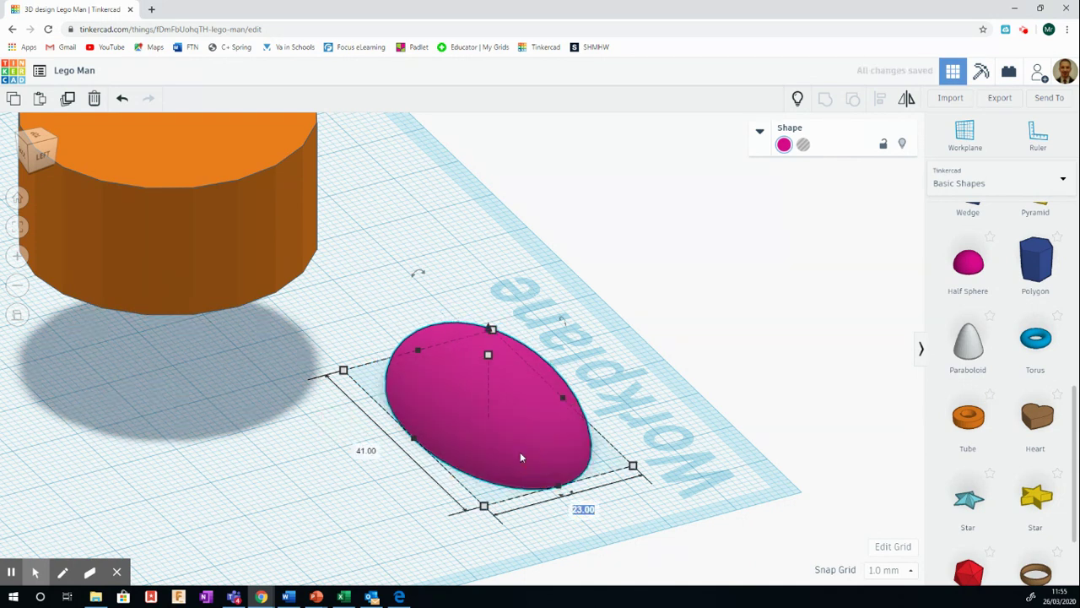
type("41")
key("Return")
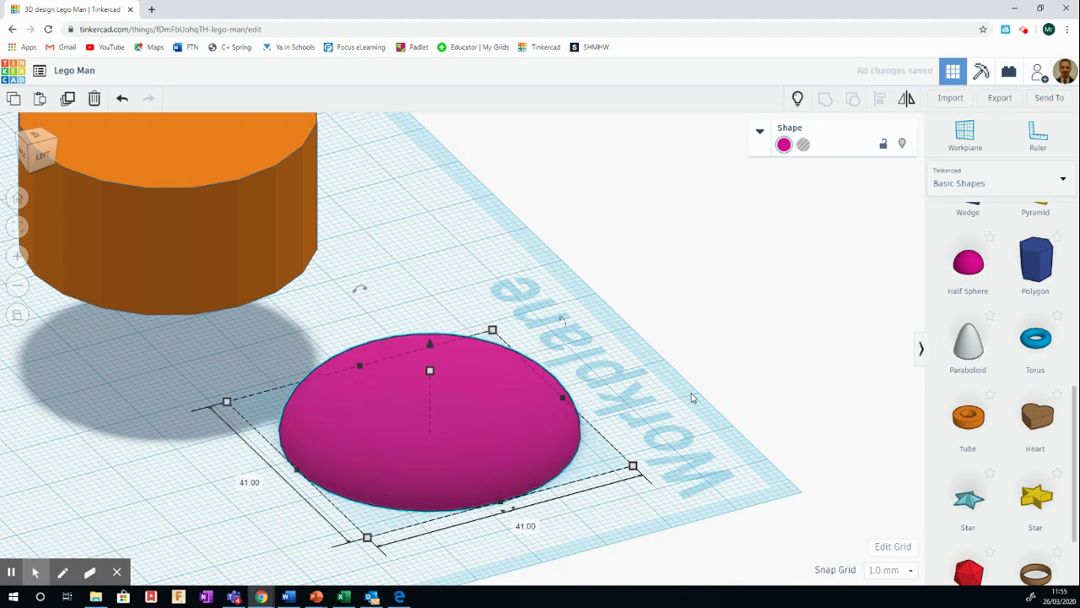
Step: Flatten the half sphere by setting its height to 7.5 mm, then deselect it
scroll(589, 397, "down", 3)
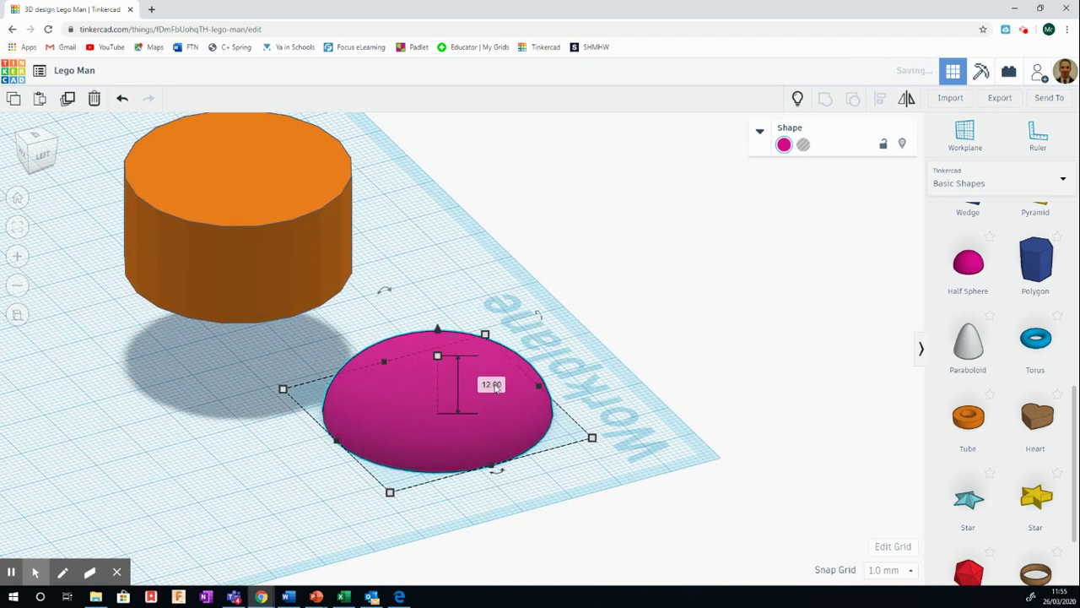
left_click(492, 384)
type("7.6")
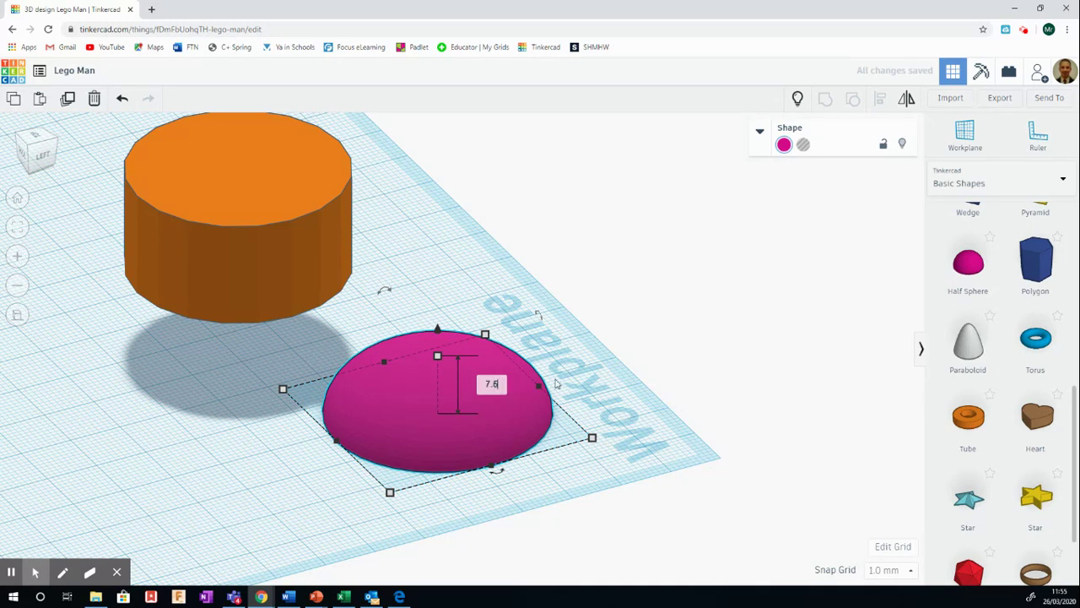
key("Return")
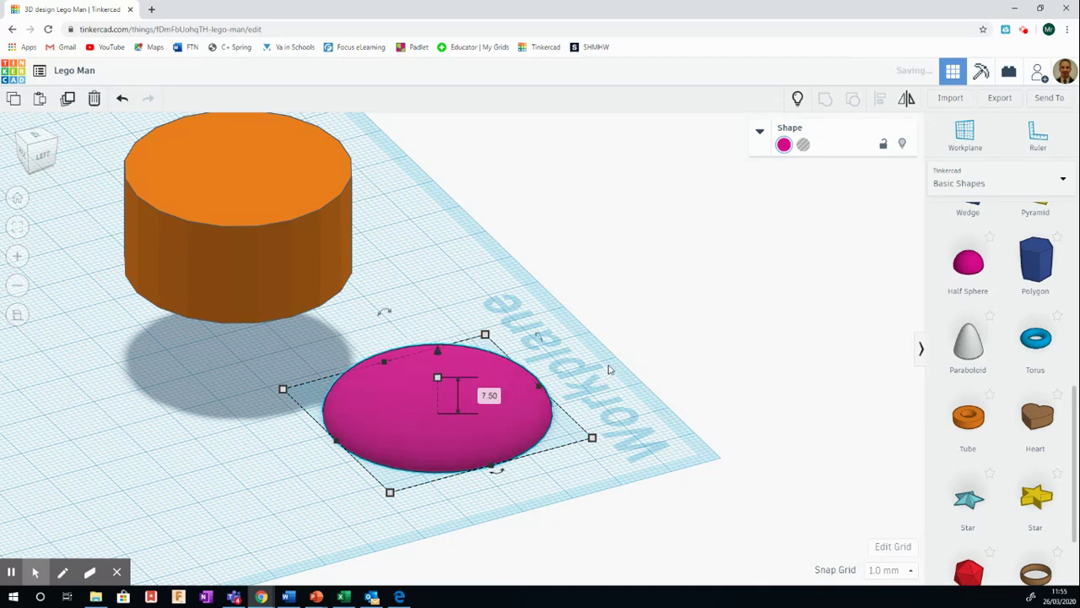
left_click(609, 369)
scroll(607, 367, "down", 3)
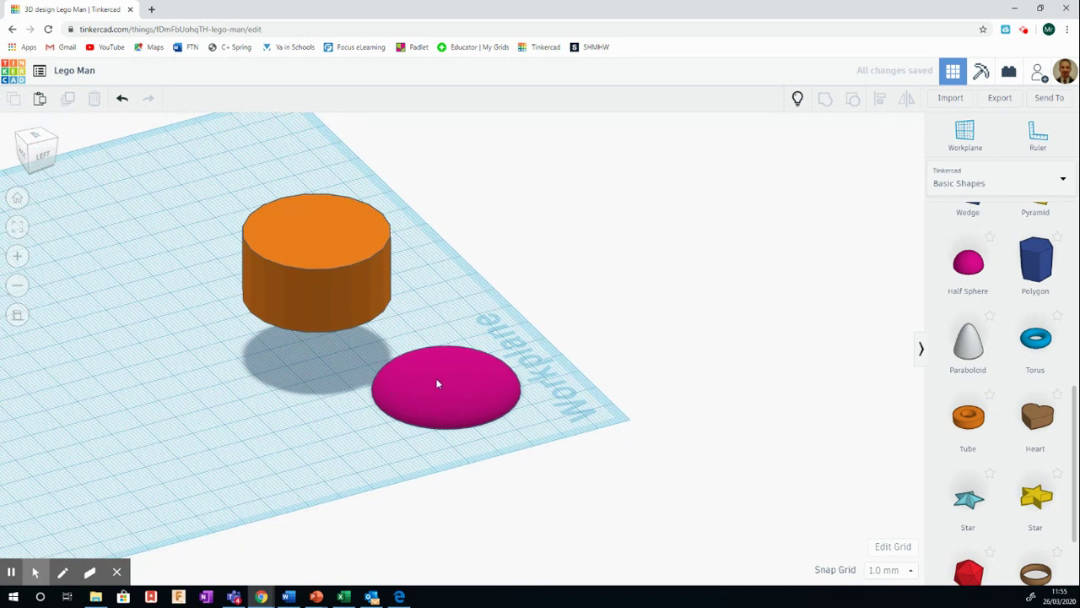
Step: From the left view, raise the half sphere until its flat base is level with the cylinder's top face
left_click(42, 159)
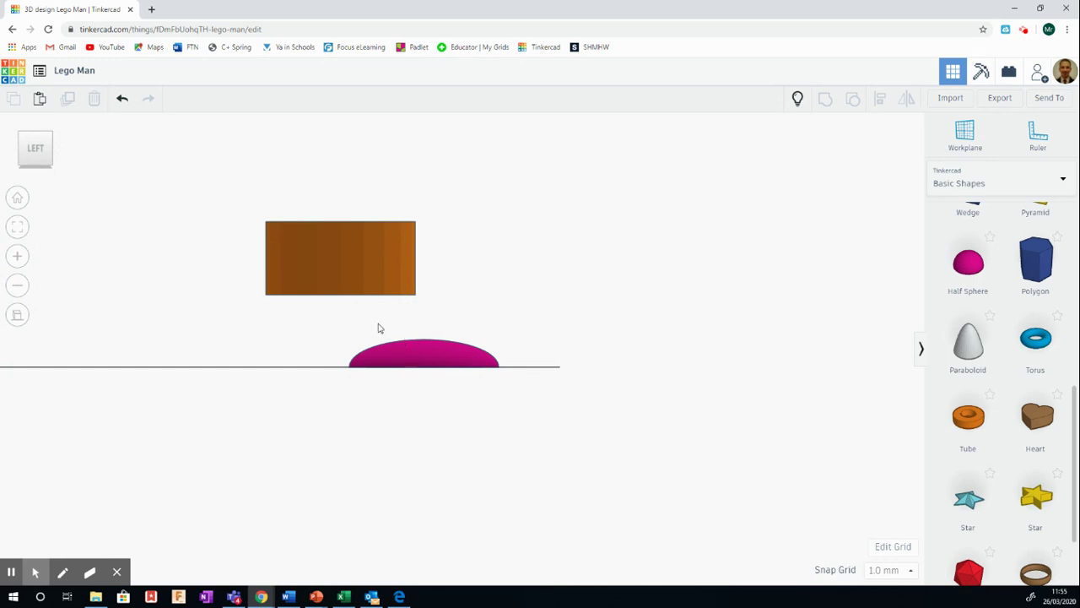
left_click(434, 360)
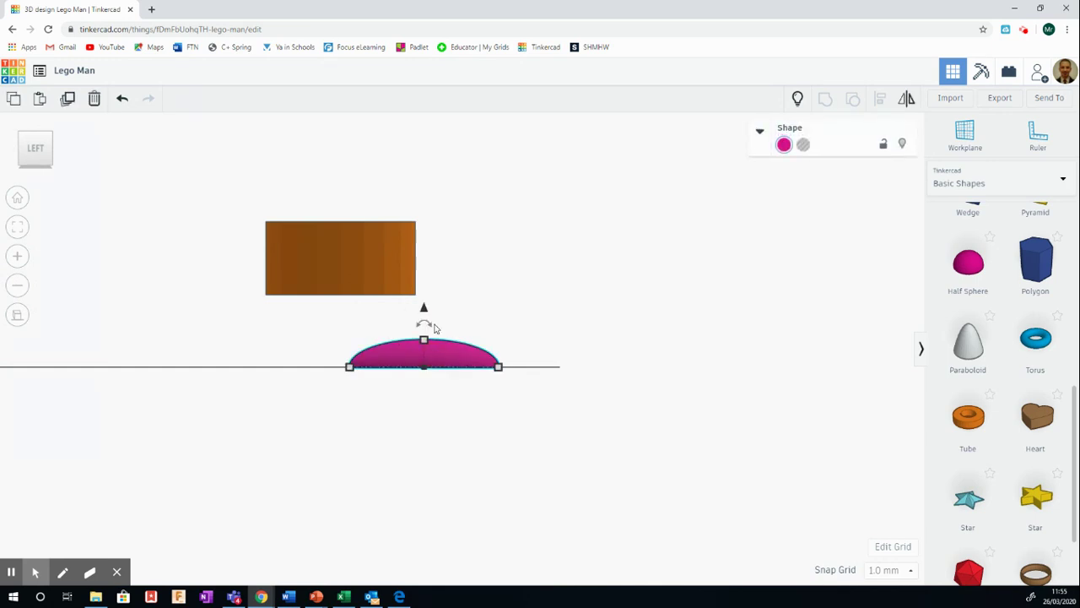
left_click_drag(425, 309, 419, 164)
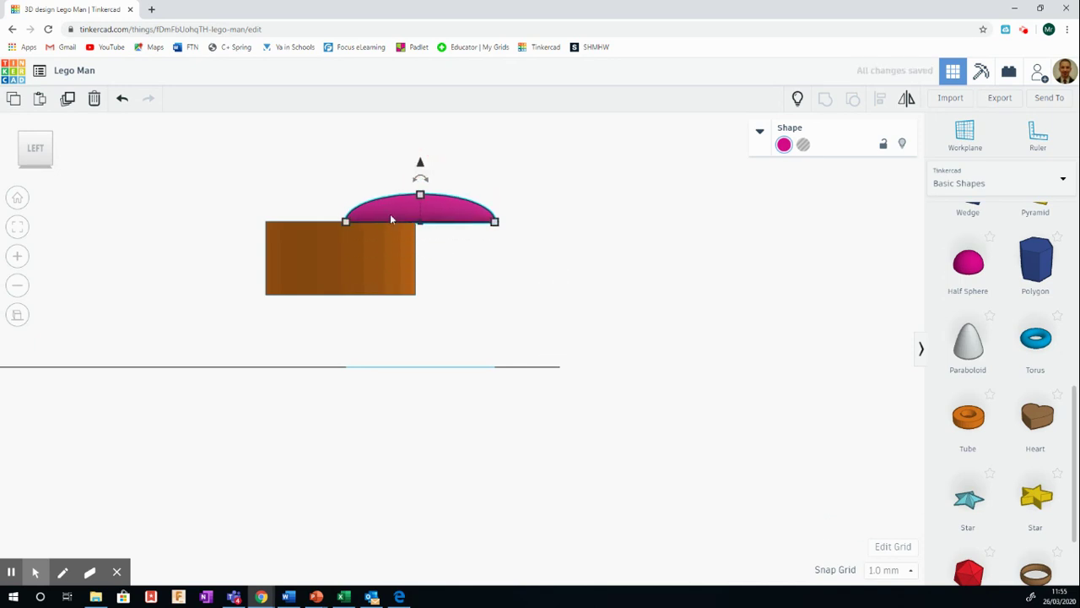
Step: Shift the half sphere sideways in the left view until its edges line up with the cylinder's sides
key("Left")
key("Left")
key("Left")
key("Left")
key("Left")
key("Left")
key("Left")
key("Left")
key("Left")
key("Left")
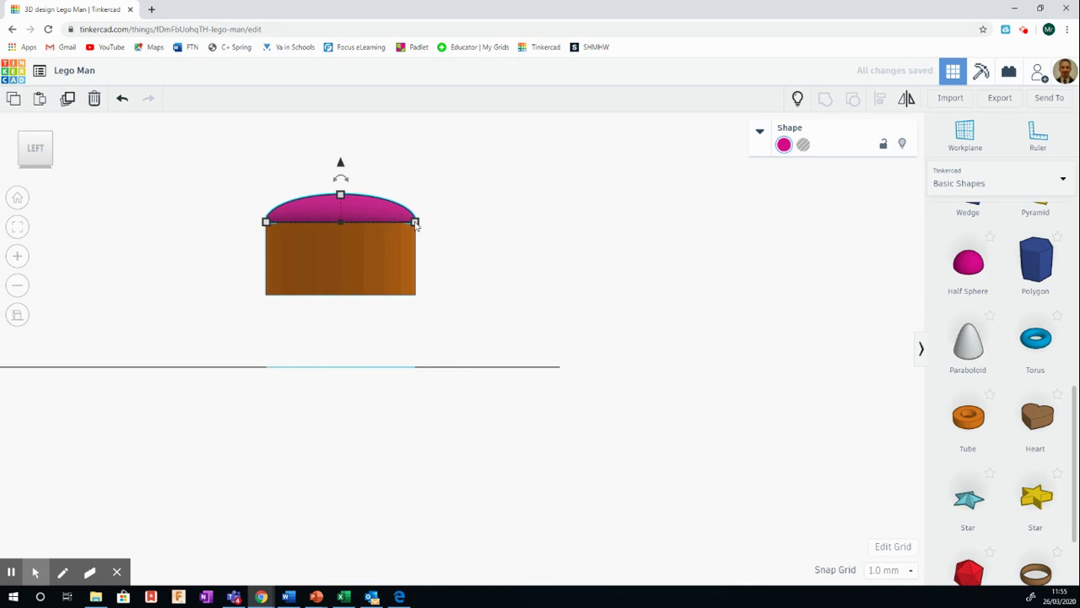
left_click(480, 246)
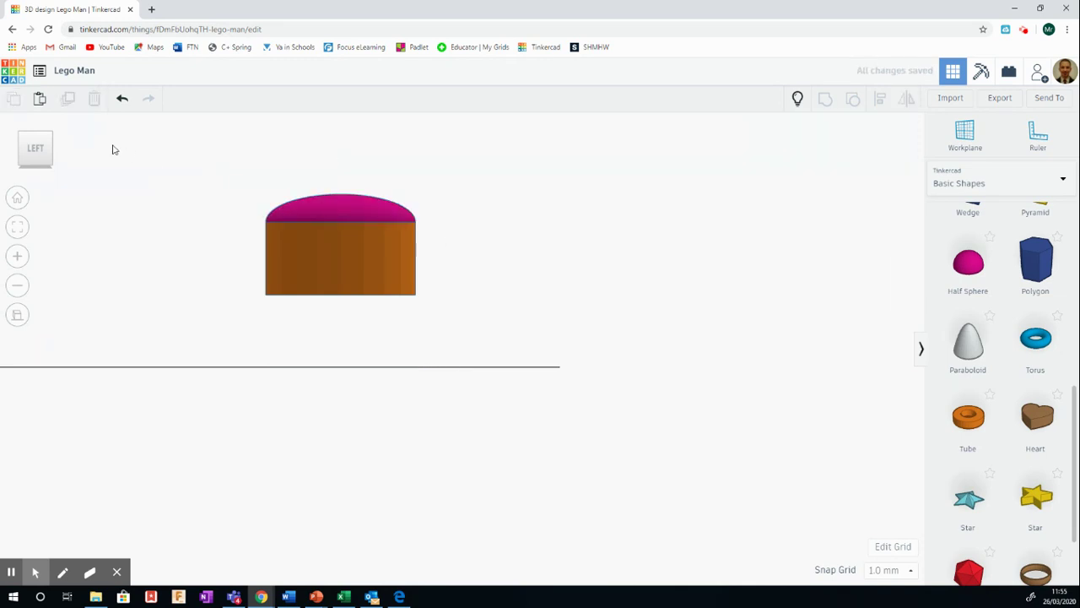
Step: From the top view, move the half sphere along the other axis until it sits concentric over the cylinder
left_click(47, 160)
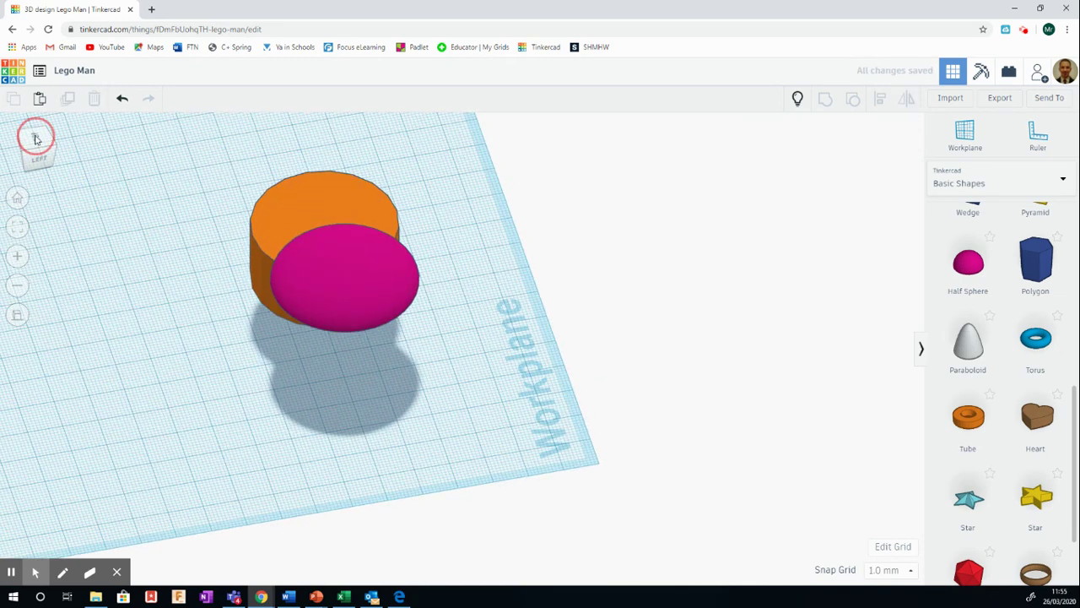
left_click(36, 138)
left_click(344, 353)
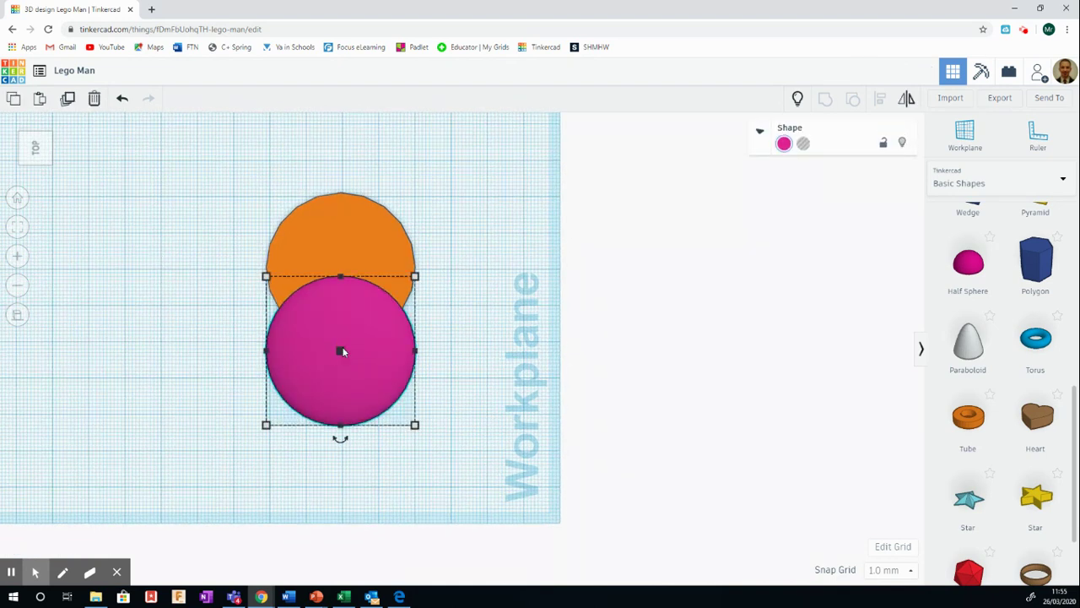
key("Up")
key("Up")
key("Up")
key("Up")
key("Up")
key("Up")
key("Up")
key("Up")
key("Up")
key("Up")
key("Up")
key("Up")
key("Up")
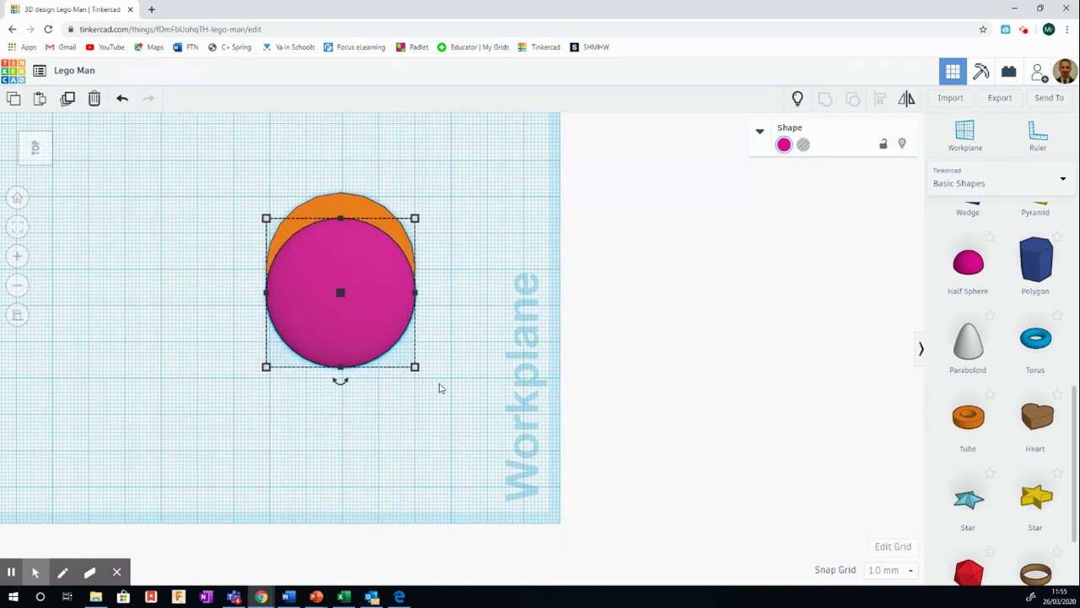
key("Up")
key("Up")
key("Up")
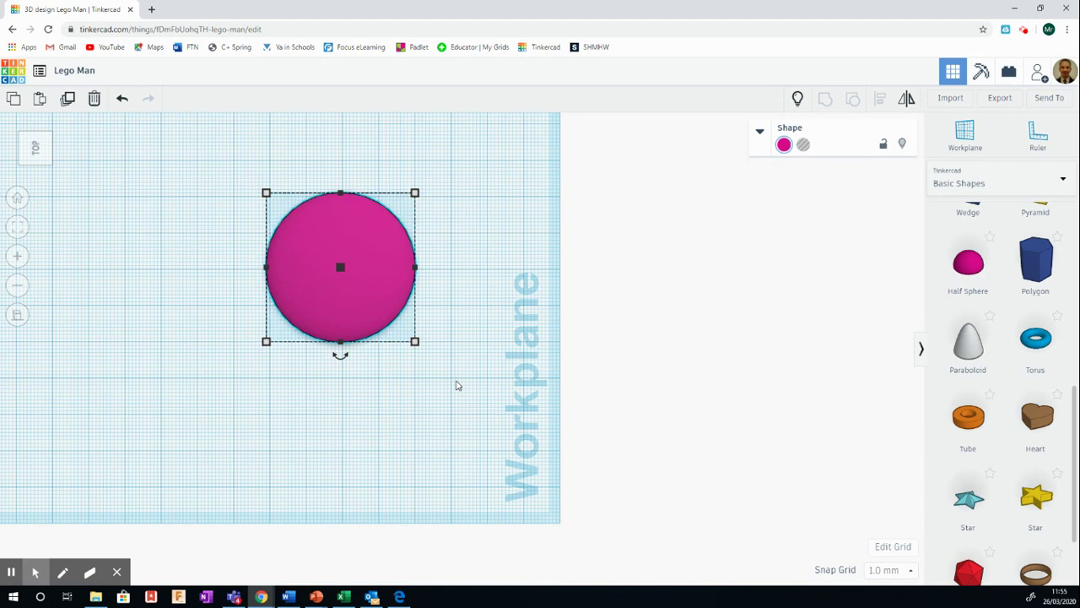
left_click(473, 380)
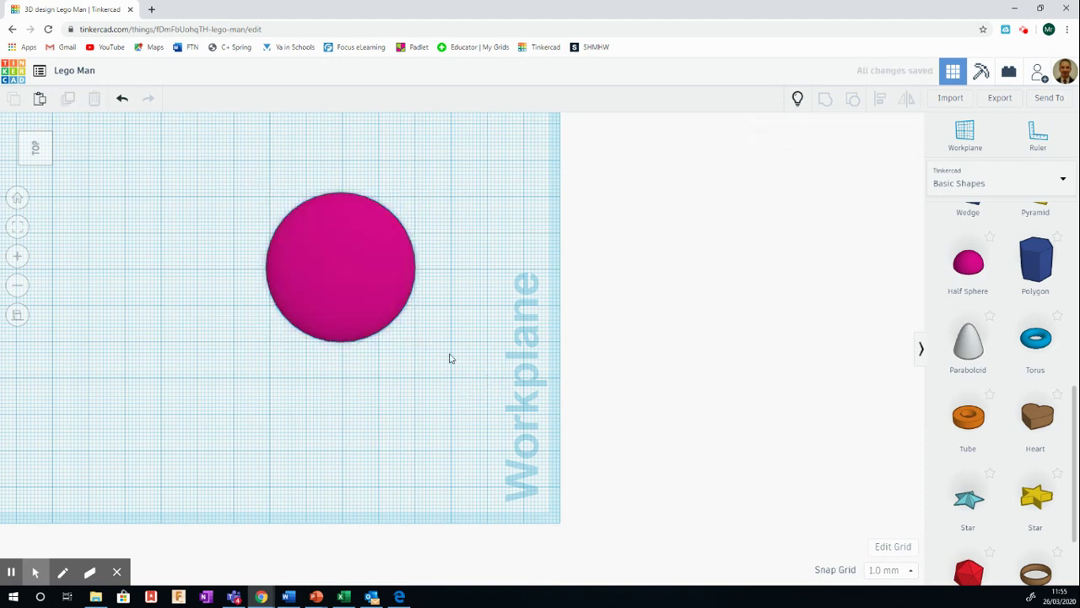
Step: Duplicate the half sphere in place and rotate the copy 180° so it is upside down
left_click(46, 138)
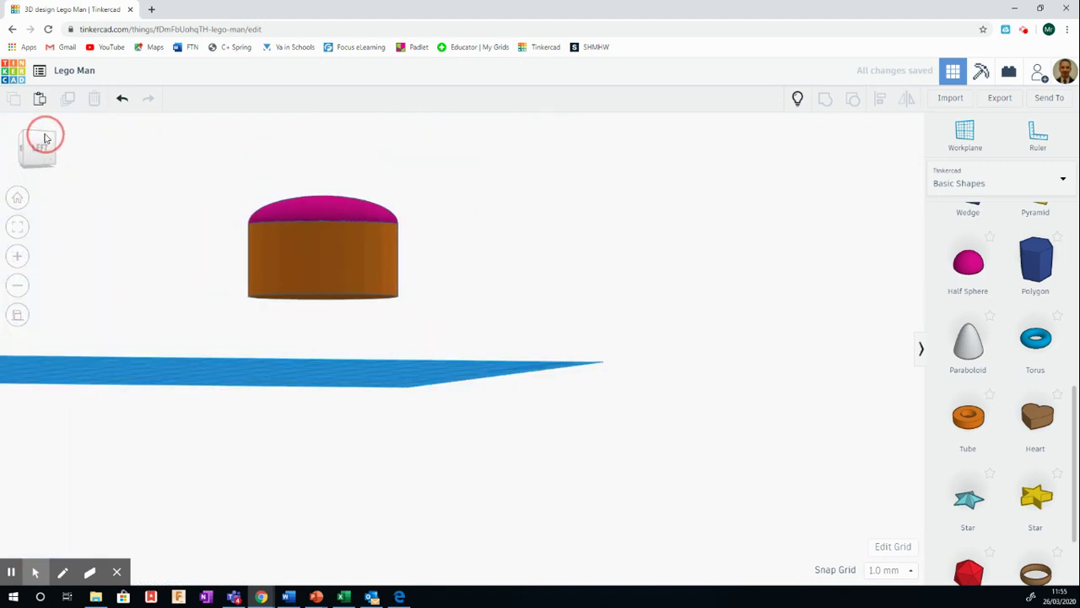
left_click(40, 147)
left_click(35, 154)
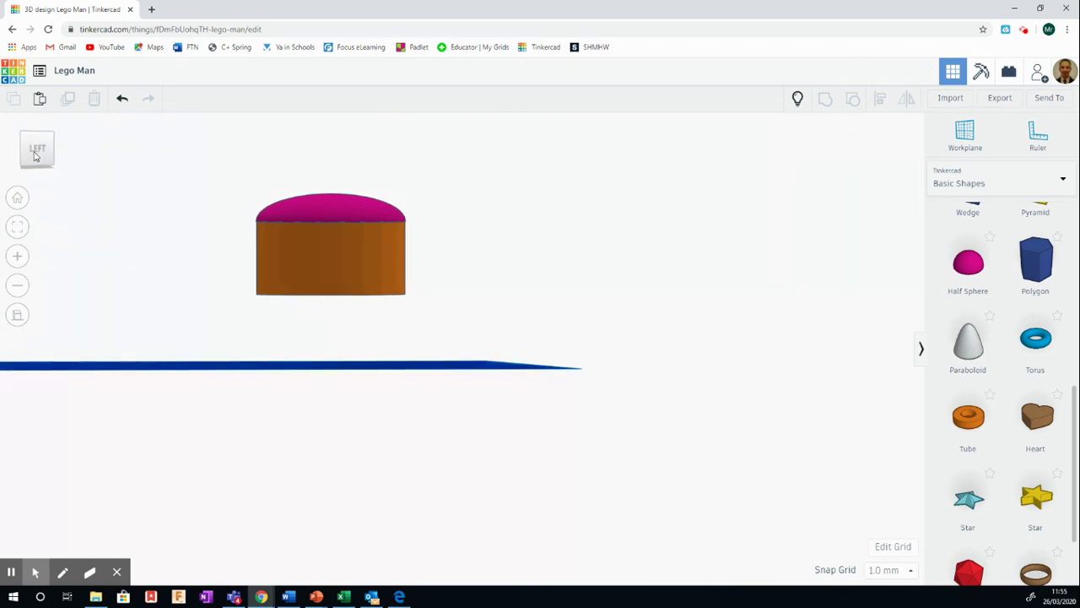
left_click(323, 216)
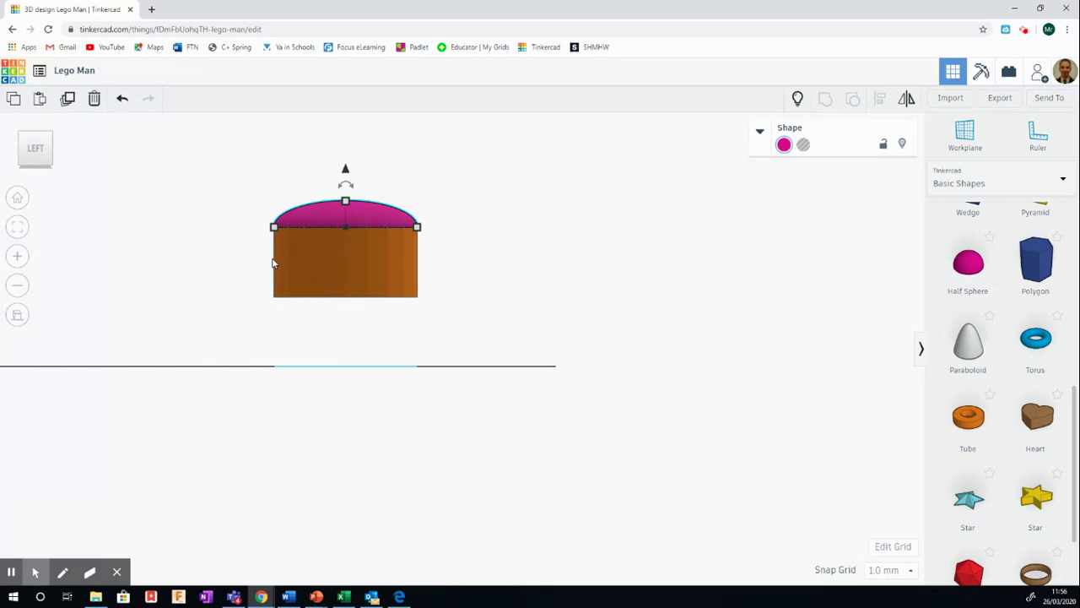
left_click(67, 98)
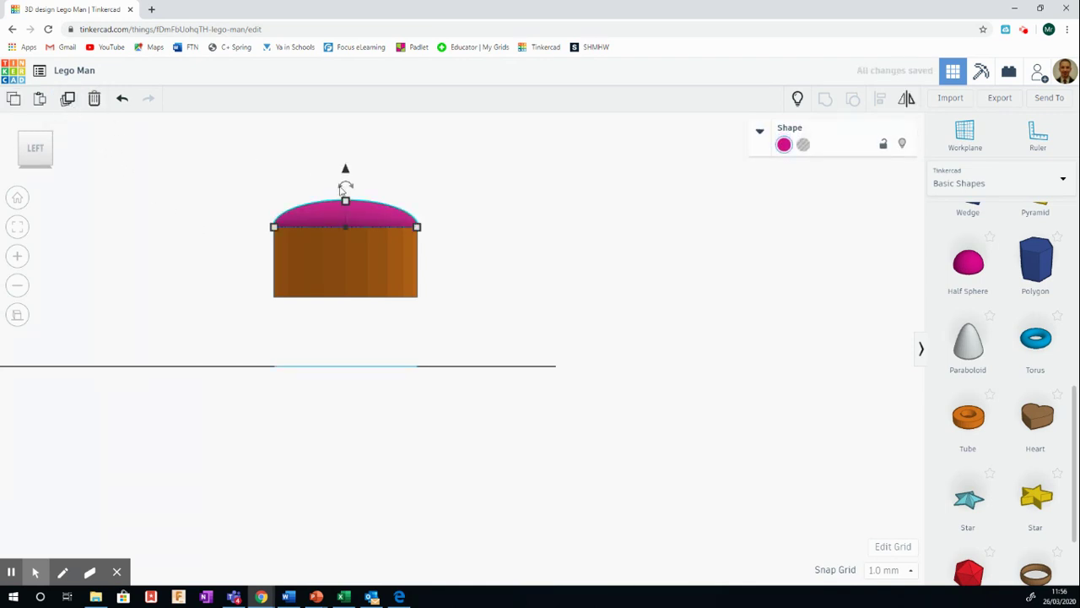
left_click_drag(341, 190, 357, 321)
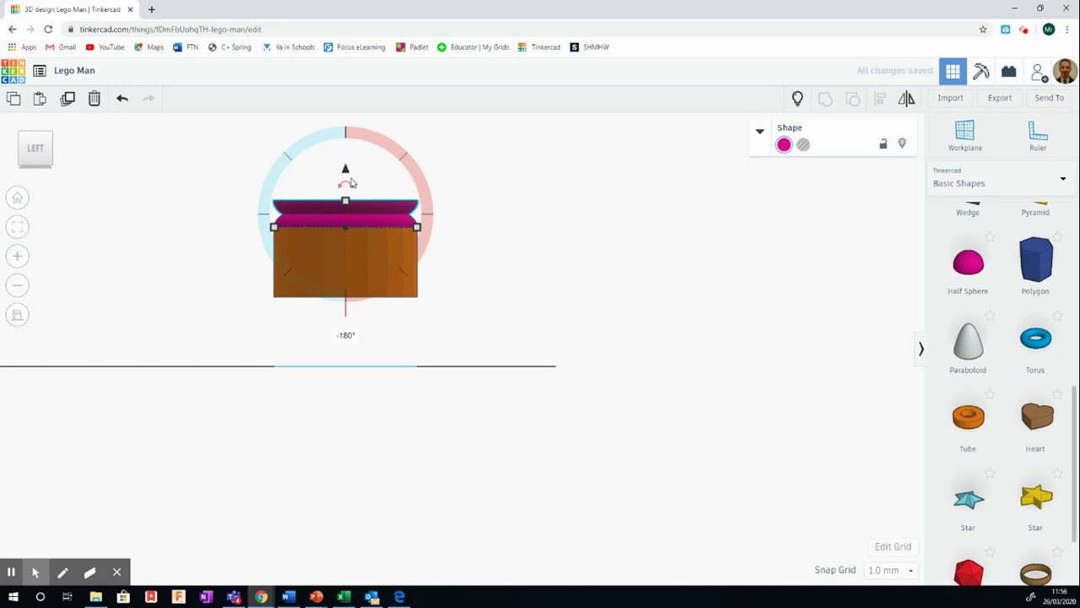
Step: Lower the flipped half sphere by 28 mm so its flat face meets the underside of the cylinder
left_click_drag(347, 180, 345, 272)
left_click(495, 278)
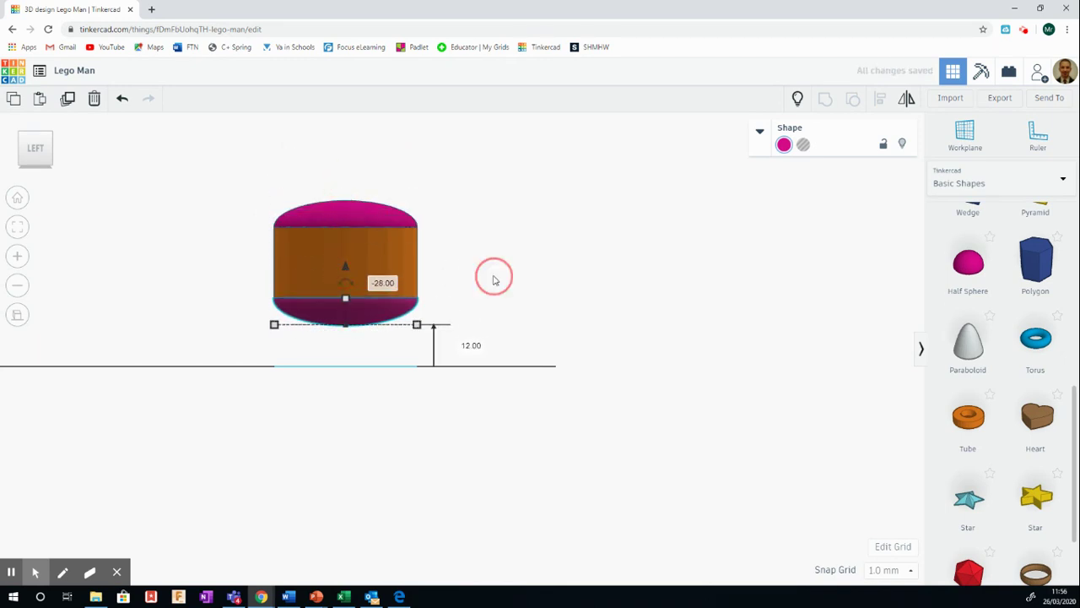
left_click(364, 315)
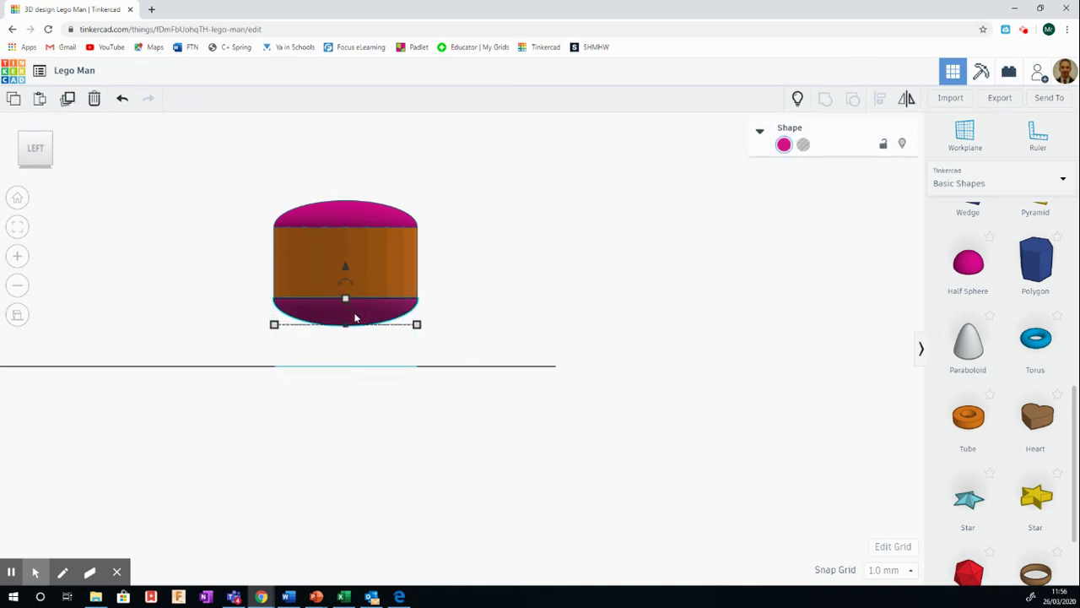
left_click(445, 321)
left_click(358, 315)
left_click_drag(345, 264, 344, 268)
left_click(194, 265)
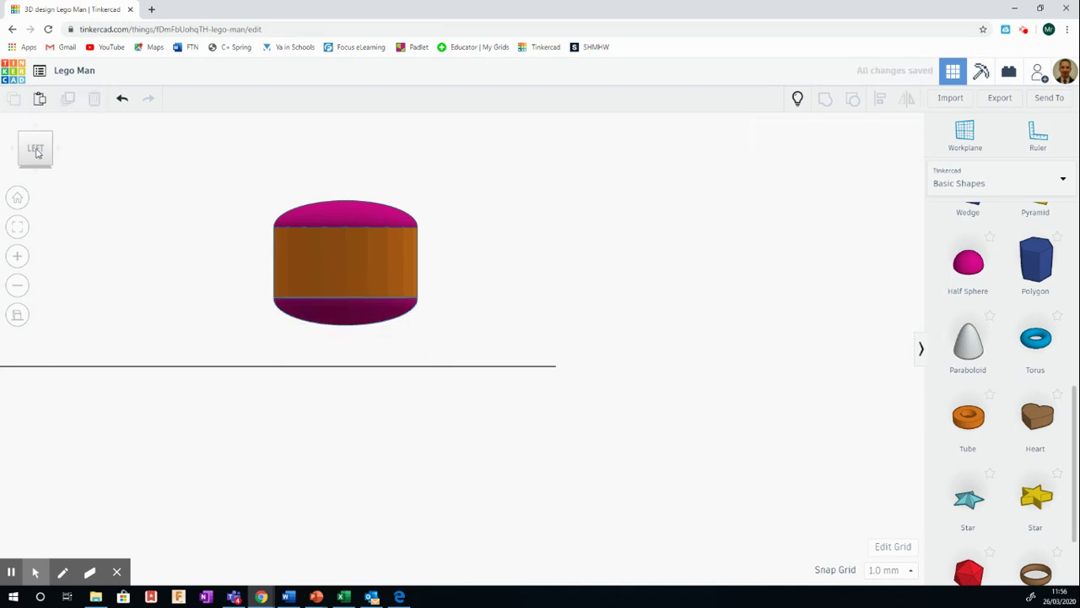
Step: From the back view, shift the lower half sphere sideways until it is centred under the cylinder
left_click(46, 152)
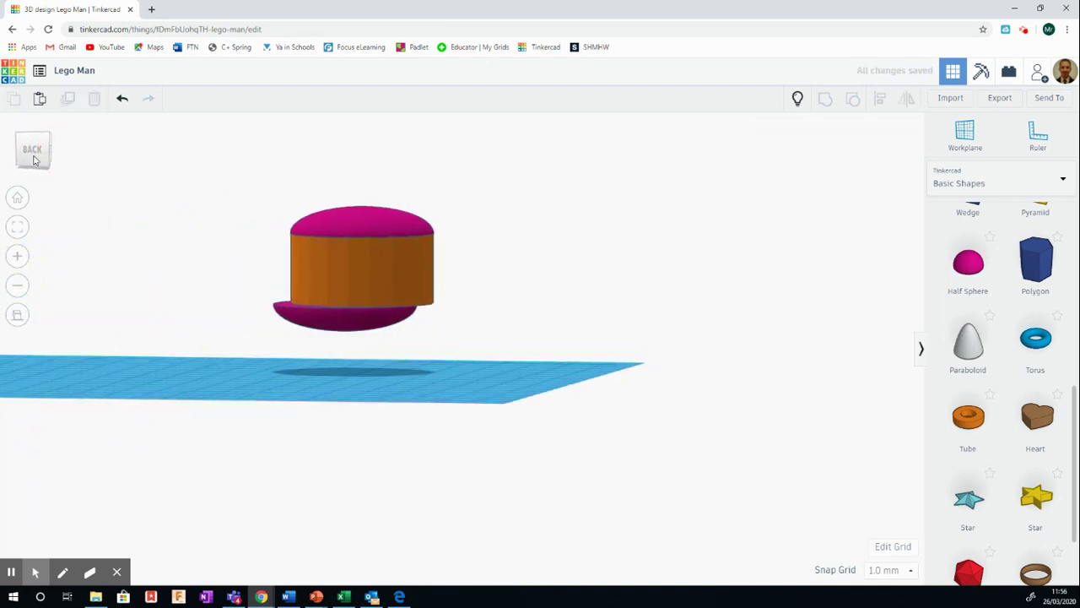
left_click(36, 159)
left_click(386, 320)
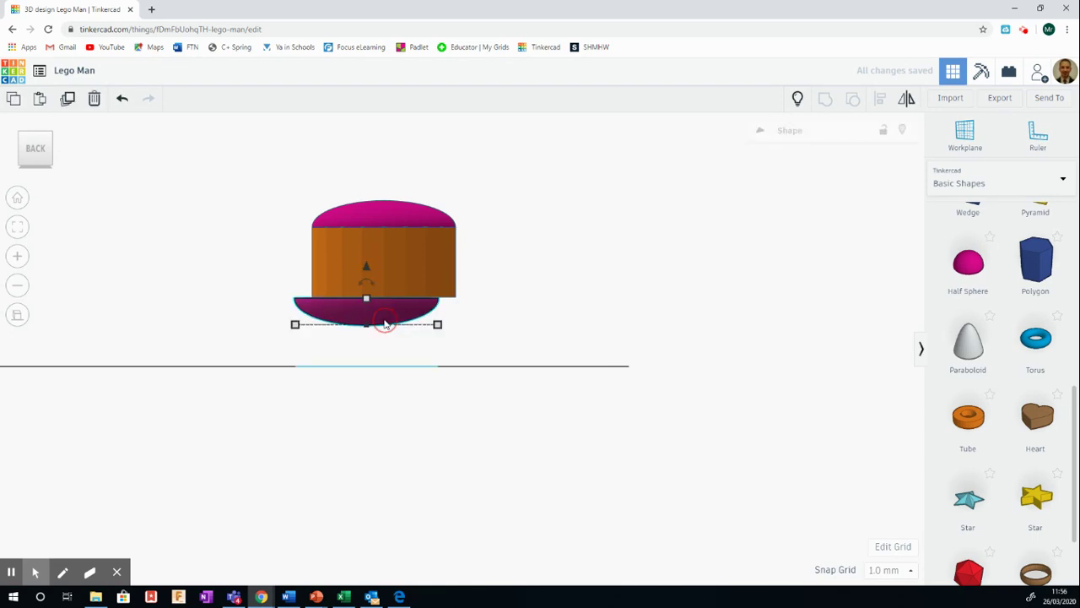
left_click_drag(386, 321, 400, 321)
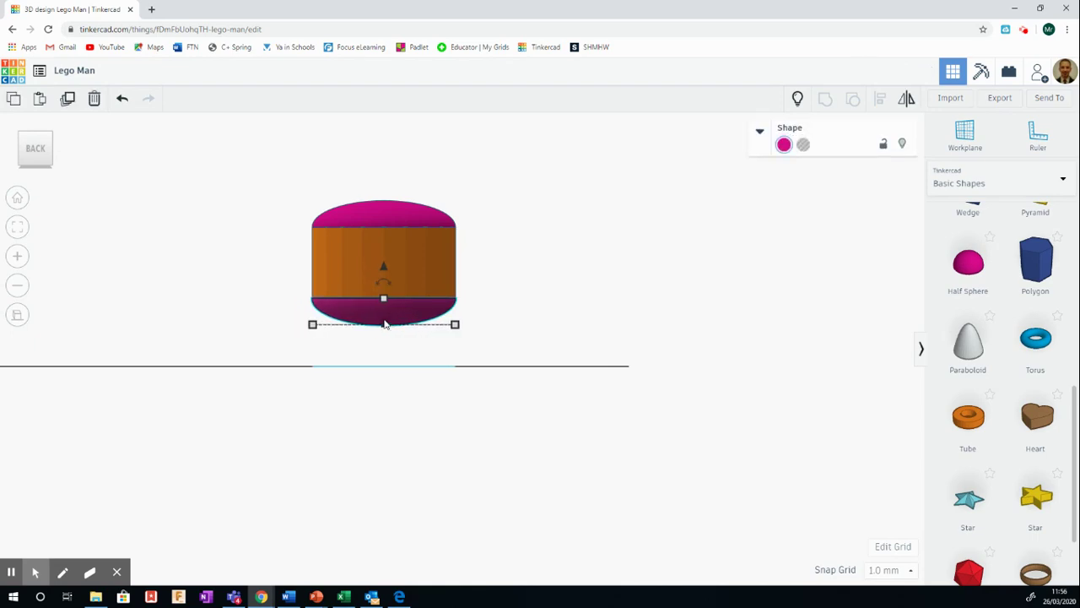
left_click(234, 227)
Step: Select the cylinder and both half spheres, colour them yellow and group them into one head
mouse_move(26, 150)
left_mouse_down()
mouse_move(8, 145)
mouse_move(38, 161)
left_mouse_up()
left_click(21, 227)
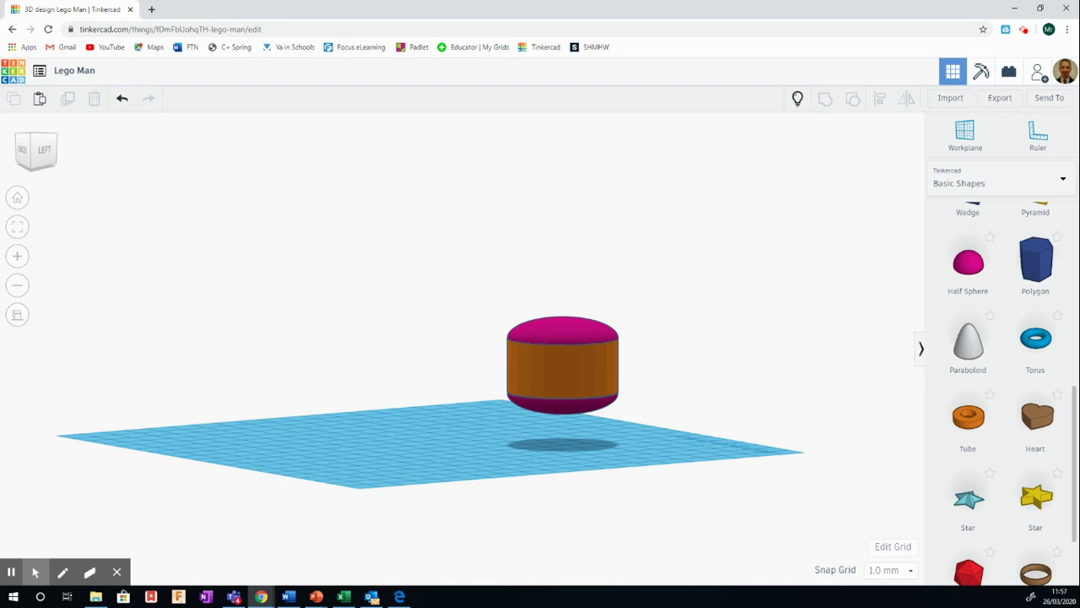
left_click_drag(466, 268, 667, 440)
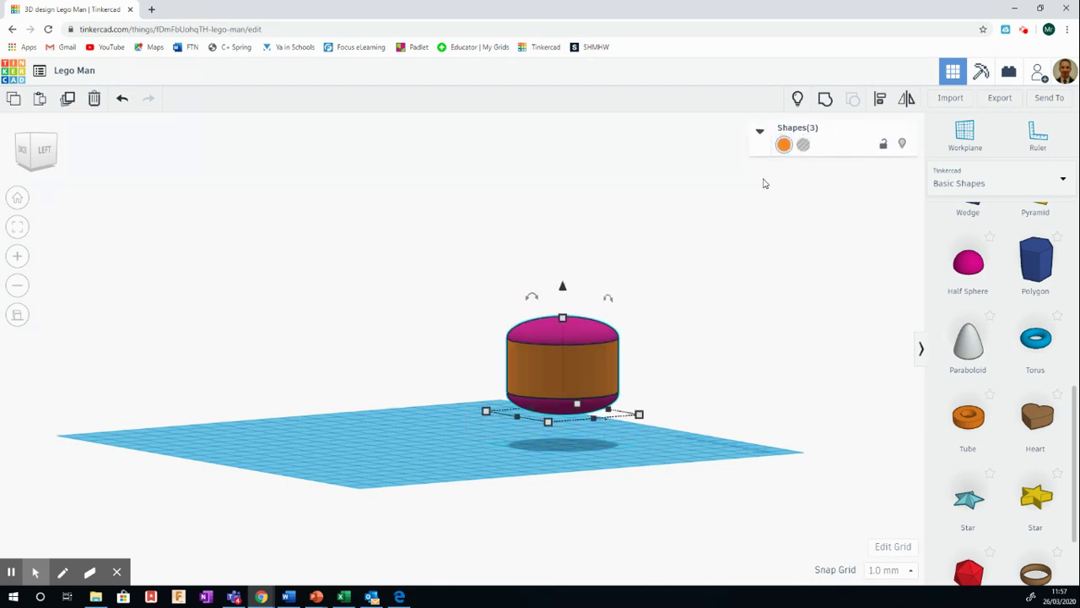
left_click(784, 144)
left_click(831, 211)
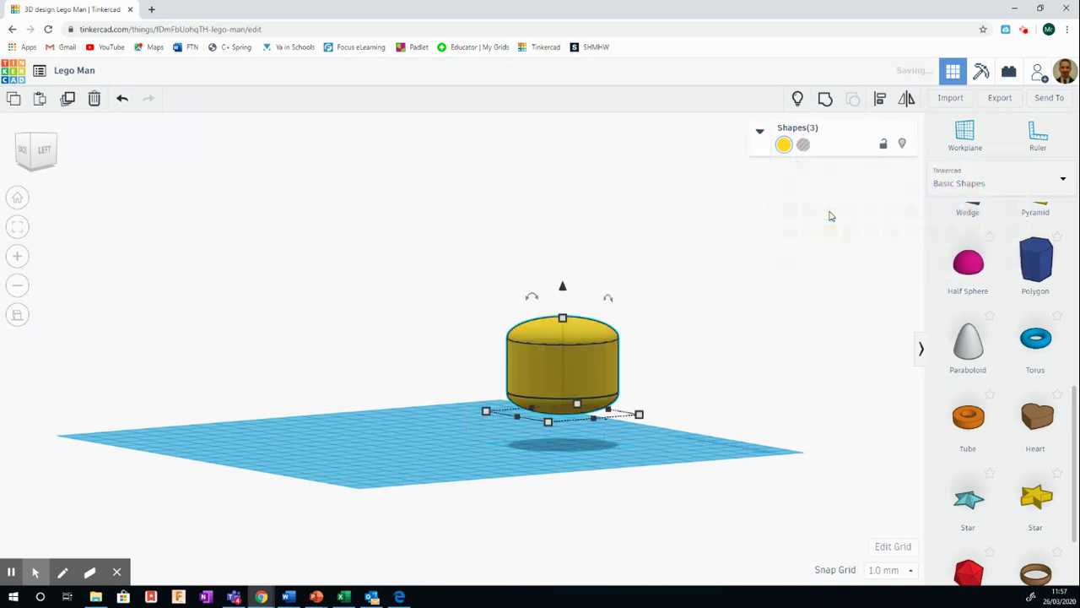
left_click(824, 99)
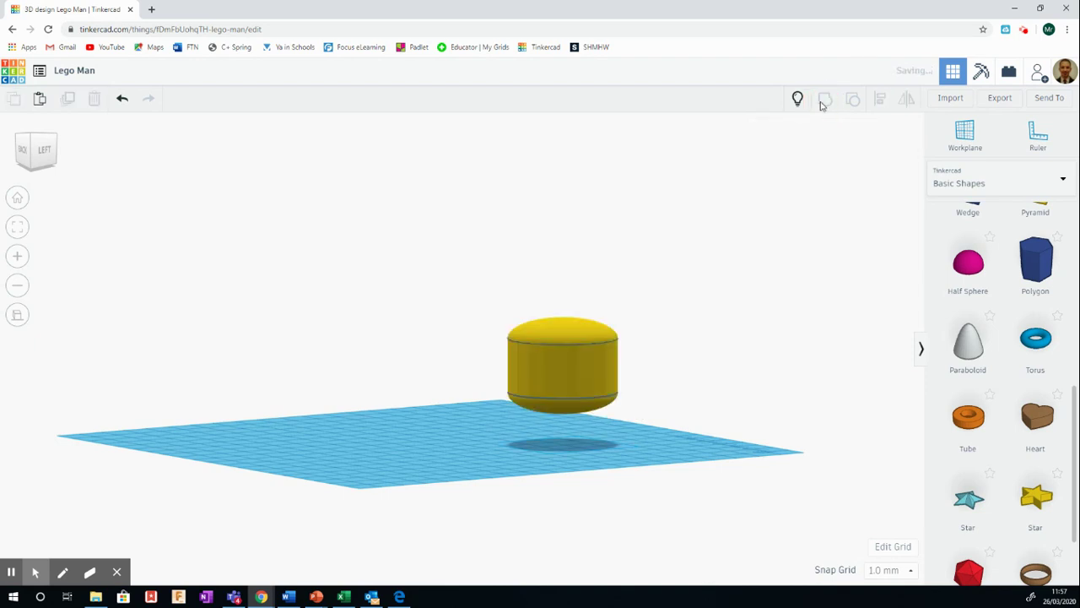
left_click(620, 335)
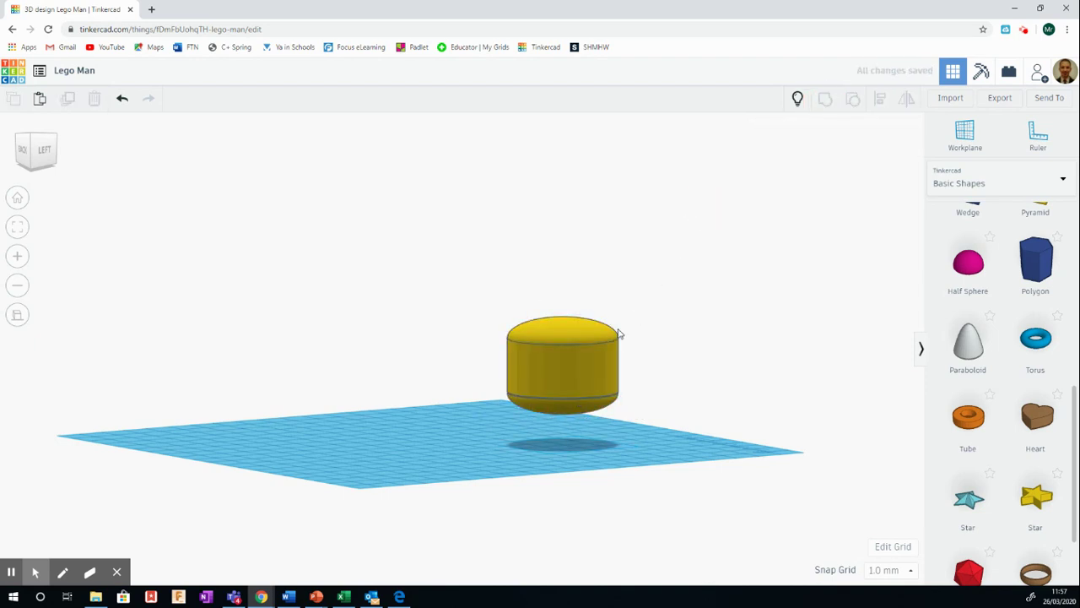
Step: Set the grouped head's height to 36 mm
left_click(591, 365)
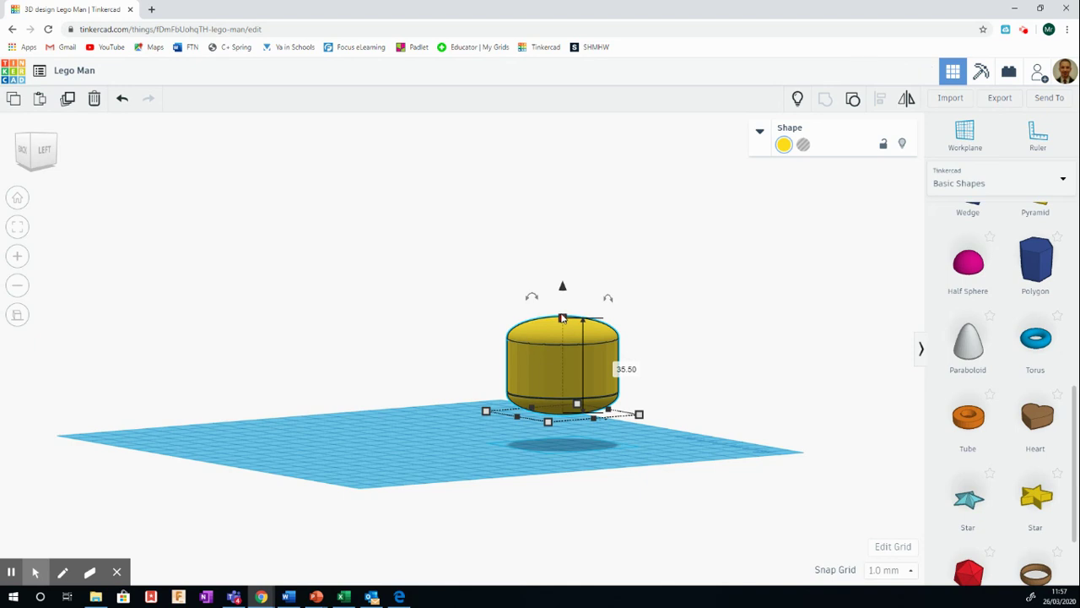
left_click(618, 365)
type("36")
key("Return")
left_click(699, 337)
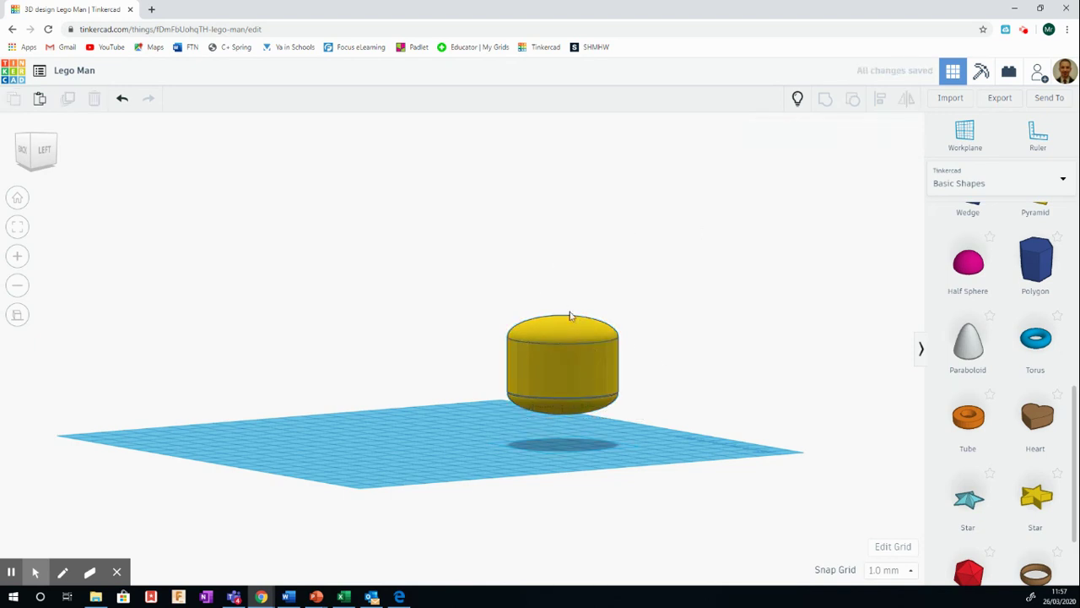
Step: Ungroup the yellow head back into its cylinder and two half spheres
left_click(41, 157)
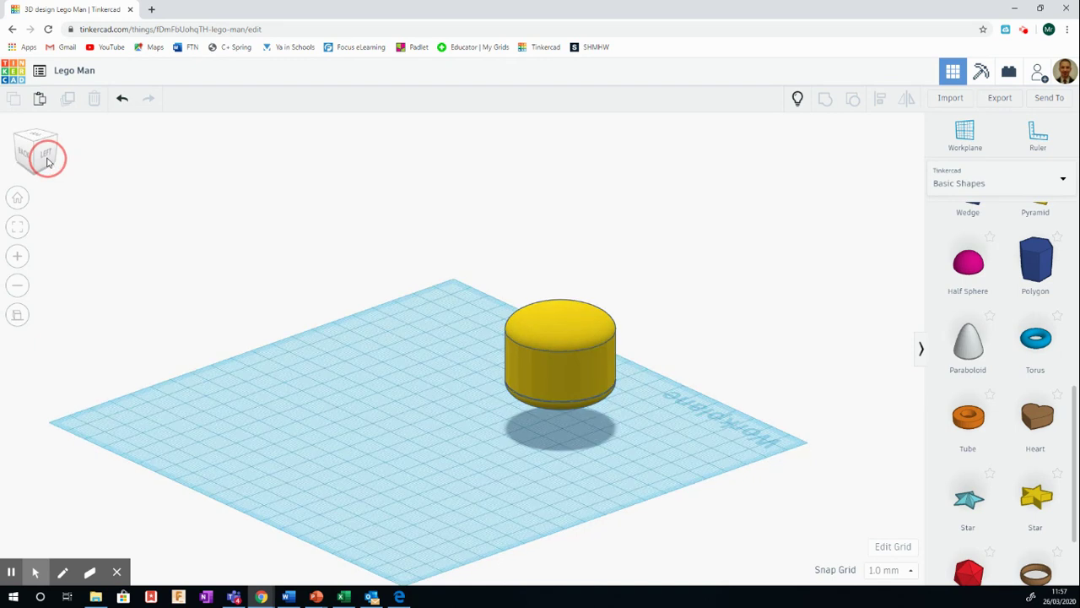
left_click(40, 157)
left_click(41, 157)
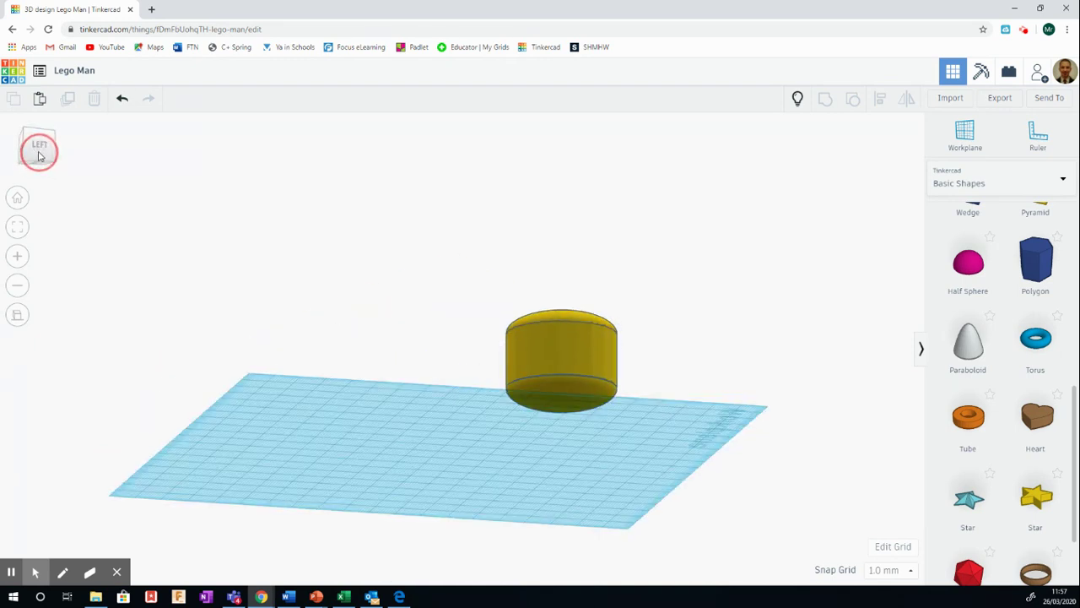
left_click(41, 156)
scroll(636, 415, "up", 5)
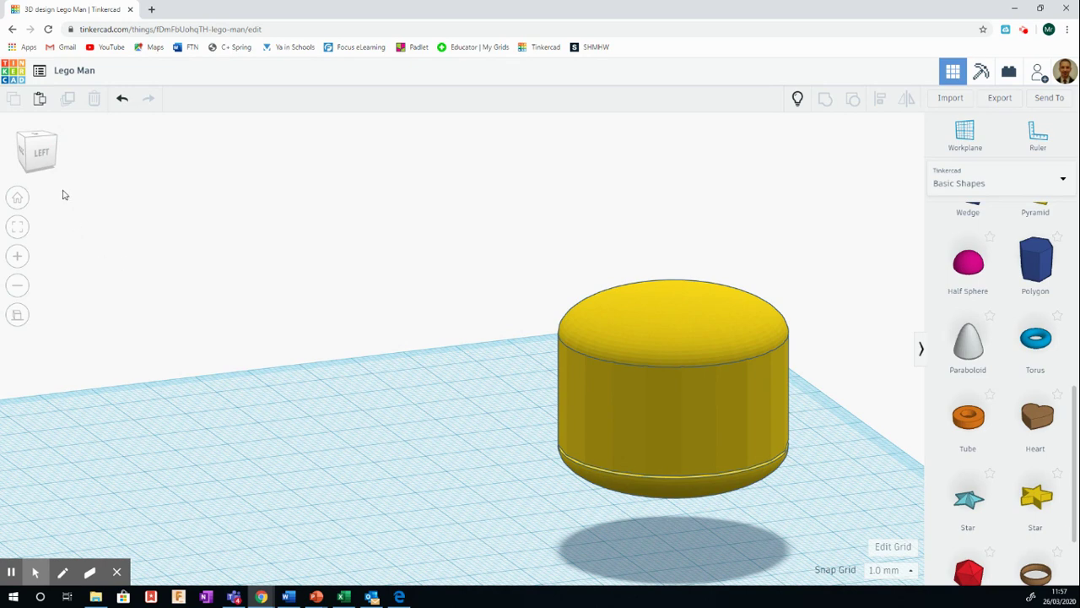
left_click(40, 156)
mouse_move(41, 155)
left_mouse_down()
mouse_move(54, 153)
mouse_move(24, 153)
mouse_move(54, 167)
left_mouse_up()
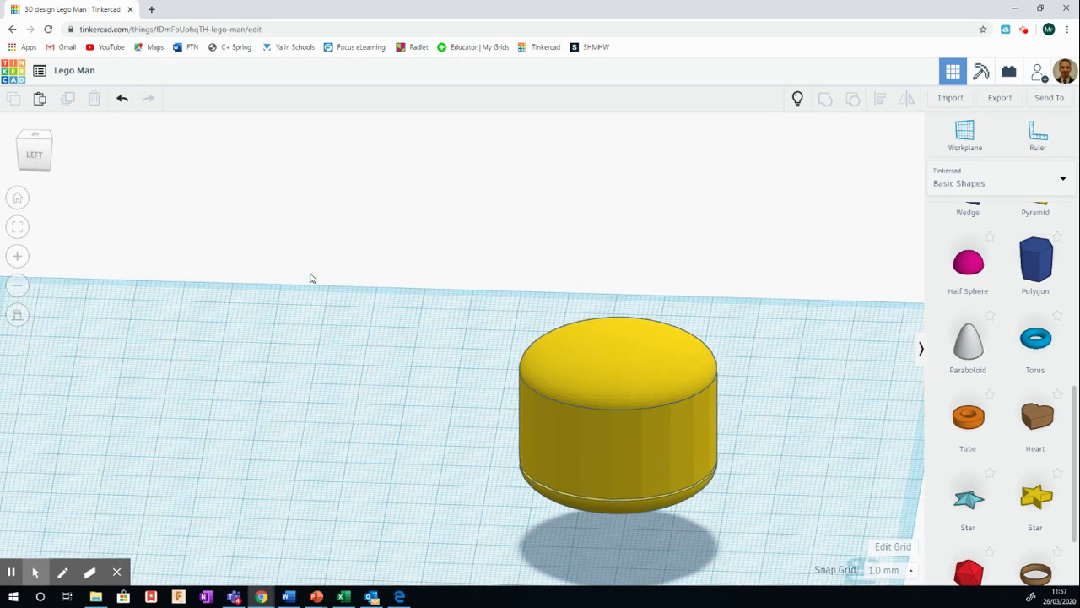
left_click(602, 403)
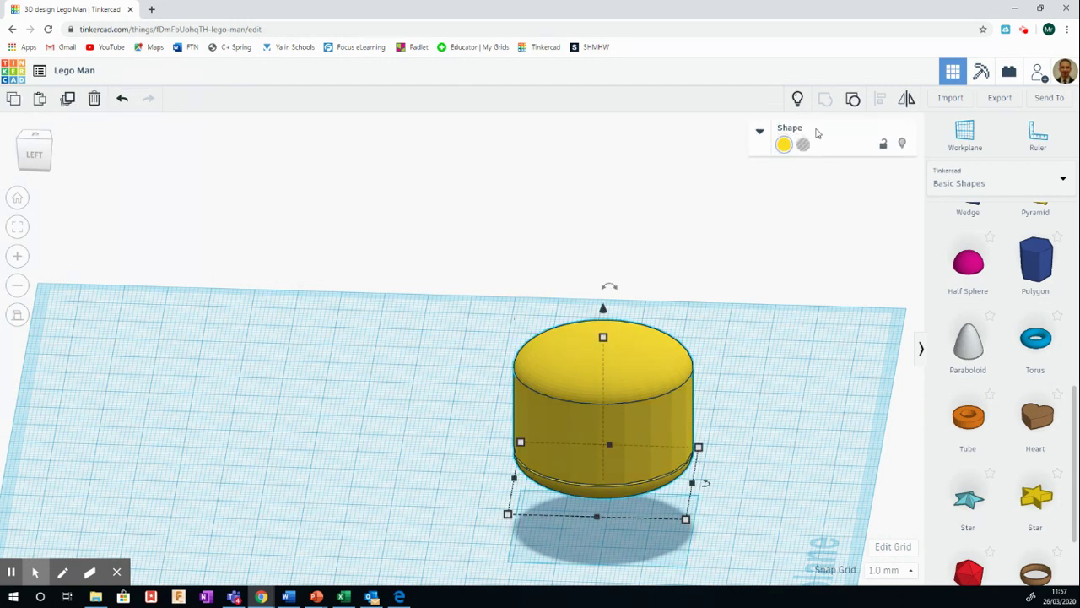
left_click(851, 100)
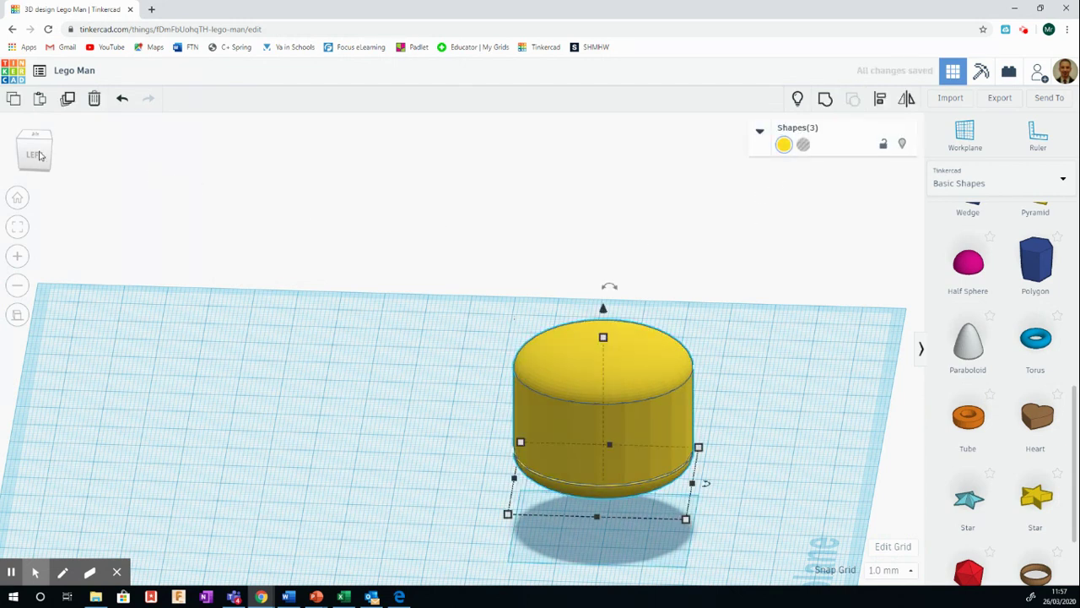
Step: Raise the lower half sphere by 1 mm to close the gap beneath the cylinder
left_click(39, 156)
left_click(258, 290)
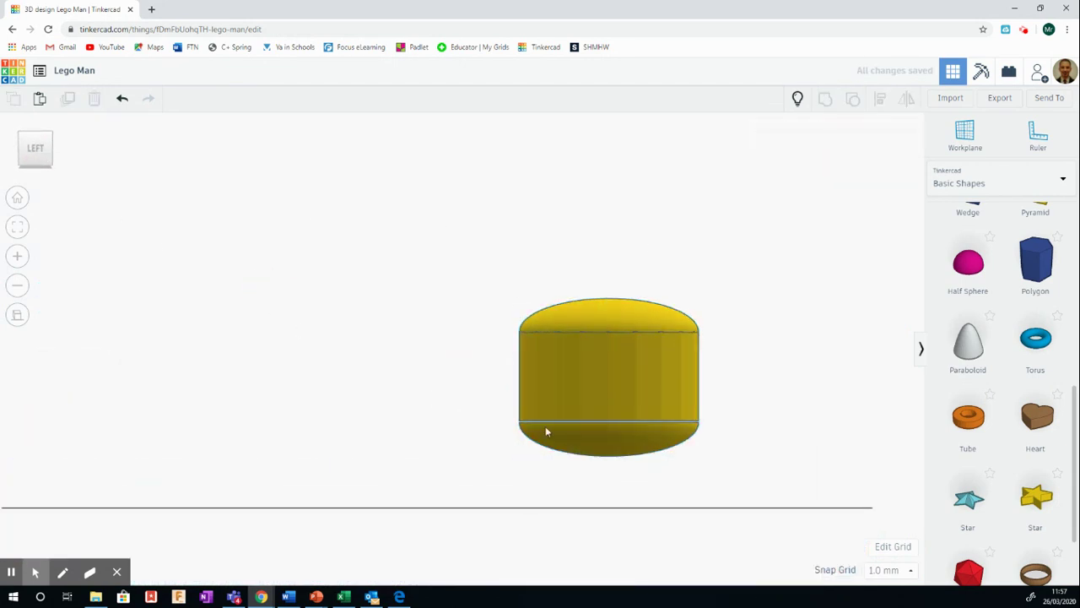
left_click(606, 448)
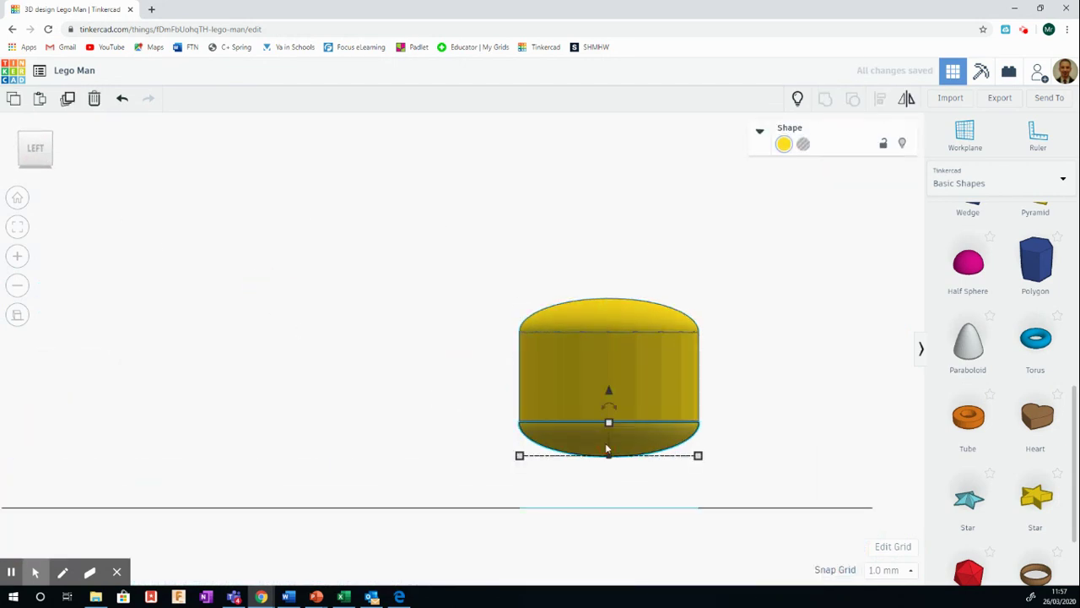
left_click(610, 389)
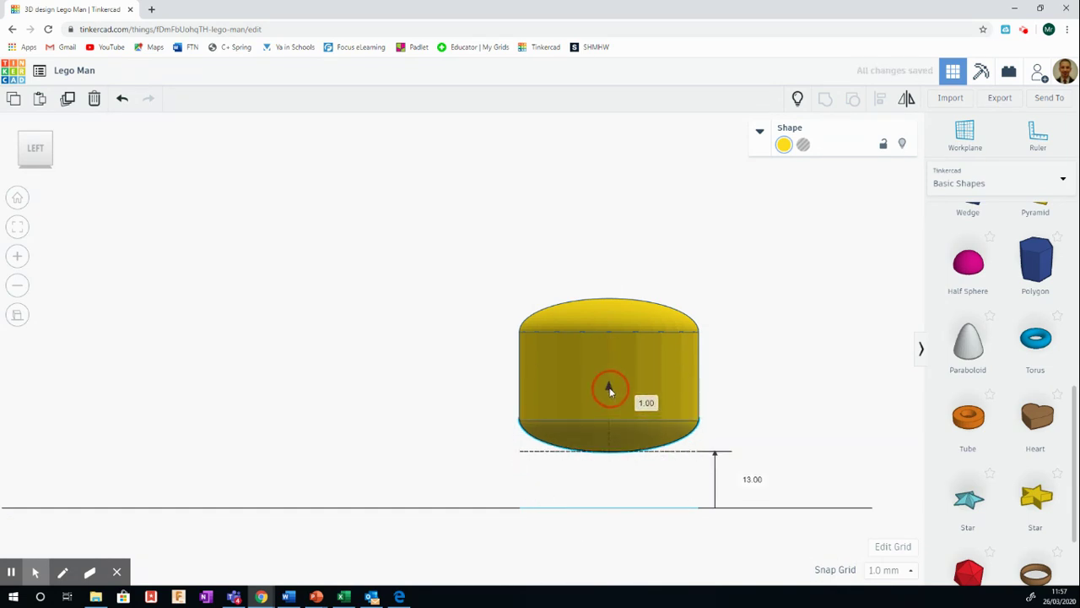
left_click(412, 393)
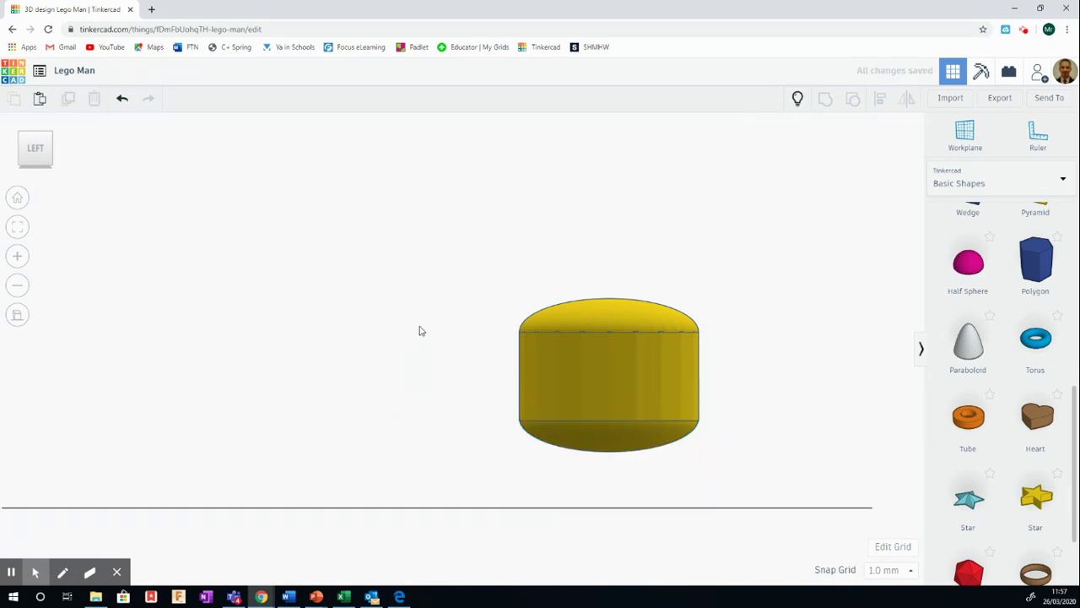
Step: Lower the upper half sphere slightly so it sits into the top of the yellow cylinder
left_click(611, 317)
left_click(610, 333)
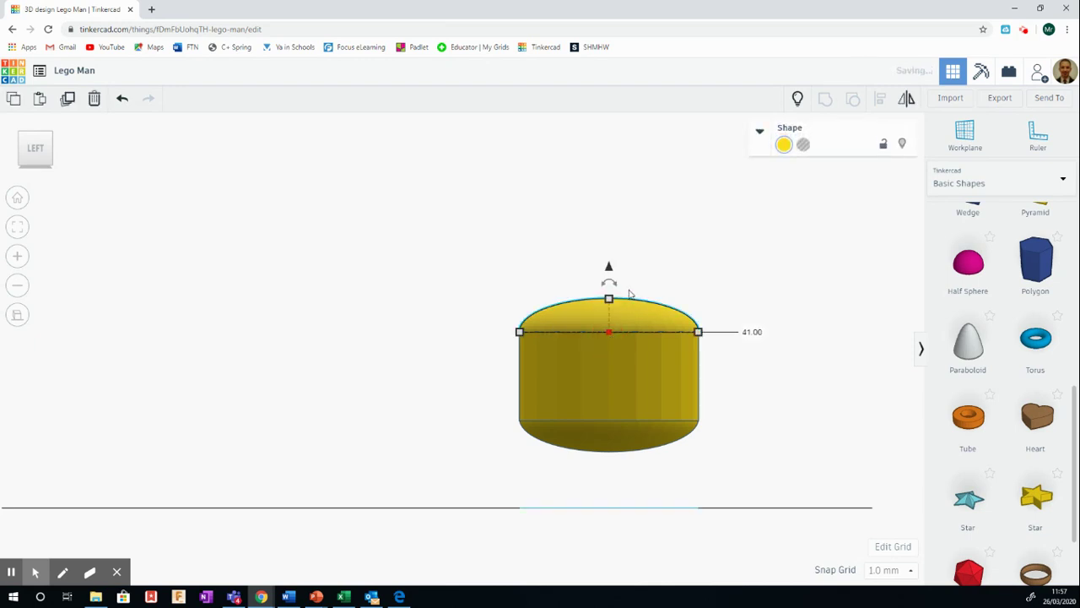
left_click(122, 100)
left_click(718, 292)
left_click(640, 320)
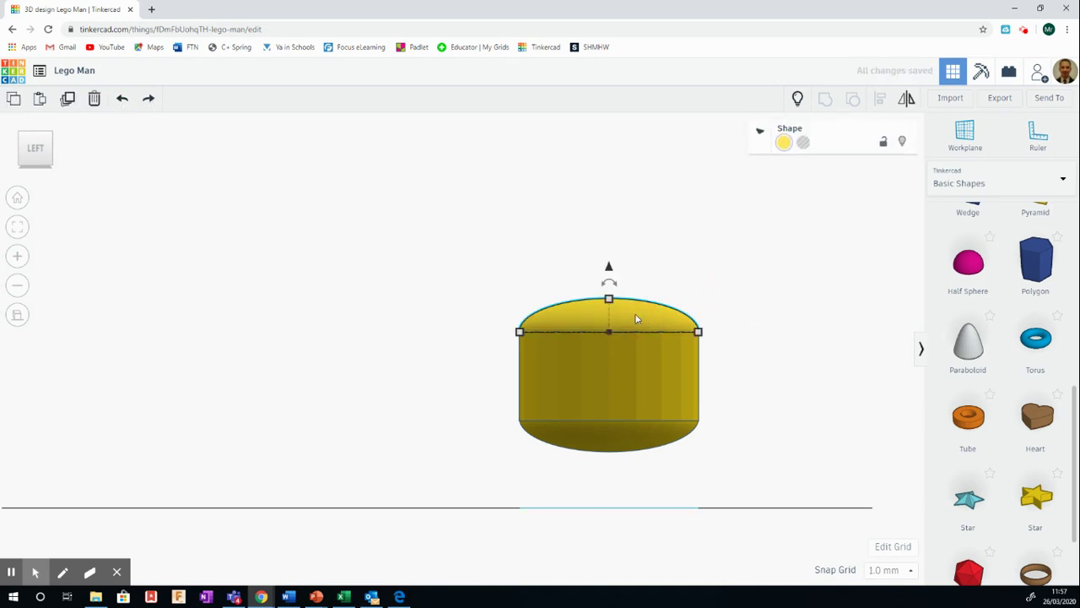
left_click_drag(609, 267, 609, 270)
left_click(720, 275)
Step: Try grouping the cylinder and both half spheres, check the head from behind, and undo the grouping
left_click_drag(477, 268, 751, 465)
left_click(827, 97)
left_click(583, 202)
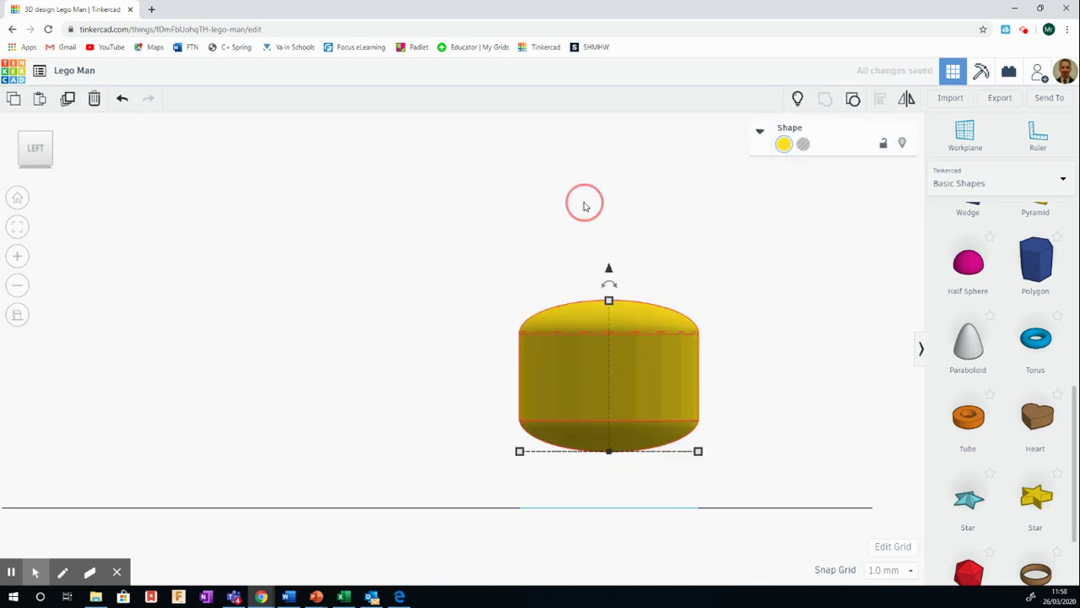
left_click(40, 153)
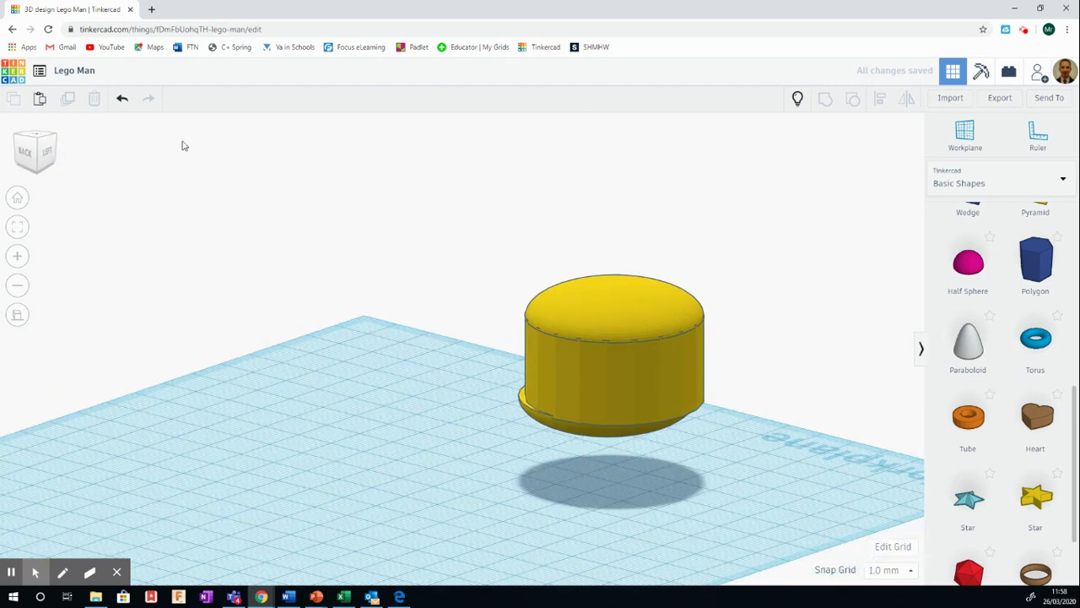
left_click(120, 100)
Step: Shift the lower half sphere sideways in the back view until it lines up with the cylinder's sides
left_click(25, 155)
left_click(473, 428)
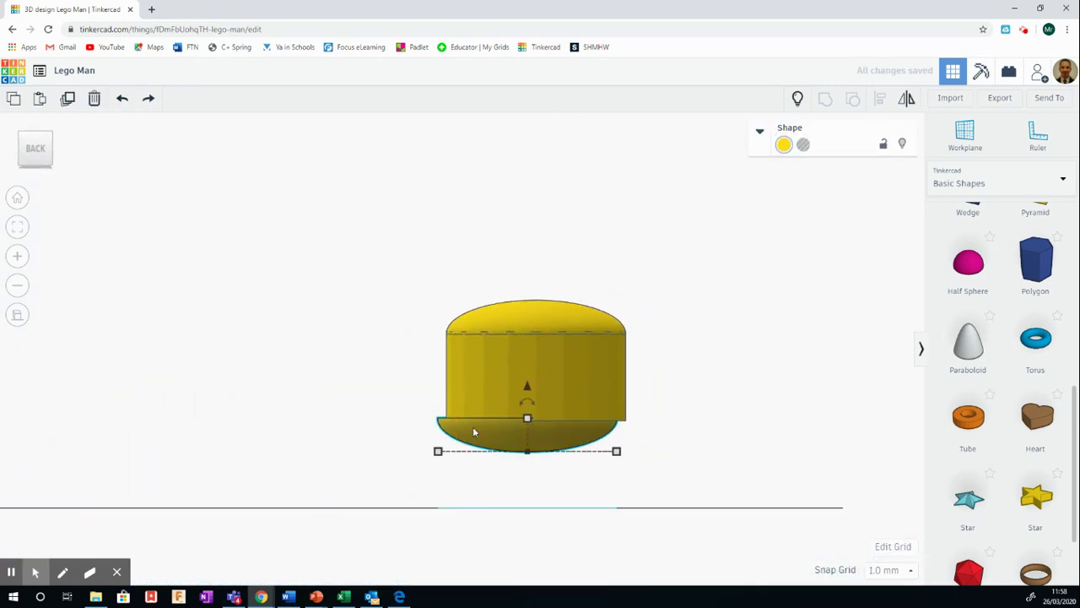
left_click(251, 241)
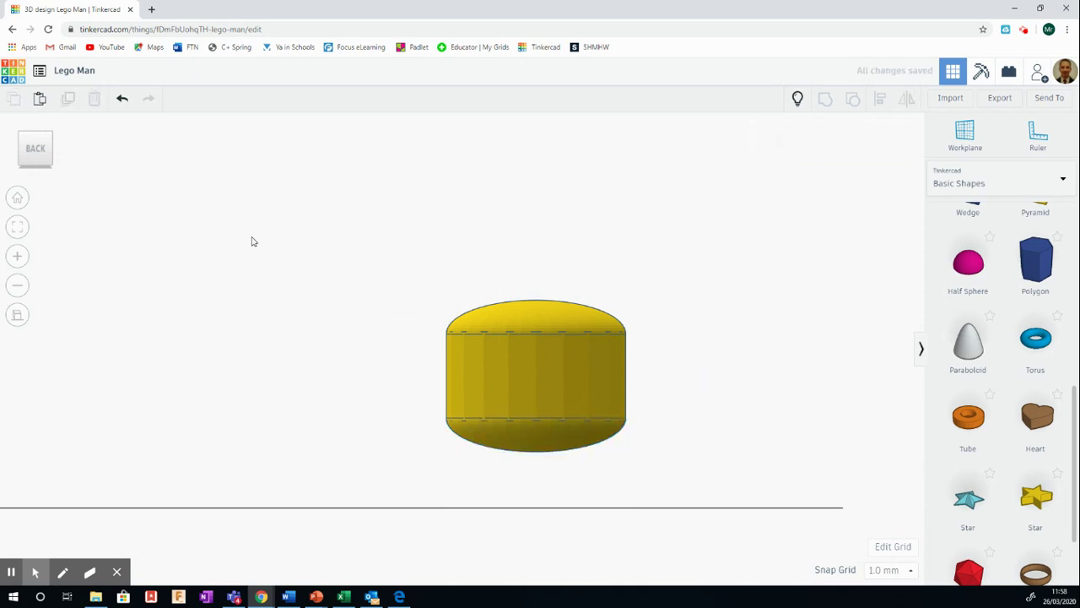
Step: Group the yellow cylinder and both aligned half spheres into one head
left_click_drag(39, 145, 25, 165)
left_click_drag(378, 268, 787, 503)
left_click(827, 99)
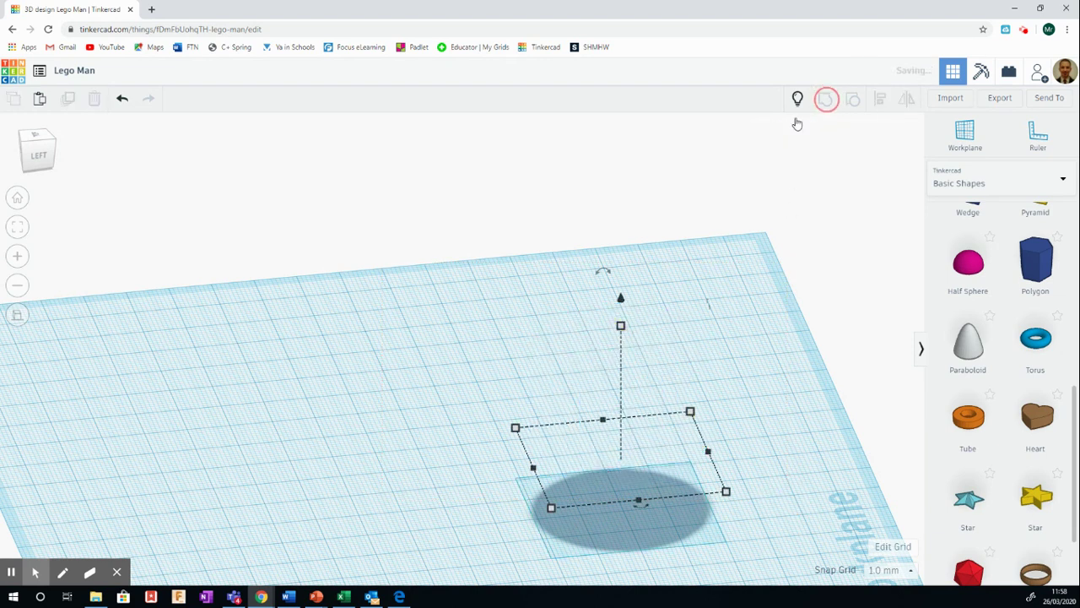
left_click(688, 209)
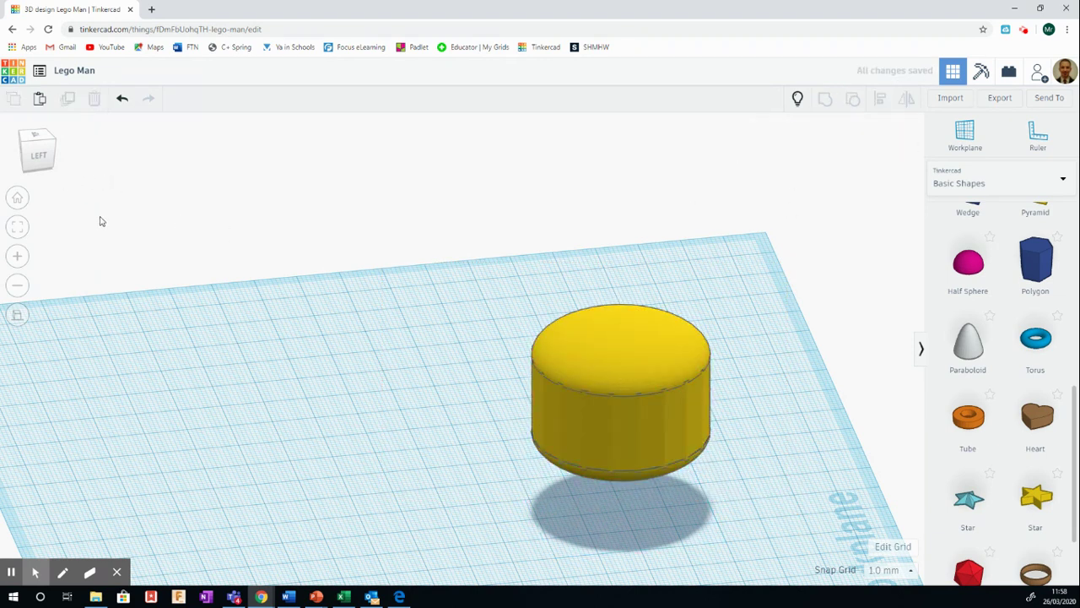
Step: Add a solid cylinder to the workplane in front of the head and set its width and length to 20 mm
scroll(99, 221, "down", 3)
left_click(41, 153)
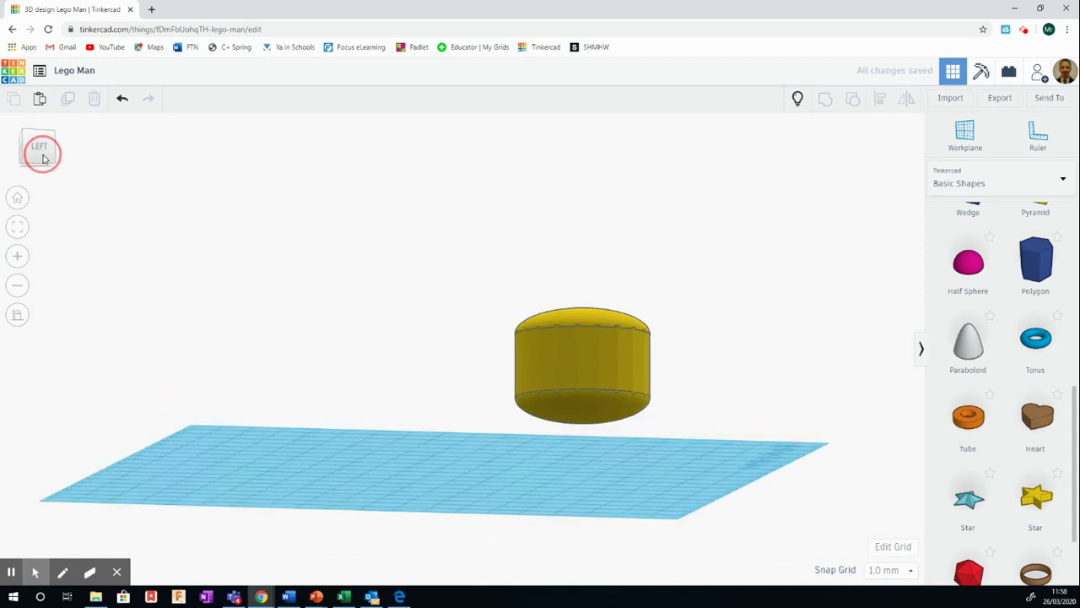
left_click_drag(42, 157, 32, 160)
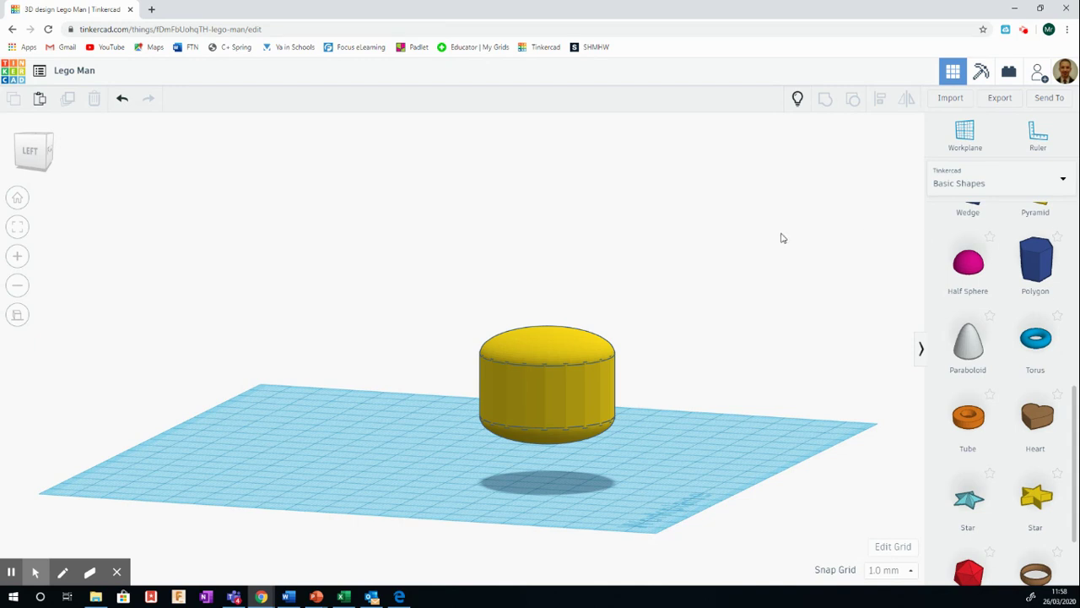
left_click_drag(17, 148, 35, 150)
scroll(1044, 335, "up", 5)
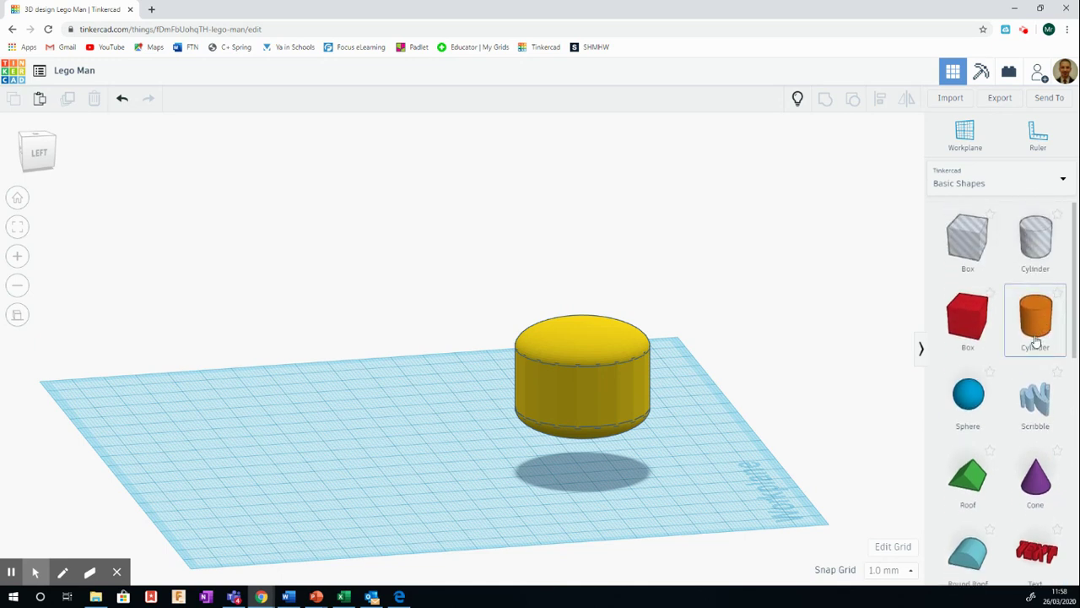
left_click_drag(1027, 331, 516, 510)
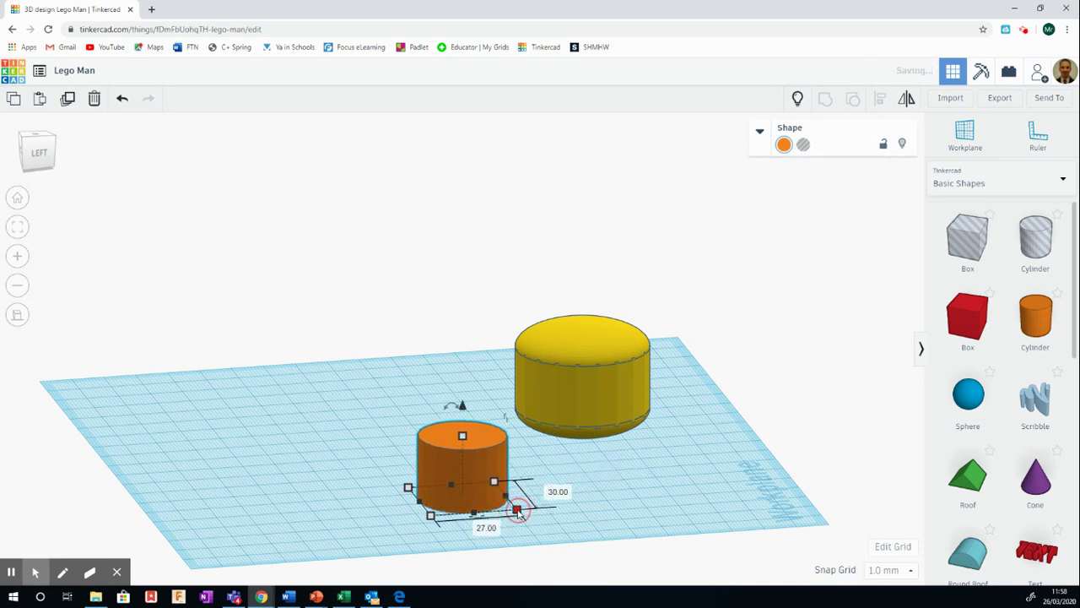
left_click(477, 528)
type("20")
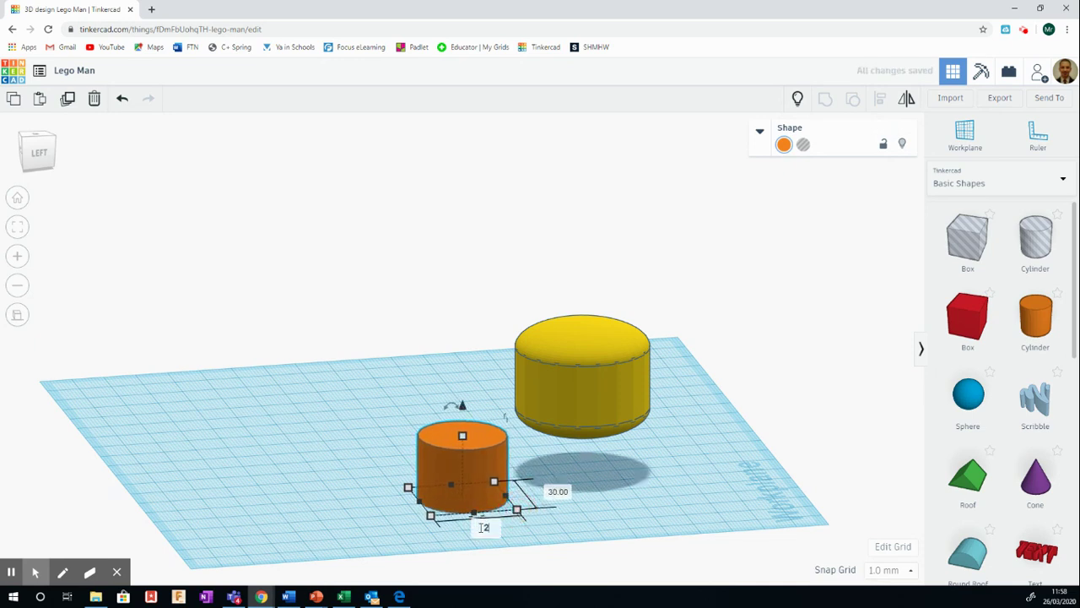
key("Tab")
type("2")
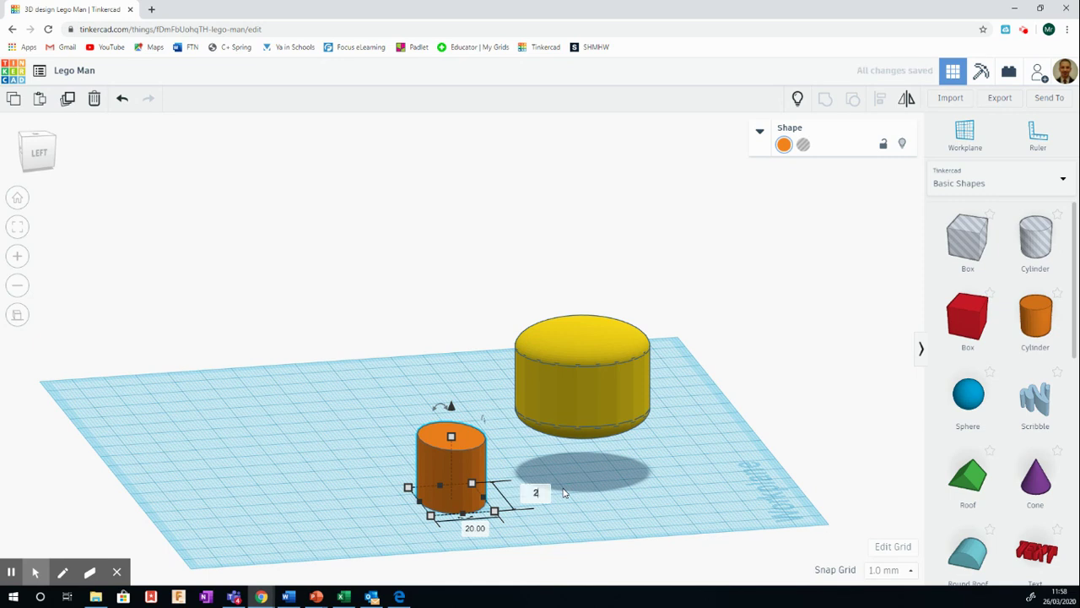
type("0")
key("Return")
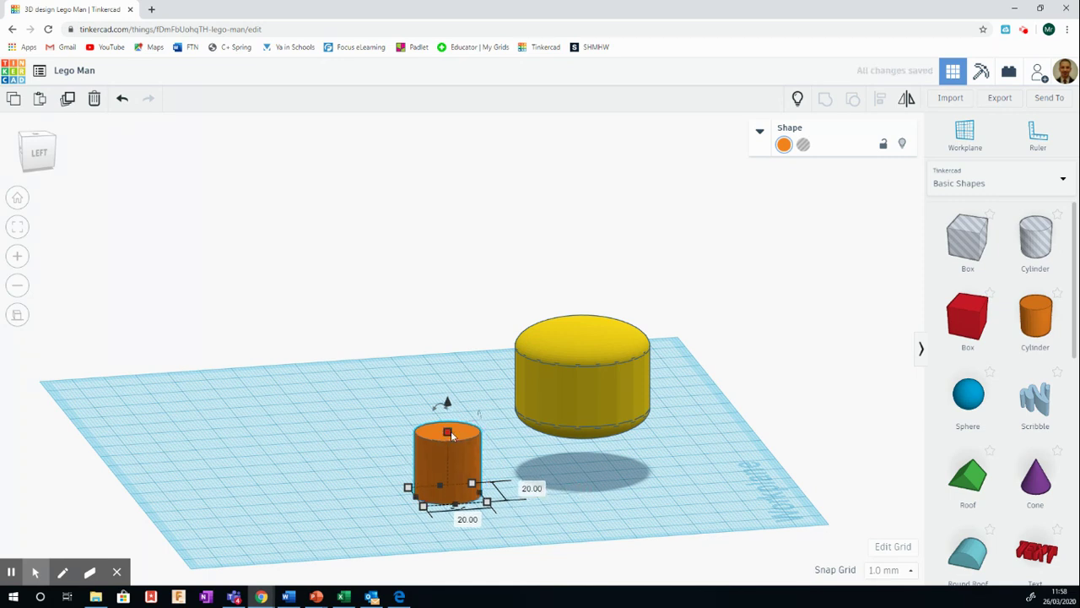
Step: Set the new orange cylinder's height to 8 mm
left_click_drag(449, 433, 448, 459)
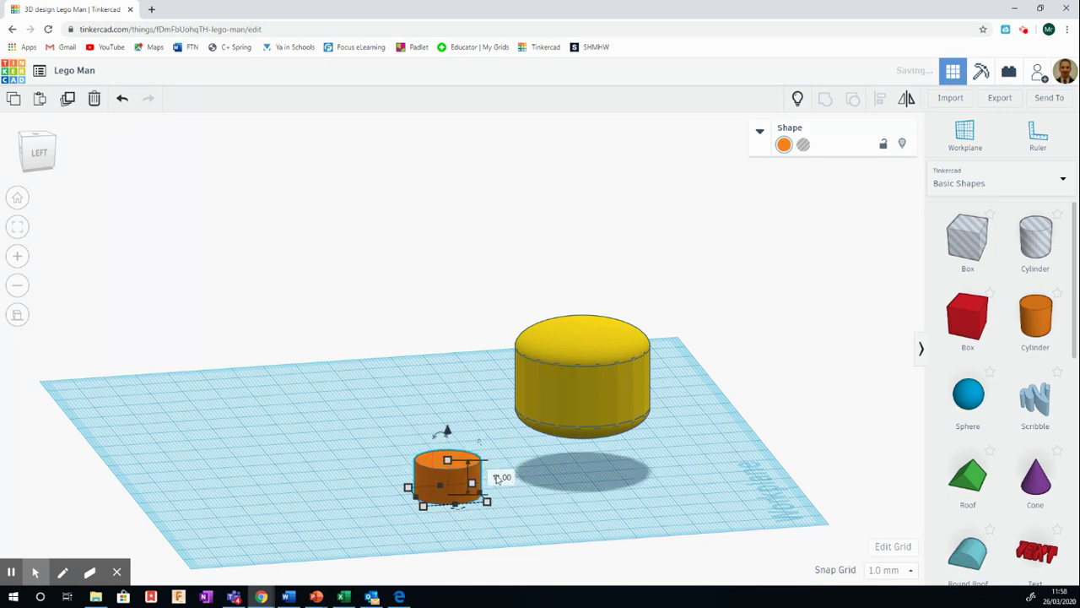
left_click(501, 476)
type("8")
left_click(552, 477)
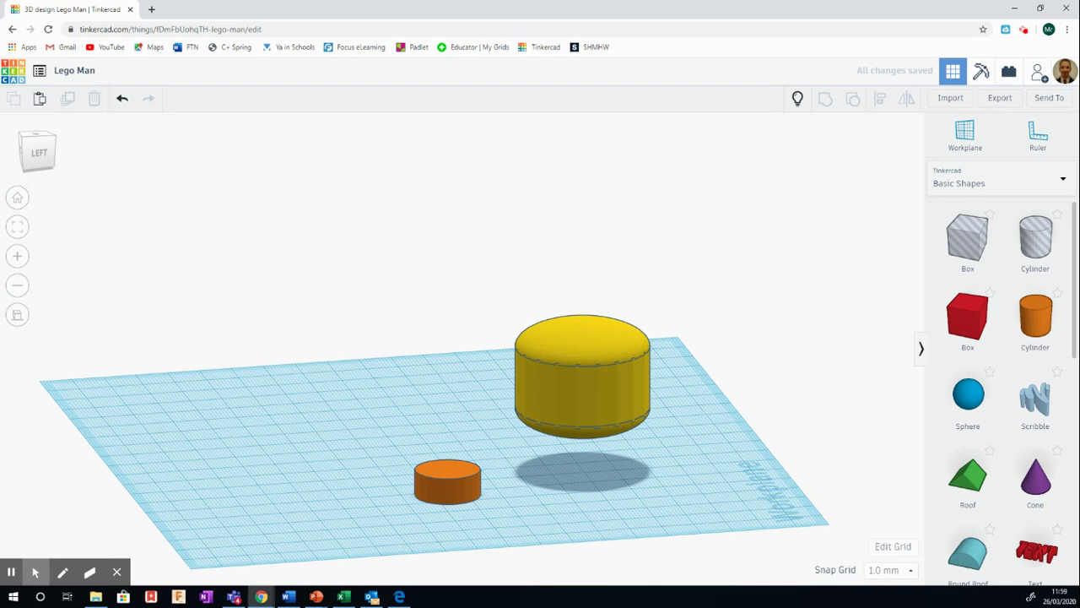
Step: Duplicate the 8 mm high orange cylinder and place the copy beside it, nearer the head's shadow
scroll(438, 437, "up", 2)
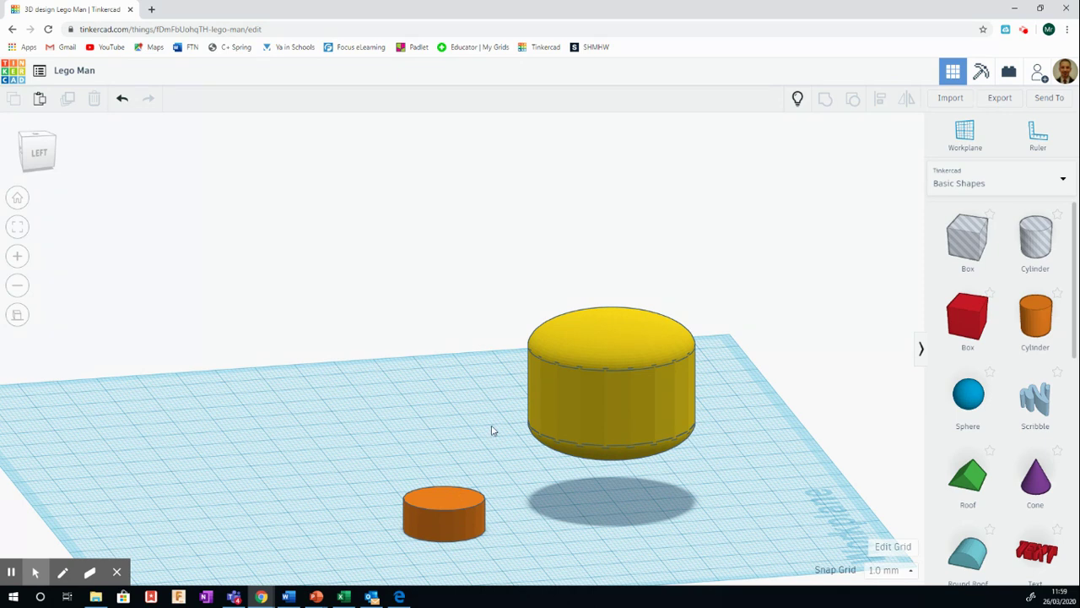
scroll(492, 431, "down", 2)
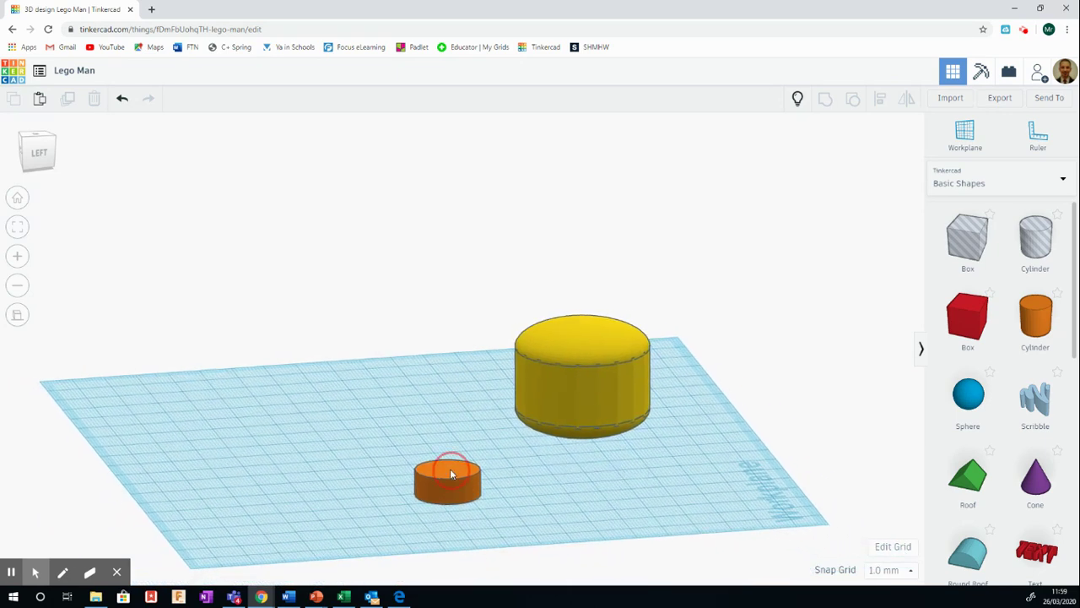
left_click(450, 471)
left_click(68, 98)
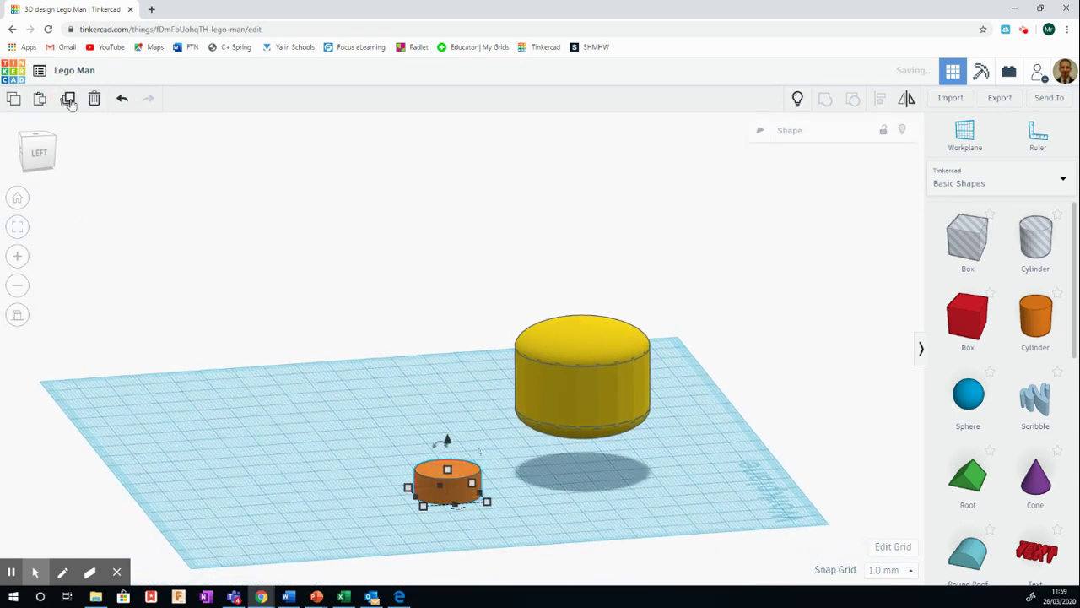
left_click_drag(469, 477, 553, 469)
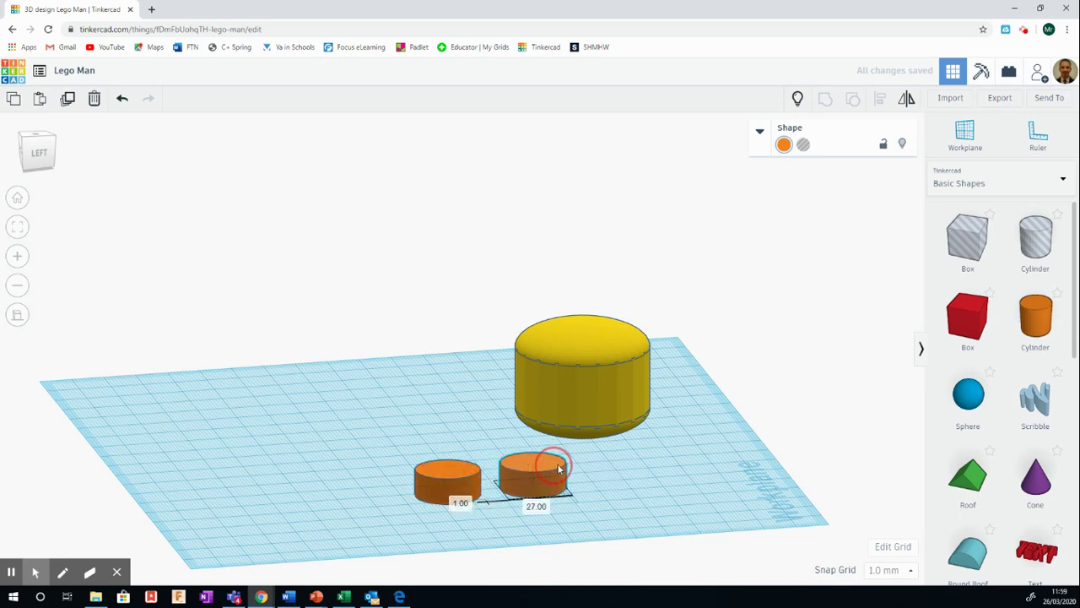
left_click(653, 466)
Step: Set the copied cylinder's width and length to 13 mm each
left_click(541, 474)
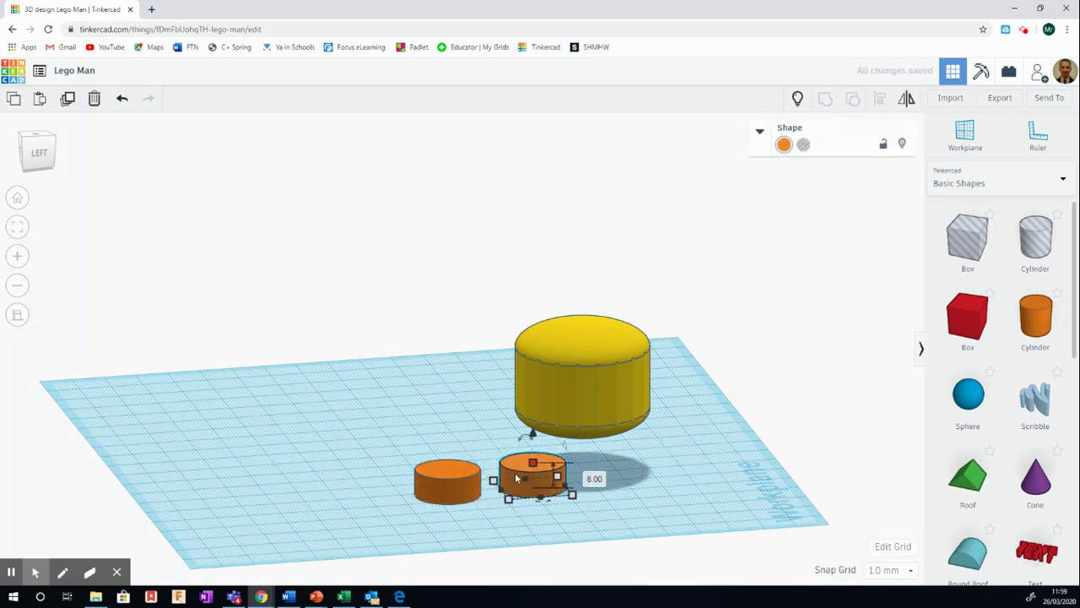
left_click(26, 227)
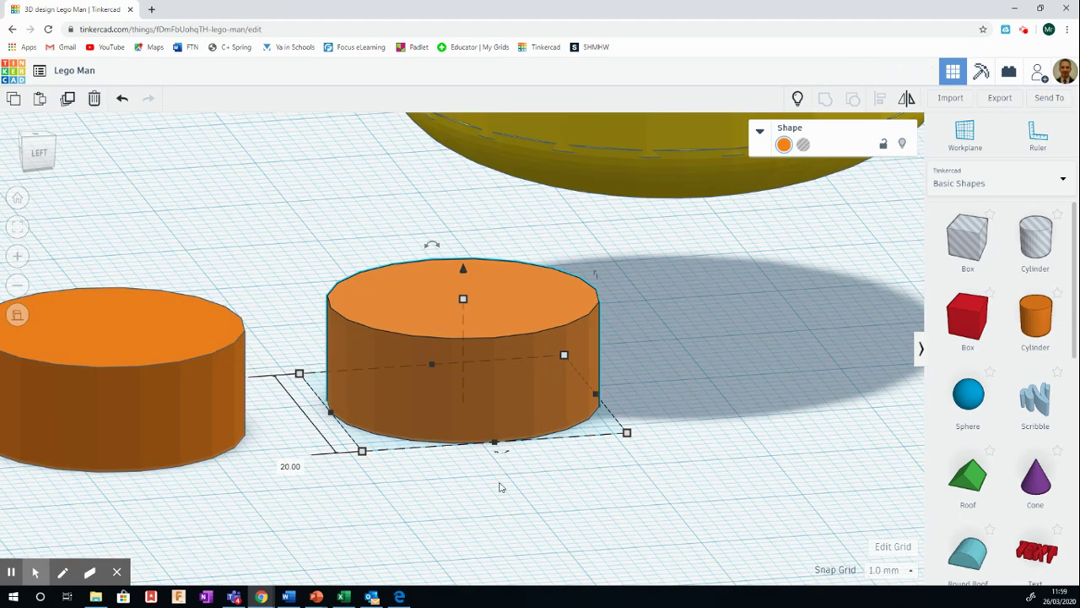
left_click(500, 487)
left_click(497, 440)
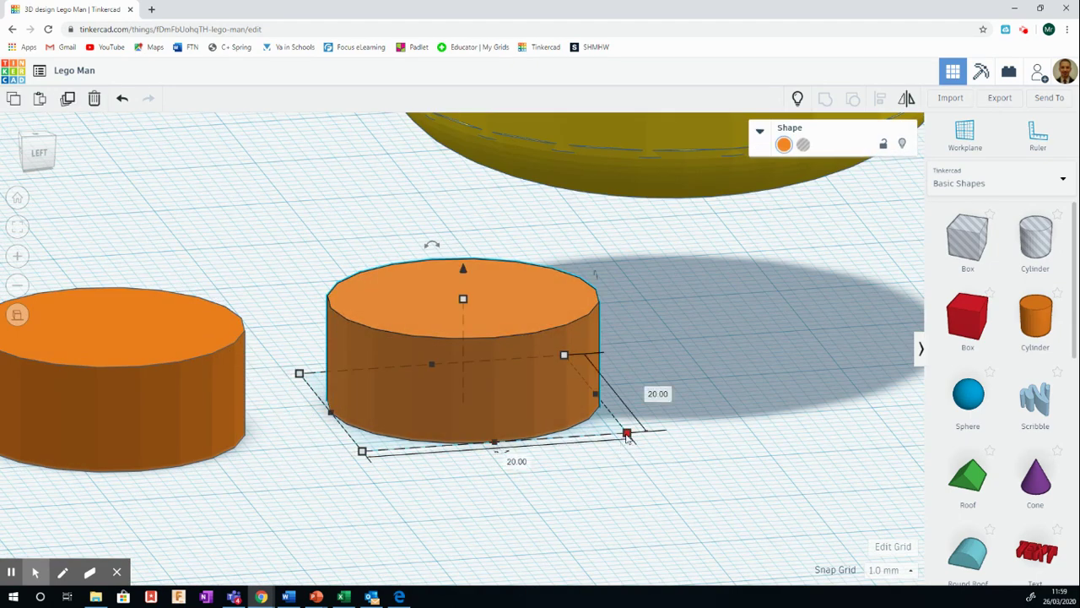
left_click_drag(627, 435, 639, 448)
left_click(520, 472)
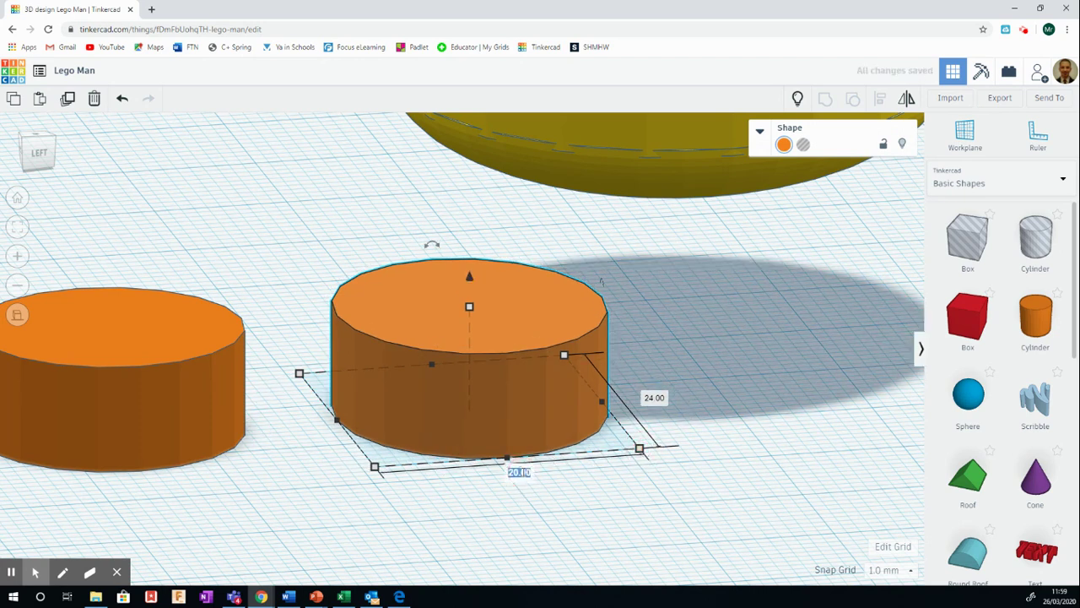
key("BackSpace")
type("13")
left_click(653, 395)
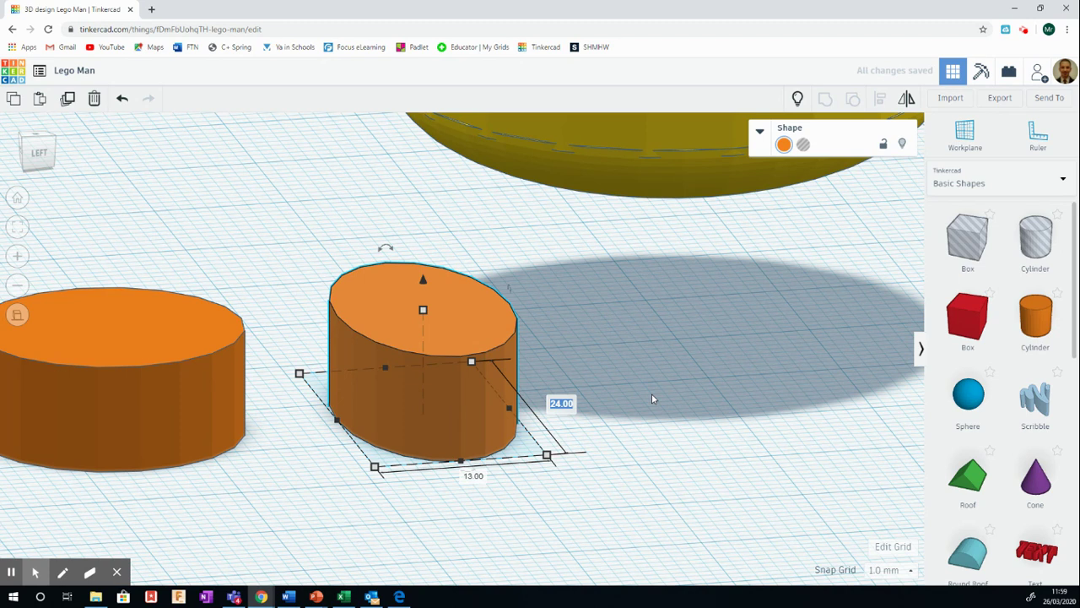
type("13")
key("Return")
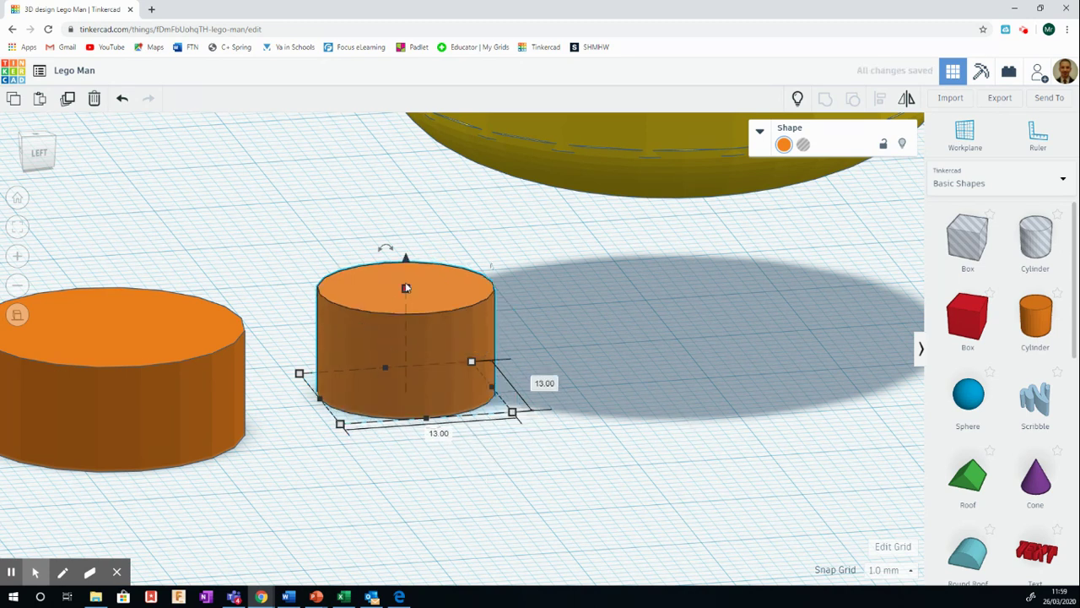
Step: Set the 13 mm wide cylinder's height to 15 mm
left_click_drag(405, 288, 405, 261)
left_click(460, 328)
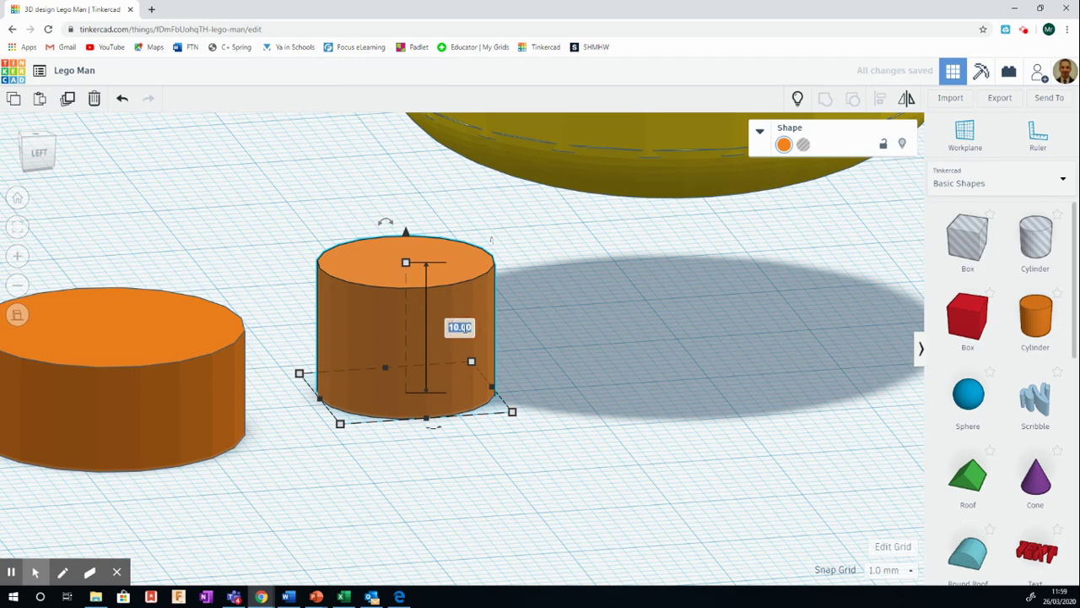
type("15")
key("Return")
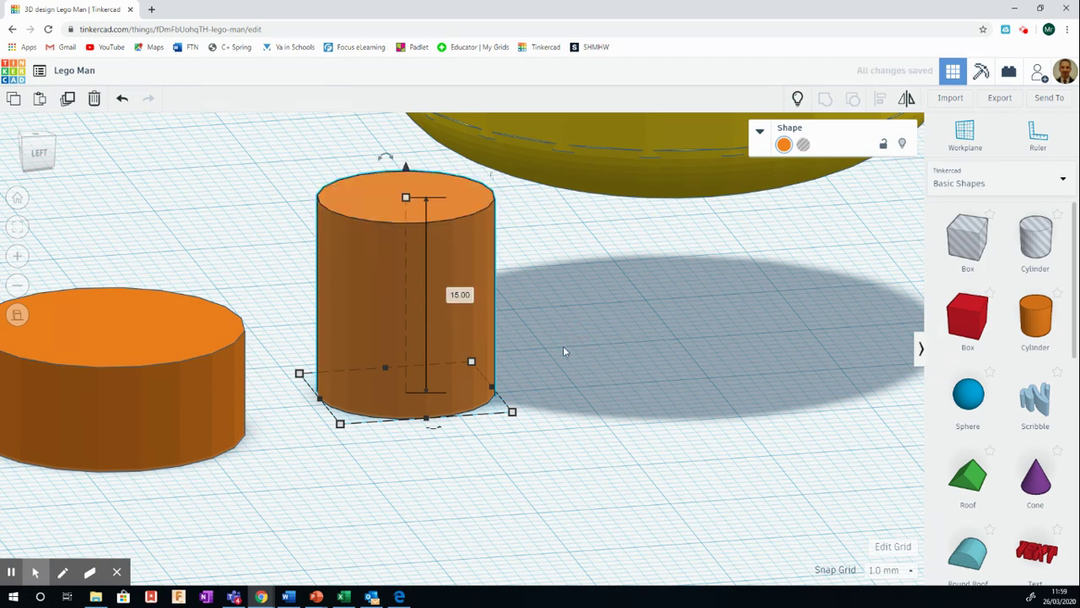
left_click(559, 346)
Step: Duplicate the 20 mm wide flat cylinder and move the copy clear of it, away from the head
scroll(542, 352, "down", 3)
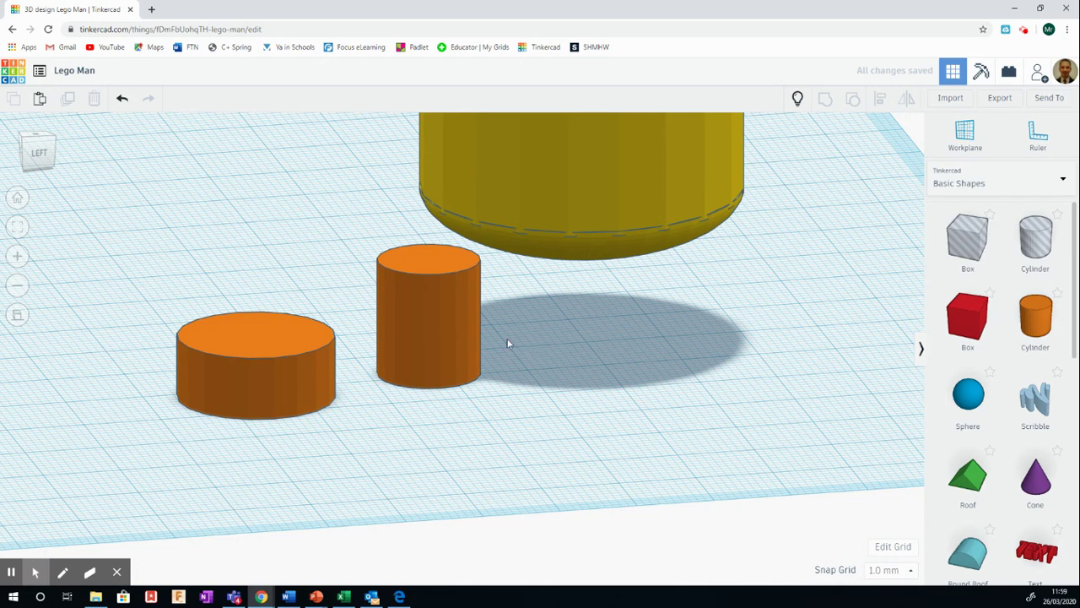
scroll(507, 343, "down", 3)
left_click(309, 374)
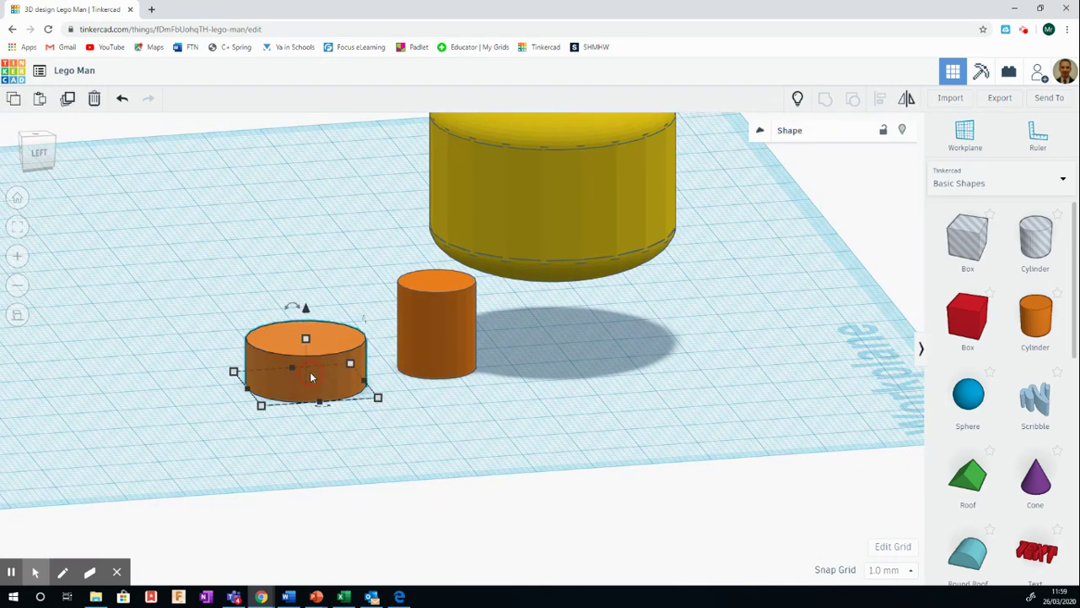
left_click(67, 99)
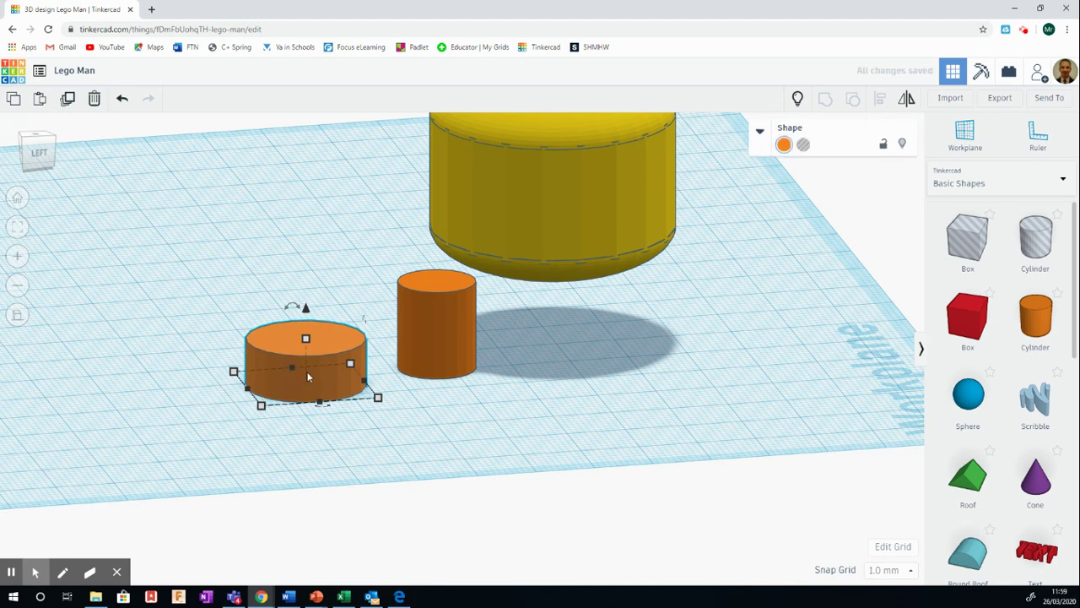
left_click_drag(292, 373, 143, 387)
Step: Duplicate the tall 13 mm wide cylinder and move the copy beneath the yellow head
left_click(452, 346)
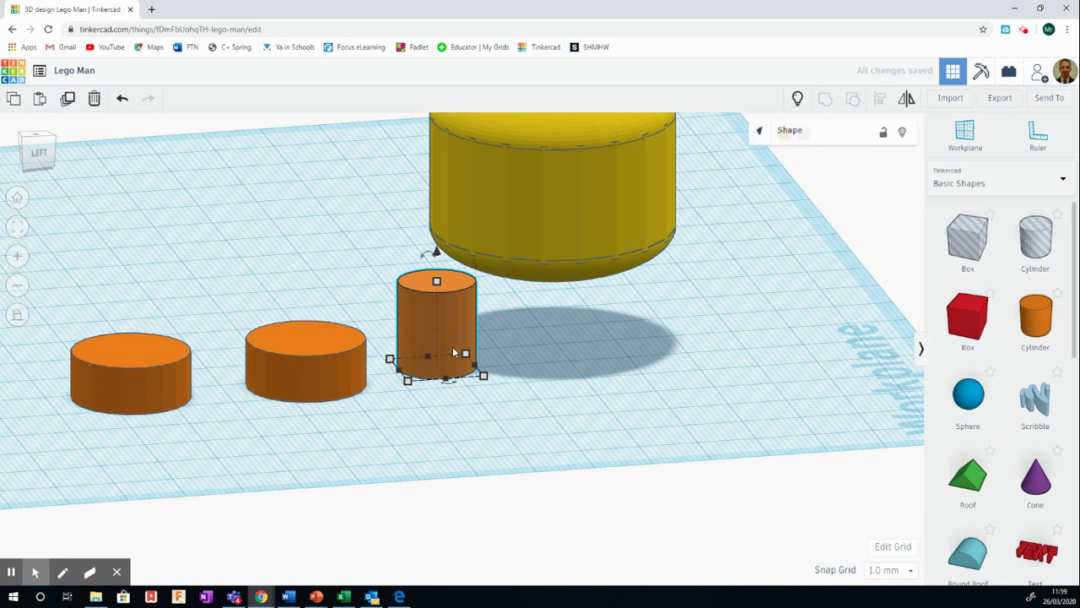
left_click(69, 99)
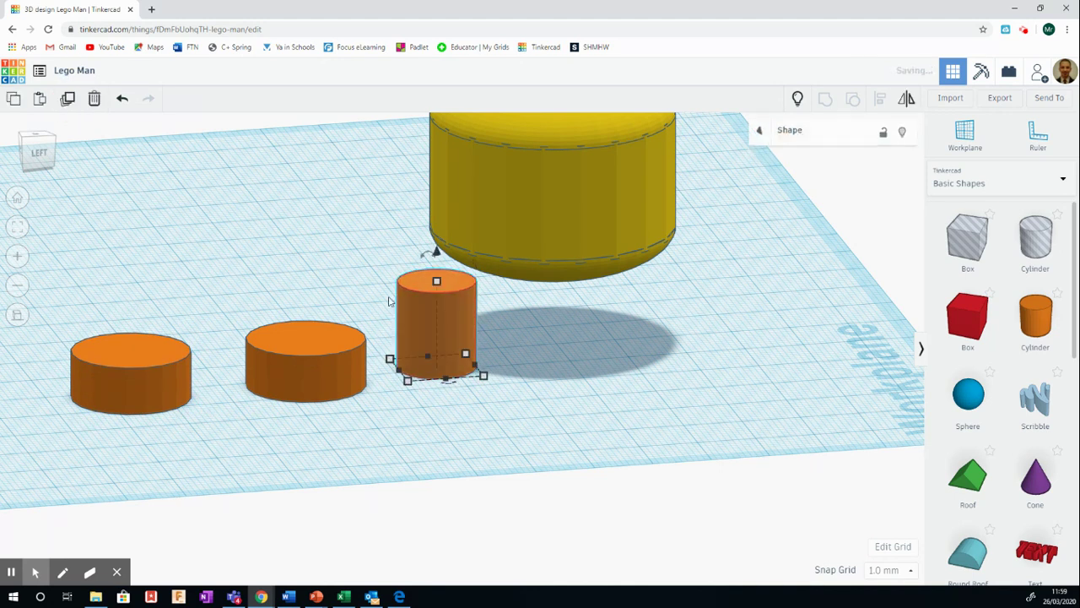
left_click_drag(447, 326, 579, 330)
left_click(463, 403)
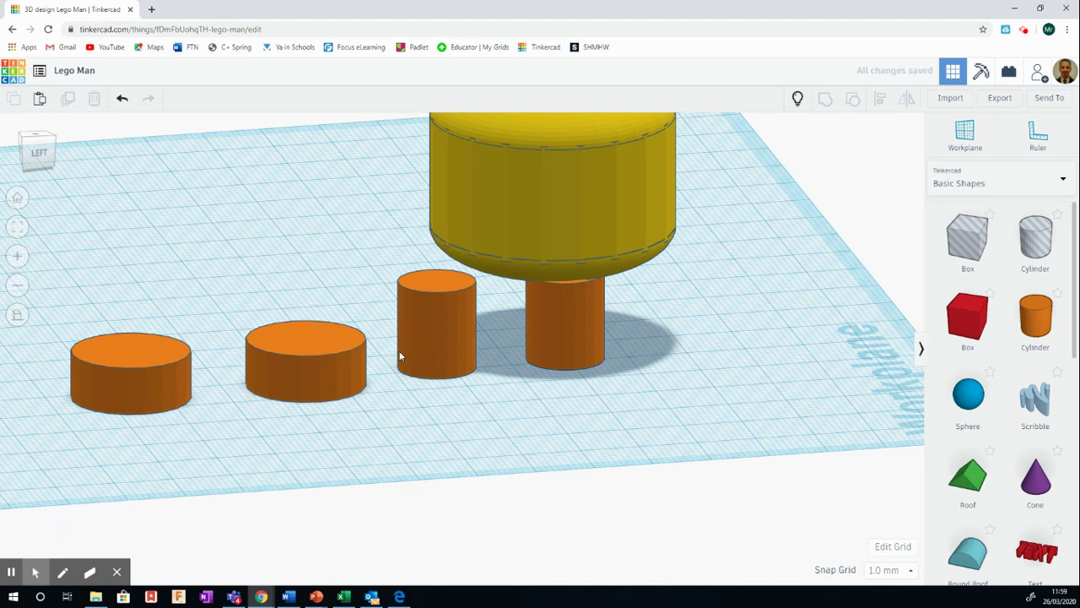
Step: Turn the tall 13 mm wide cylinder standing between the flat cylinders and the head into a hole
left_click(442, 329)
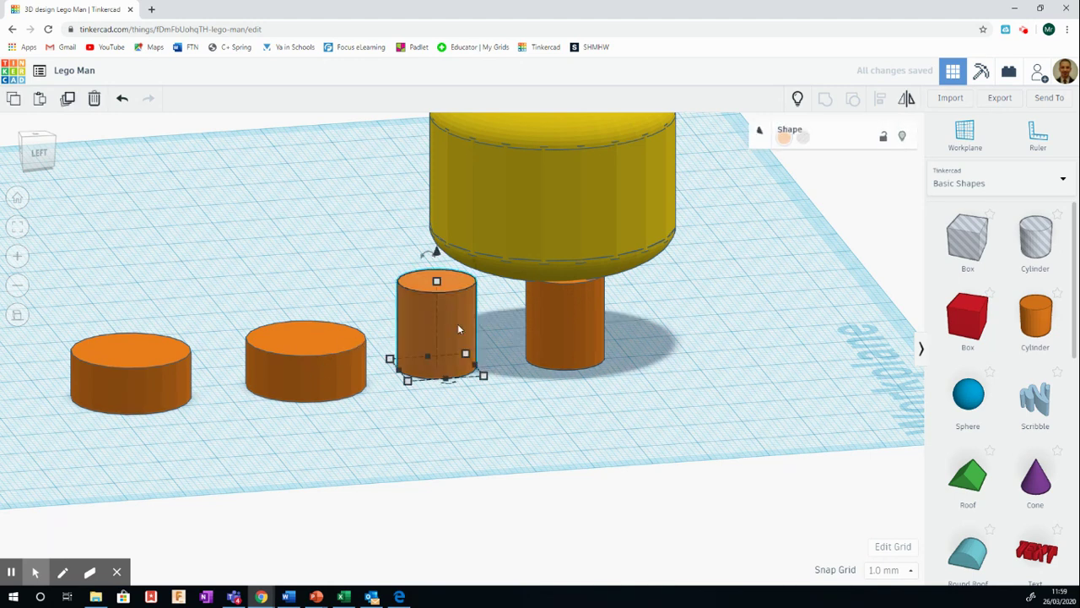
left_click(804, 145)
left_click(310, 276)
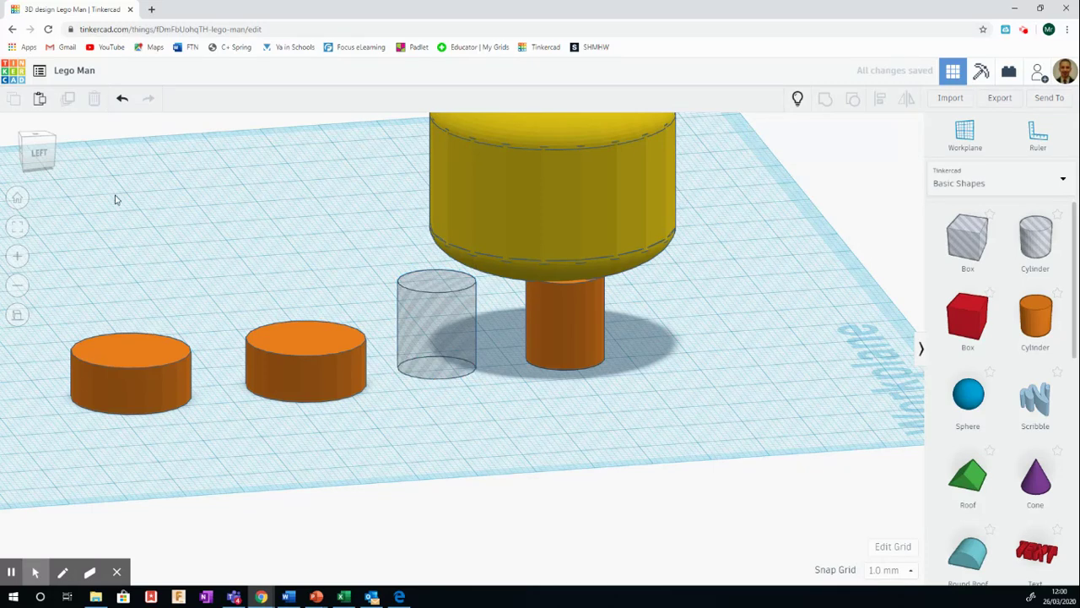
Step: Viewed from the left side, move the hole cylinder along the workplane until it lines up with the nearer flat cylinder
left_click(36, 151)
left_click(449, 336)
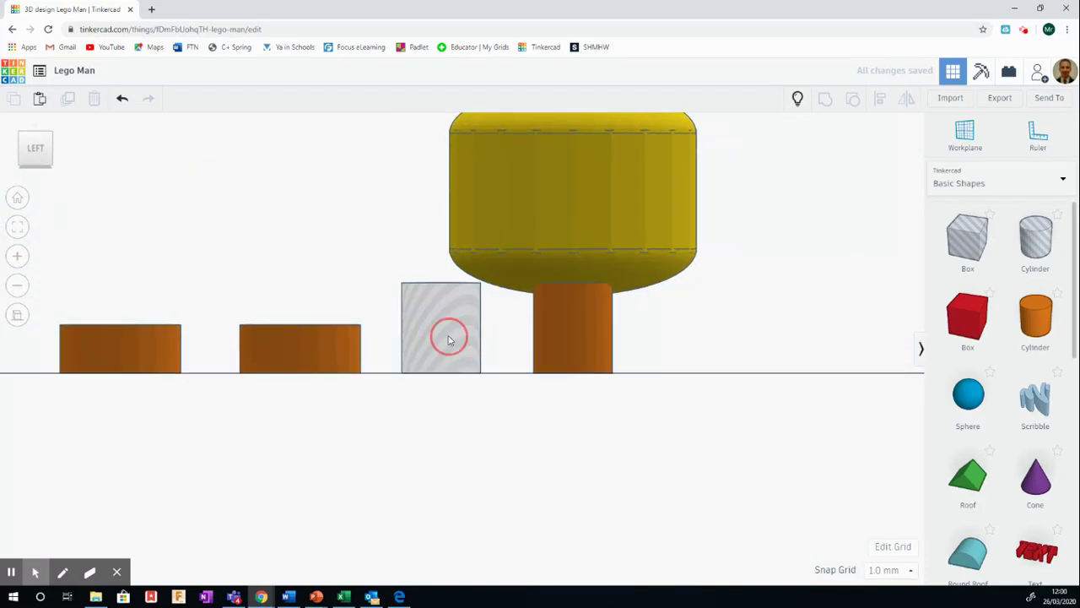
key("Left")
key("Left")
key("Left")
key("Left")
key("Left")
key("Left")
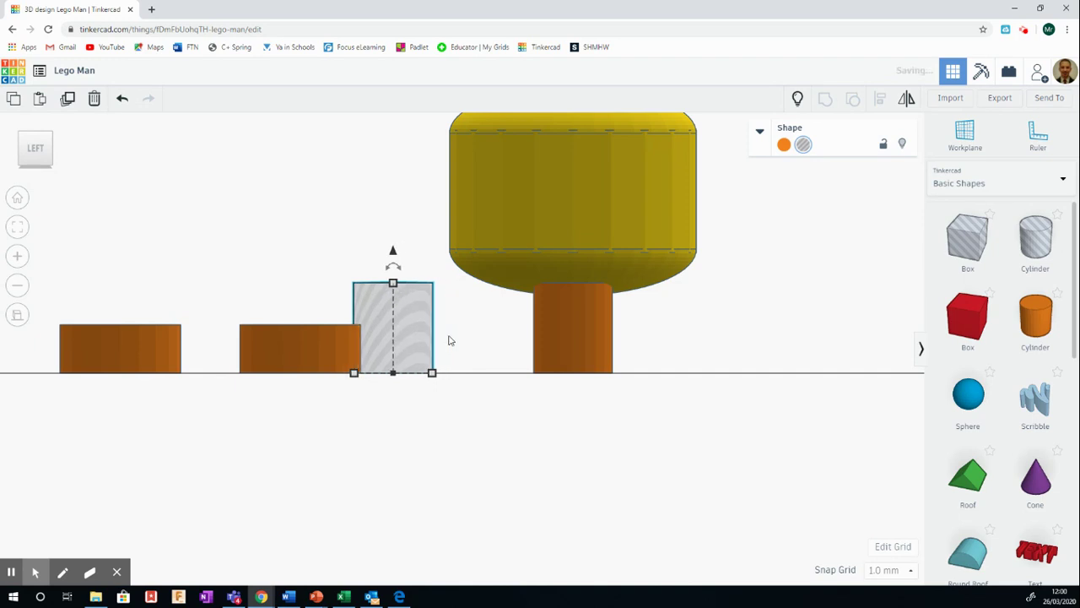
key("Left")
key("Left")
key("Left")
key("Left")
key("Left")
key("Left")
key("Left")
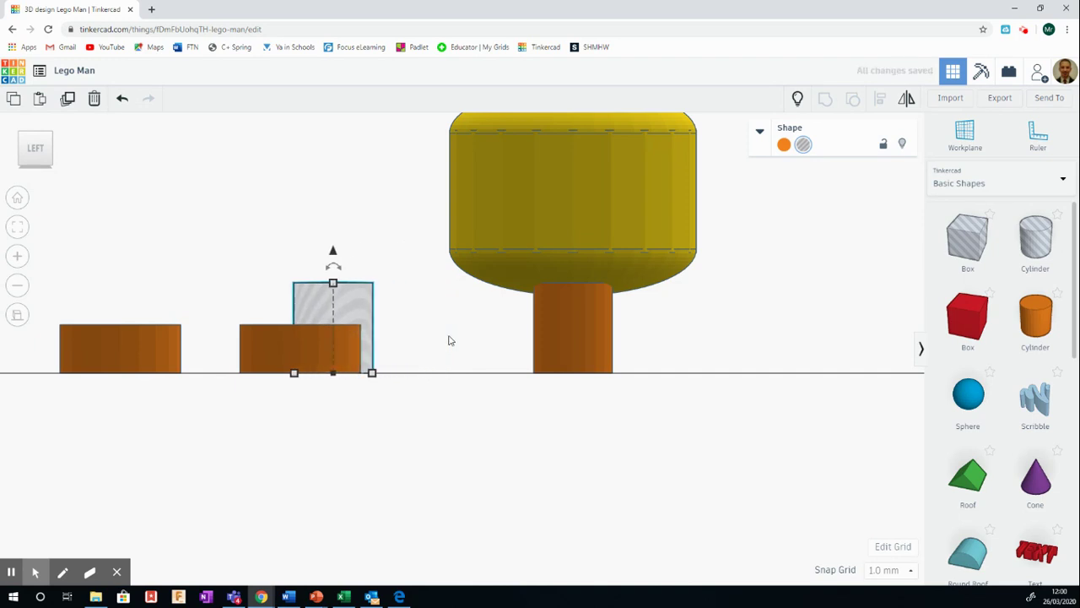
key("Left")
key("Left")
key("Left")
key("Left")
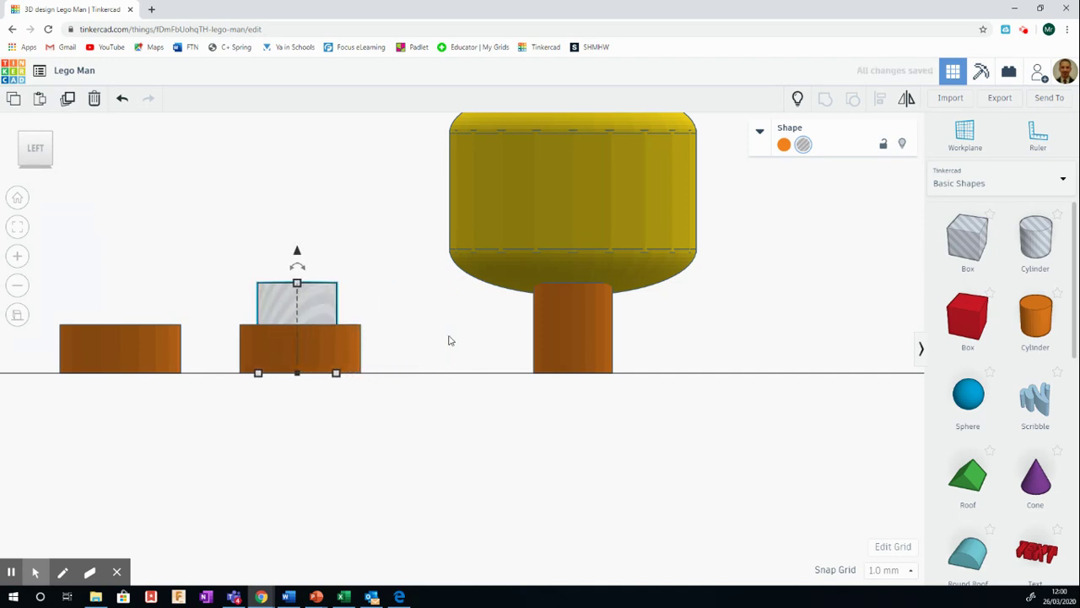
key("Right")
Step: Viewed from above, move the hole cylinder 4 mm across into the middle of the flat cylinder
left_click(42, 151)
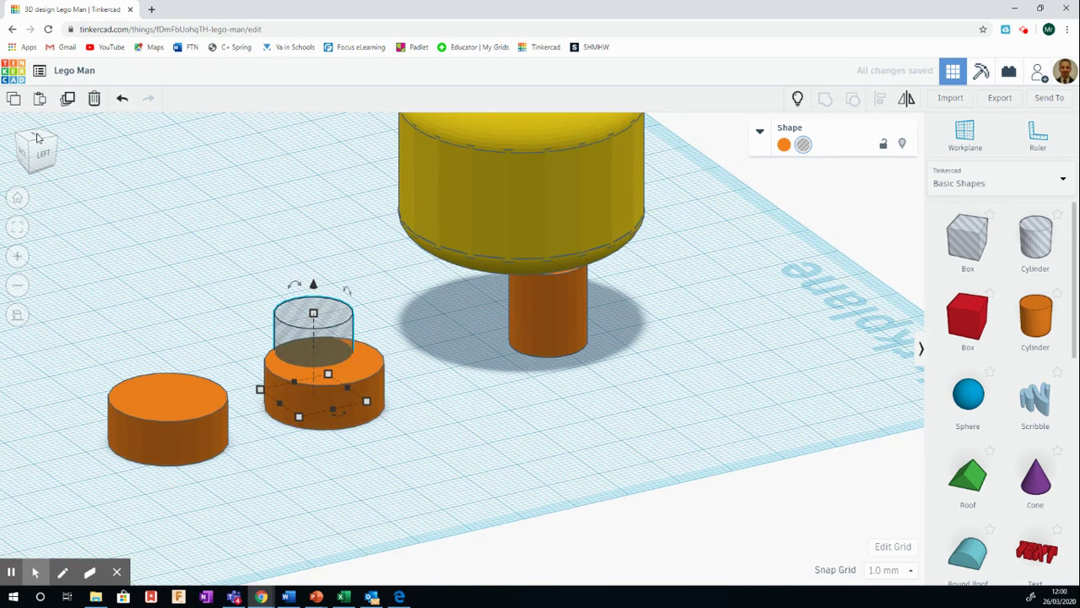
left_click(37, 138)
left_click(248, 222)
left_click(301, 302)
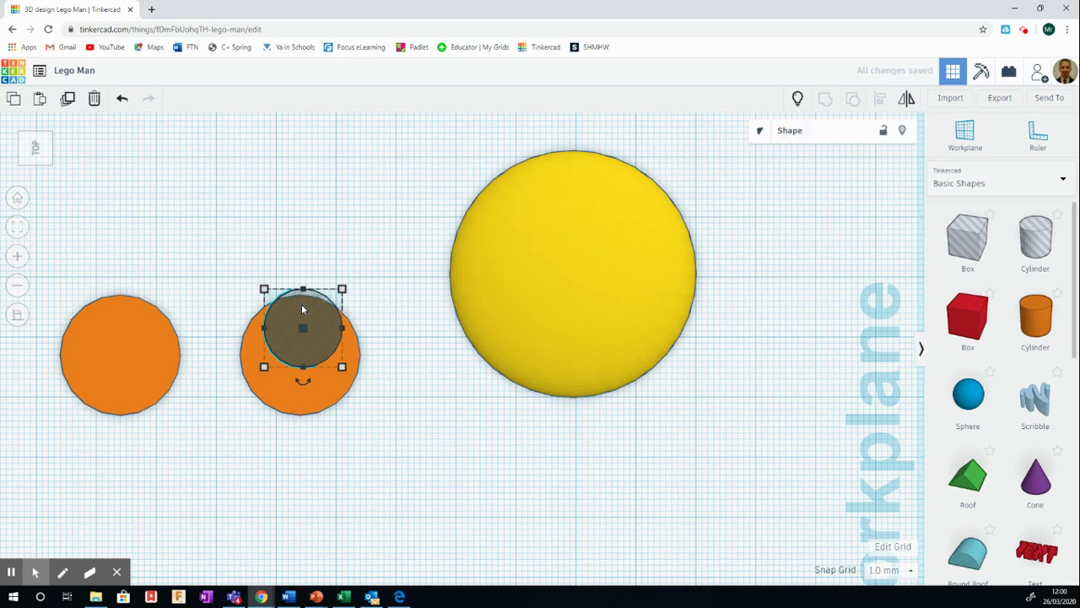
key("Down")
key("Down")
key("Down")
key("Down")
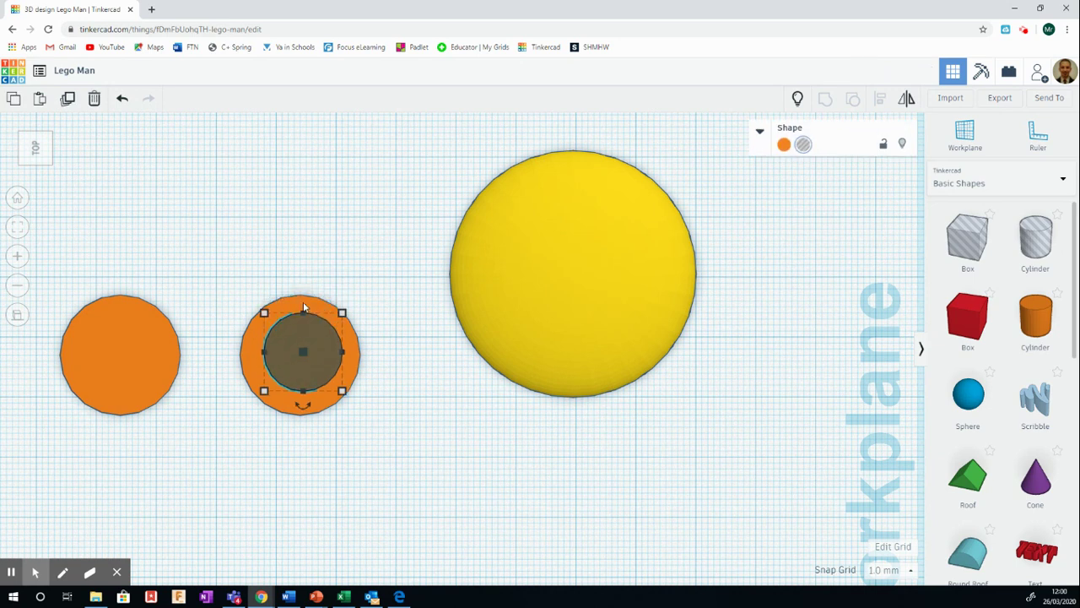
Step: Align the hole cylinder and the flat cylinder around it on their centres in both horizontal directions
left_click(266, 264)
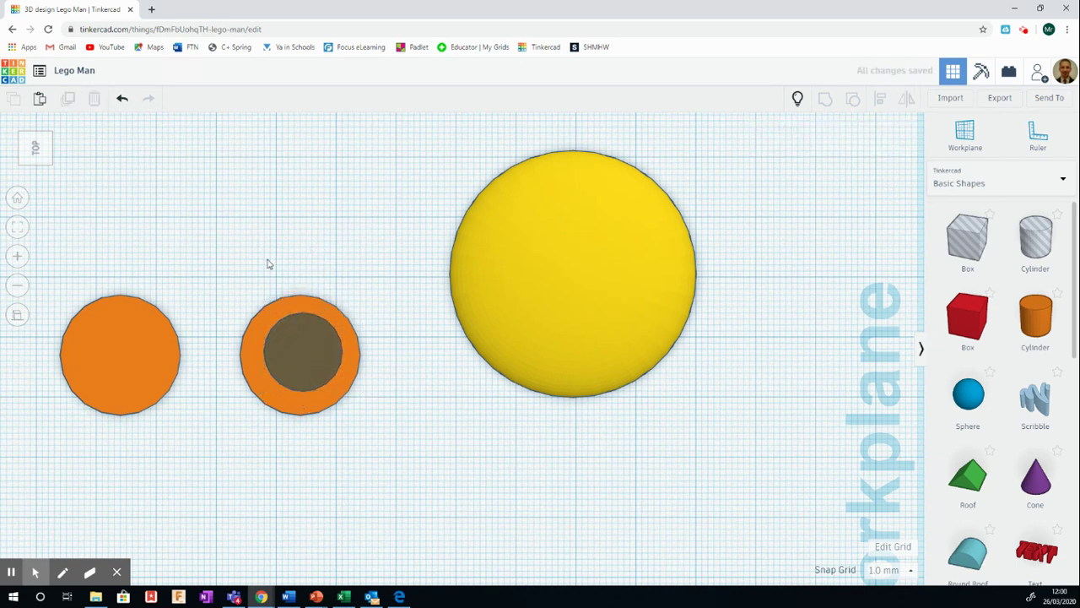
left_click_drag(220, 265, 406, 456)
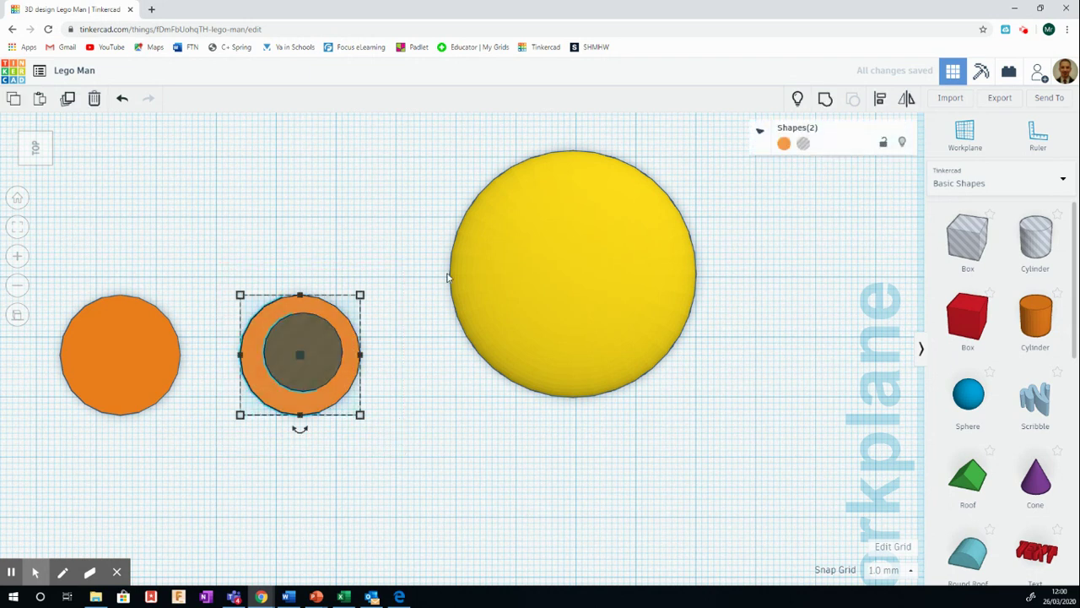
left_click(880, 98)
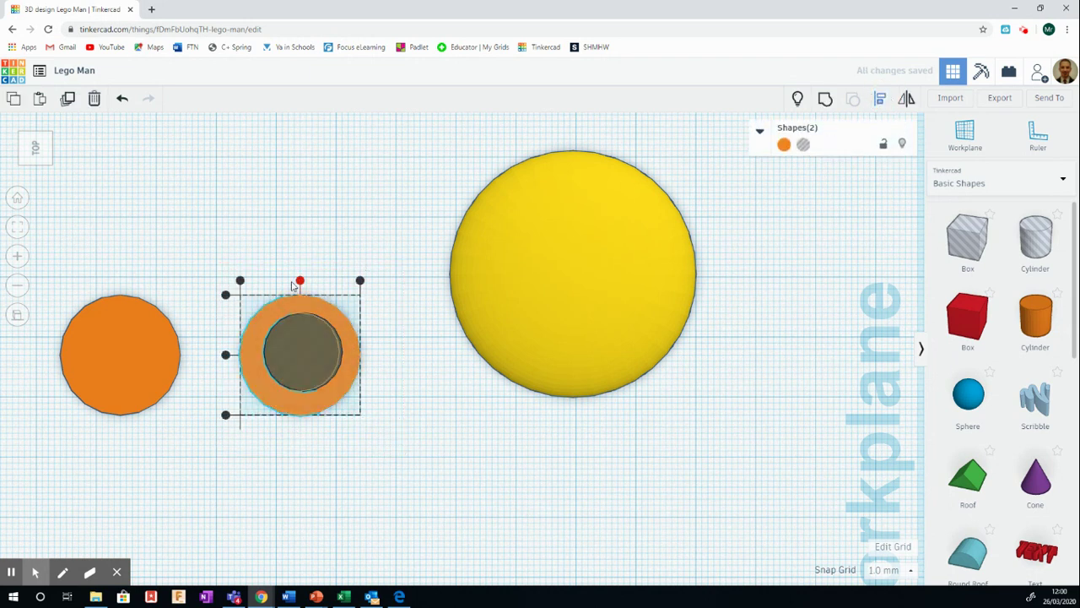
left_click(301, 282)
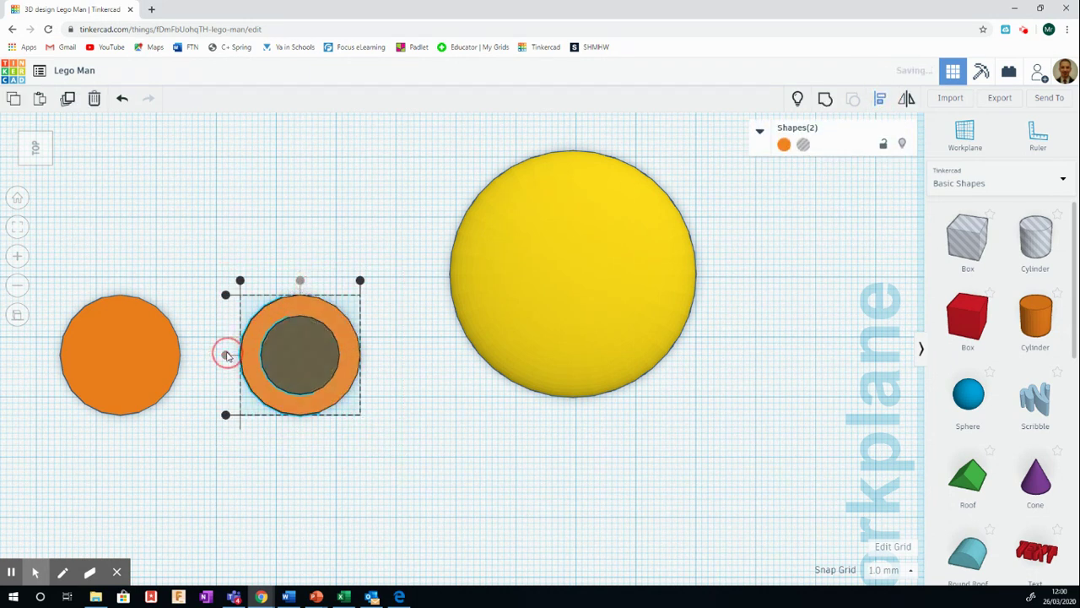
left_click(225, 355)
left_click(273, 236)
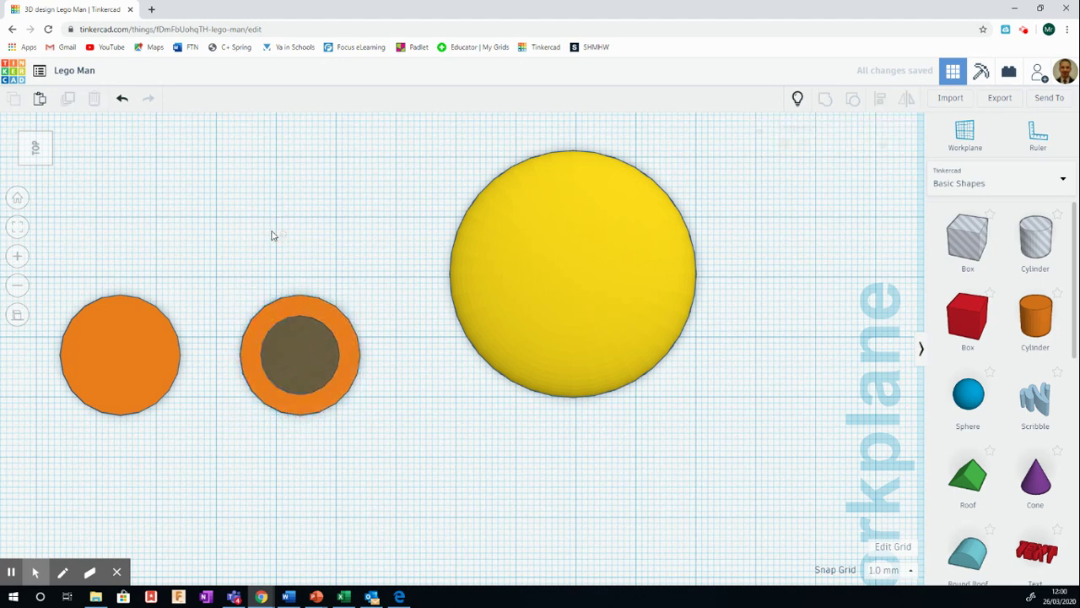
Step: Lower the hole cylinder so that it passes right through the flat cylinder and sticks out below the workplane
left_click(44, 152)
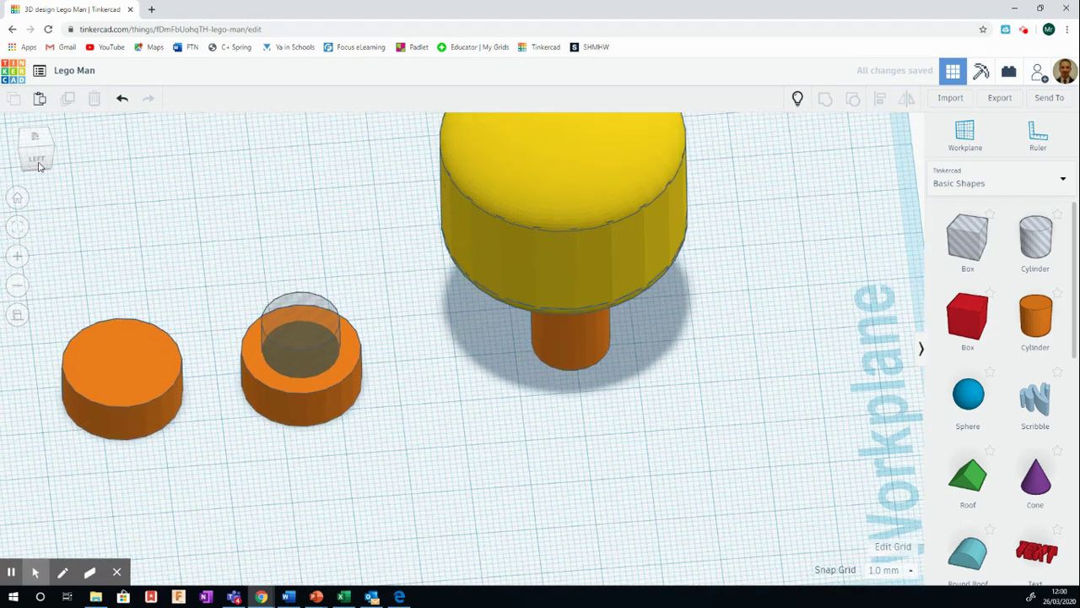
left_click(38, 163)
left_click(308, 308)
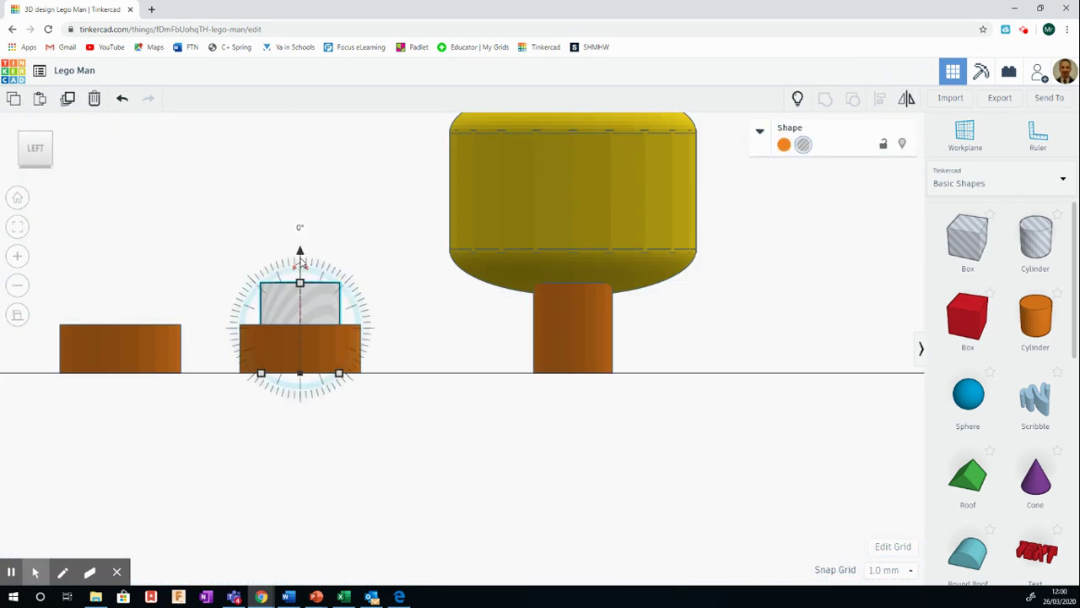
left_click_drag(300, 254, 300, 272)
left_click(274, 417)
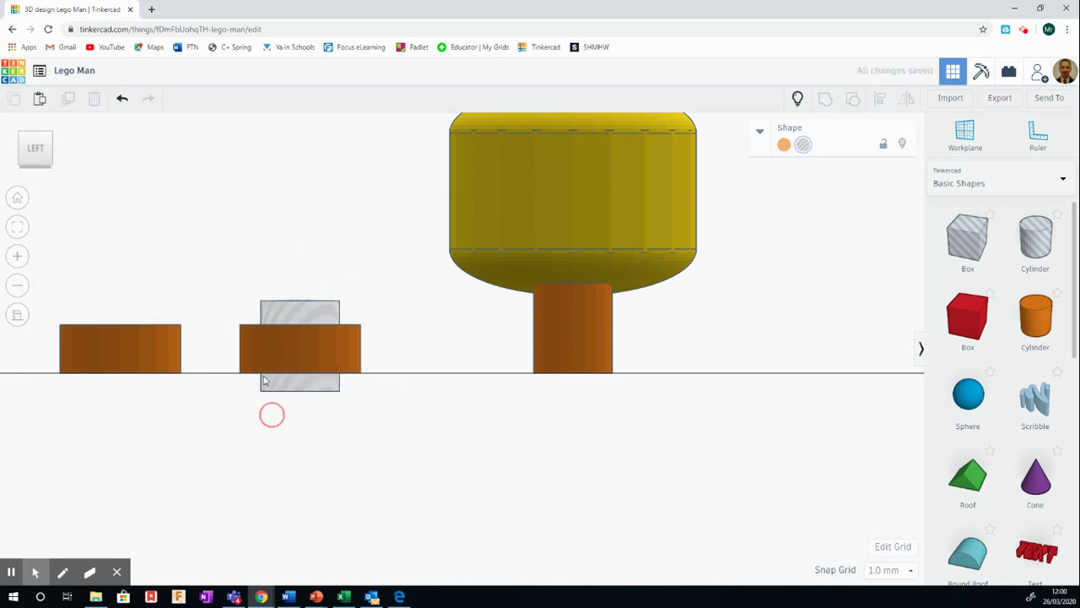
Step: Group the hole cylinder with the flat cylinder to cut it into a ring
left_click(42, 160)
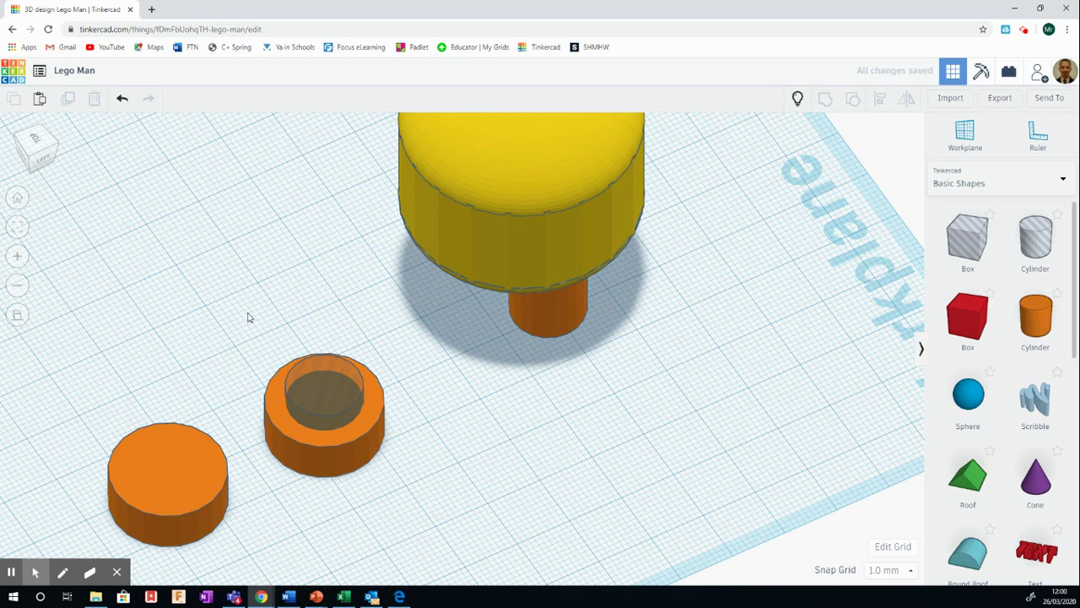
left_click_drag(248, 316, 425, 507)
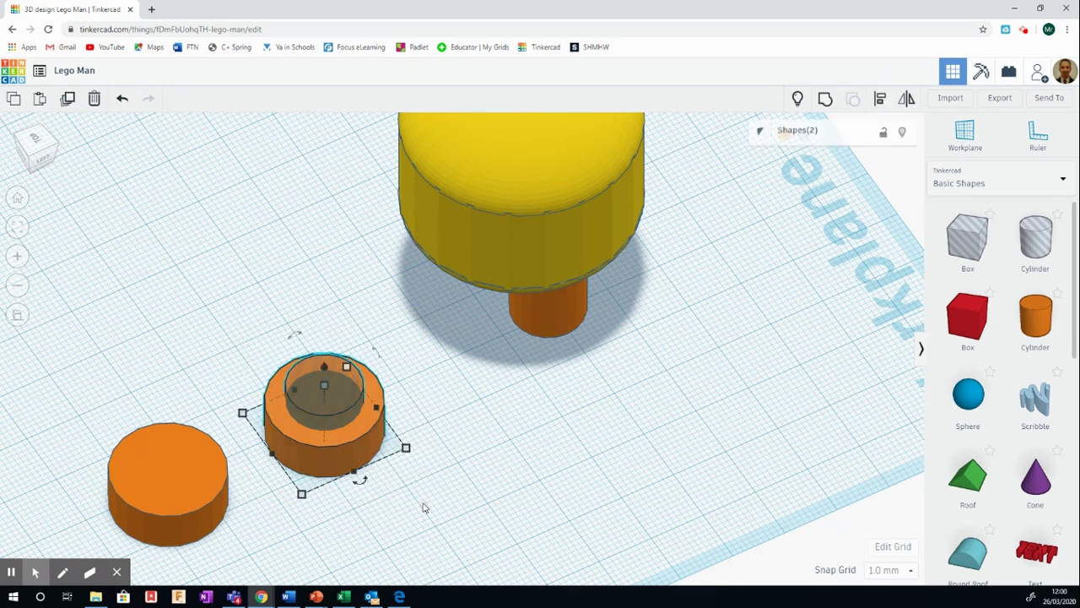
left_click(826, 99)
left_click(533, 385)
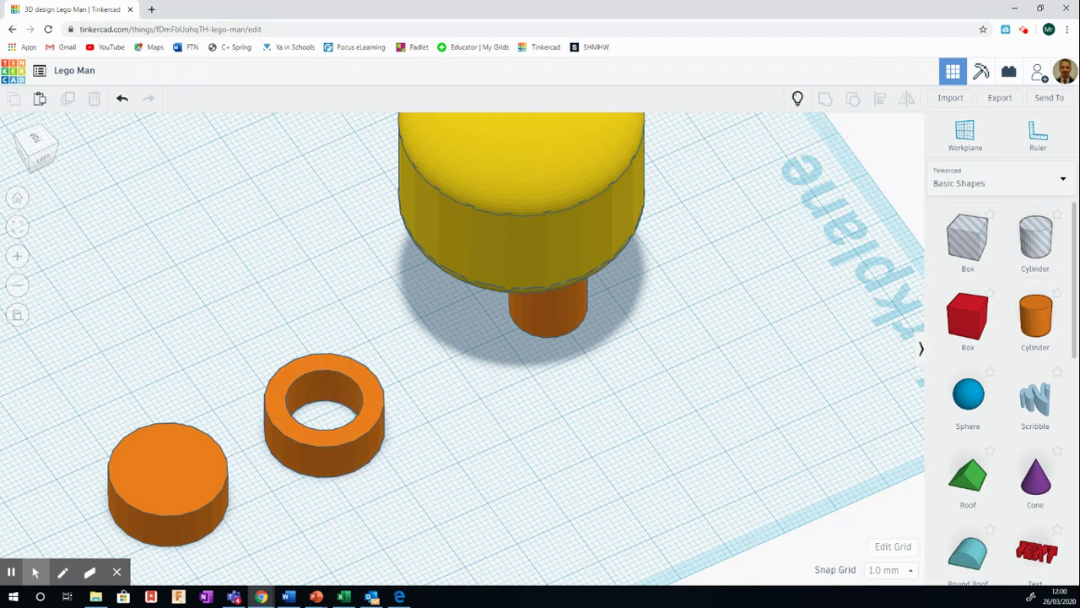
Step: Set the width and length of the remaining solid flat cylinder to 27 mm each
left_click(178, 479)
scroll(185, 388, "down", 3)
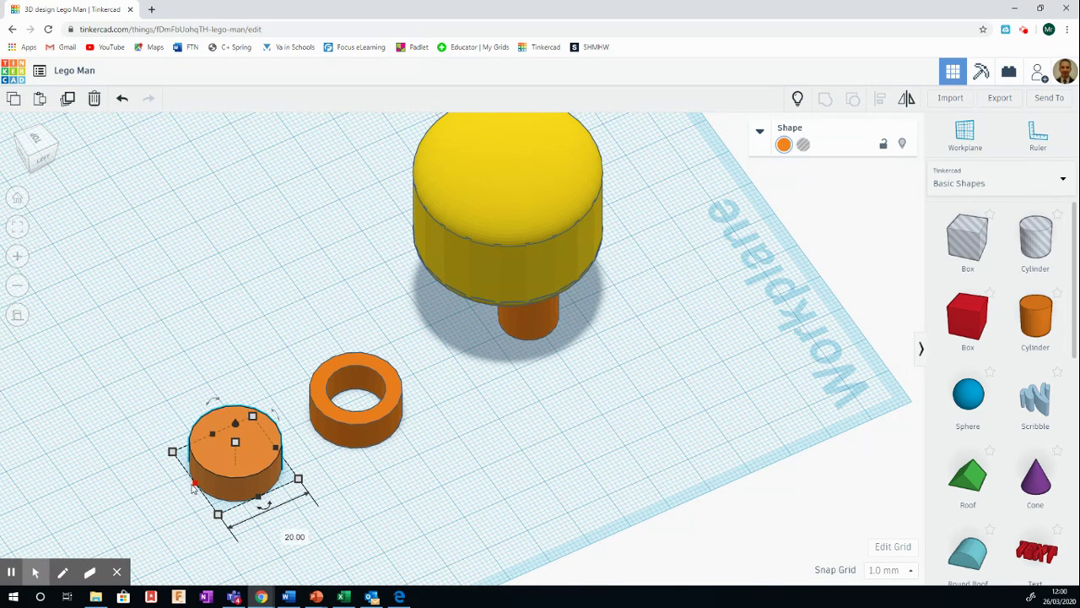
left_click_drag(217, 513, 213, 537)
left_click(135, 515)
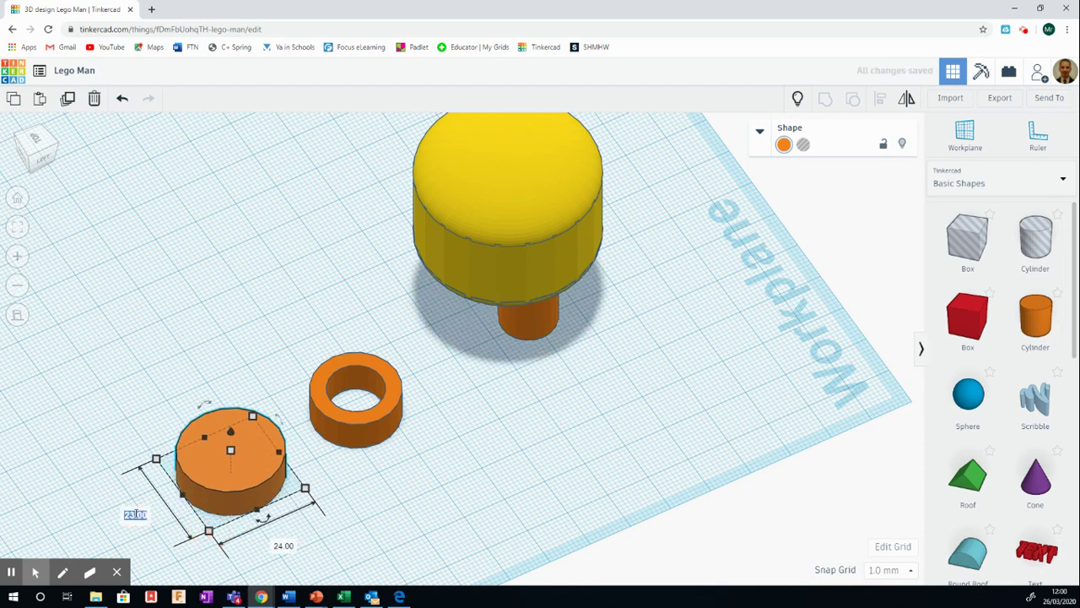
type("27")
key("Tab")
type("2")
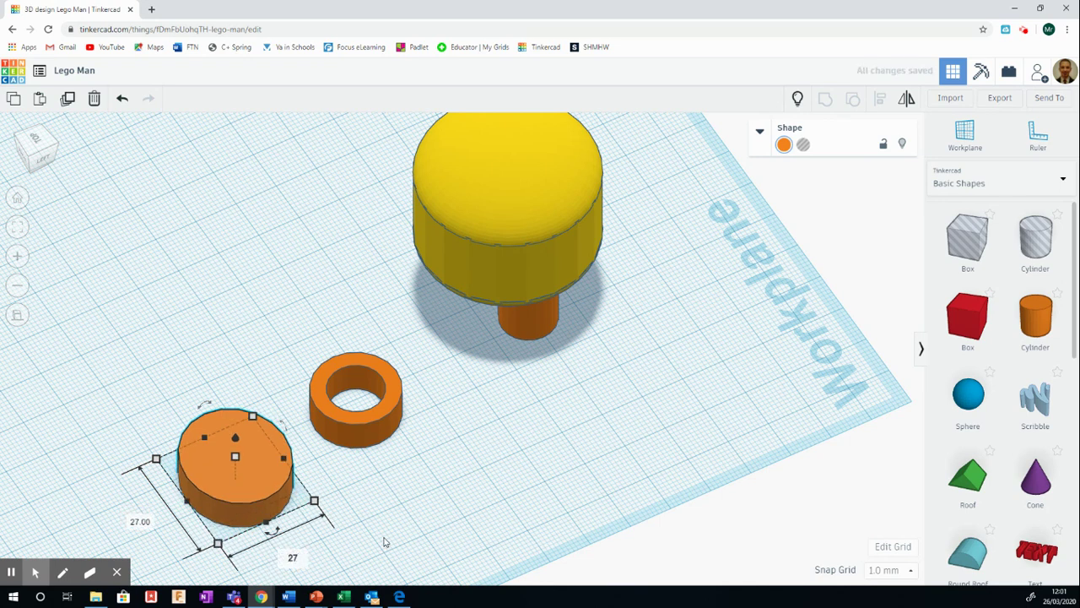
key("Return")
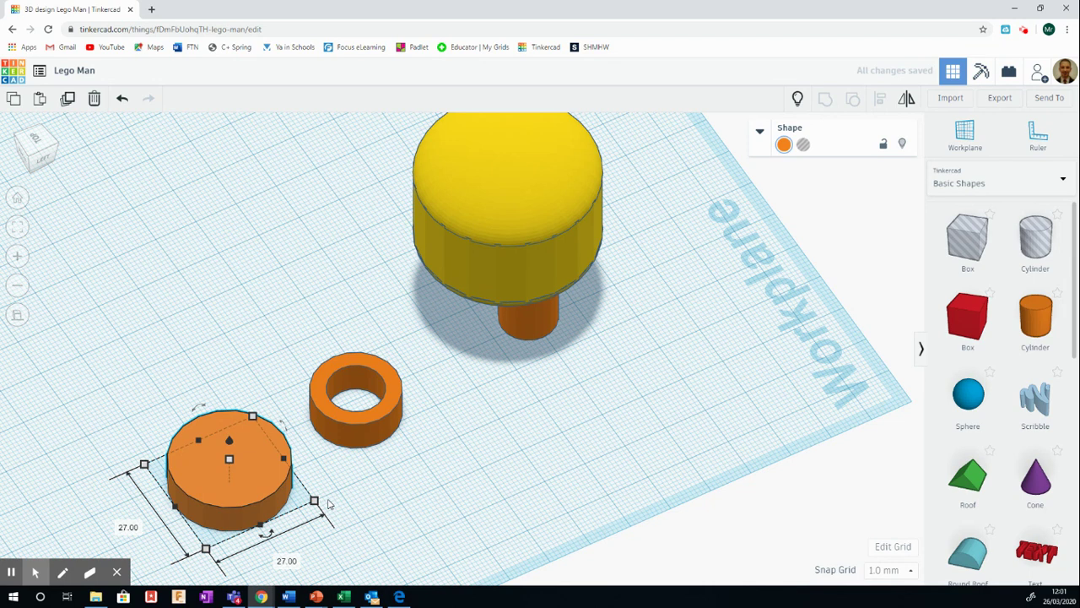
left_click(408, 483)
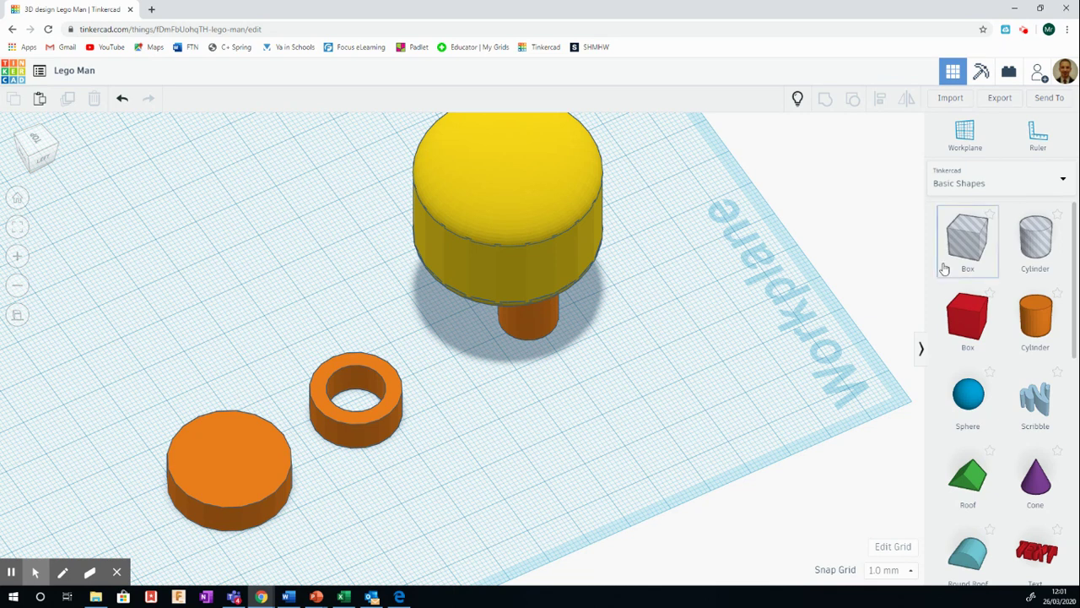
Step: Move the tall cylinder out from beneath the head to beside the ring and set its width and length to 19 mm each
left_click_drag(526, 336, 437, 470)
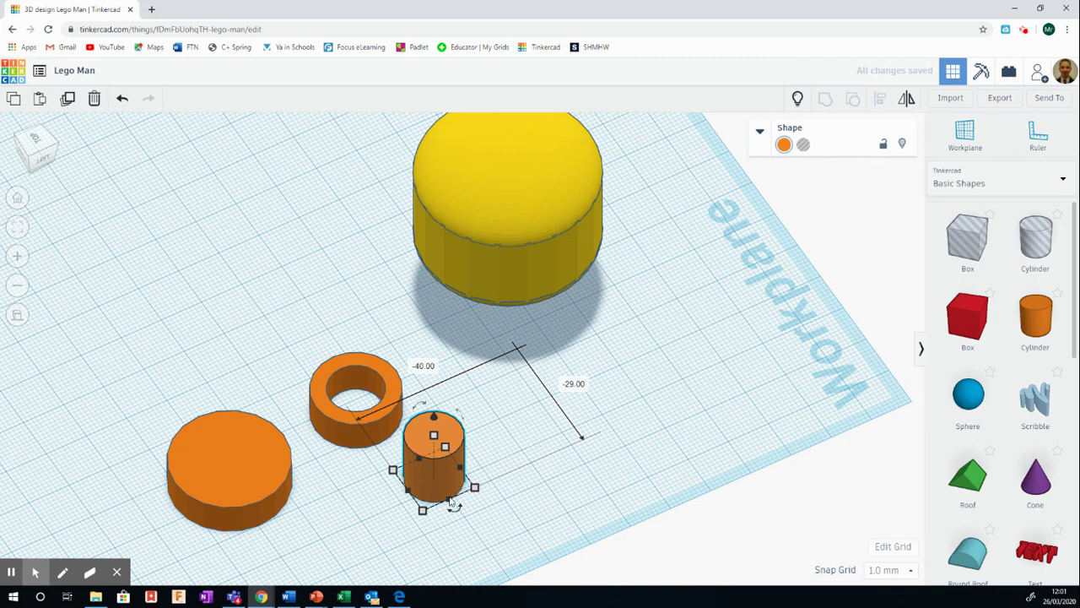
left_click_drag(422, 510, 415, 529)
left_click(348, 524)
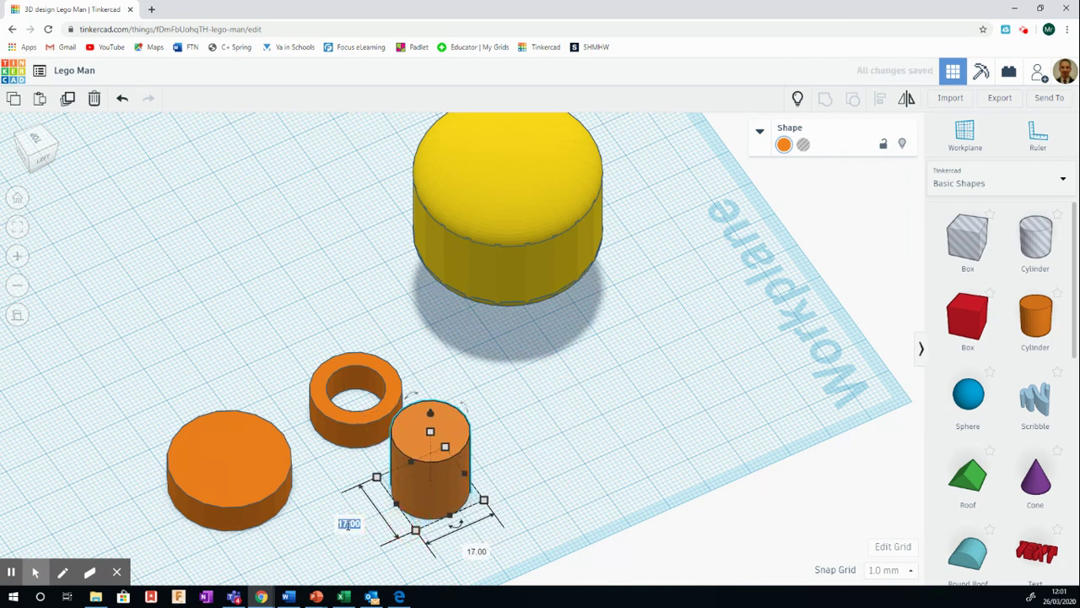
key("BackSpace")
type("19")
key("shift+Return")
left_click(477, 559)
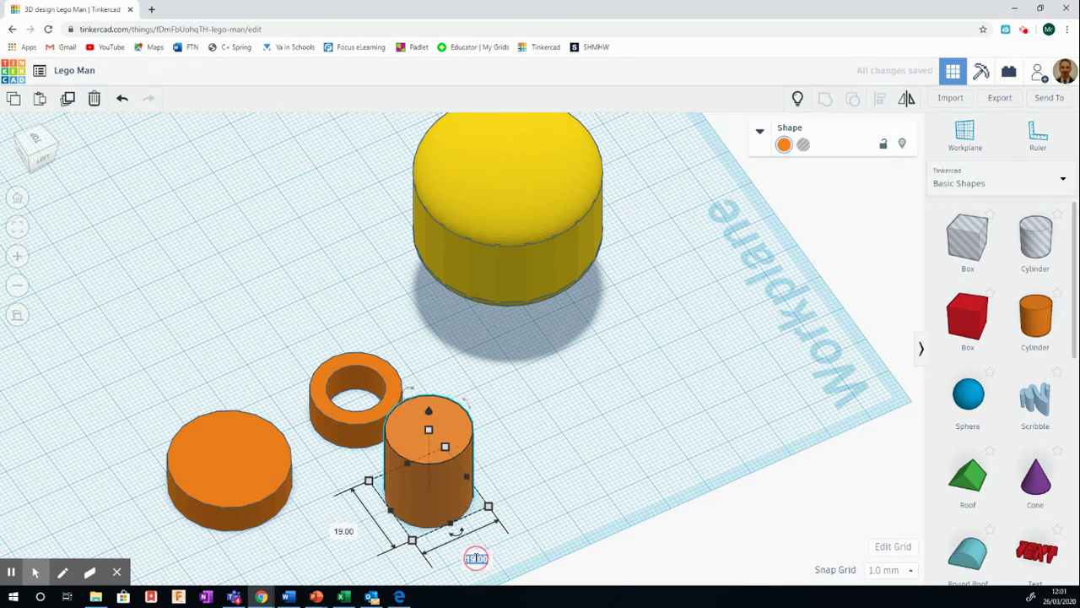
left_click(539, 529)
Step: Reduce the height of the 19 mm wide cylinder, keeping it taller than the ring beside it
left_click_drag(429, 433, 429, 446)
left_click(484, 469)
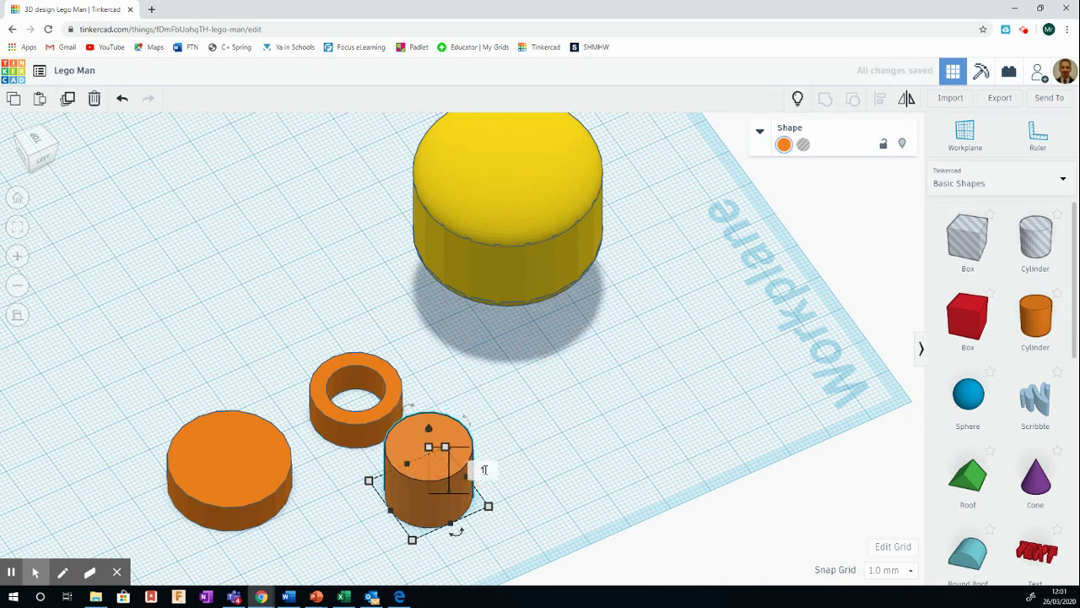
left_click(546, 453)
left_click(546, 454)
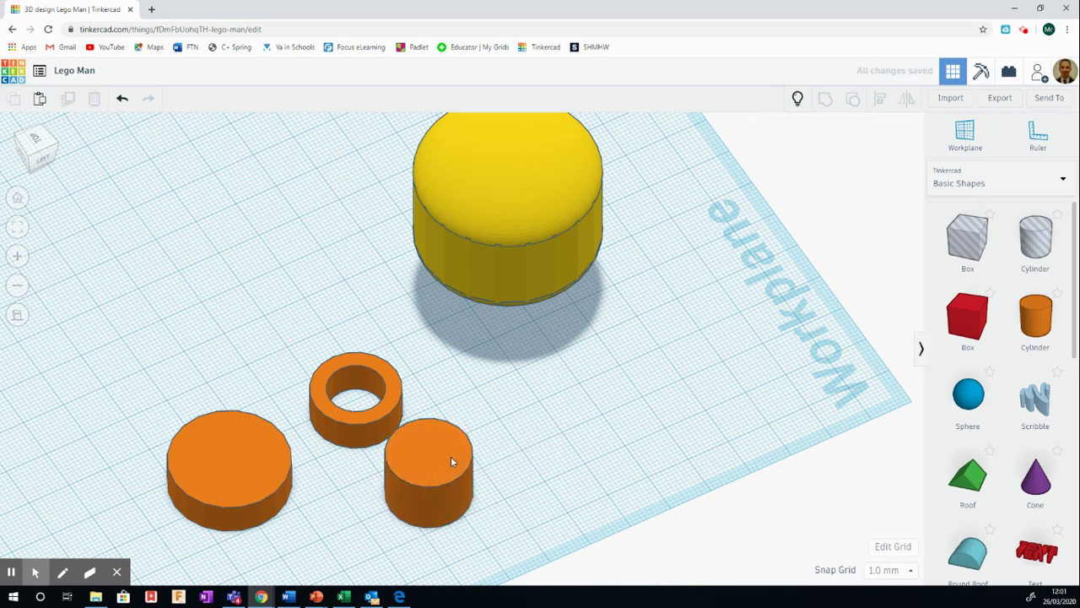
Step: Move the 19 mm wide cylinder 36 mm away from the head and across onto the 27 mm wide disc, roughly centred on it
left_click(44, 159)
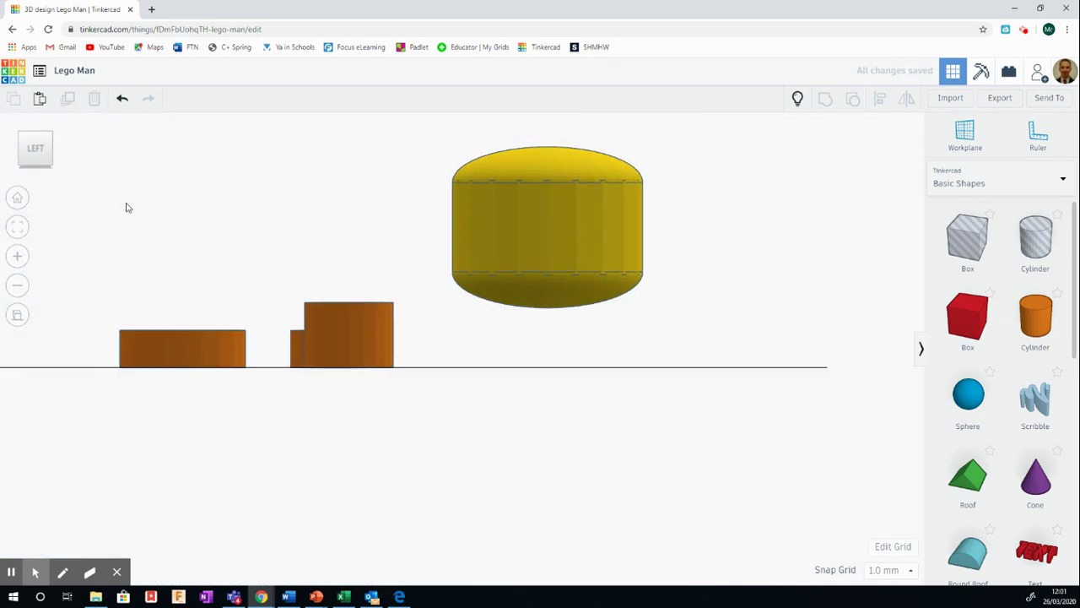
left_click_drag(382, 335, 217, 335)
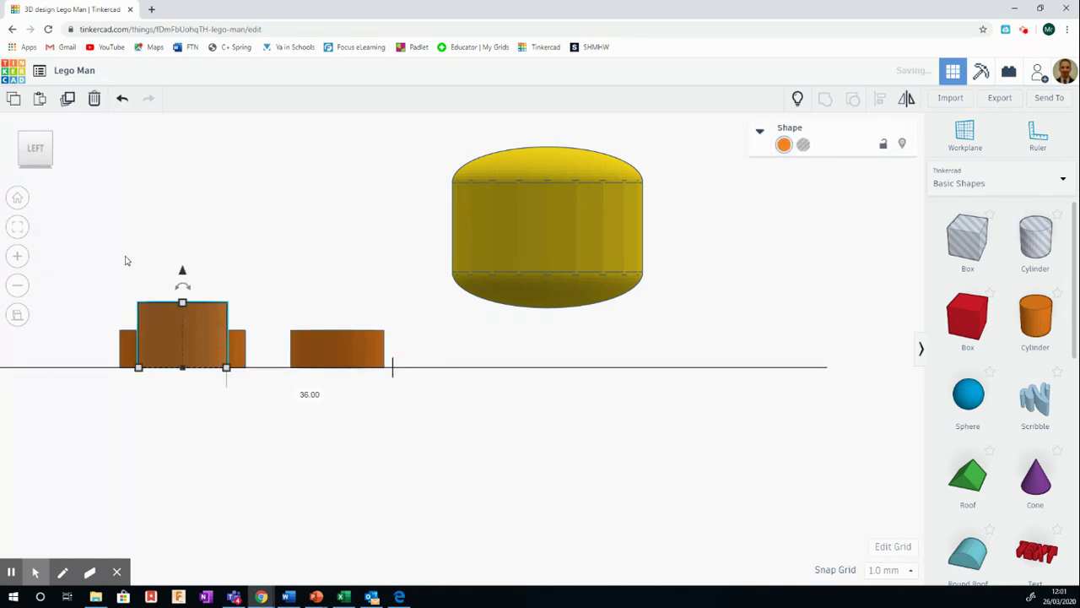
left_click(38, 159)
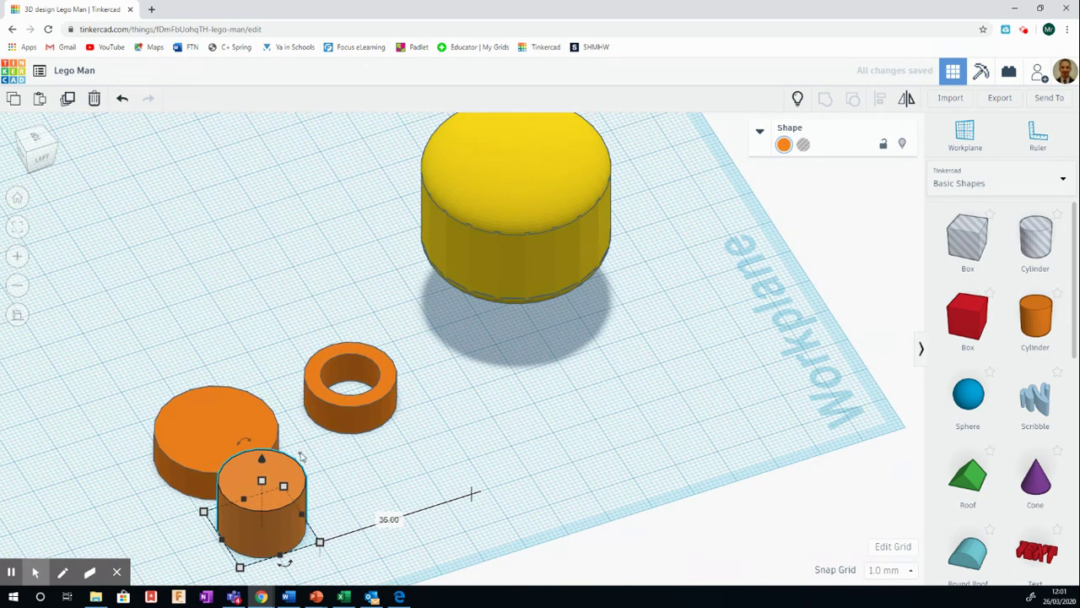
left_click(37, 140)
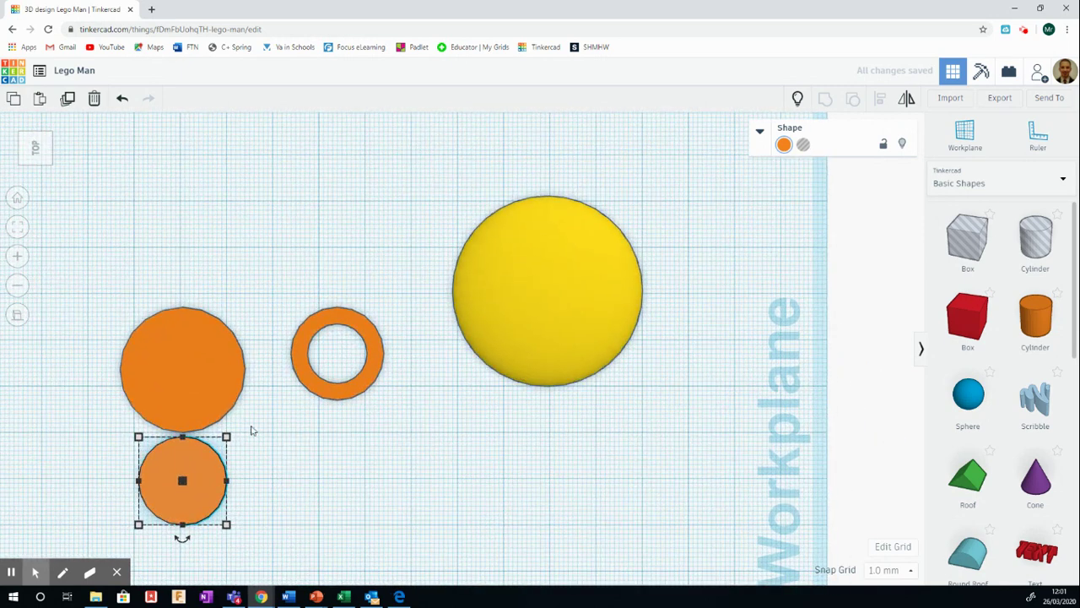
left_click(278, 453)
left_click(198, 474)
key("Up")
key("Up")
key("Up")
key("Up")
key("Up")
key("Up")
key("Up")
key("Up")
key("Up")
key("Up")
key("Up")
key("Up")
key("Up")
key("Up")
key("Up")
key("Up")
key("Up")
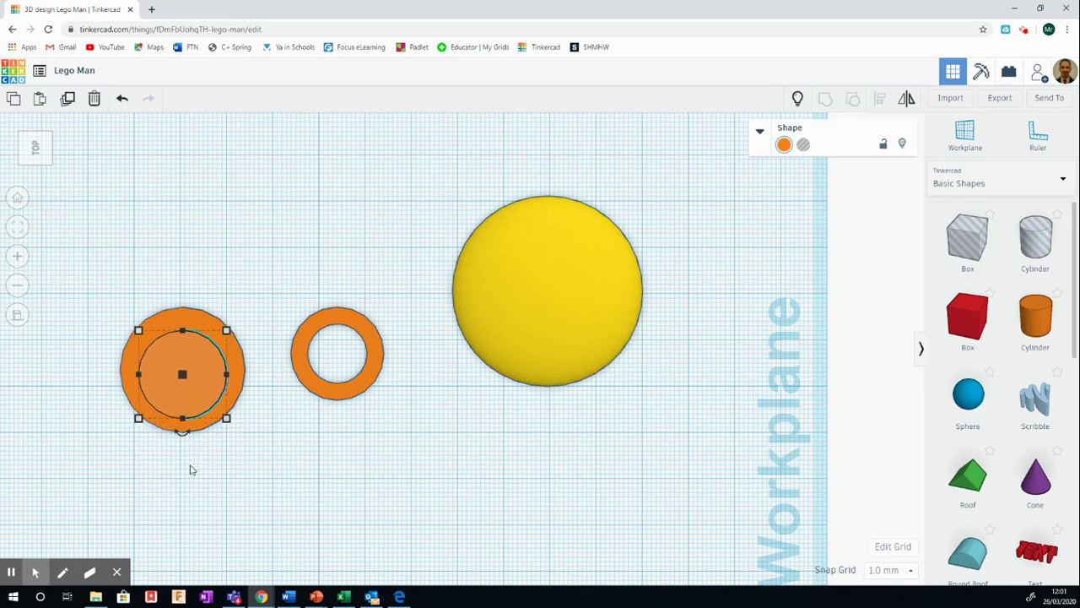
Step: Centre the 19 mm wide cylinder on the 27 mm wide disc in both horizontal directions
key("Up")
key("Up")
left_click(218, 508)
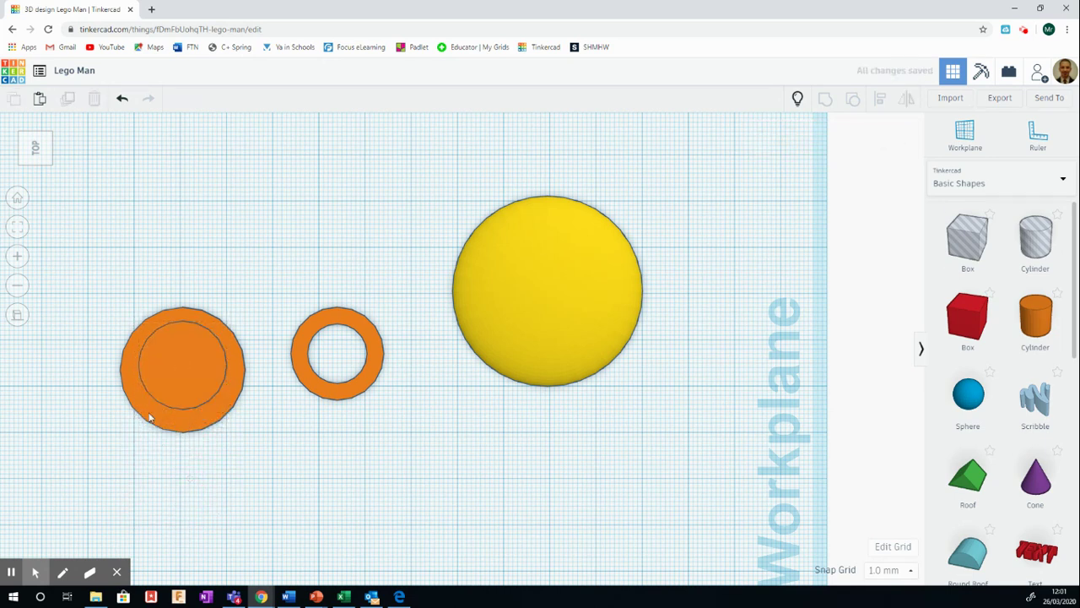
left_click_drag(93, 289, 270, 480)
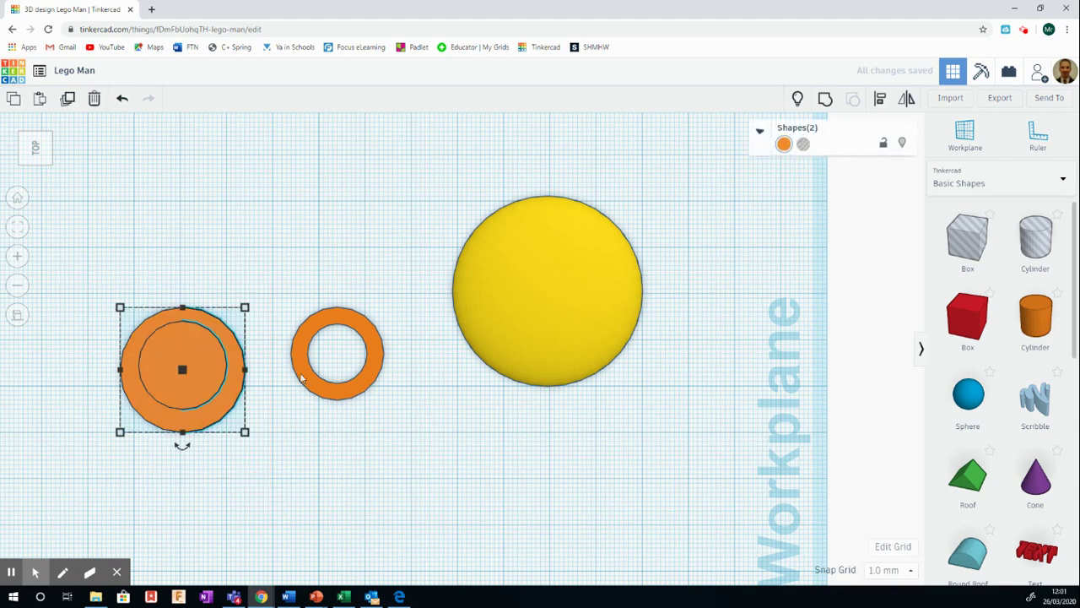
left_click(881, 98)
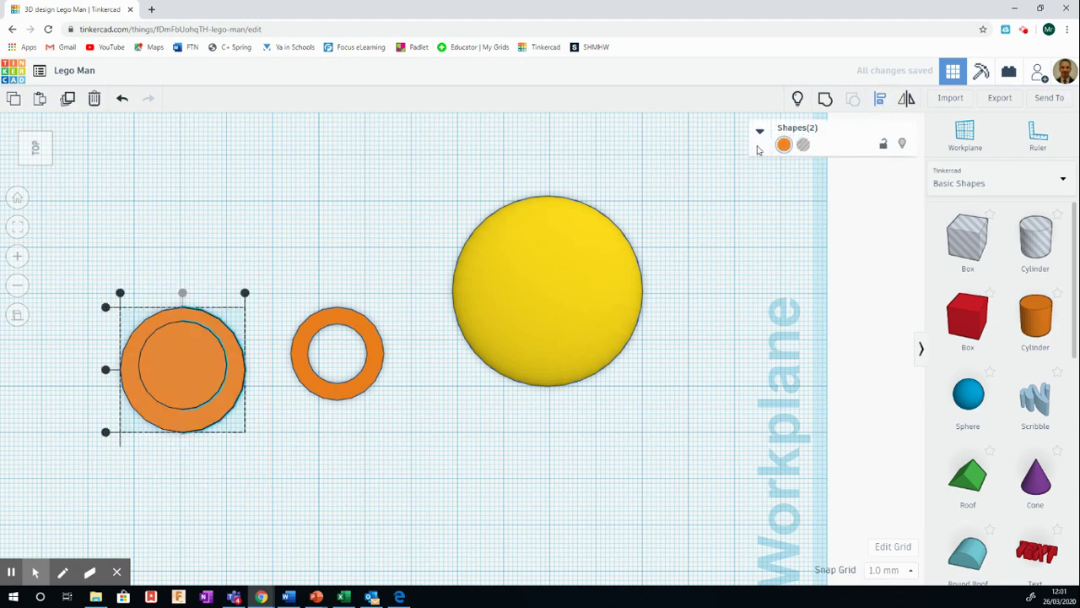
left_click(105, 370)
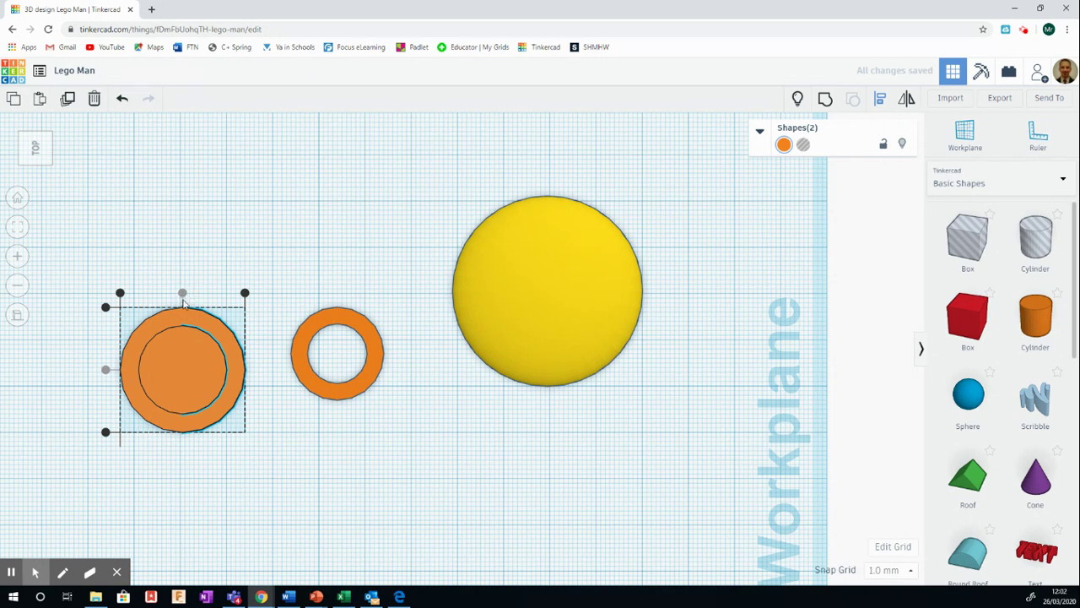
left_click(211, 260)
Step: Turn the 19 mm wide cylinder in the middle of the disc into a hole
left_click(187, 362)
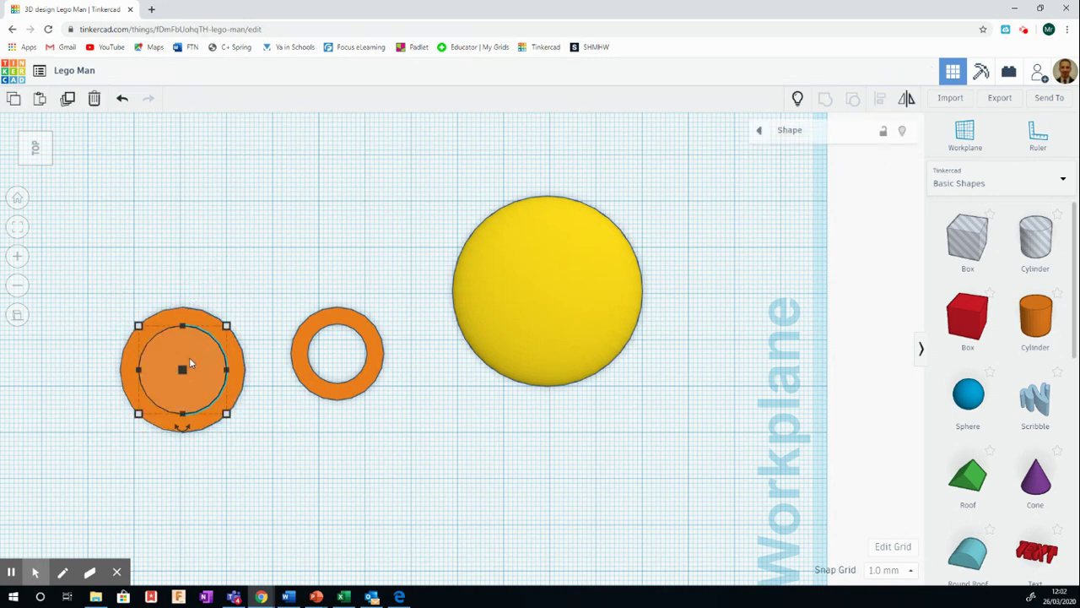
left_click(803, 144)
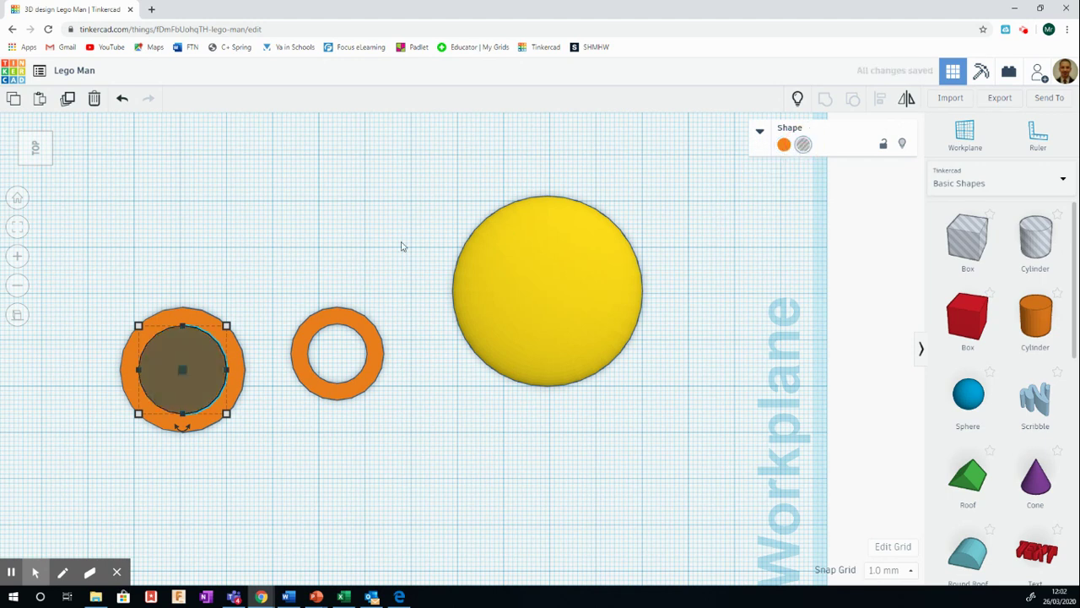
left_click(311, 247)
Step: Lower the hole cylinder so that it passes right through the 27 mm wide disc and extends beyond both faces
left_click(43, 150)
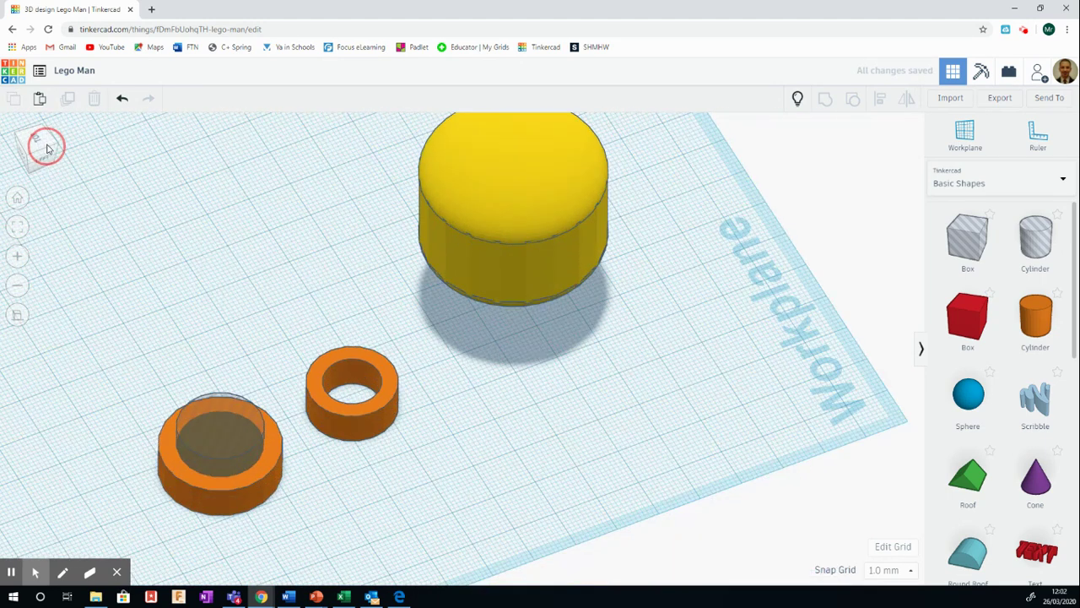
left_click(45, 149)
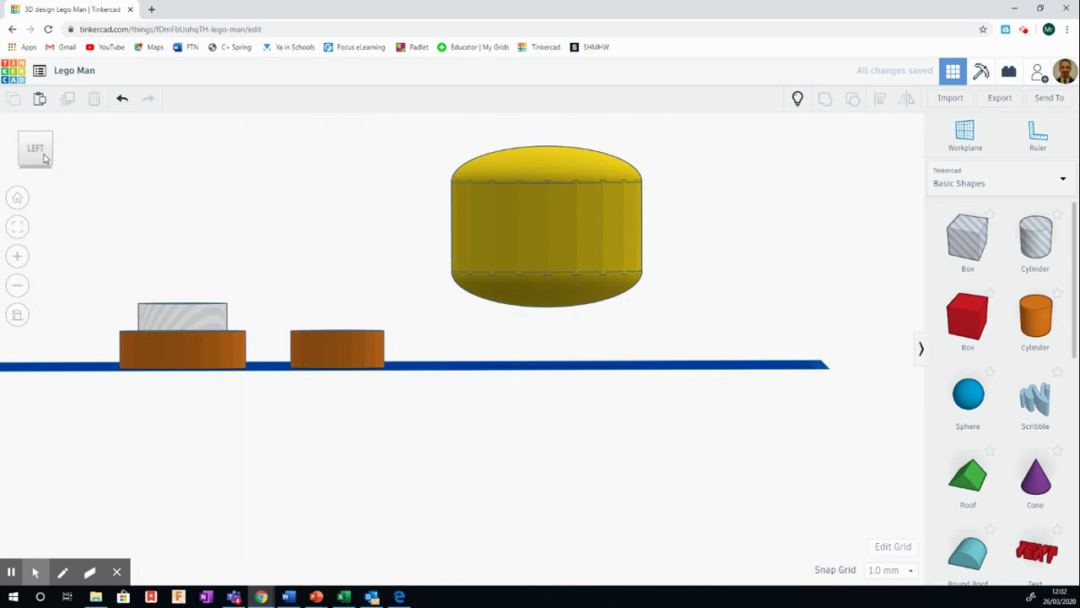
left_click(178, 316)
left_click(203, 311)
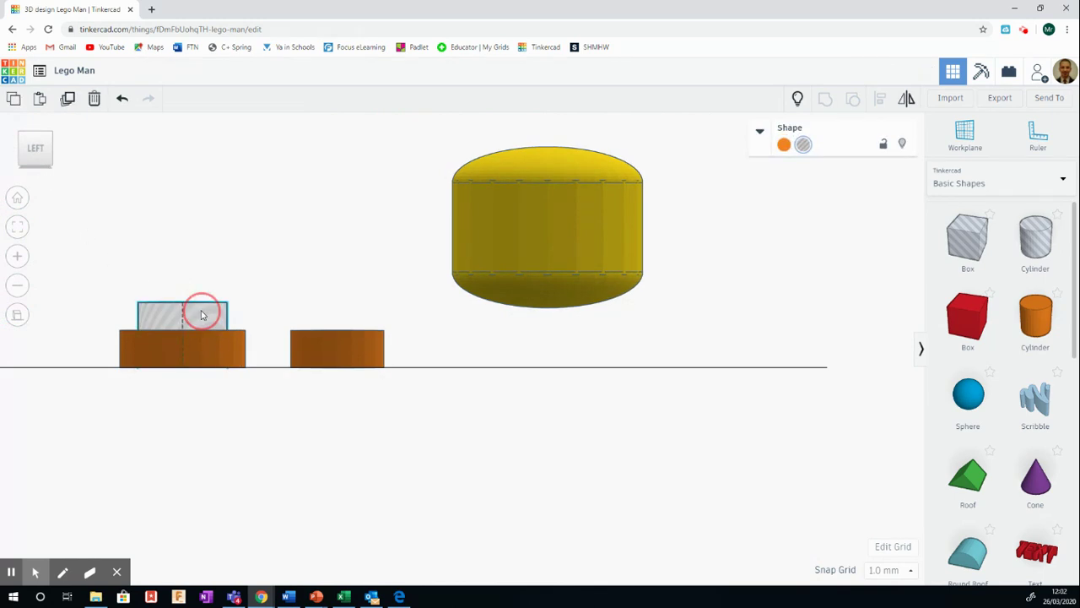
left_click_drag(183, 274, 183, 289)
left_click(267, 265)
Step: Group the 27 mm wide disc with the hole cylinder to cut it into a ring
mouse_move(32, 144)
left_mouse_down()
mouse_move(48, 161)
mouse_move(43, 149)
left_mouse_up()
left_click_drag(142, 314, 311, 502)
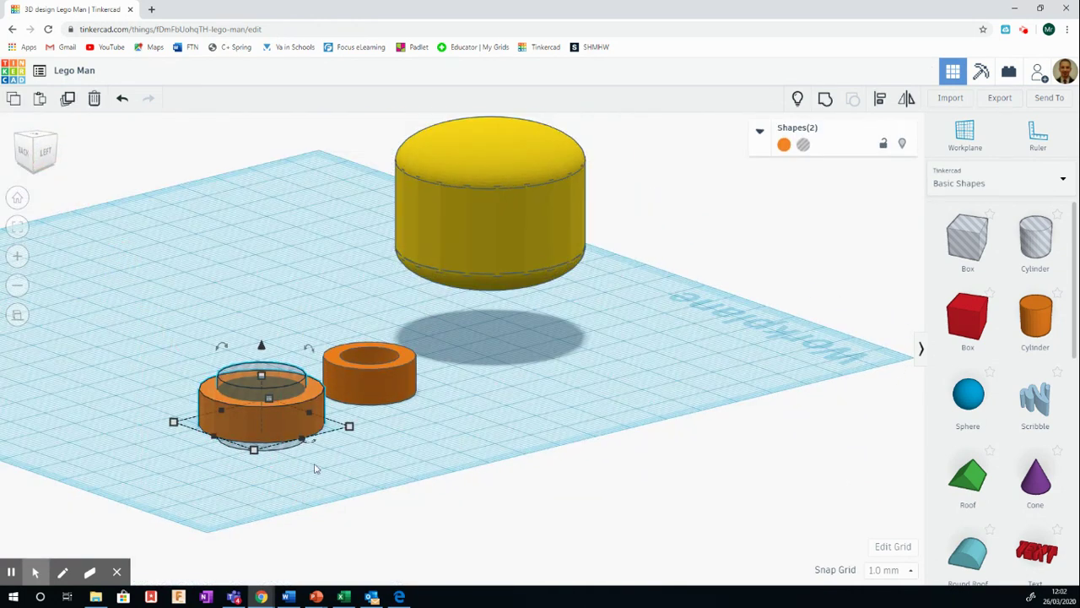
left_click(826, 99)
left_click(627, 303)
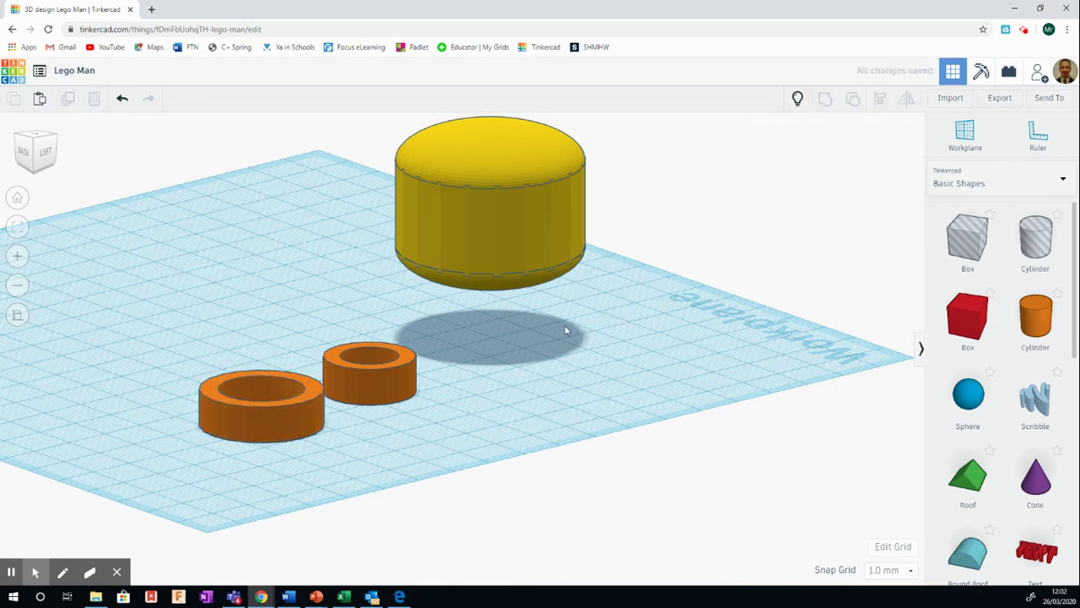
Step: Move the smaller ring along the workplane towards the head until it sits roughly beneath the head's middle in the left view
left_click(45, 154)
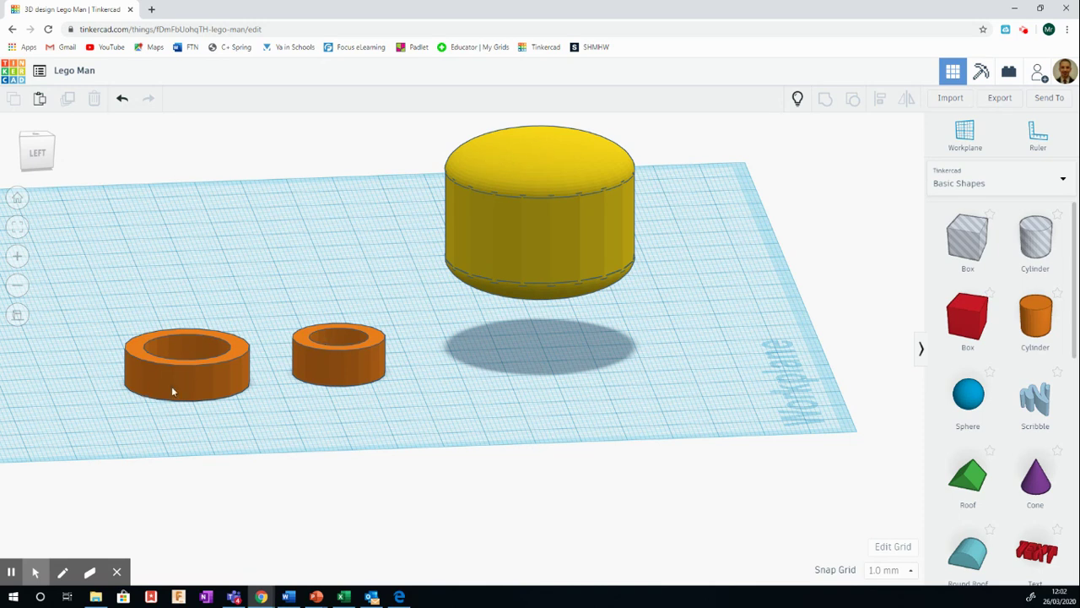
left_click(37, 155)
left_click(342, 366)
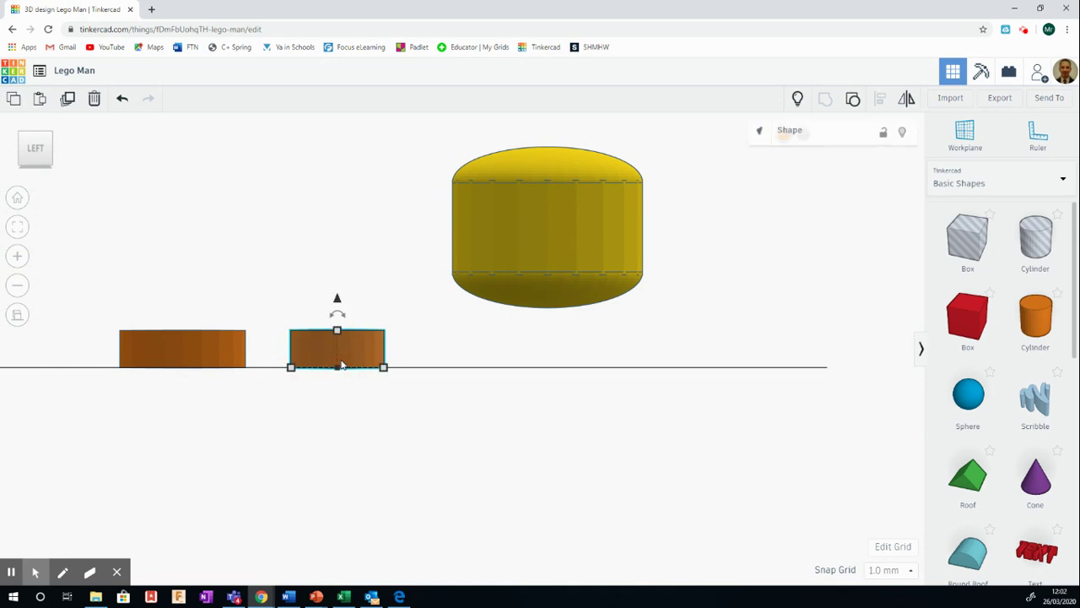
left_click_drag(351, 339, 363, 334)
key("Right")
key("Right")
key("Right")
key("Right")
key("Right")
key("Right")
key("Right")
key("Right")
key("Right")
key("Right")
key("Right")
key("Right")
key("Right")
key("Right")
key("Right")
key("Right")
key("Right")
key("Right")
key("Right")
key("Right")
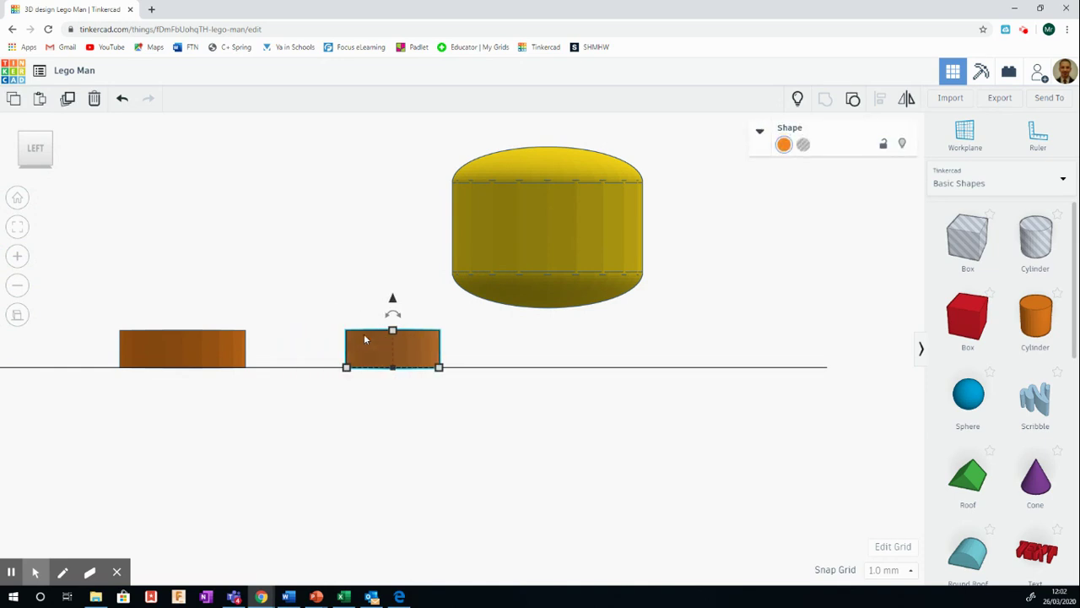
key("Right")
key("Right")
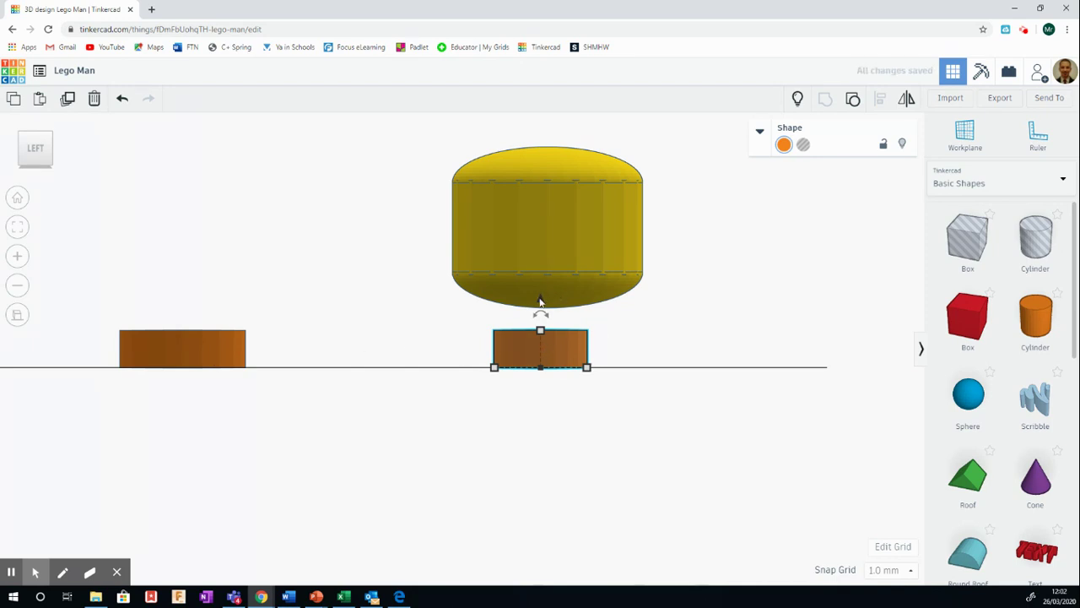
Step: Raise the smaller ring off the workplane to just above the top of the yellow head
left_click_drag(541, 301, 537, 106)
scroll(561, 231, "down", 2)
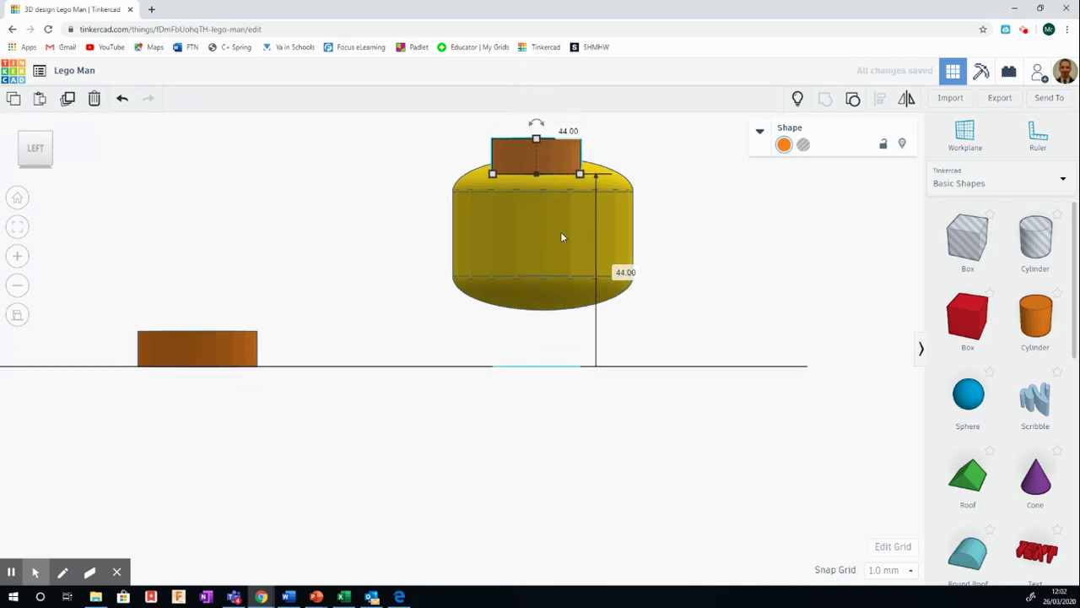
left_click_drag(509, 189, 507, 169)
Step: Move the larger ring along the workplane until it is roughly centred beneath the head in the left view
left_click(295, 347)
key("Right")
key("Right")
key("Right")
key("Right")
key("Right")
key("Right")
key("Right")
key("Right")
key("Right")
key("Right")
key("Right")
key("Right")
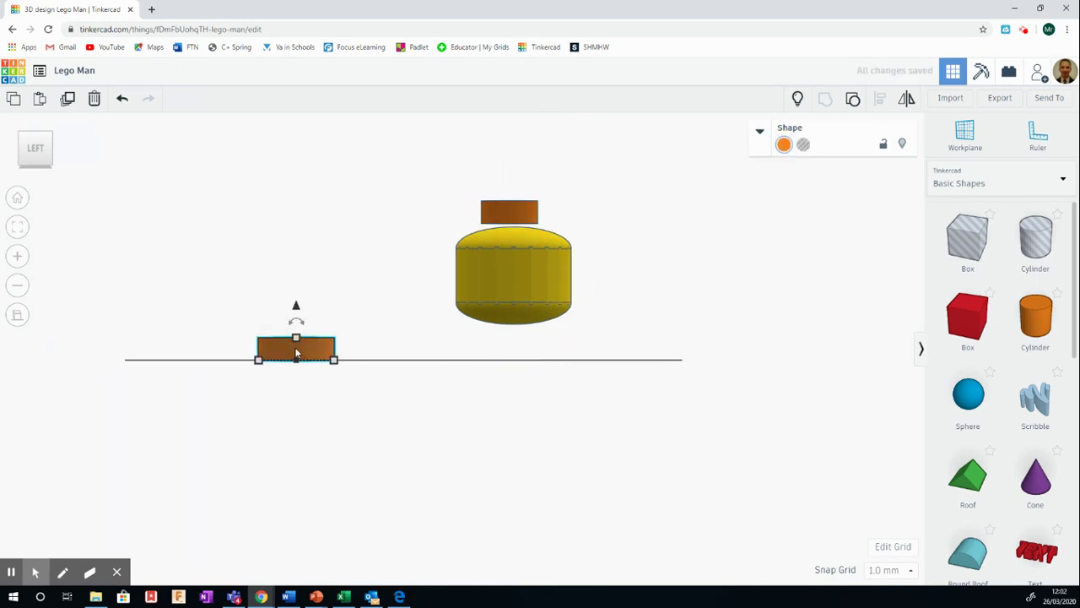
key("Right")
key("Right")
key("Right")
key("Right")
key("Right")
key("Right")
key("Right")
key("Right")
key("Right")
key("Right")
key("Right")
key("Right")
key("Right")
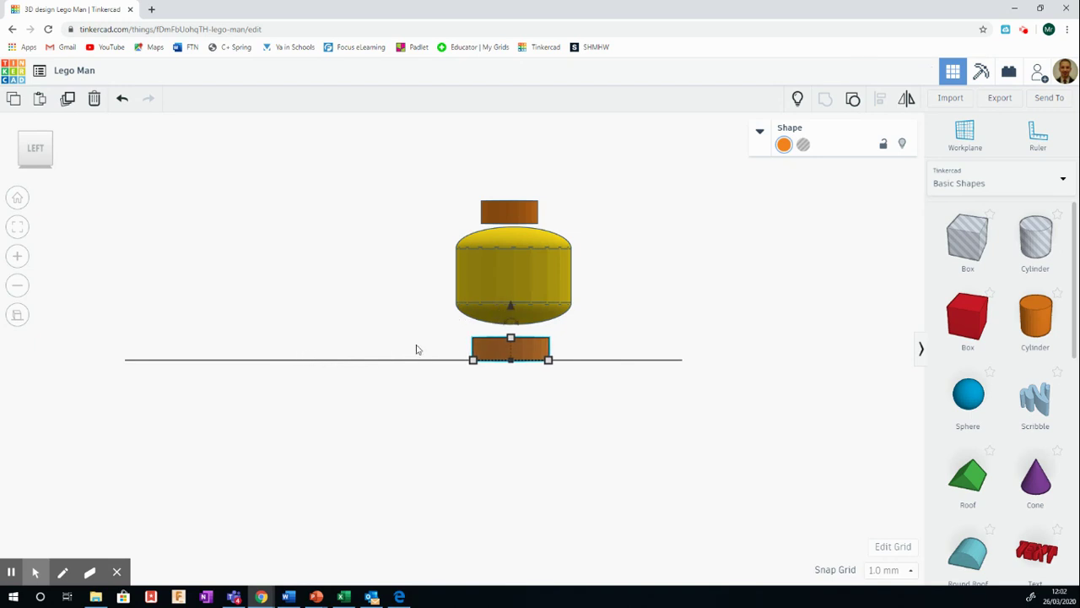
Step: Shift the larger ring sideways in the back view until it is roughly centred beneath the head
left_click(46, 152)
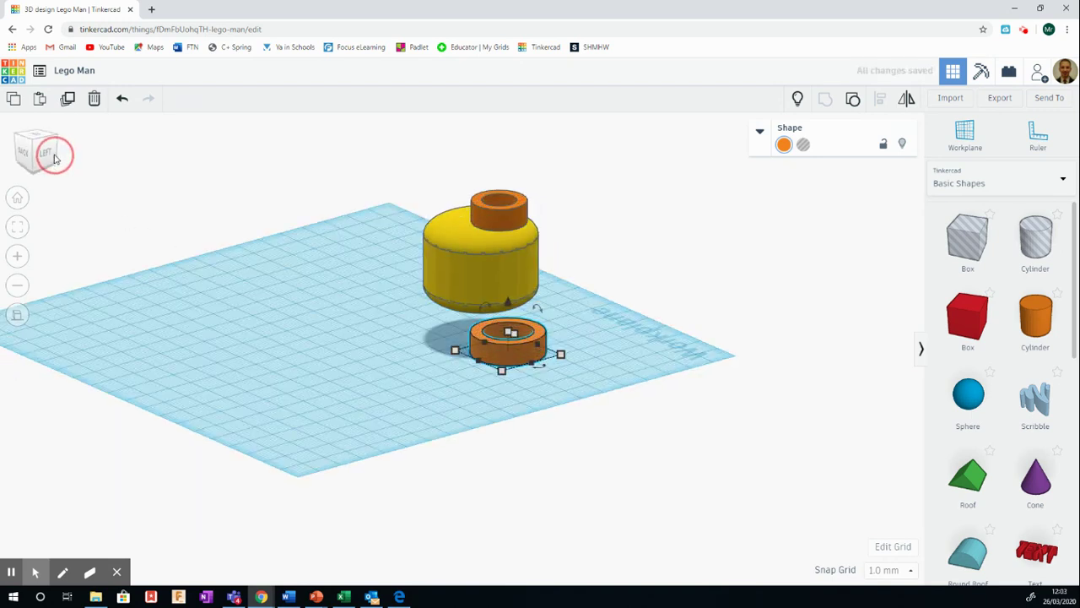
left_click(23, 165)
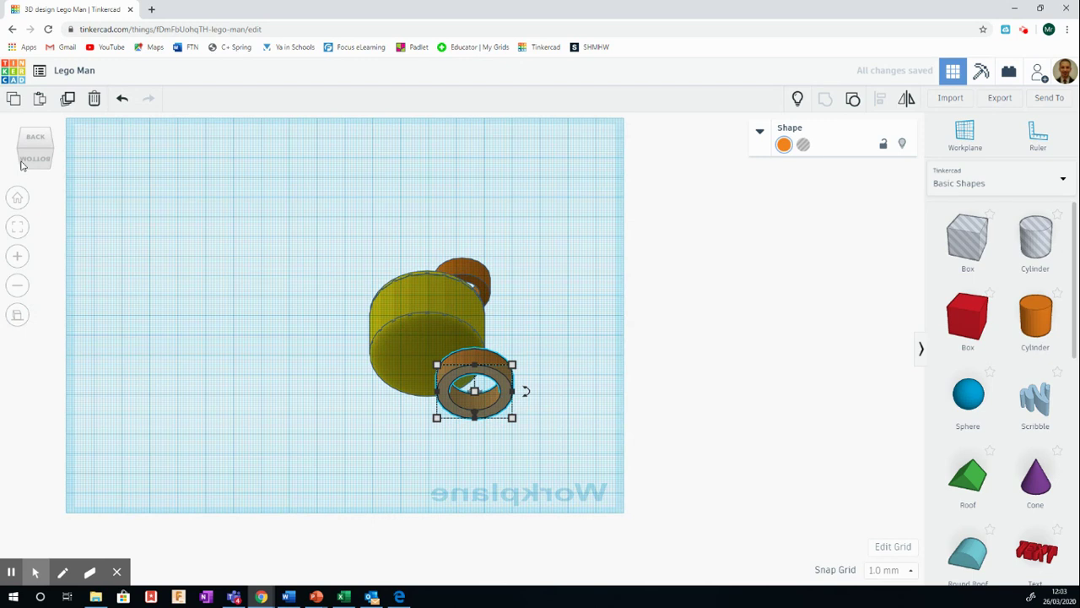
left_click(38, 140)
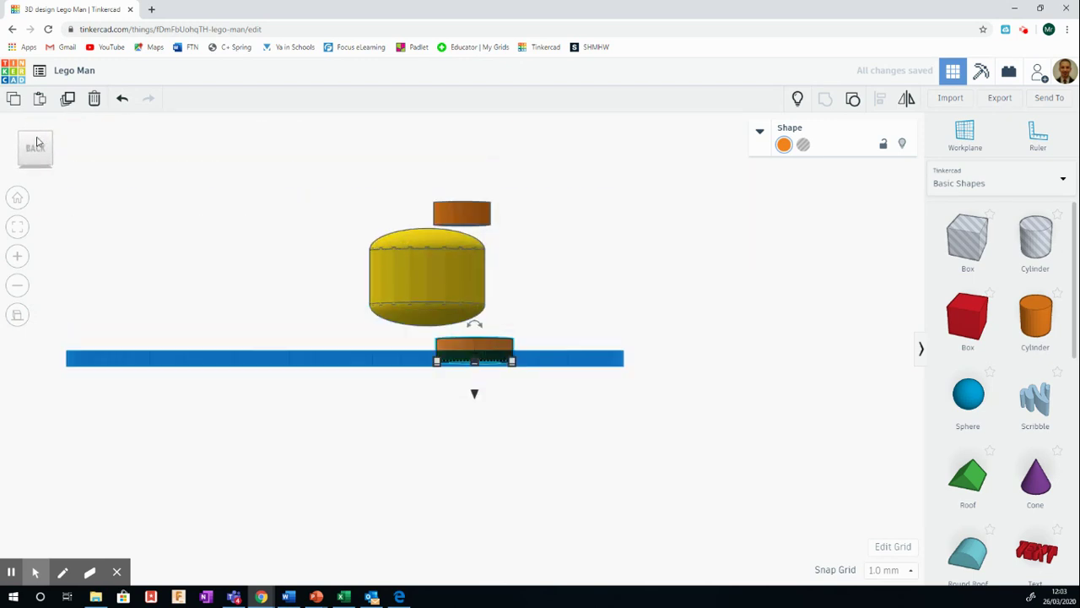
left_click(46, 148)
left_click(24, 160)
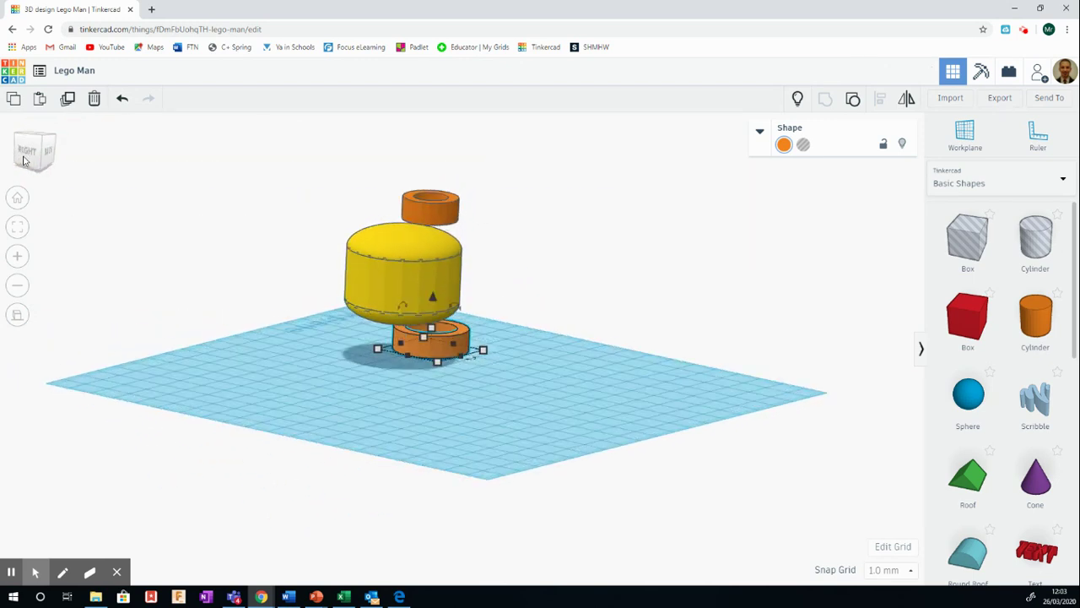
left_click(28, 160)
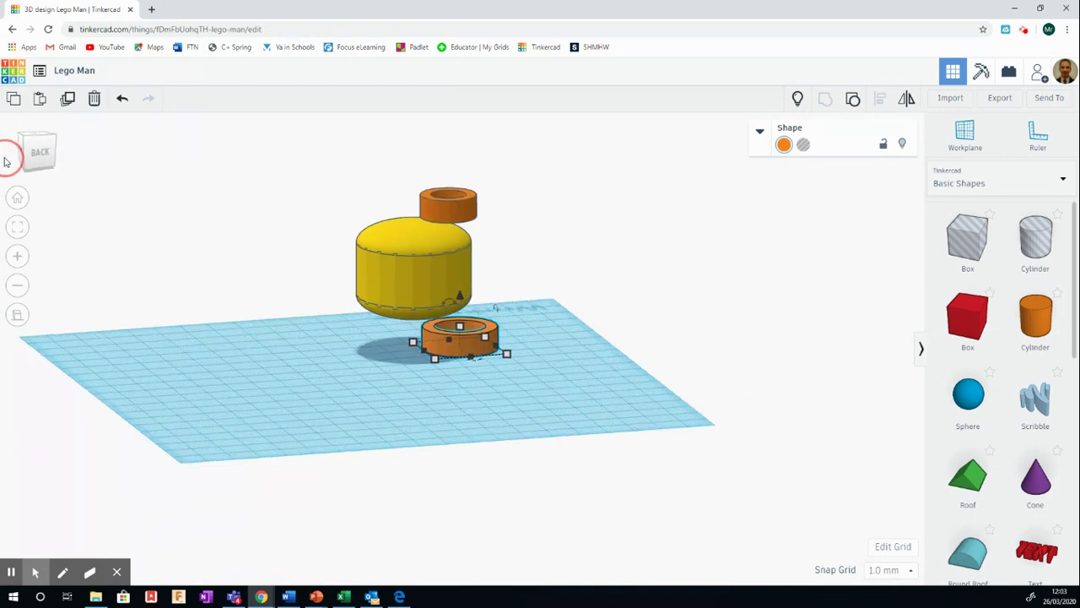
left_click(37, 159)
left_click(528, 248)
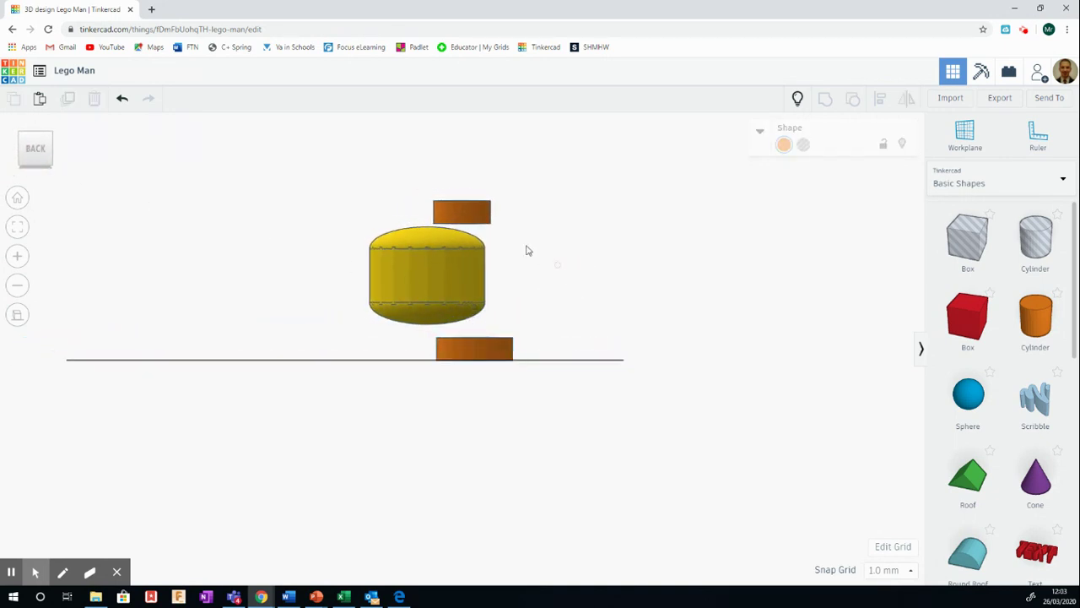
left_click(487, 346)
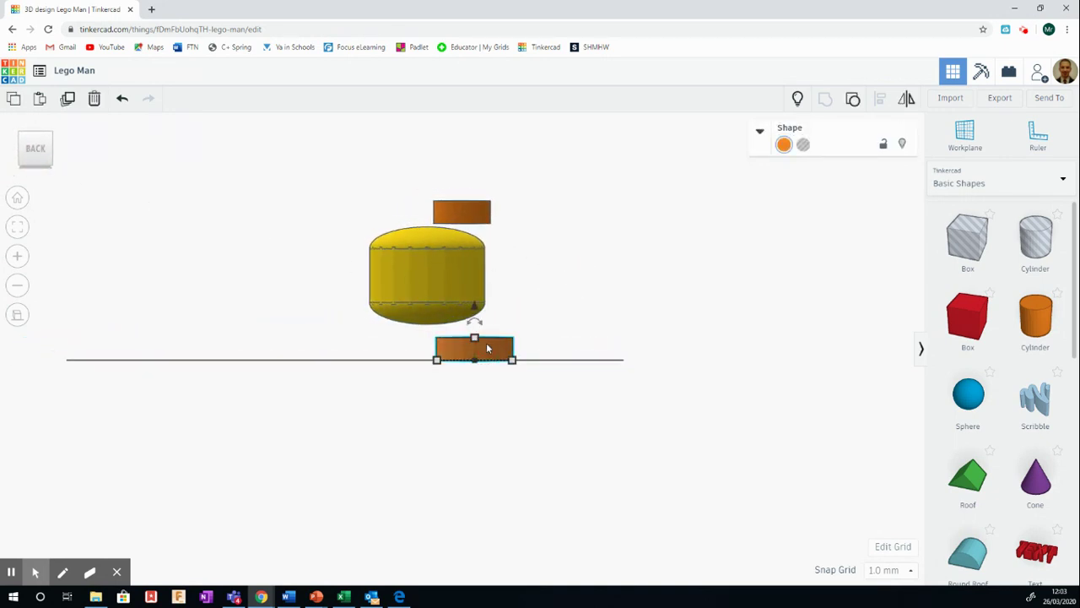
key("Left")
key("Left")
key("Left")
key("Left")
key("Left")
key("Left")
key("Left")
key("Left")
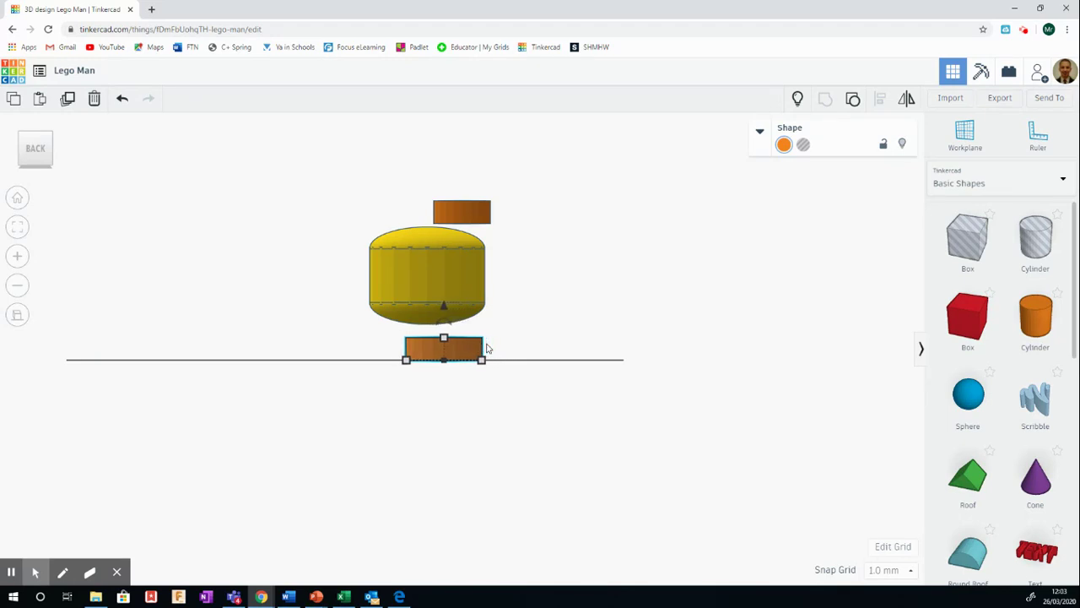
key("Left")
key("Left")
key("Left")
key("Left")
Step: Shift the smaller ring above the head sideways in the back view until it is roughly centred over the head
left_click(462, 215)
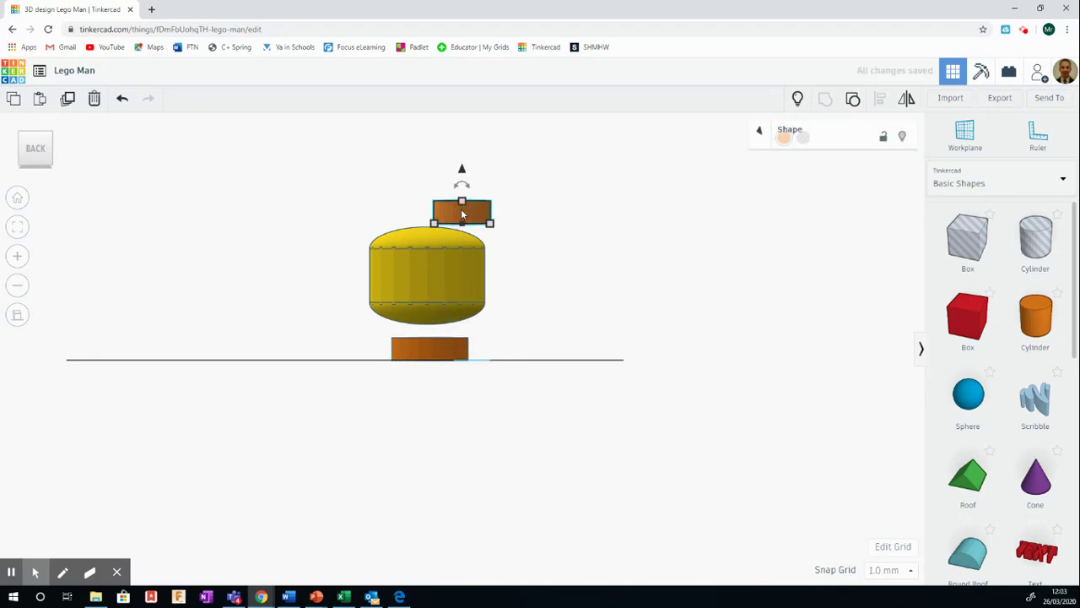
key("Left")
key("Left")
key("Left")
key("Left")
key("Left")
key("Left")
key("Left")
key("Left")
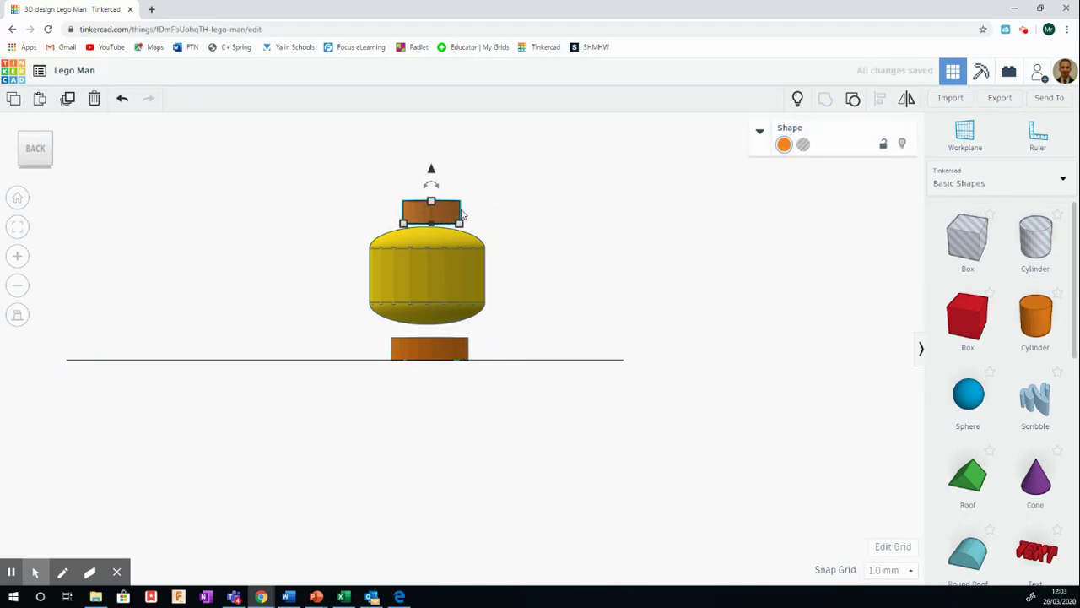
Step: Align the yellow head and both orange rings on their centres along both horizontal axes
left_click_drag(34, 152, 19, 157)
left_click(328, 302)
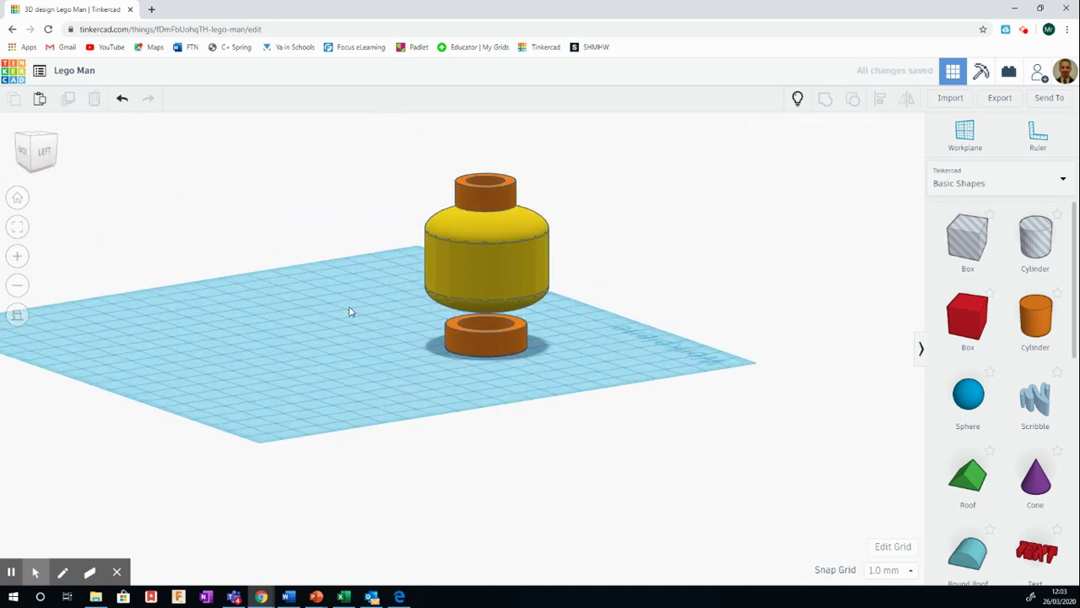
left_click(44, 155)
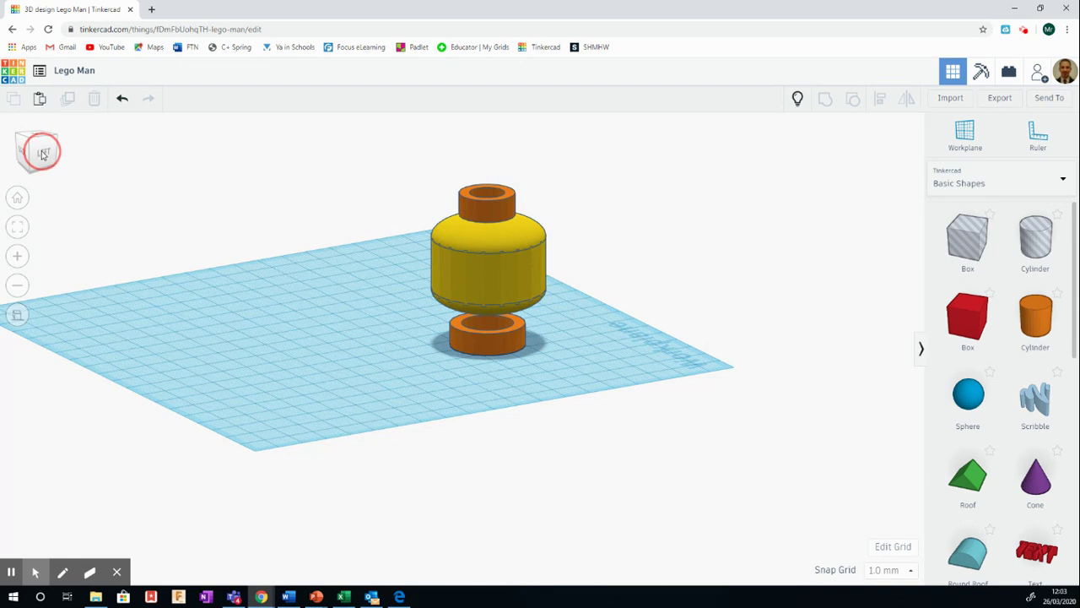
left_click(40, 154)
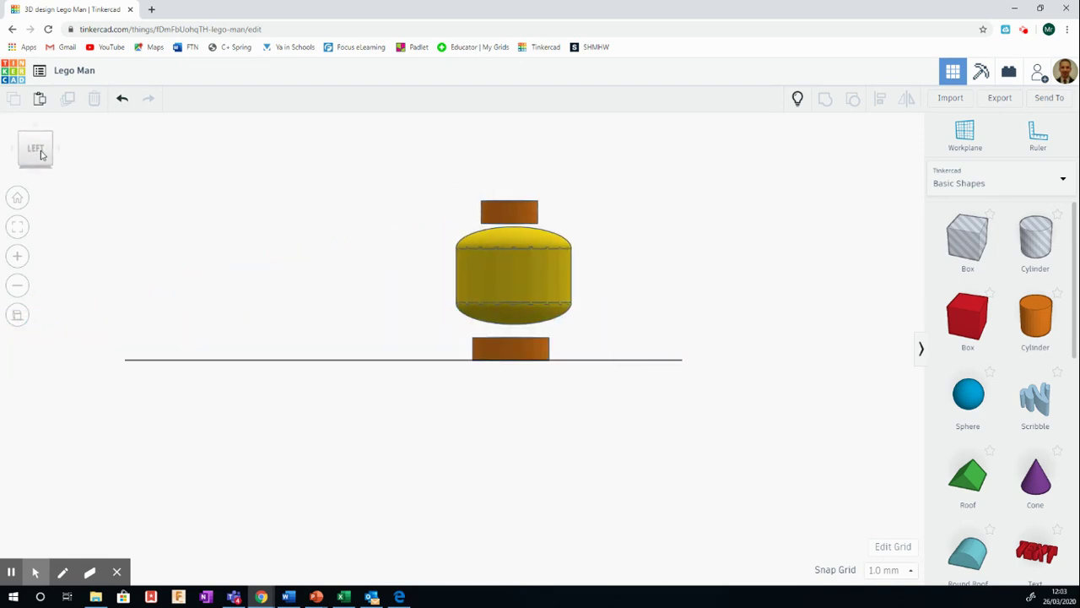
left_click(46, 153)
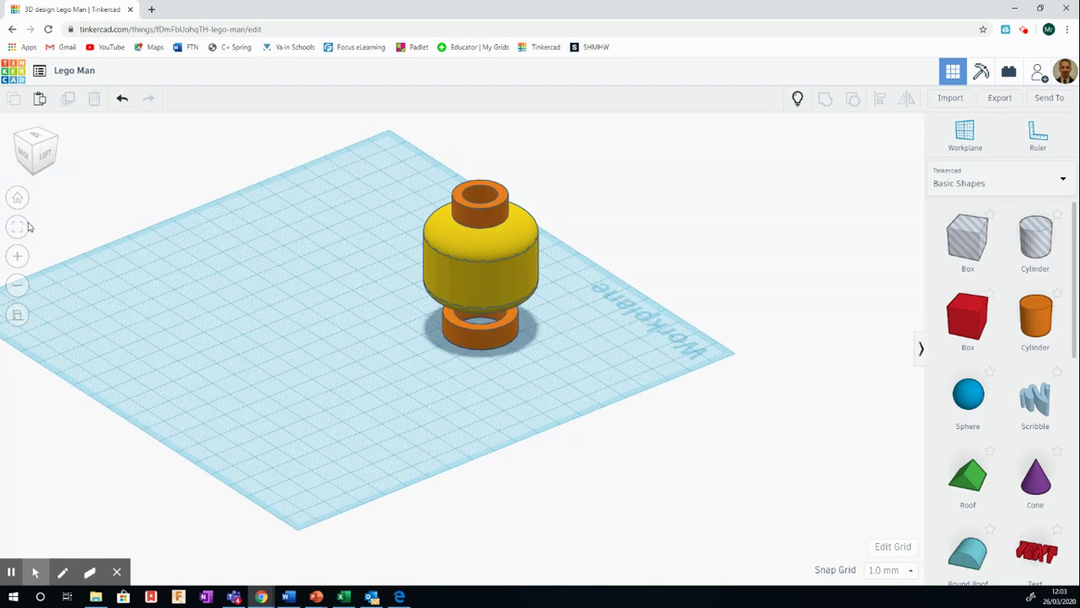
scroll(355, 173, "up", 2)
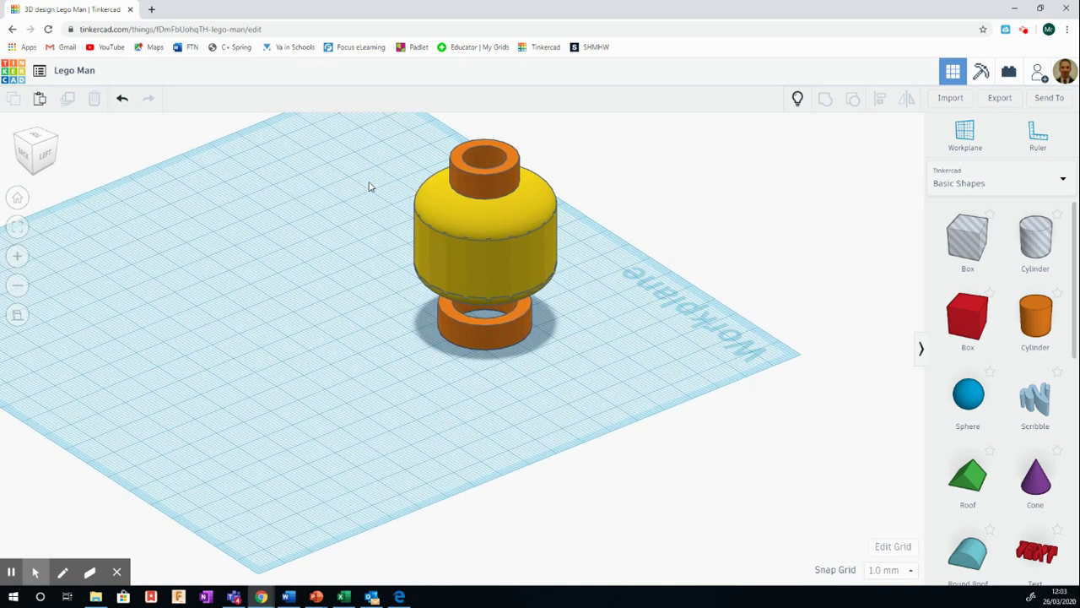
left_click_drag(374, 126, 663, 417)
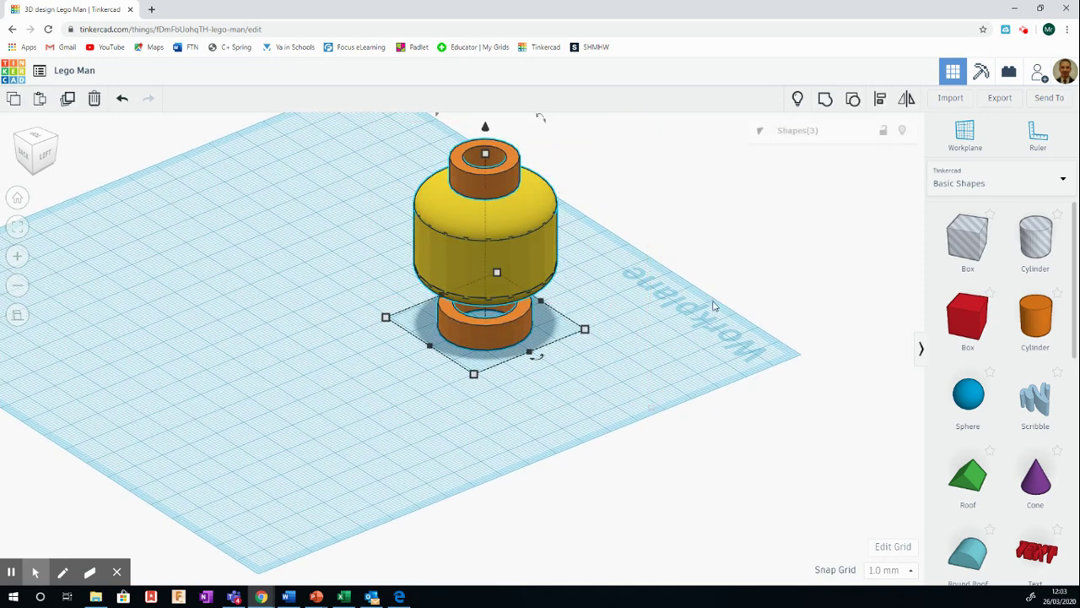
left_click(881, 98)
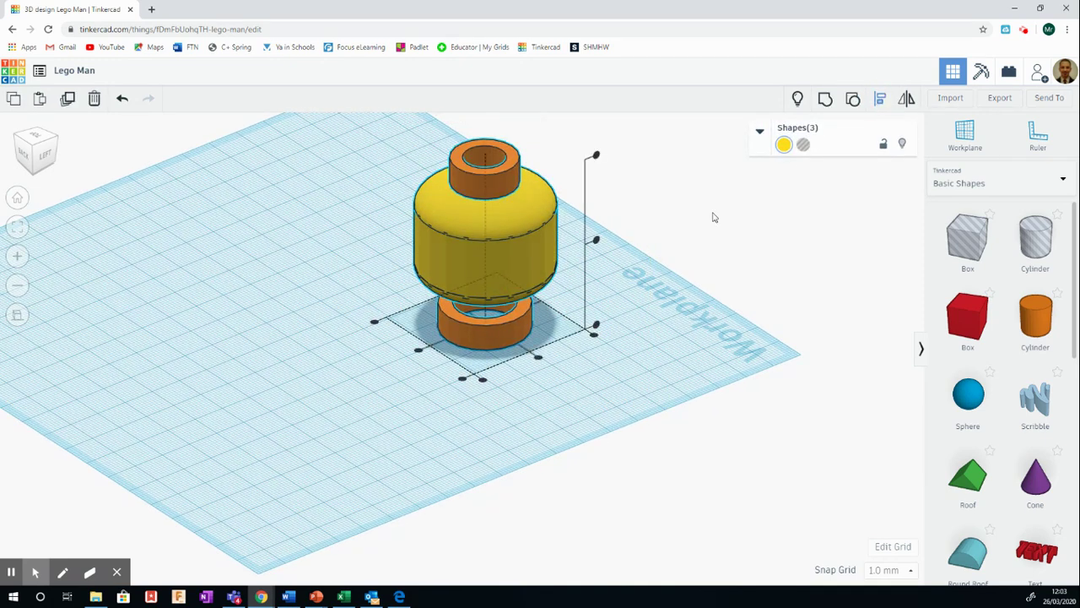
left_click(417, 351)
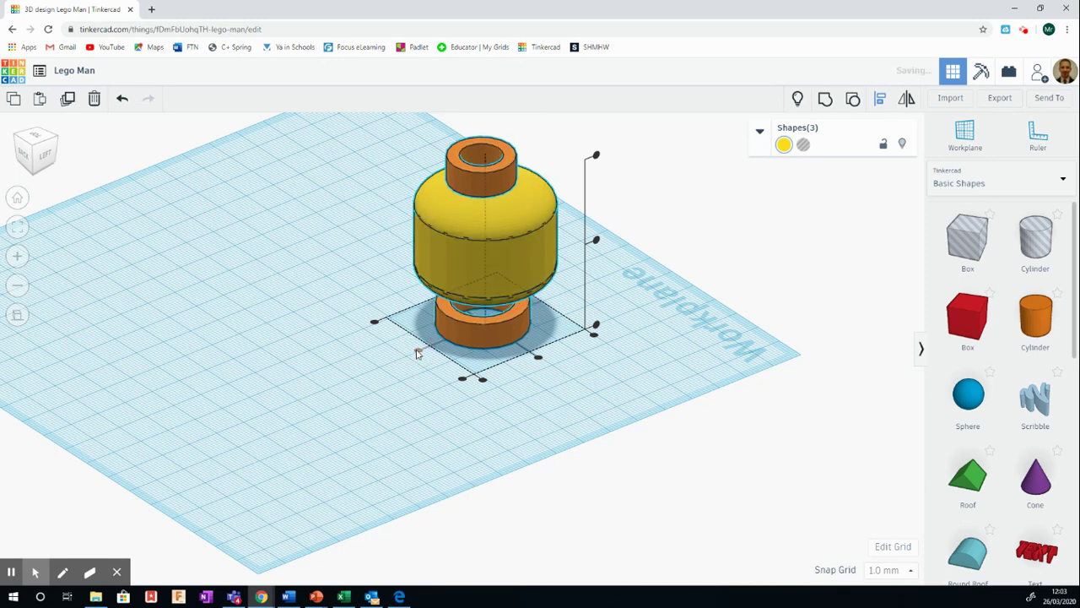
left_click(538, 358)
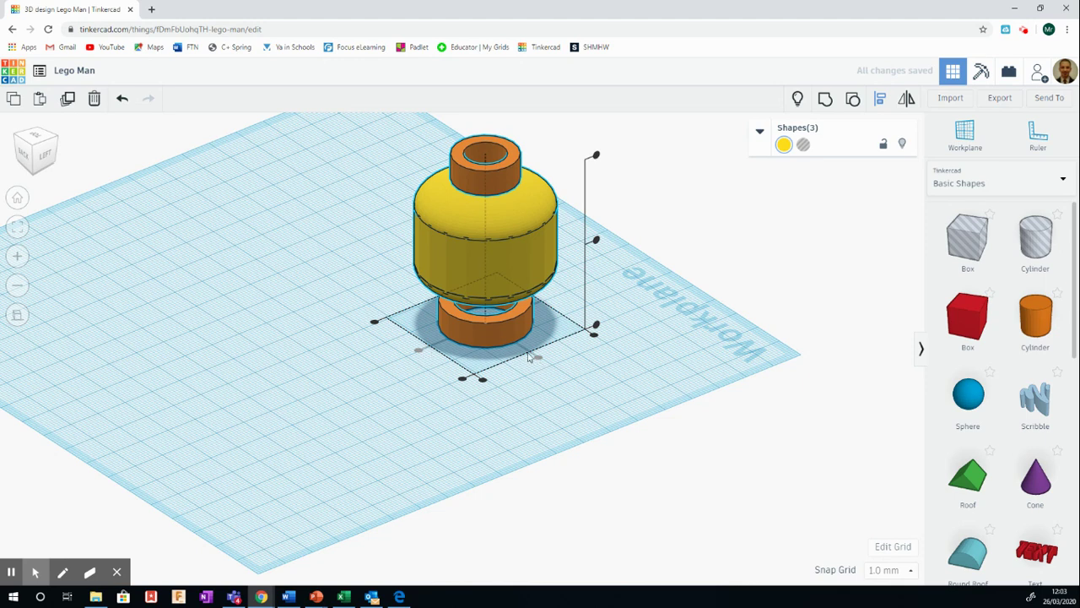
left_click(882, 102)
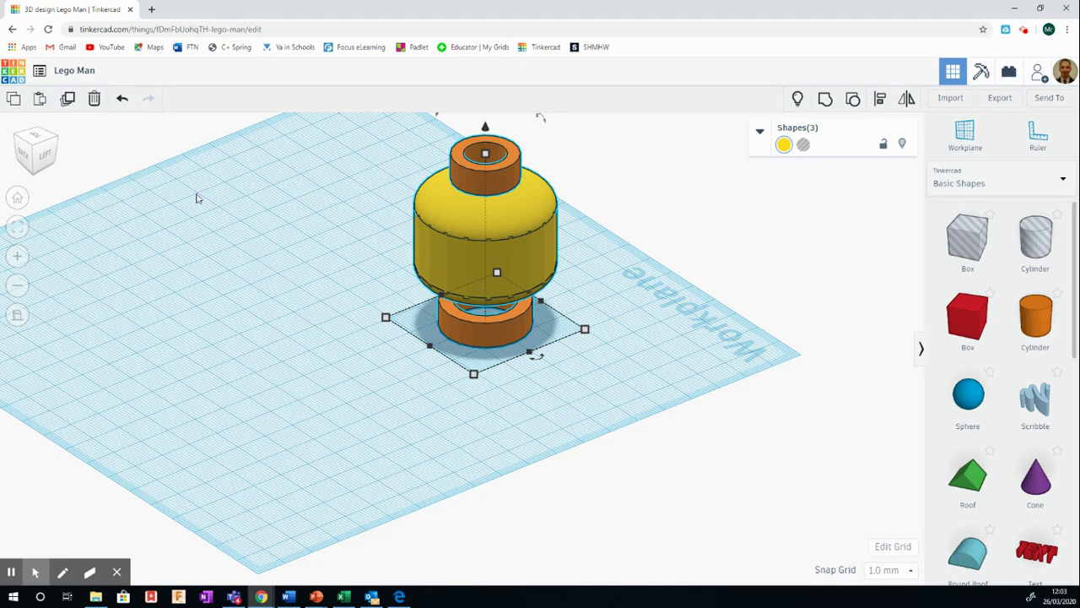
Step: Raise the larger ring 7 mm into the head's underside and lower the smaller ring 3 mm into the head's top
left_click(47, 157)
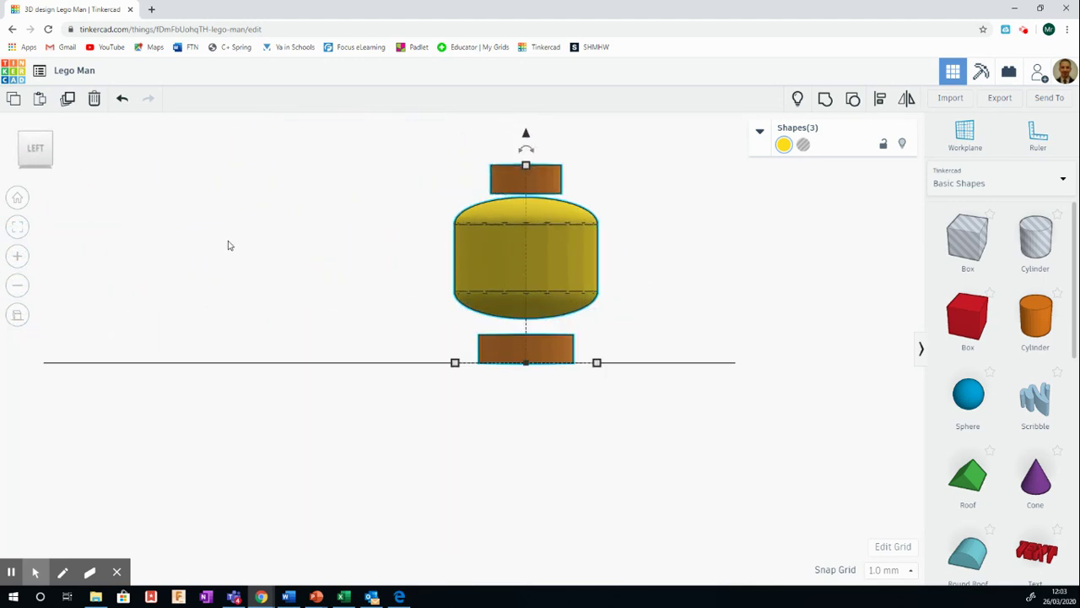
left_click(480, 322)
left_click(525, 353)
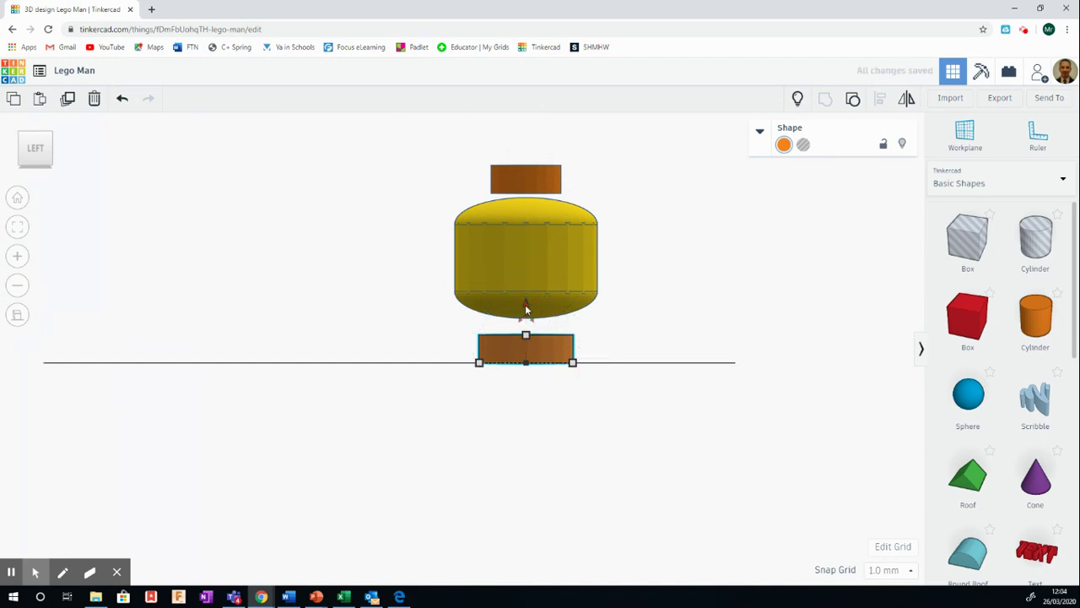
left_click_drag(526, 306, 526, 283)
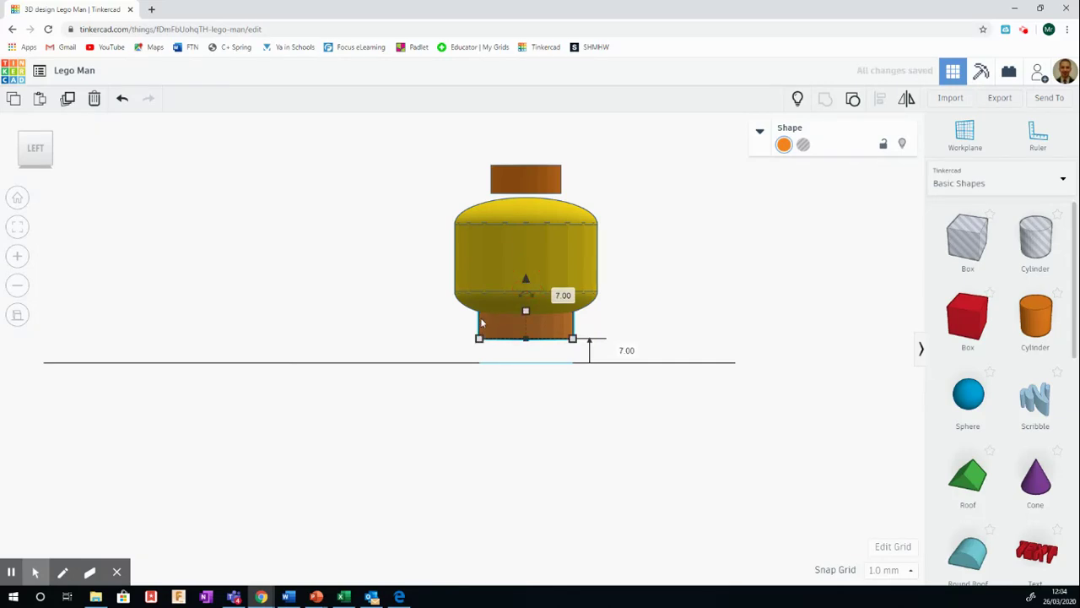
left_click(533, 182)
left_click_drag(528, 137, 527, 145)
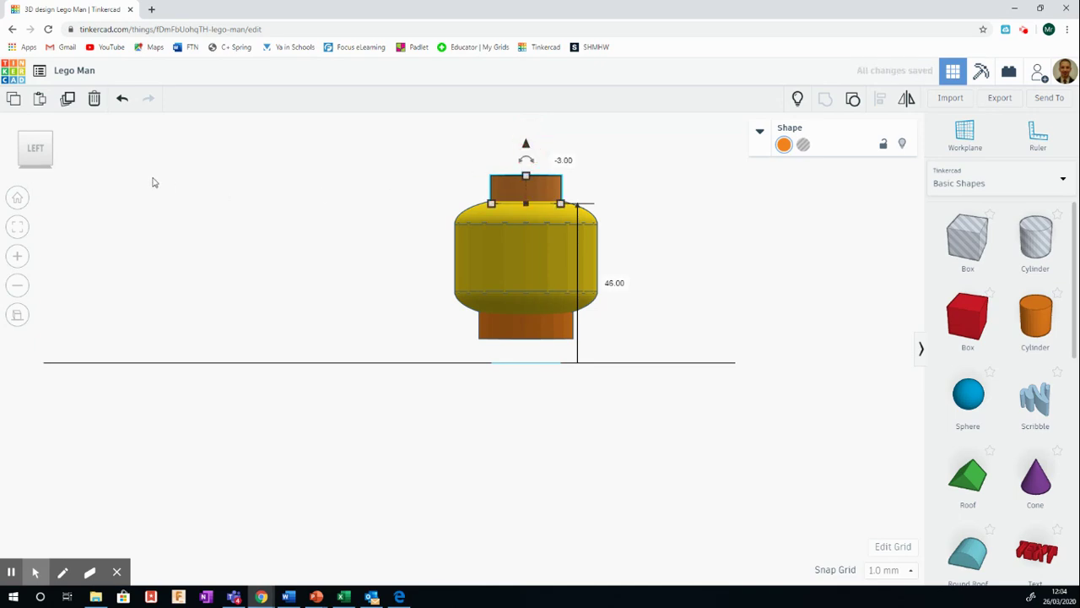
mouse_move(43, 158)
left_mouse_down()
mouse_move(76, 160)
mouse_move(34, 158)
left_mouse_up()
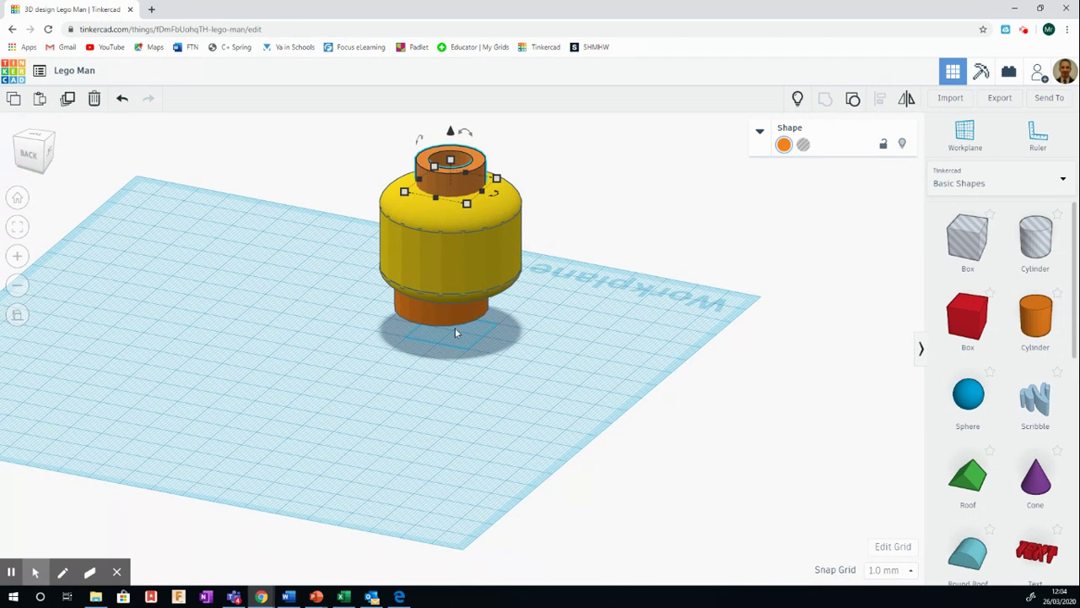
Step: Undo the vertical moves of both rings and deselect everything
left_click(122, 99)
left_click(121, 99)
left_click(119, 101)
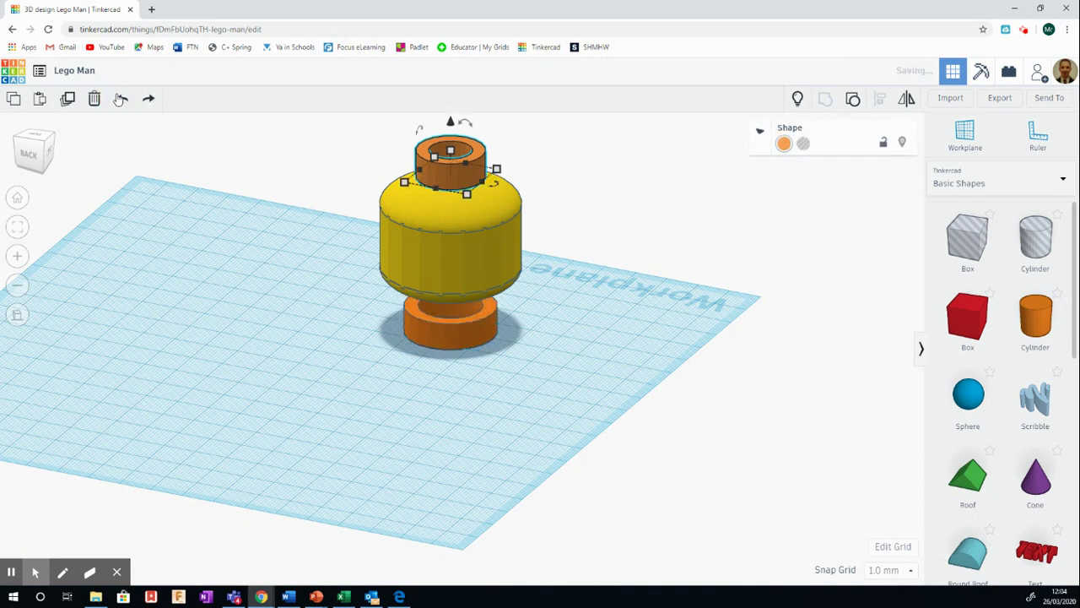
left_click(133, 189)
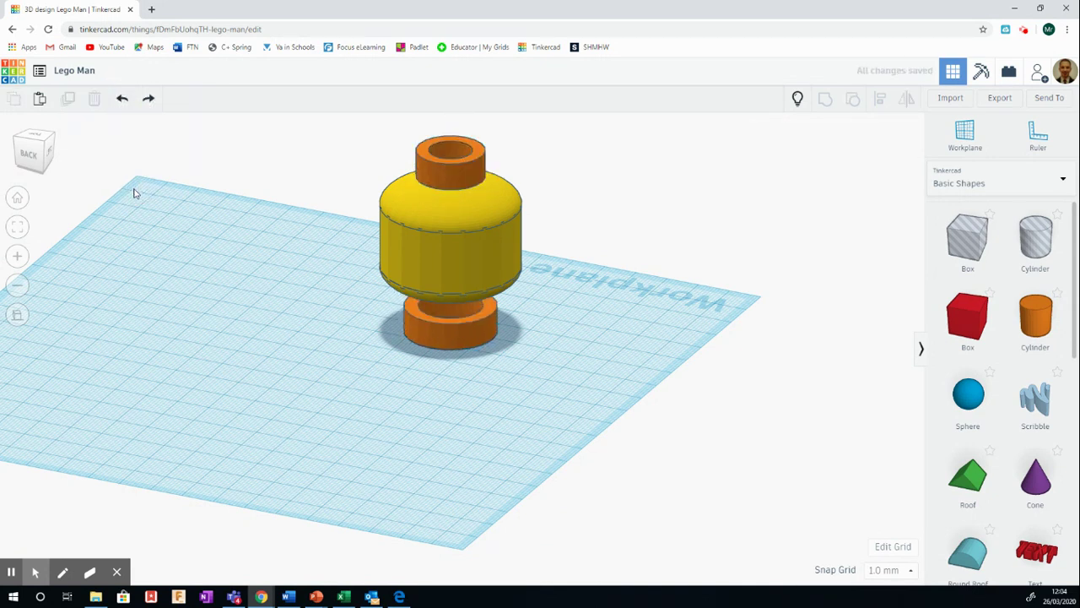
Step: Raise the larger ring 8 mm into the head's underside and lower the smaller ring until it sinks slightly into the head's top
left_click(48, 158)
left_click(500, 361)
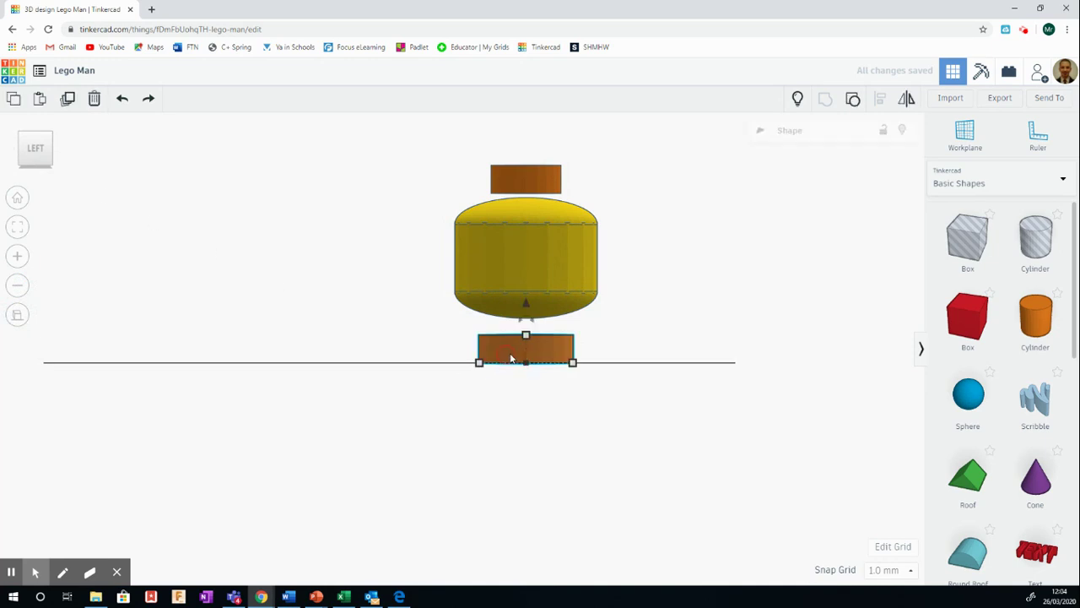
left_click_drag(524, 302, 525, 277)
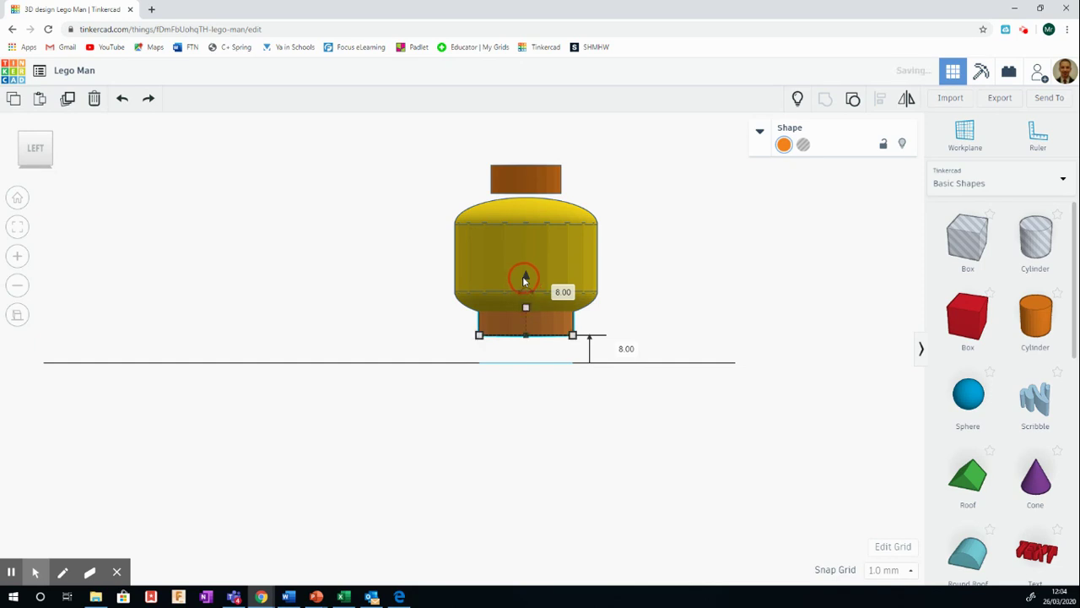
left_click(537, 185)
left_click_drag(526, 139, 527, 151)
left_click(358, 169)
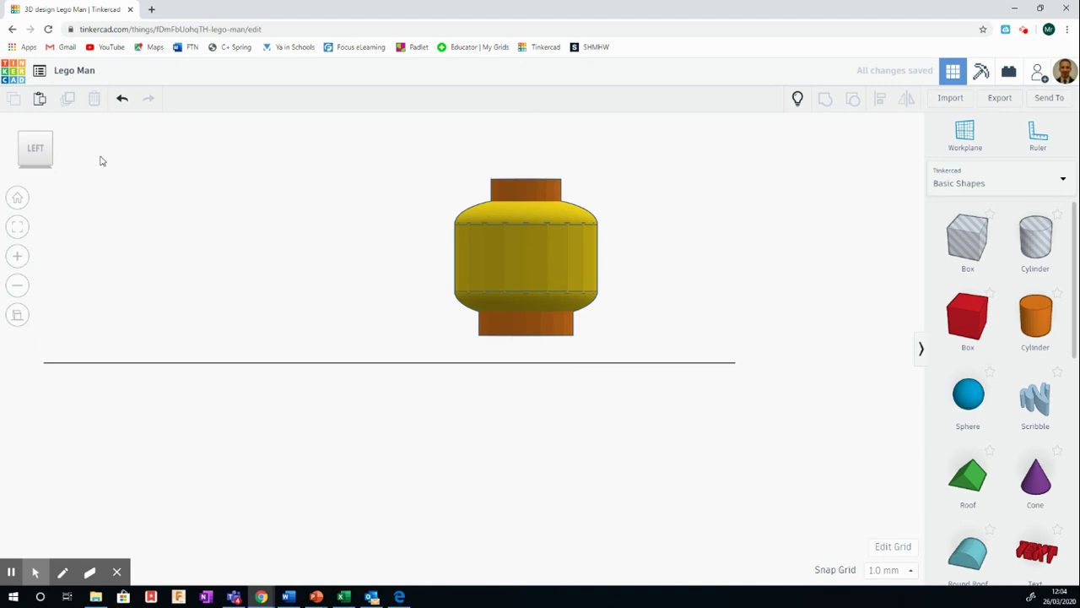
Step: Group the yellow head and both orange rings into a single shape
mouse_move(29, 148)
left_mouse_down()
mouse_move(48, 152)
mouse_move(37, 152)
left_mouse_up()
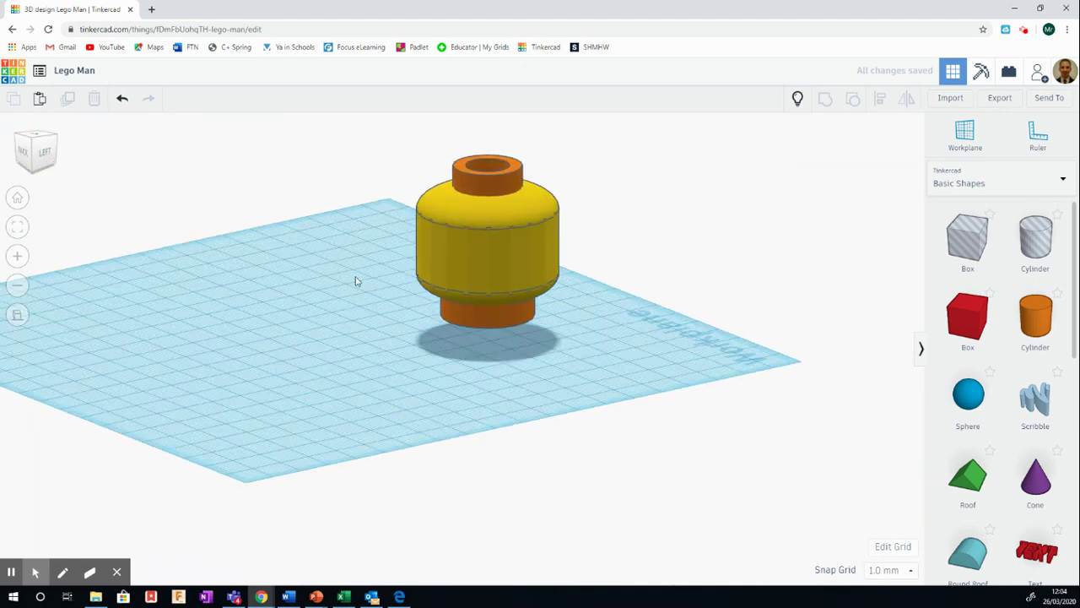
left_click_drag(359, 147, 608, 381)
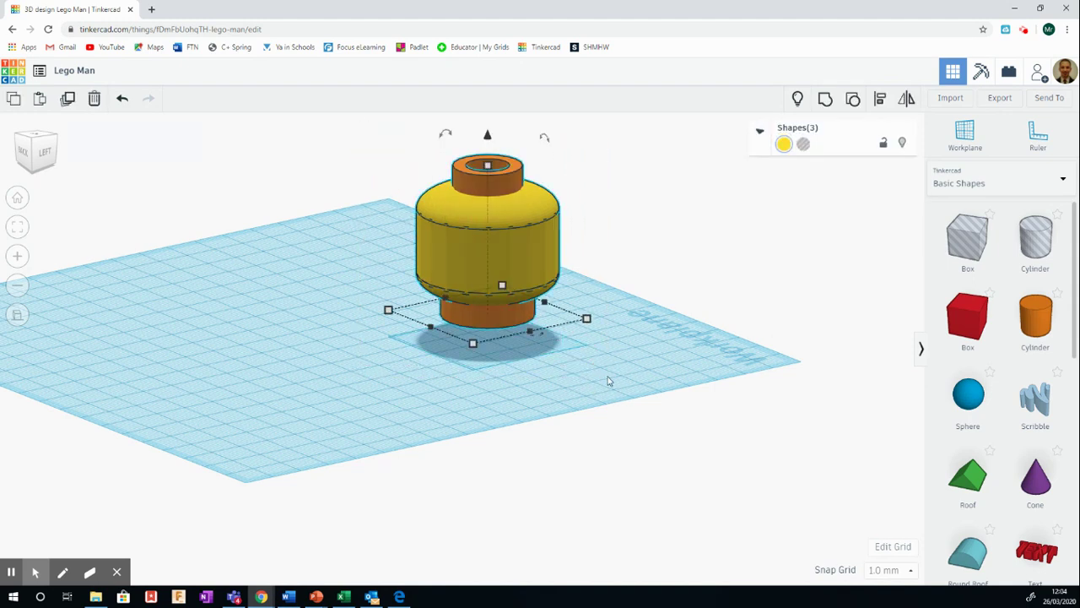
left_click(826, 98)
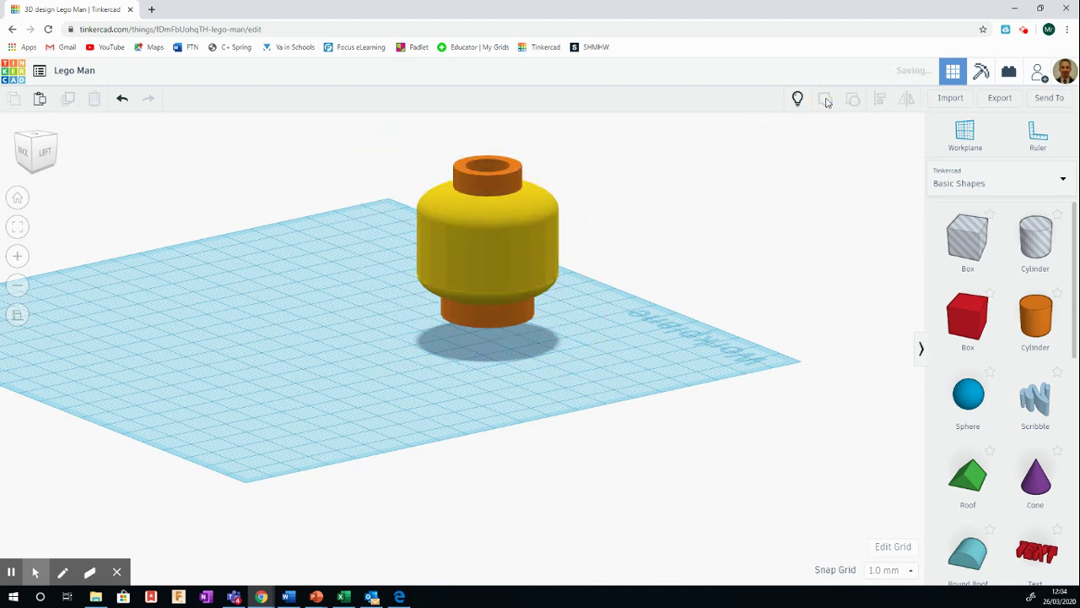
left_click(680, 203)
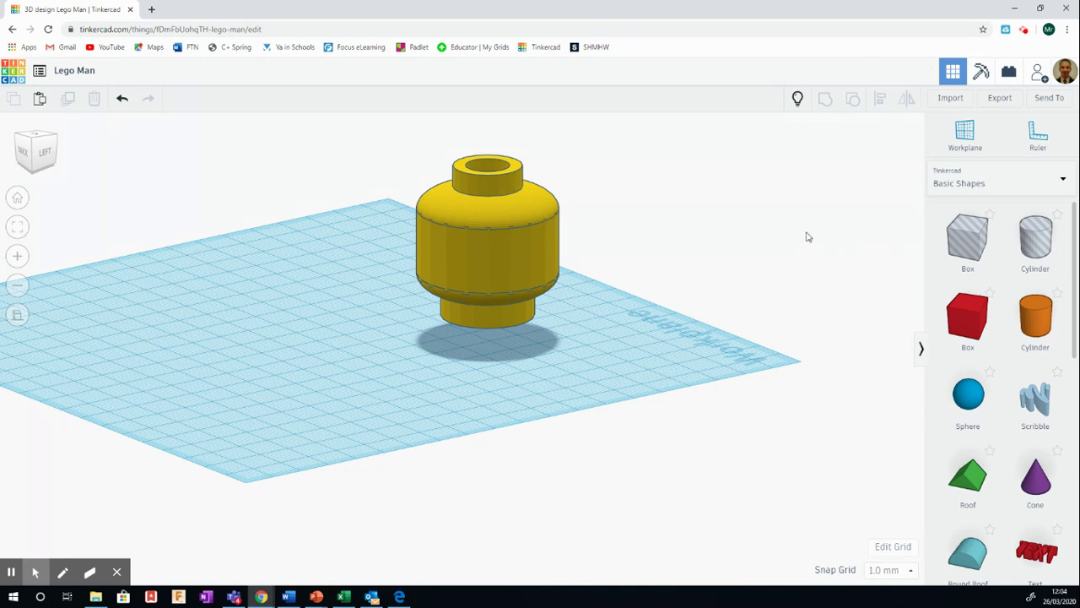
Step: Set the height of the grouped yellow head to 46 mm
left_click(505, 246)
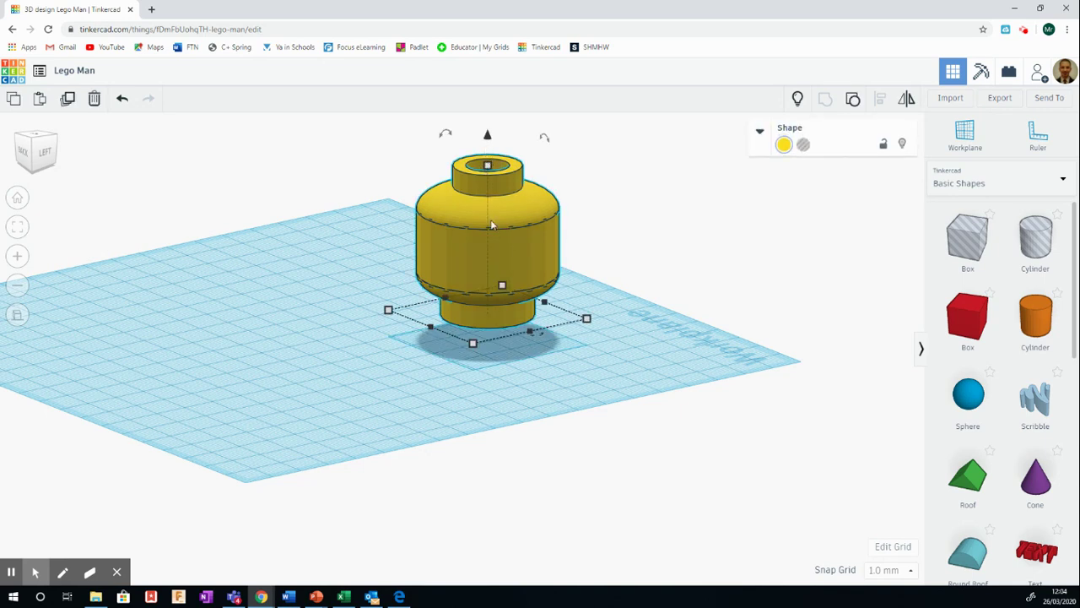
left_click(548, 243)
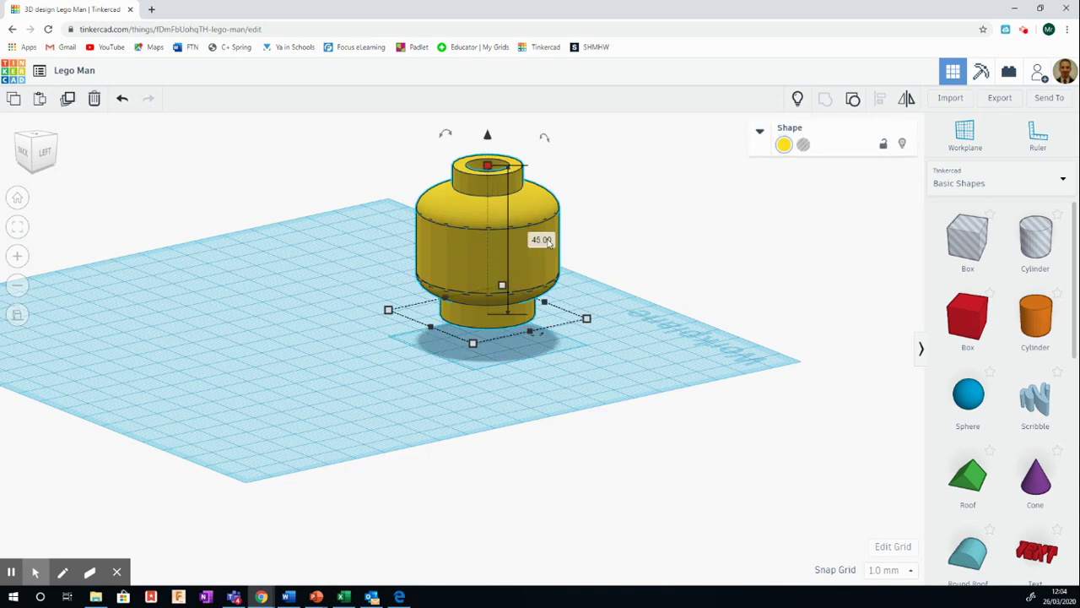
type("46")
key("Return")
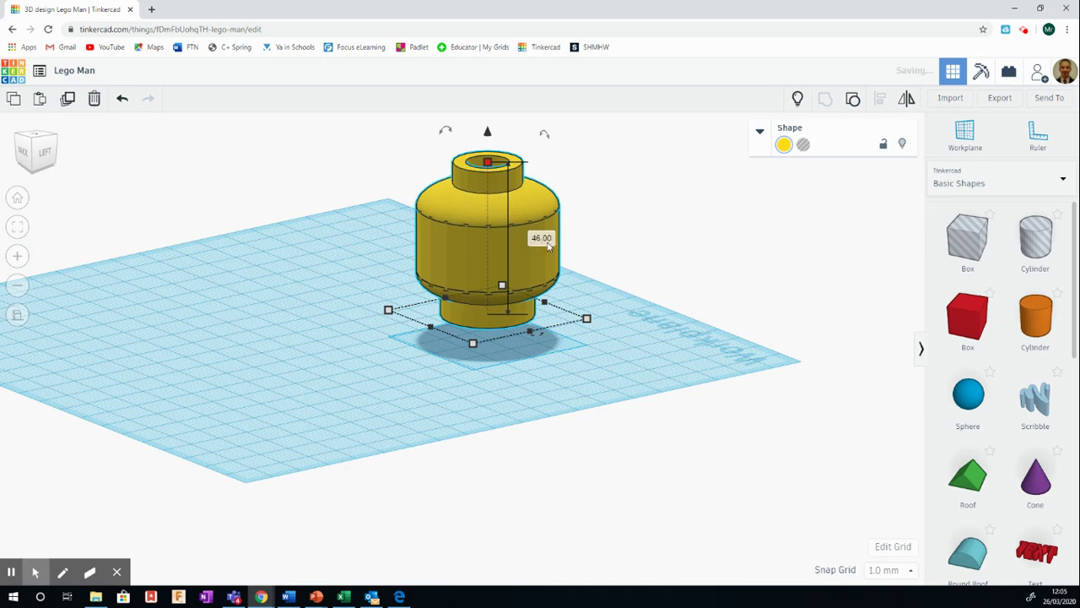
left_click(640, 247)
Step: Show all hidden shapes so the torso and legs return to the workplane with the head
scroll(641, 251, "down", 1)
scroll(642, 252, "down", 1)
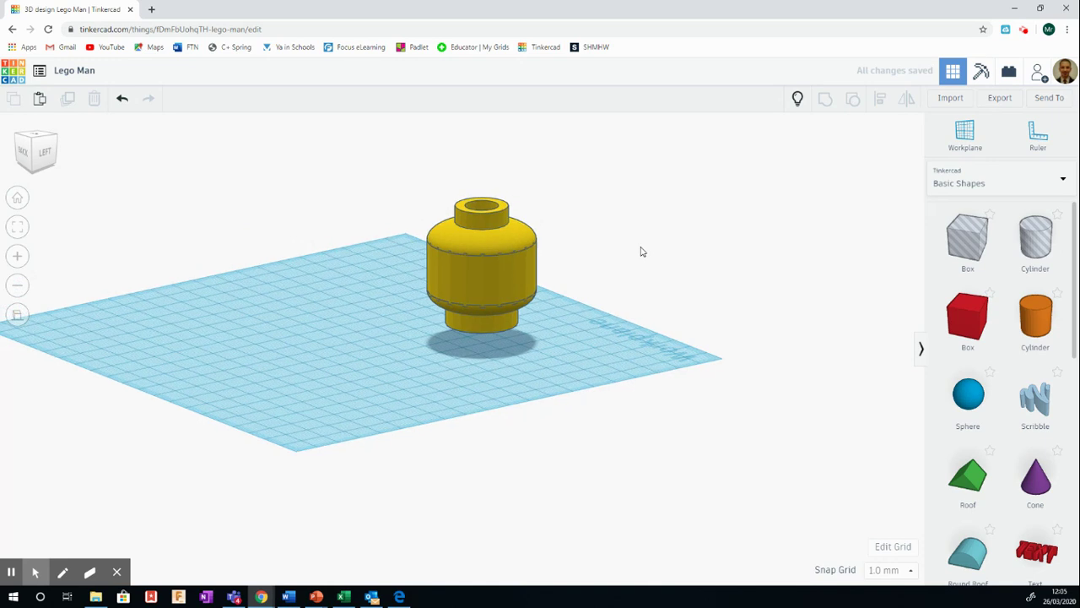
left_click(516, 270)
left_click(797, 100)
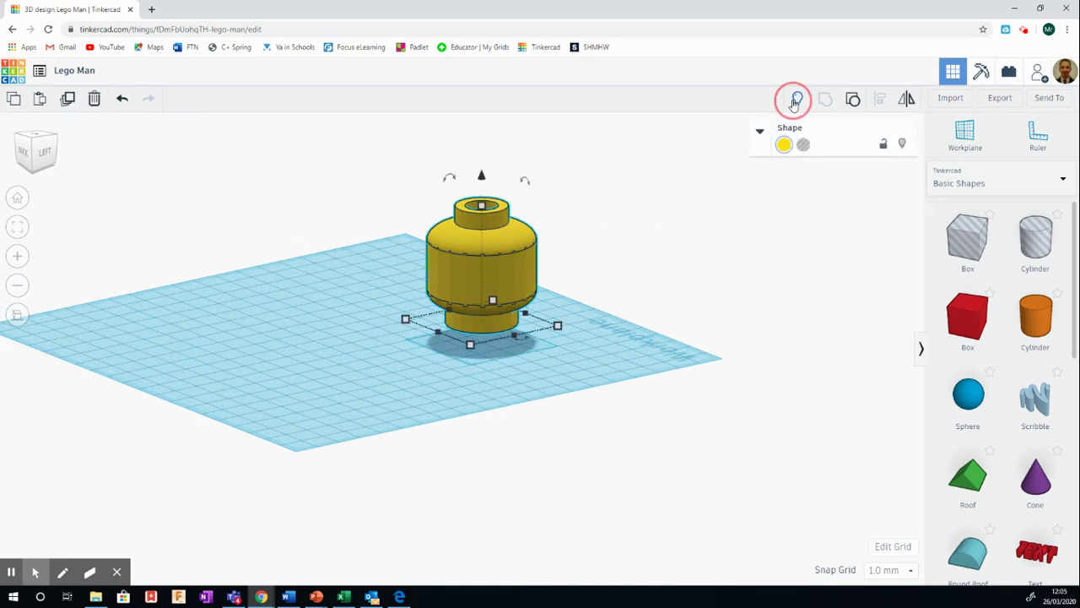
left_click(697, 194)
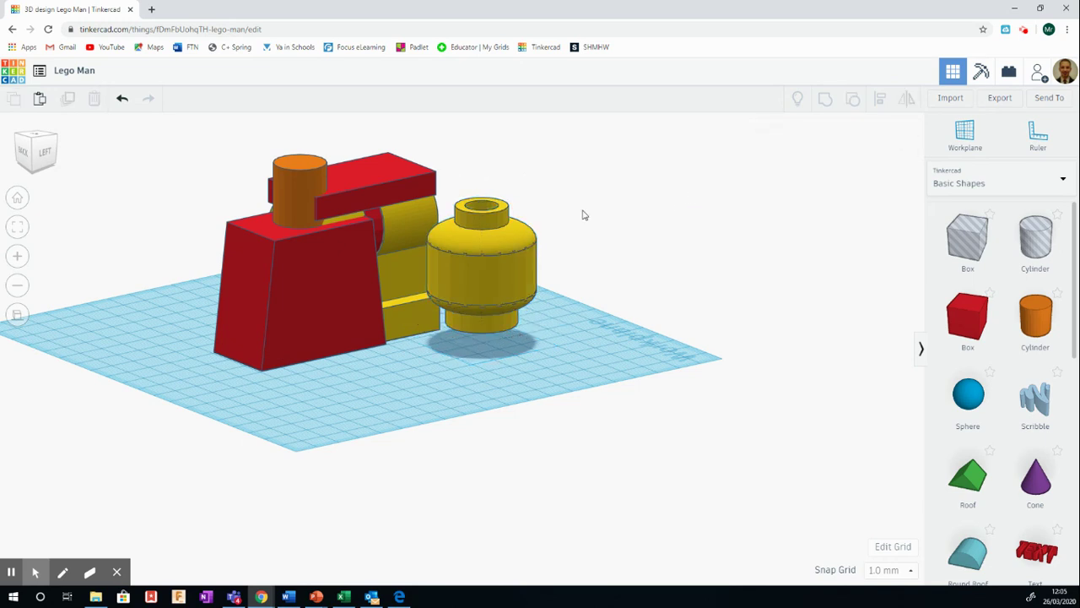
Step: Move the red torso with its orange neck sideways in the back view until it stands well clear beyond the head
left_click(309, 295)
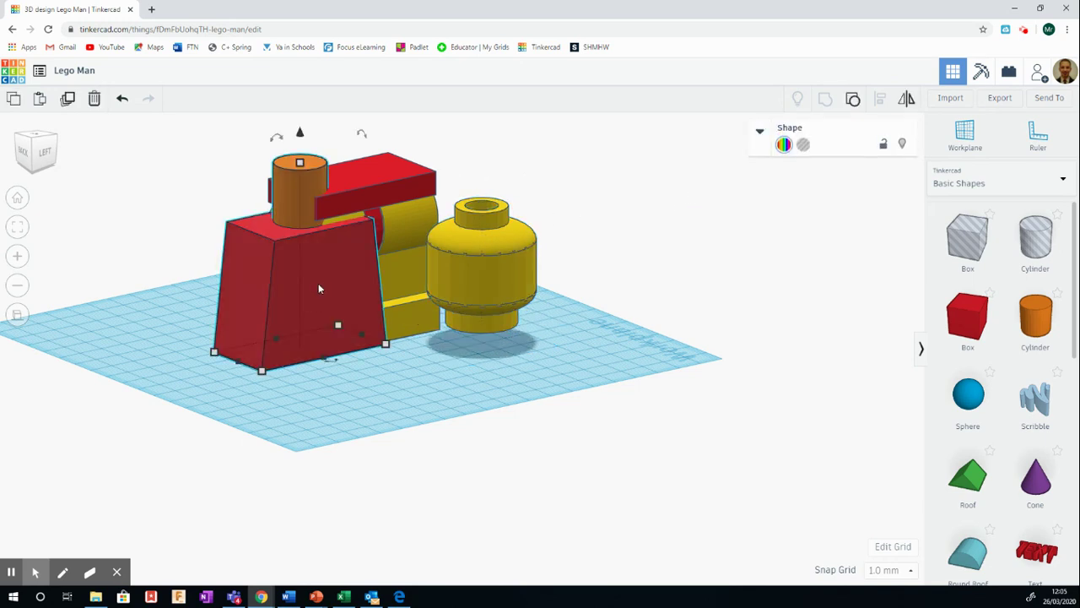
left_click(20, 154)
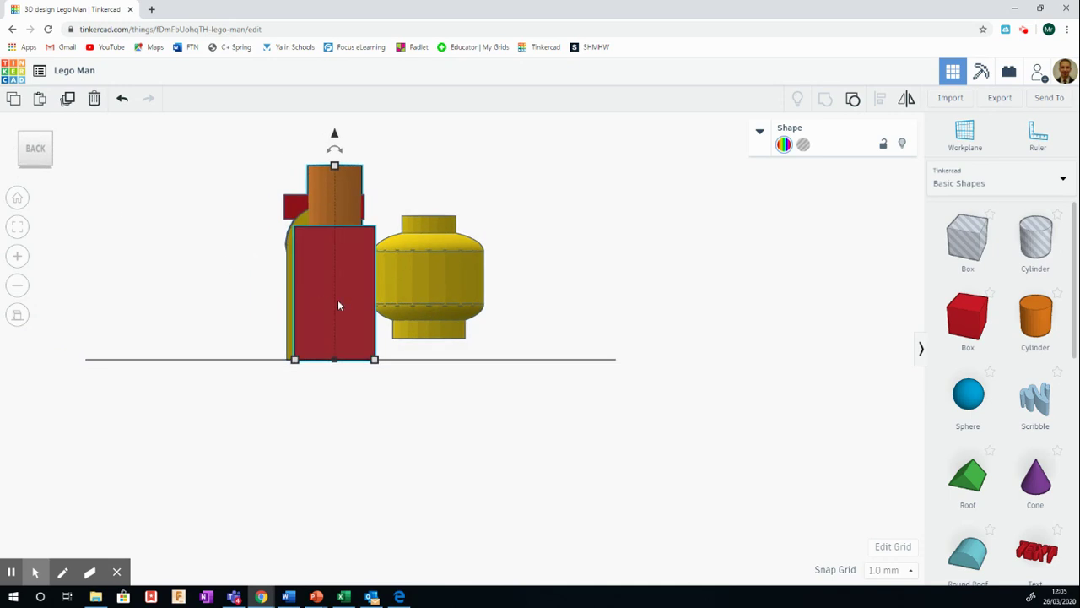
key("Right")
key("Right")
key("Right")
key("Right")
key("Right")
key("Right")
key("Right")
key("Right")
key("Right")
key("Right")
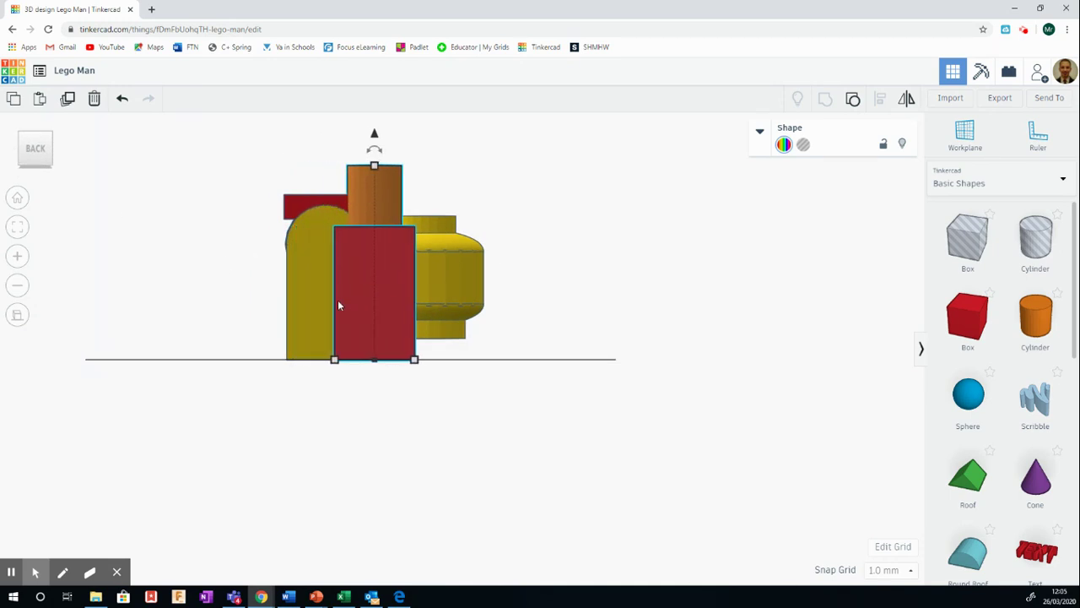
key("Right")
key("Right")
key("Right")
key("Right")
key("Right")
key("Right")
key("Right")
key("Right")
key("Right")
key("Right")
key("Right")
key("Right")
key("Right")
key("Right")
key("Right")
key("Right")
key("Right")
key("Right")
key("Right")
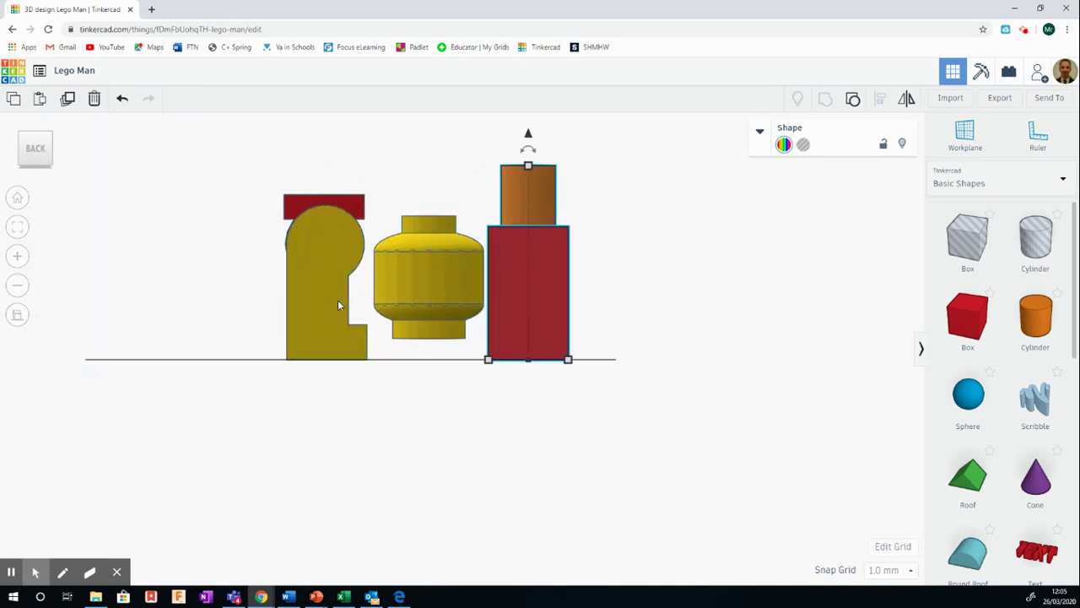
key("Right")
key("Right")
key("Right")
Step: Move the legs assembly sideways in the back view, away from the head and torso
left_click(312, 302)
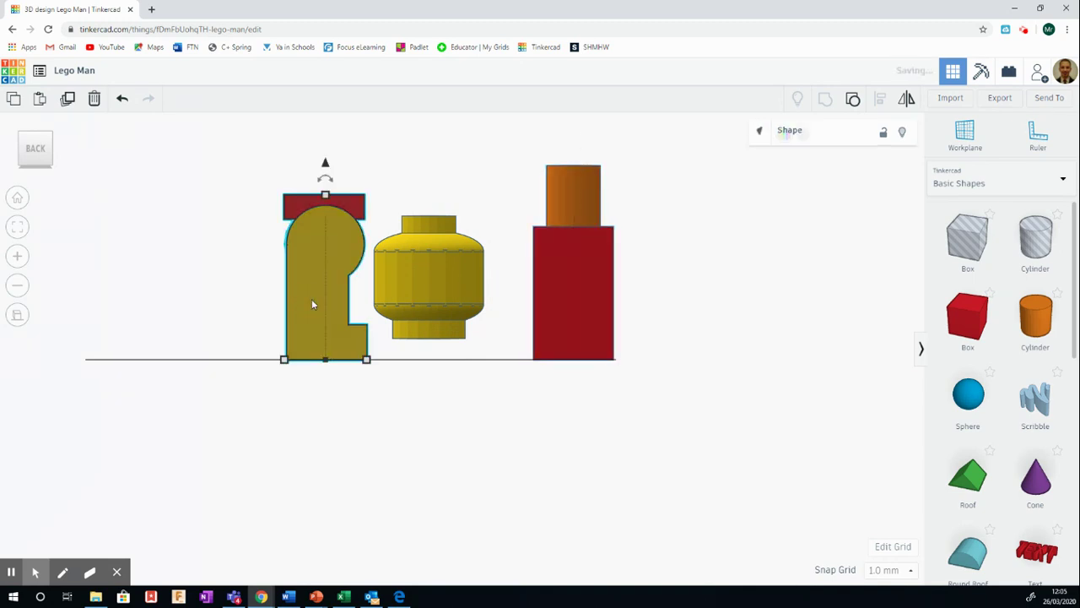
key("Left")
key("Left")
key("Left")
key("Left")
key("Left")
key("Left")
key("Left")
key("Left")
key("Left")
key("Left")
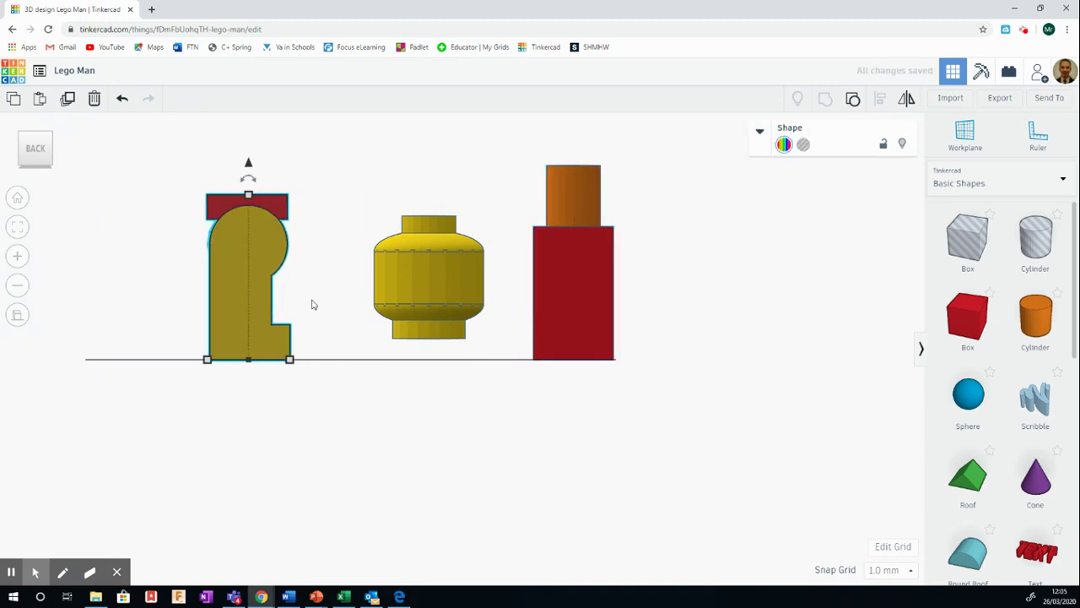
Step: Shift the yellow head sideways until it sits midway between the legs and the torso, and check the spacing in 3D
left_click(419, 273)
key("Left")
key("Left")
key("Left")
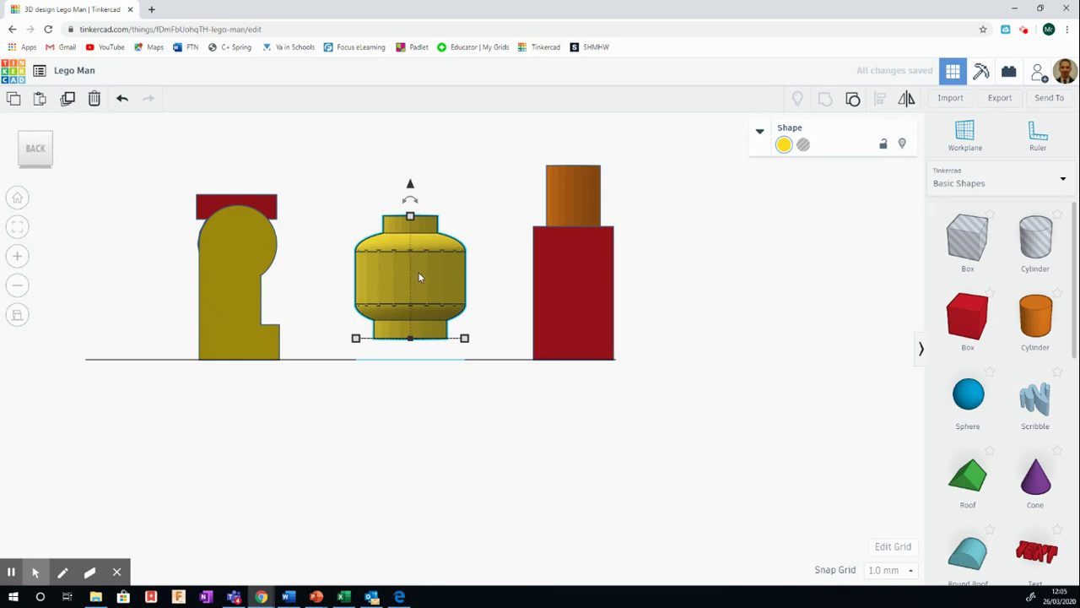
key("Left")
left_click(352, 181)
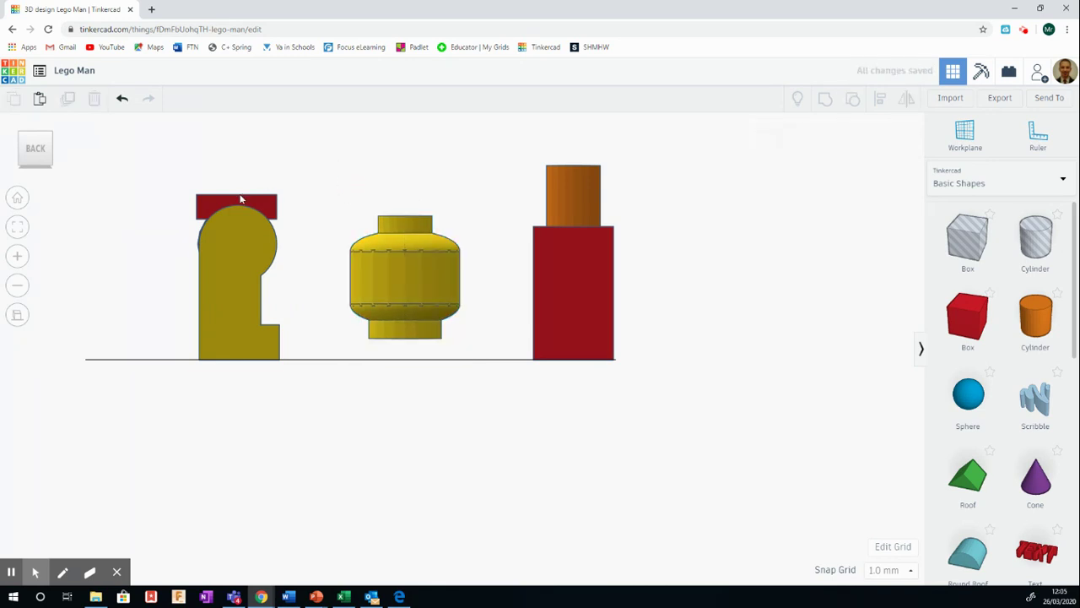
left_click_drag(50, 150, 27, 152)
scroll(352, 232, "down", 3)
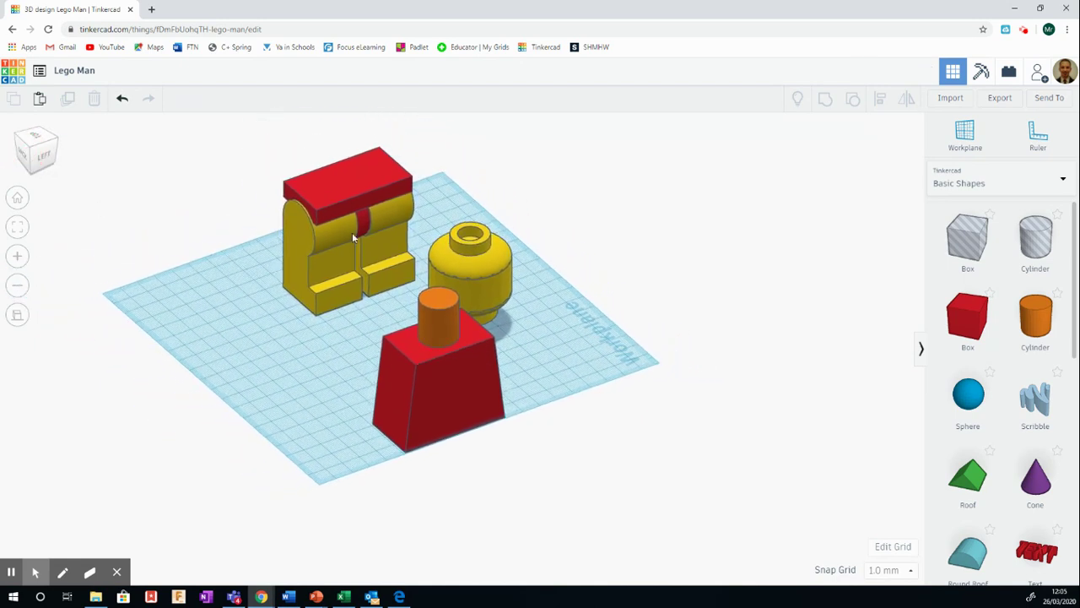